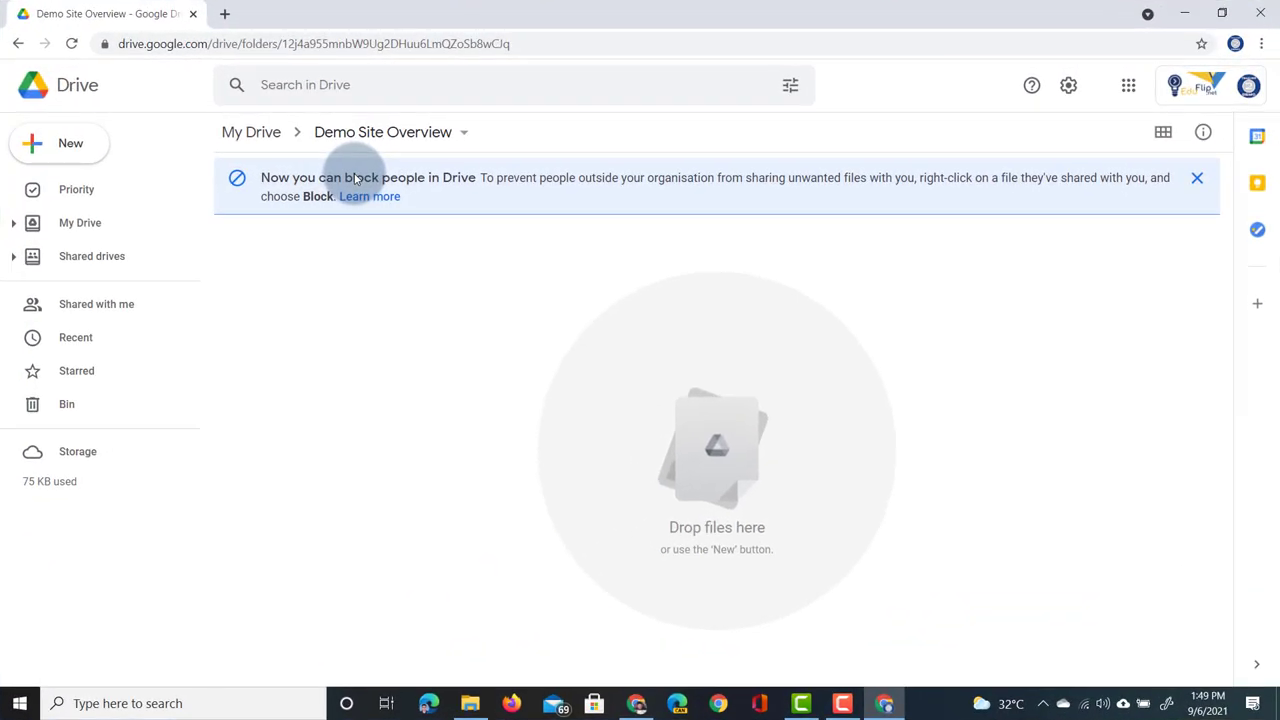
Create a new Google Sites site in the Demo Site Overview folder and name it "Title Website 1"
right_click(394, 284)
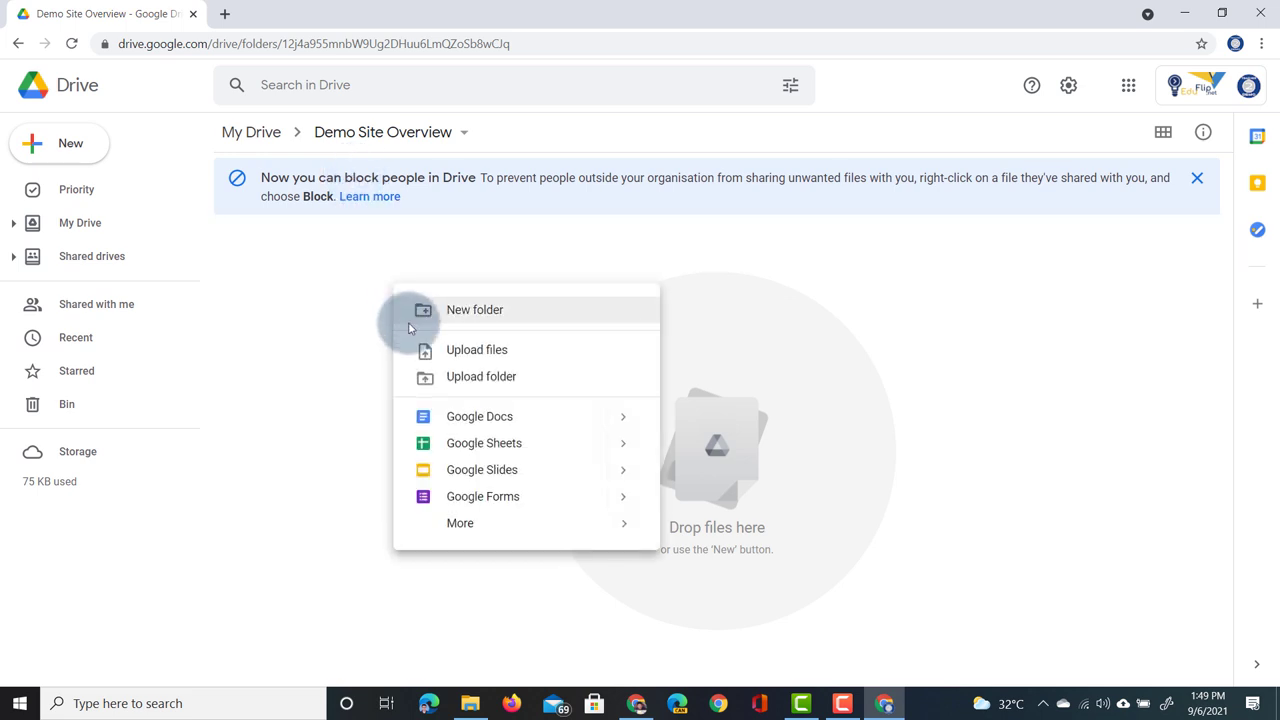
mouse_move(480, 522)
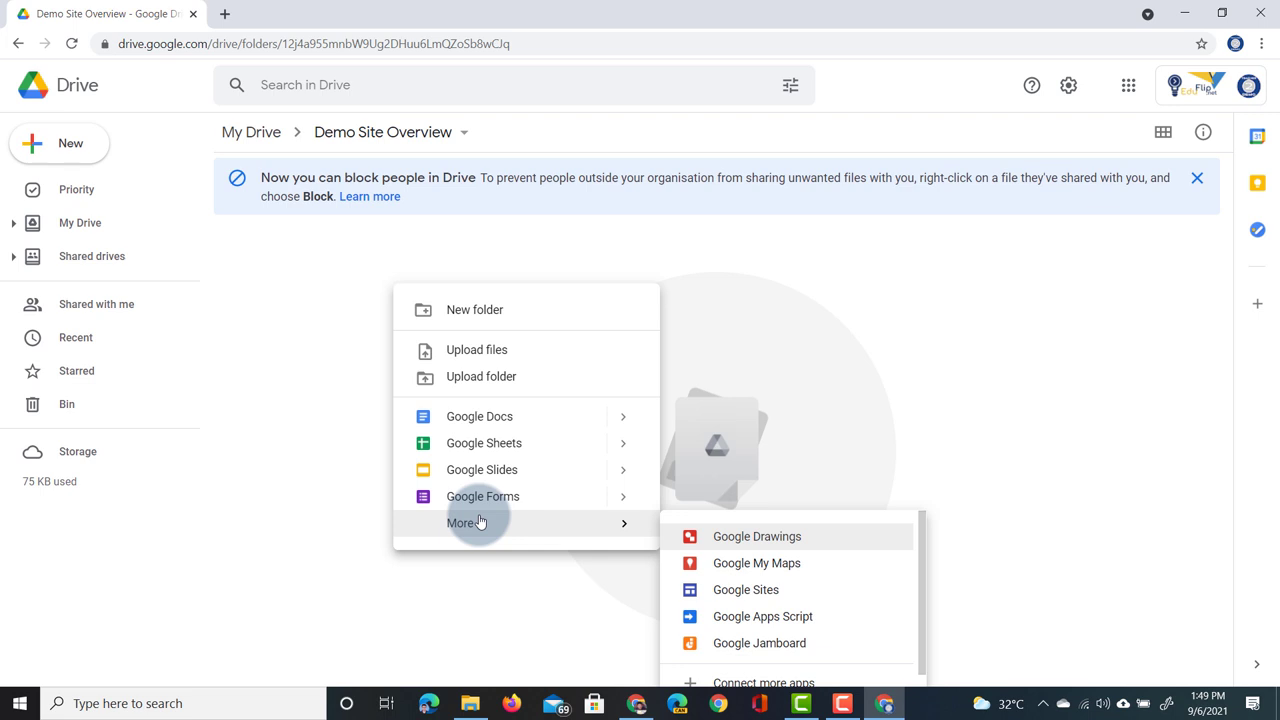
click(64, 142)
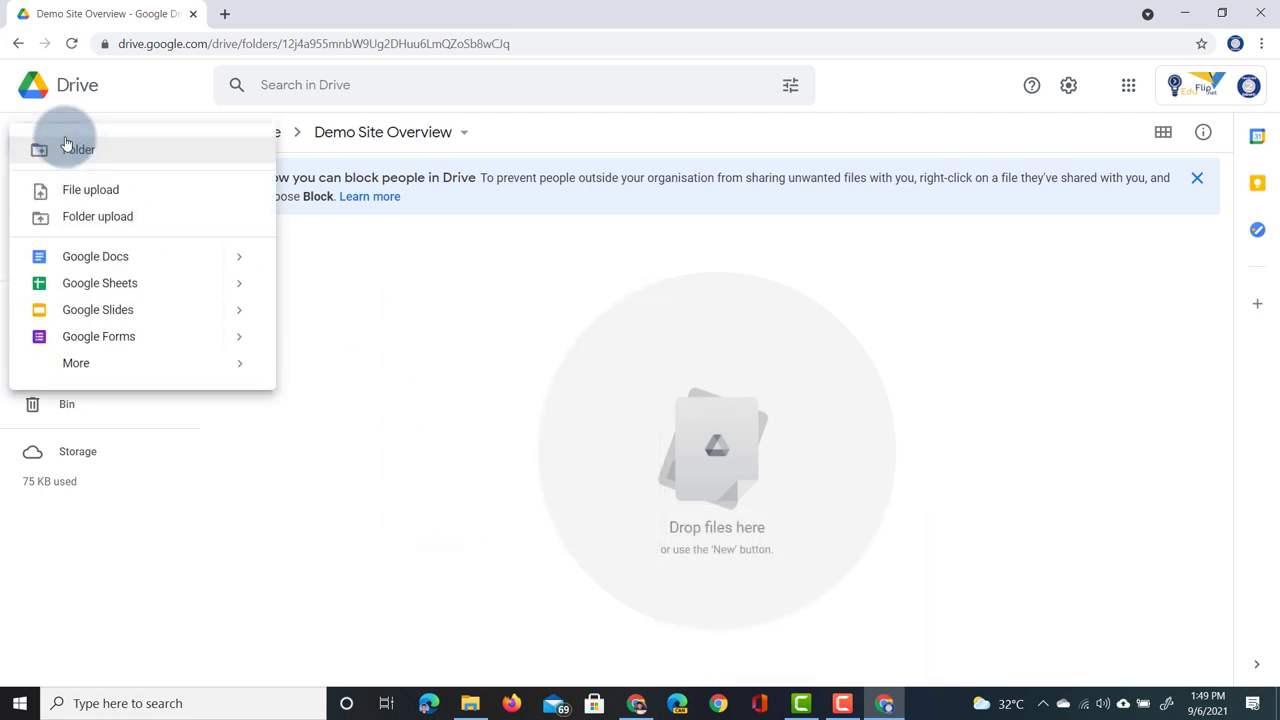
mouse_move(230, 363)
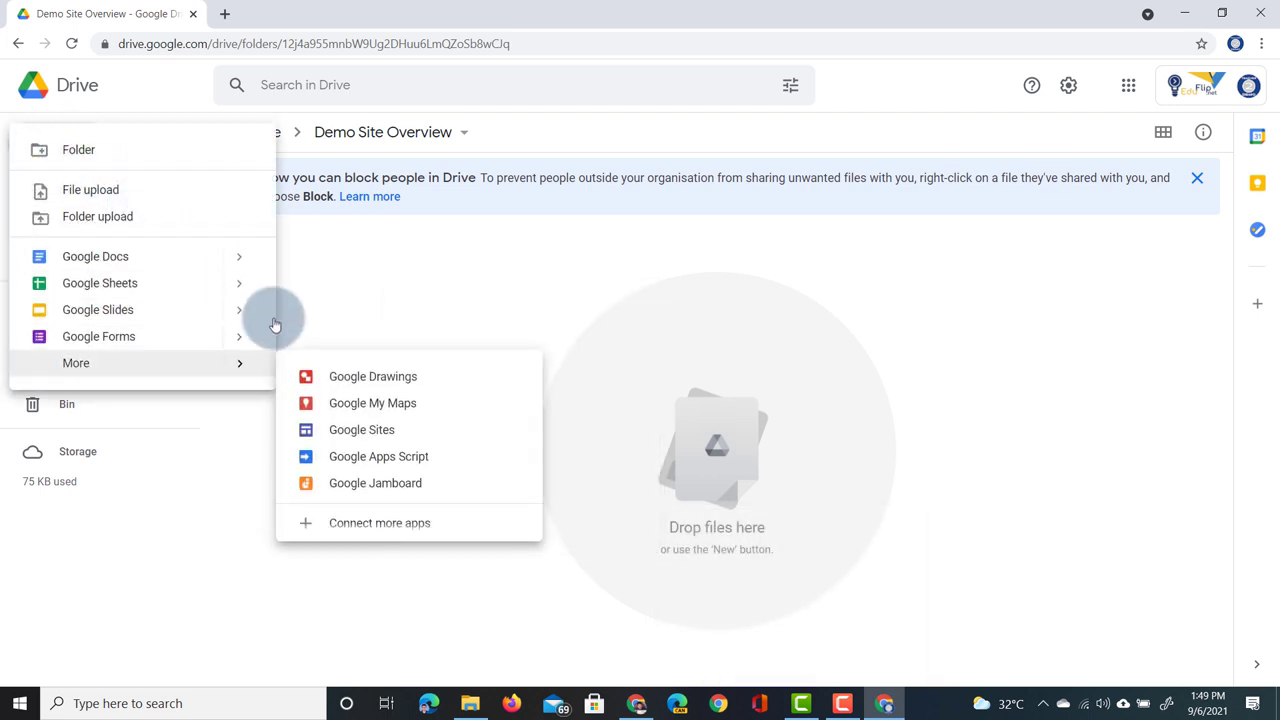
click(400, 432)
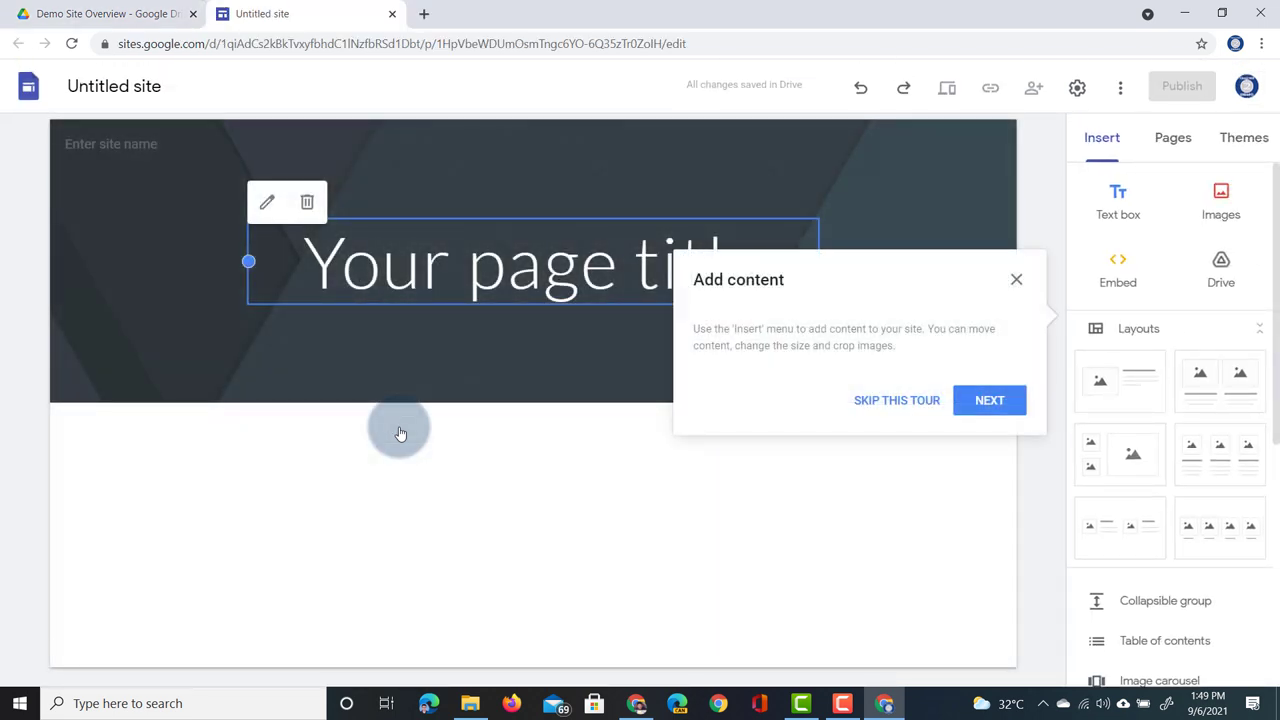
click(118, 80)
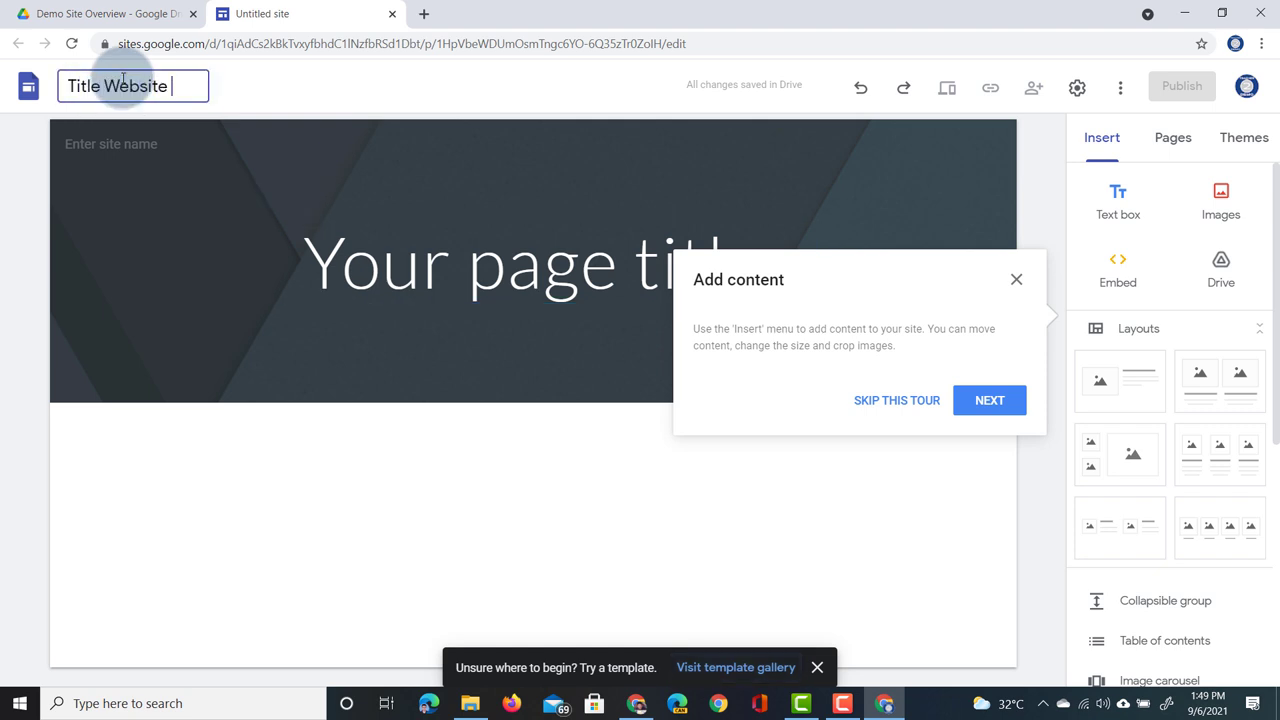
key(Return)
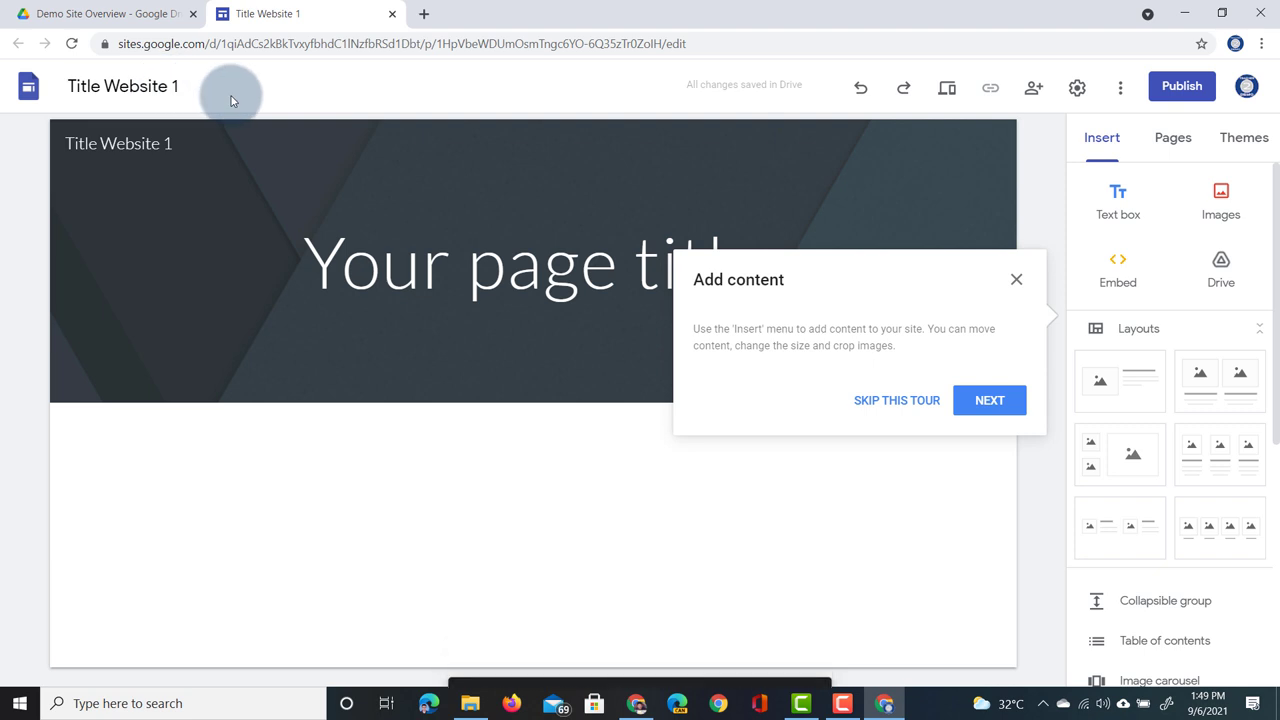
Check the Demo Site Overview folder in Drive and open sites.google.com in a new browser tab
click(110, 13)
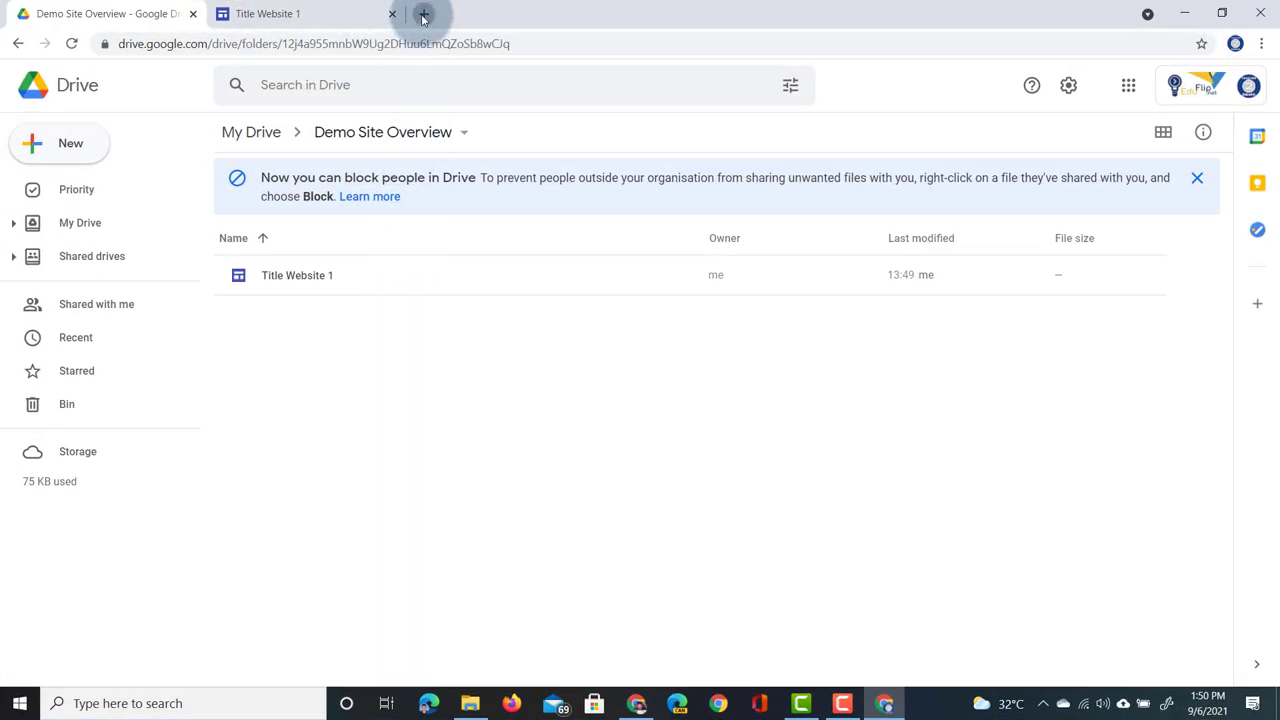
click(423, 14)
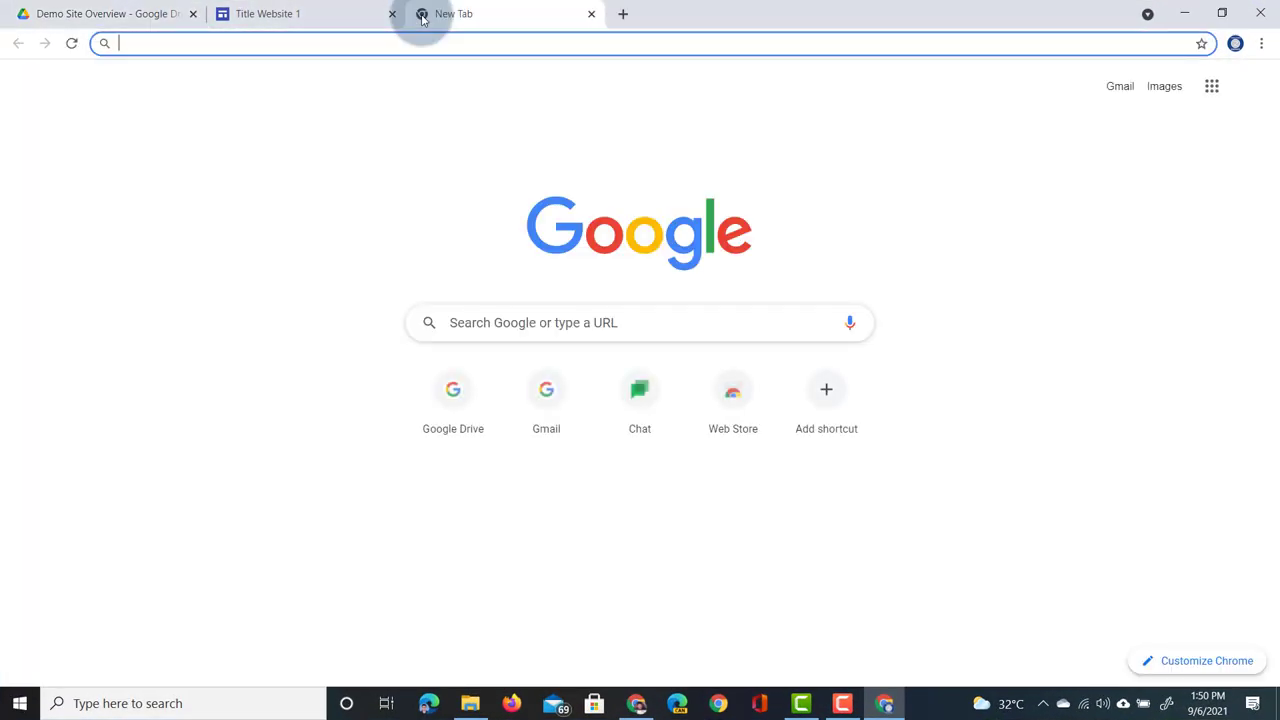
text(sites.google)
key(BackSpace)
text(.google.com)
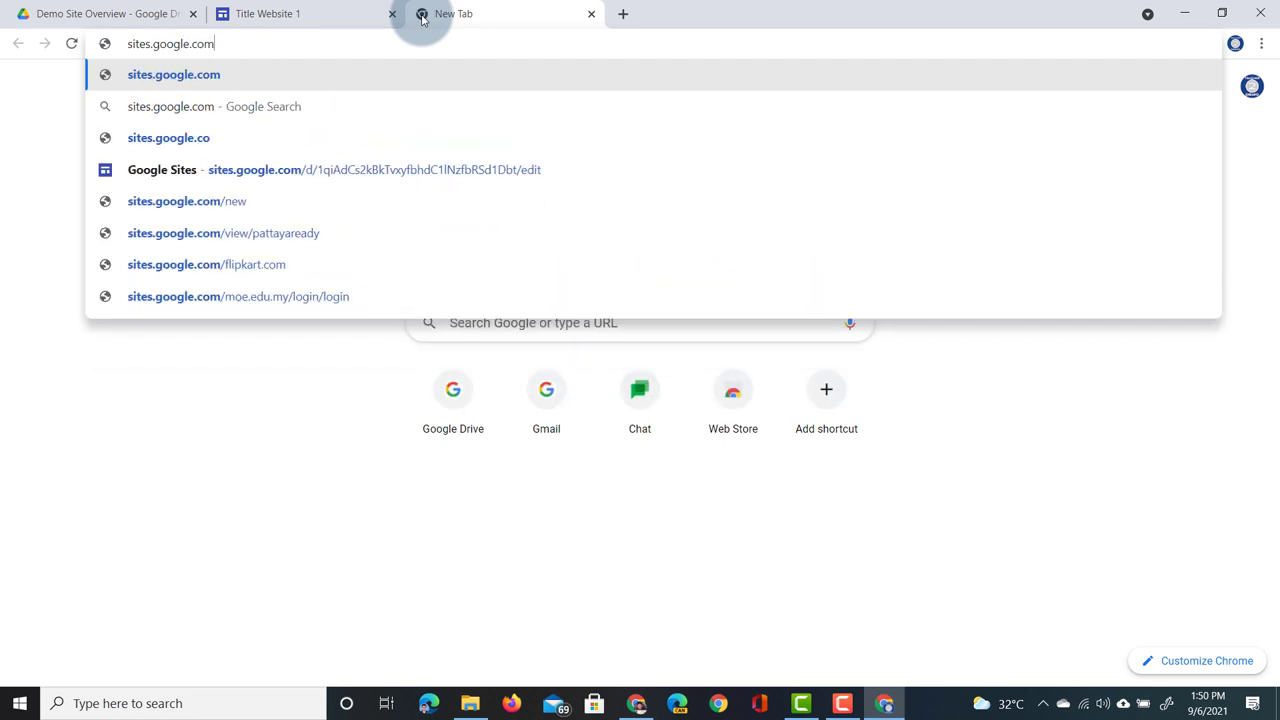
key(Return)
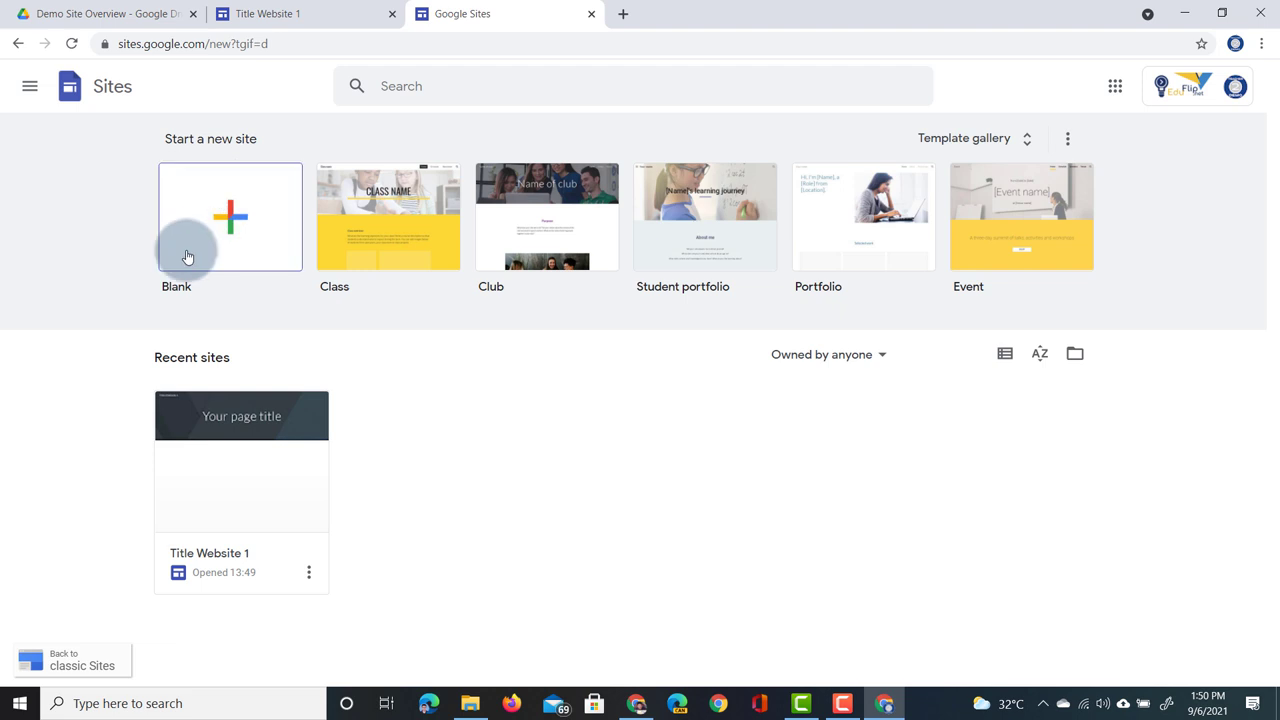
Browse the template gallery's General and EduFlip.net templates, and close the Google Sites home tab
click(1020, 142)
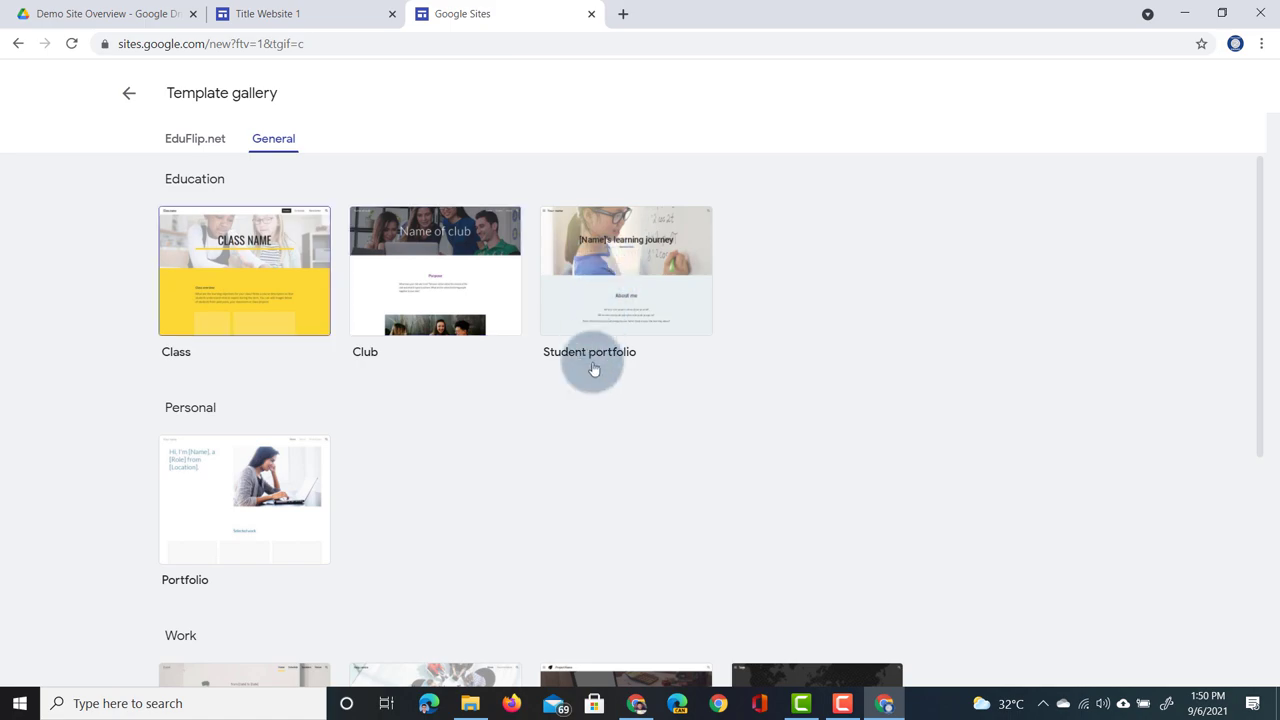
scroll(566, 523, down, 3)
scroll(566, 527, down, 1)
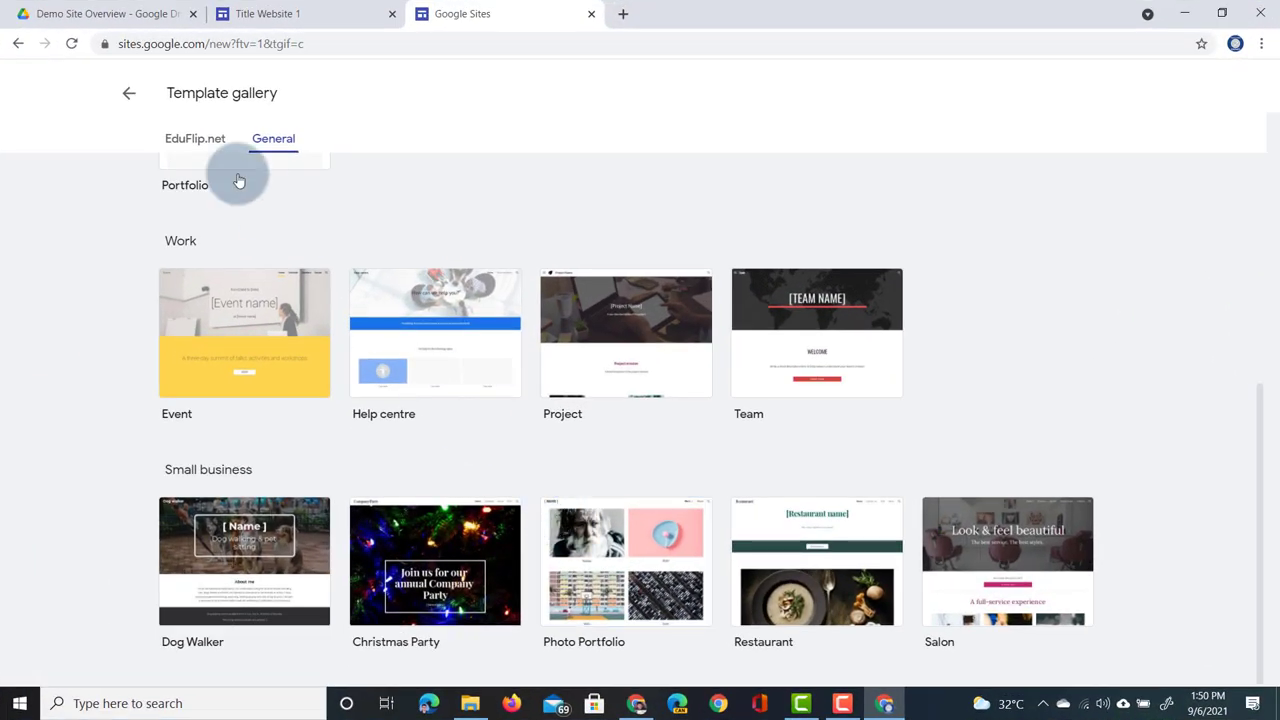
click(203, 143)
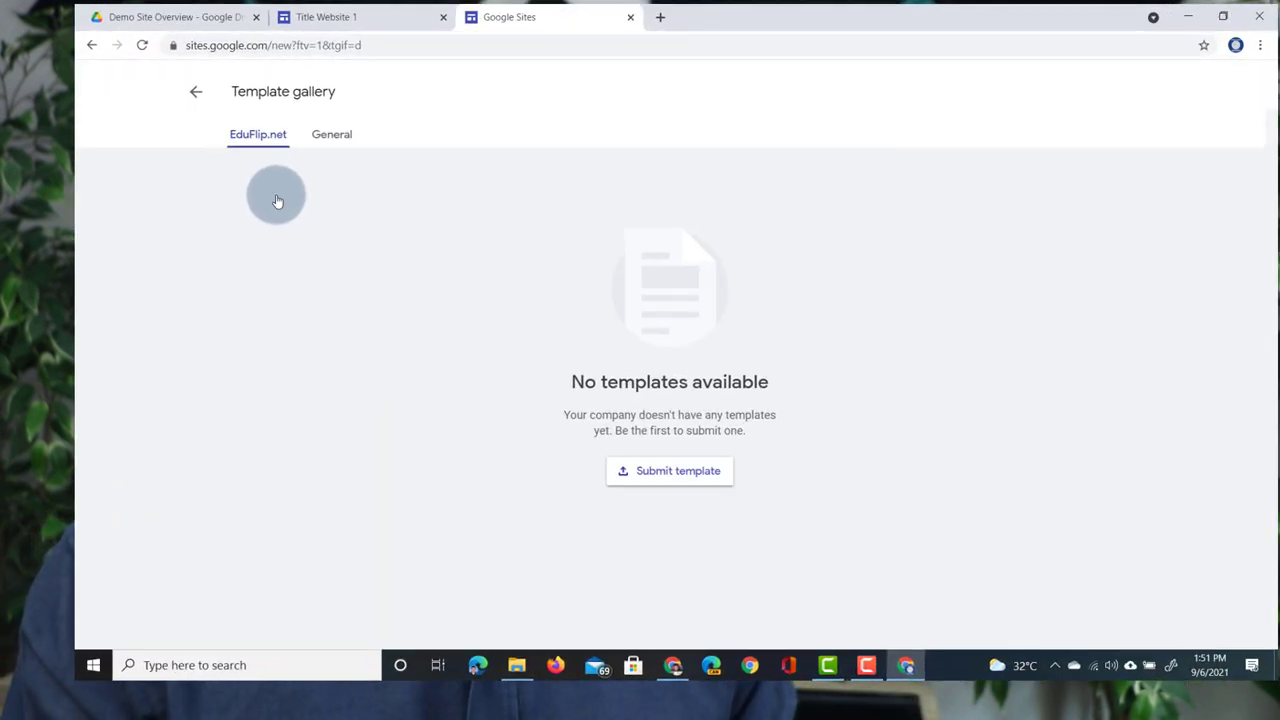
click(590, 17)
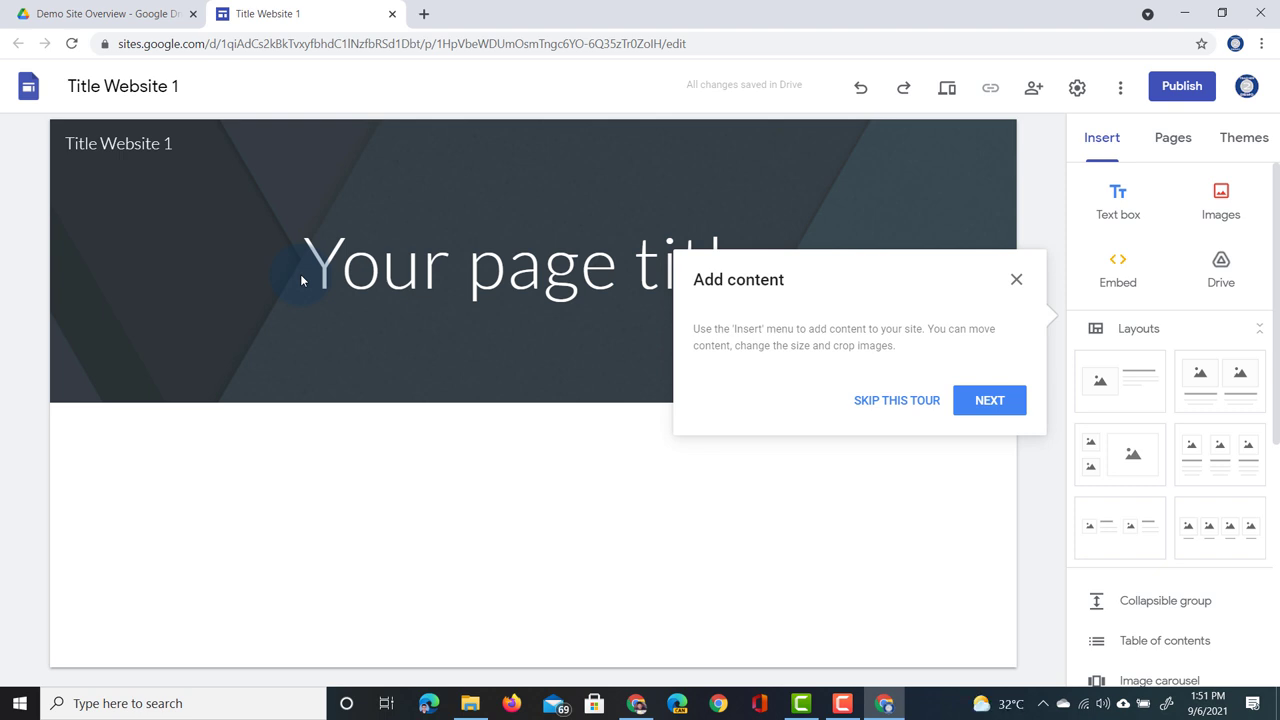
Dismiss the Add content tour, visit the Sites home page and return to the Title Website 1 editor
click(1016, 279)
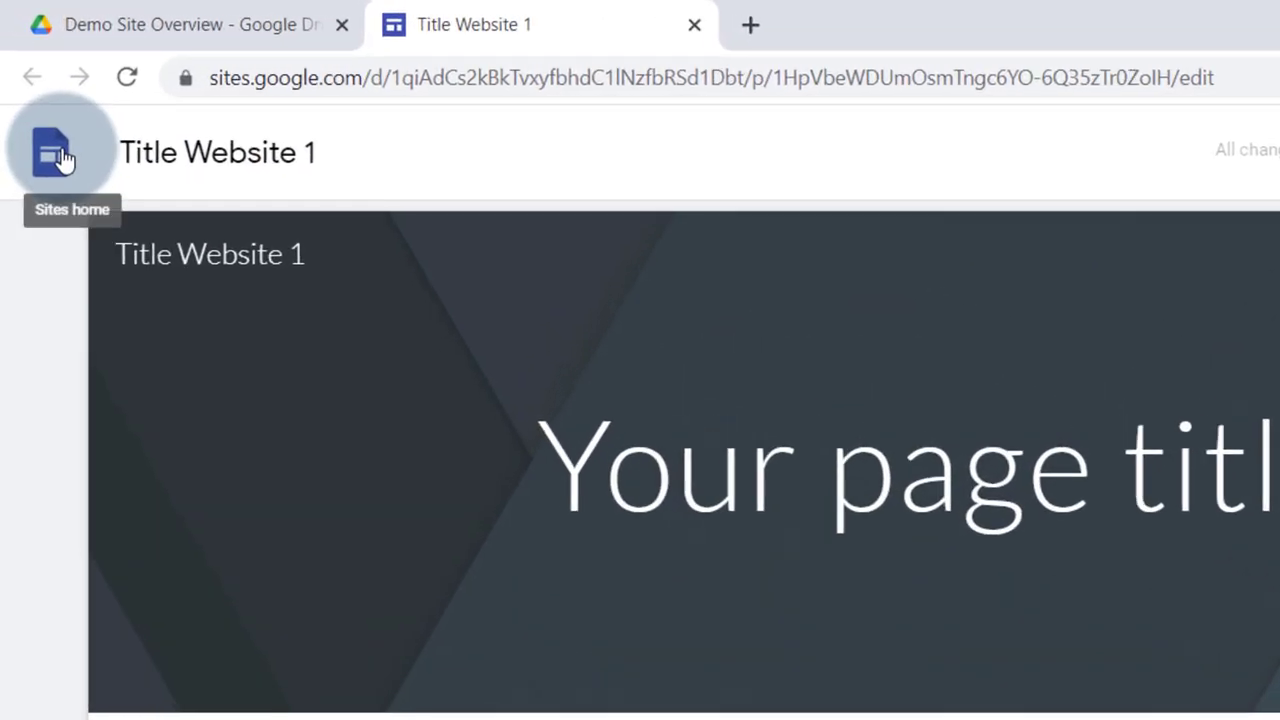
click(60, 157)
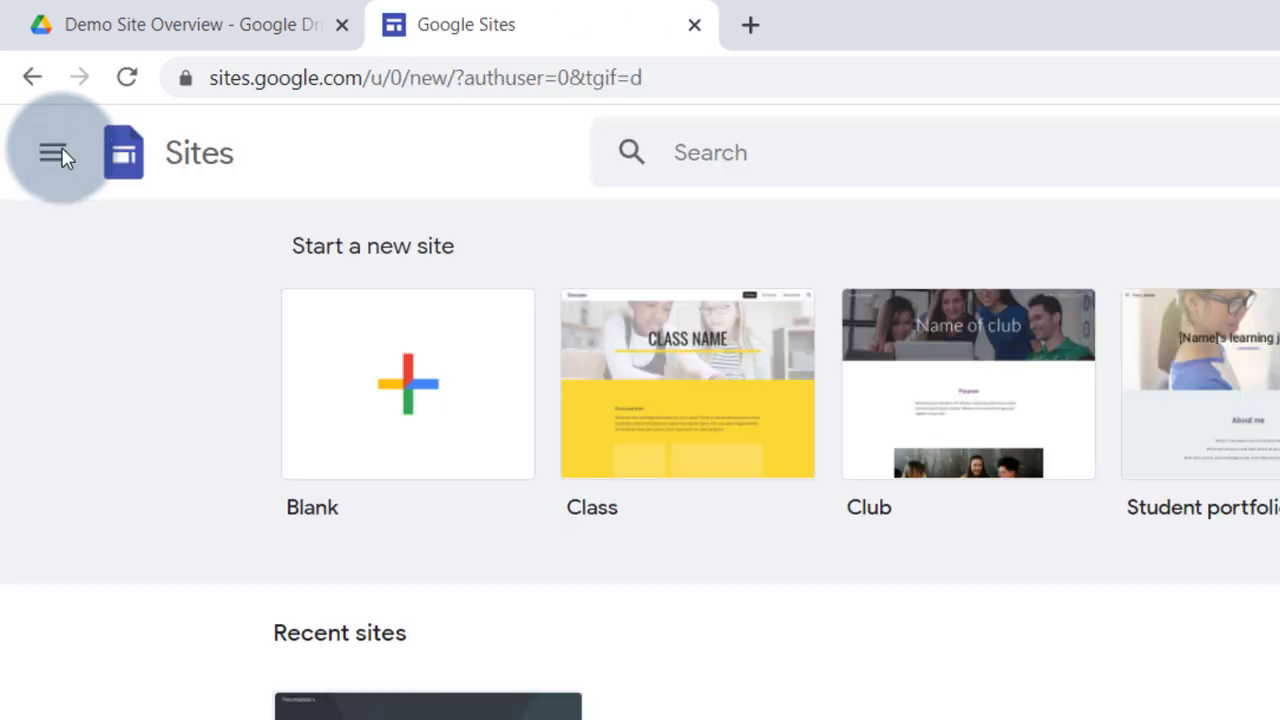
click(417, 466)
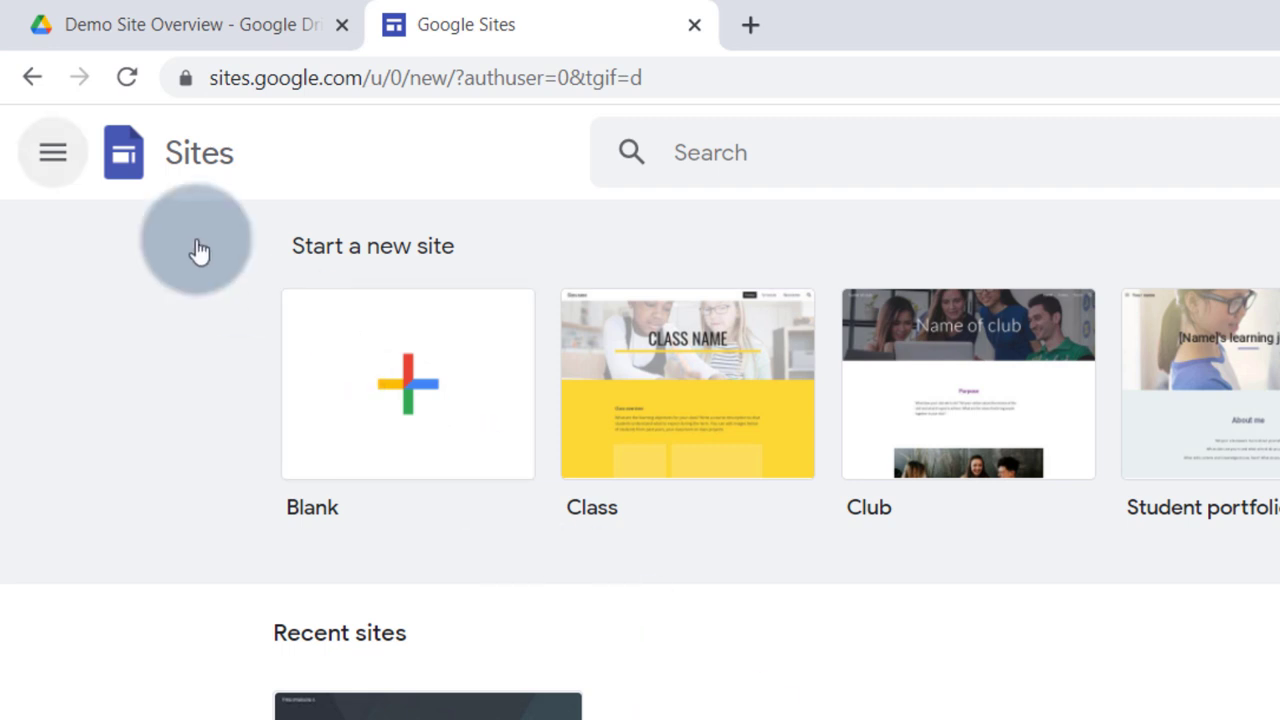
click(20, 78)
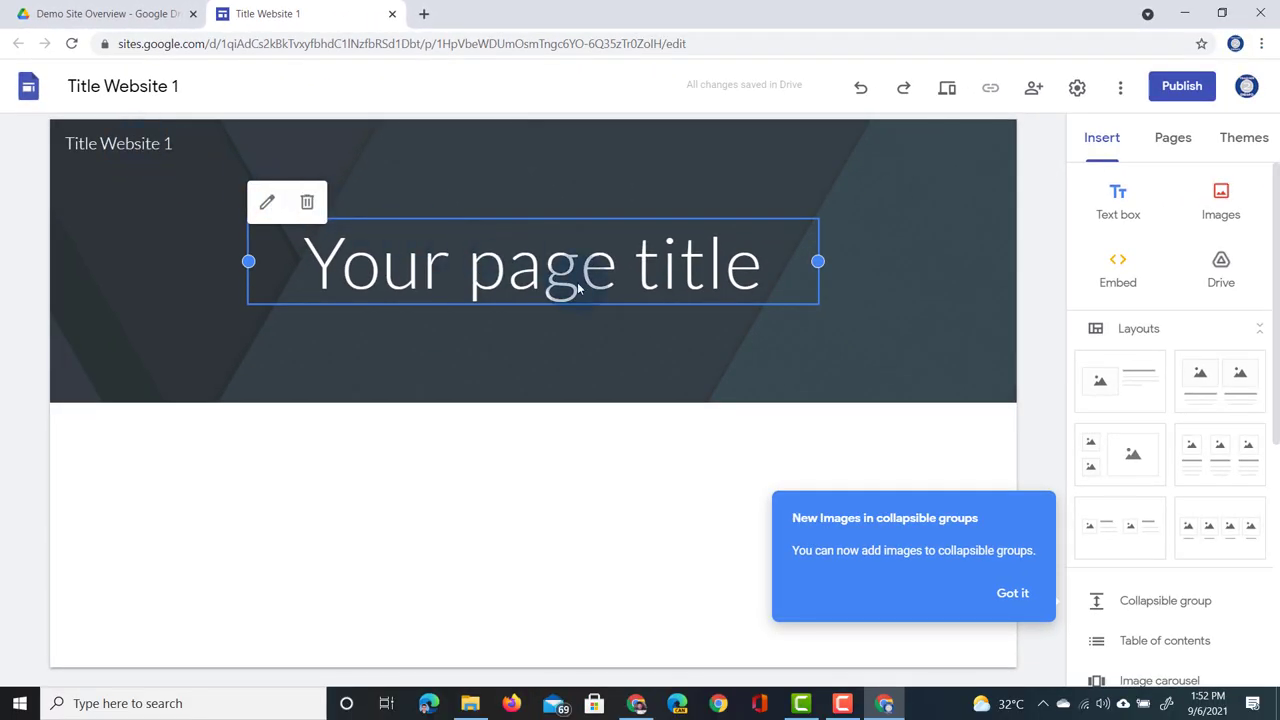
Replace the placeholder page title in the header with "Magical Forest"
key(Escape)
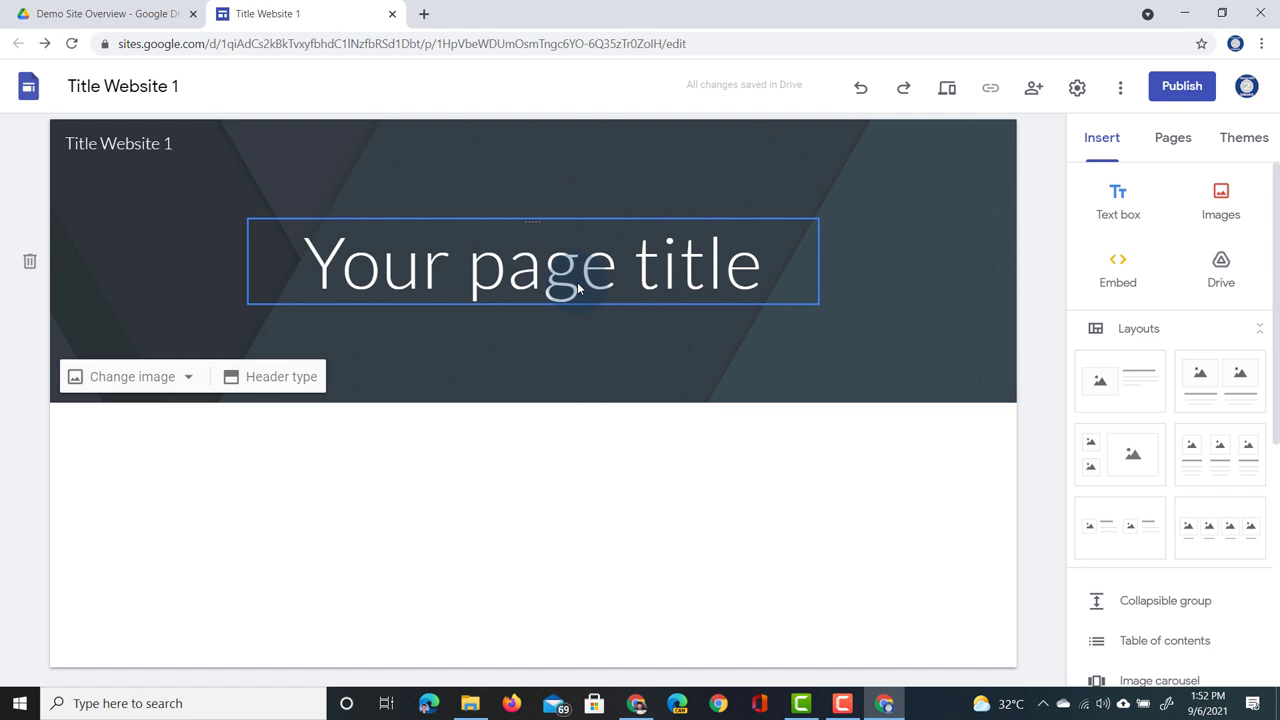
double_click(578, 286)
triple_click(578, 284)
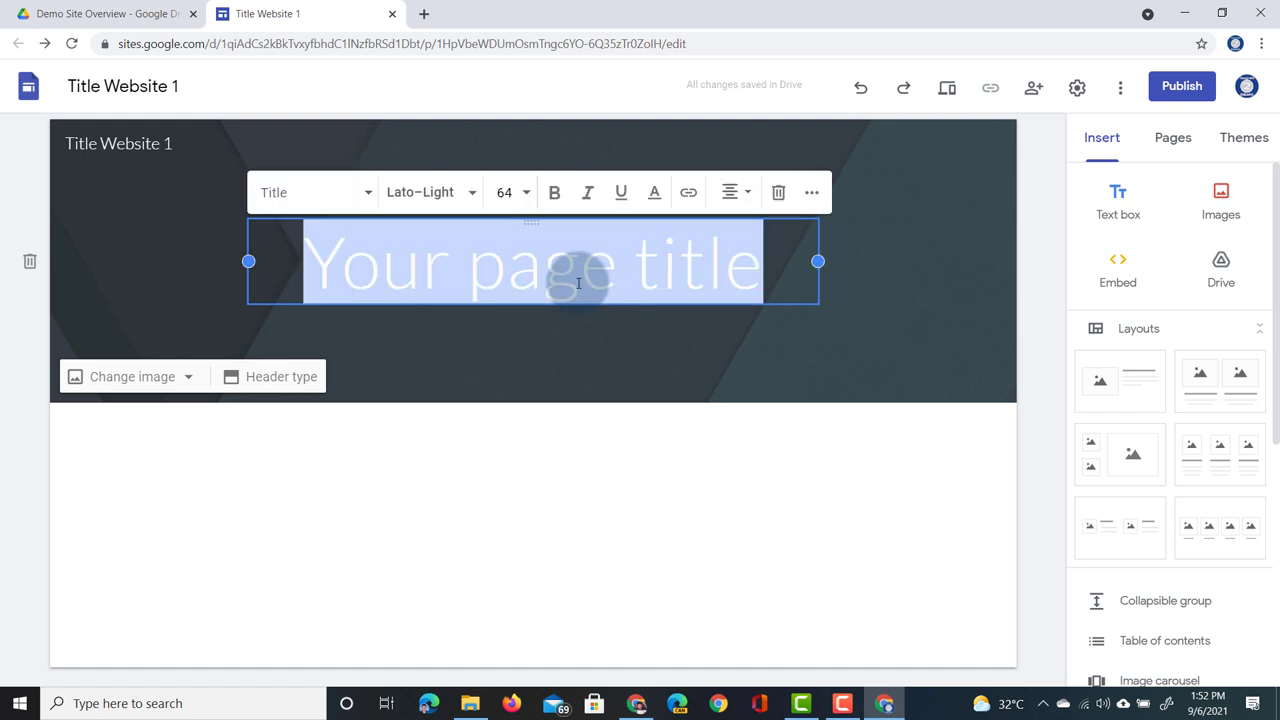
text(Magical Forest)
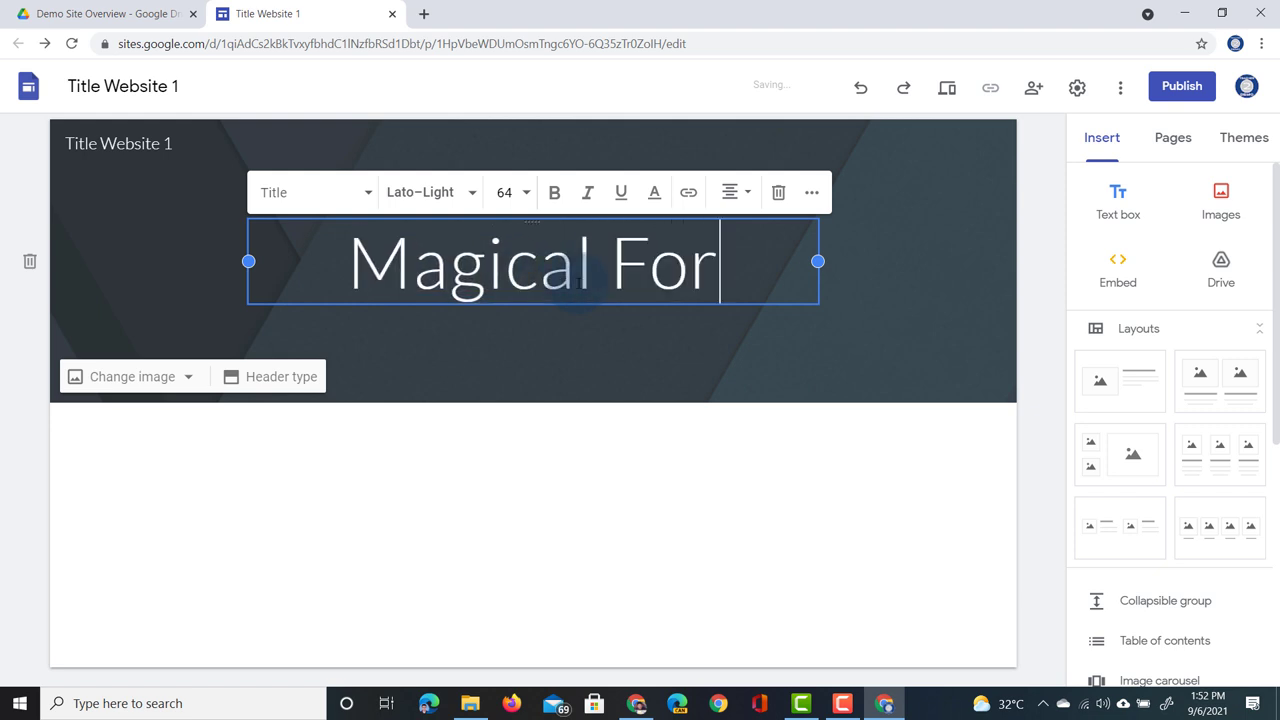
click(793, 434)
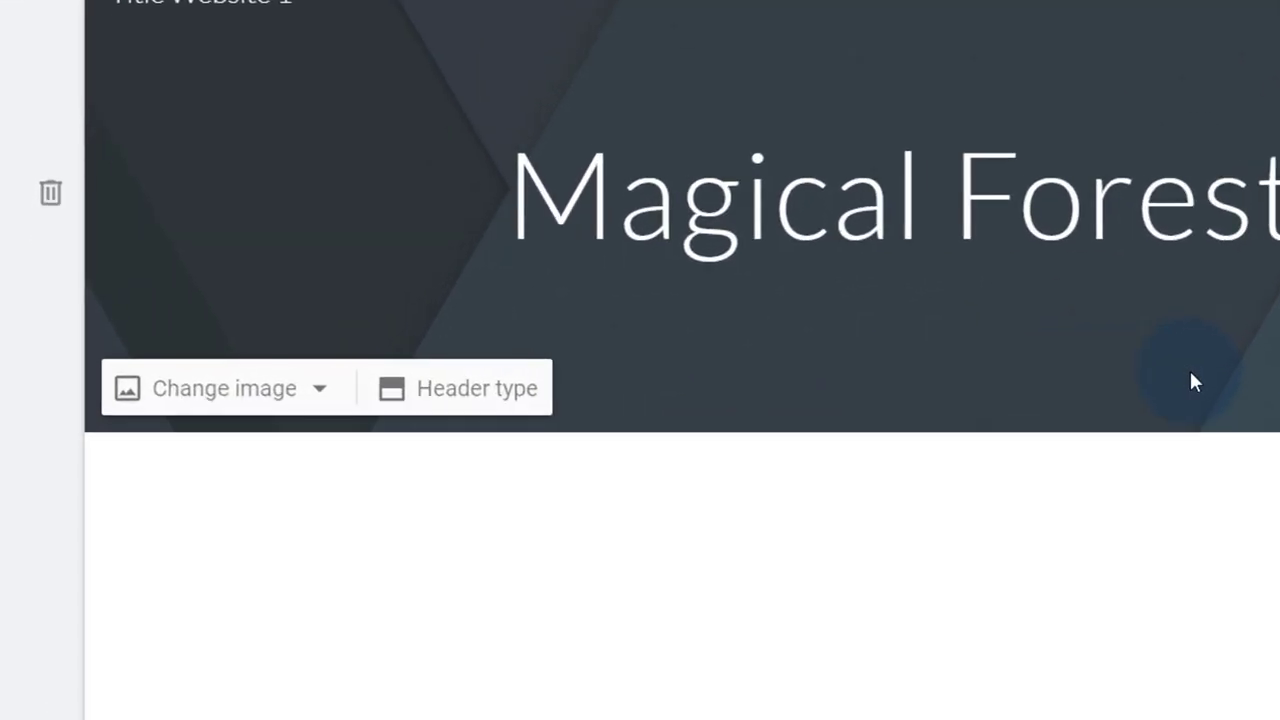
Try the Cover, Banner and Title only header types, and set the header to Large banner
click(490, 398)
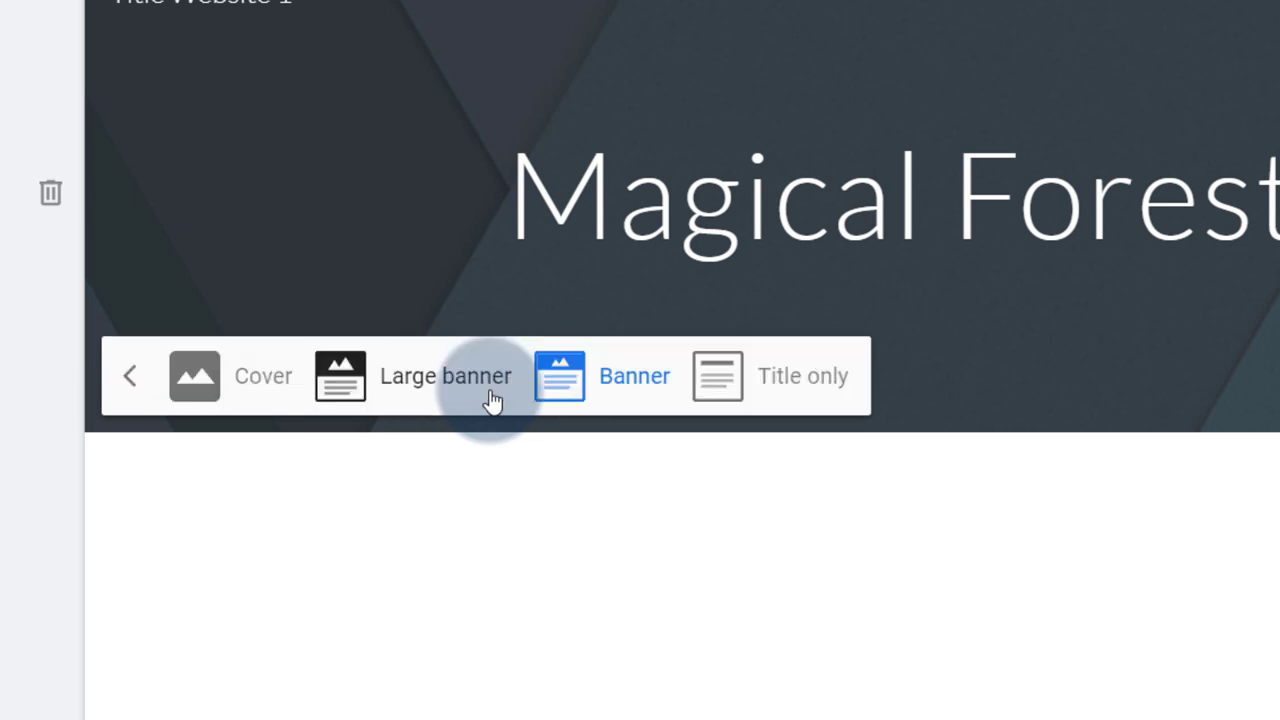
click(231, 398)
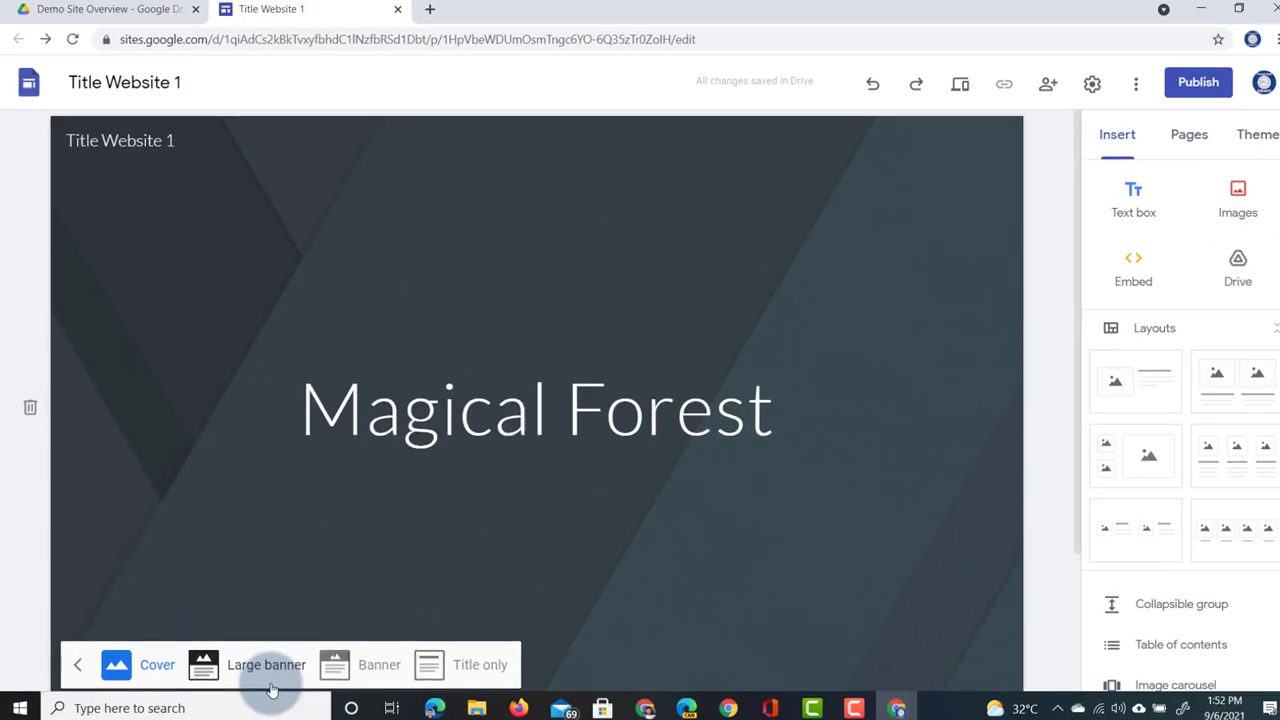
click(268, 685)
click(372, 517)
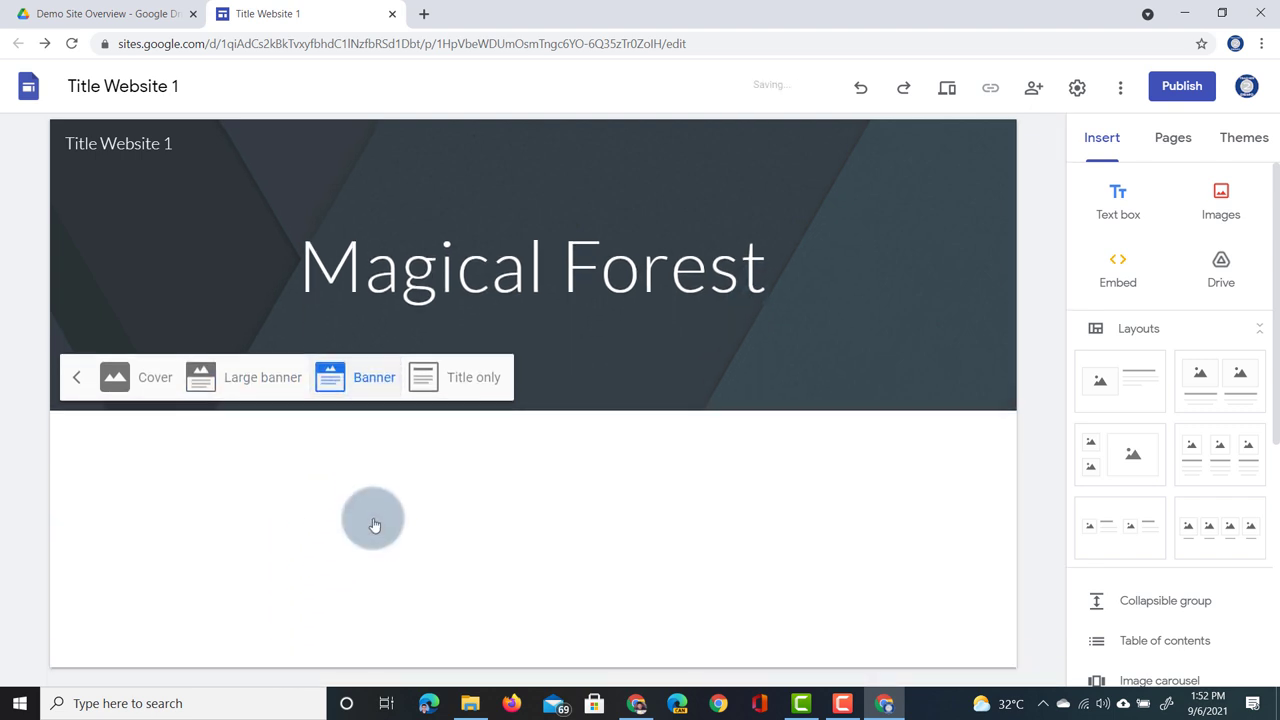
click(481, 372)
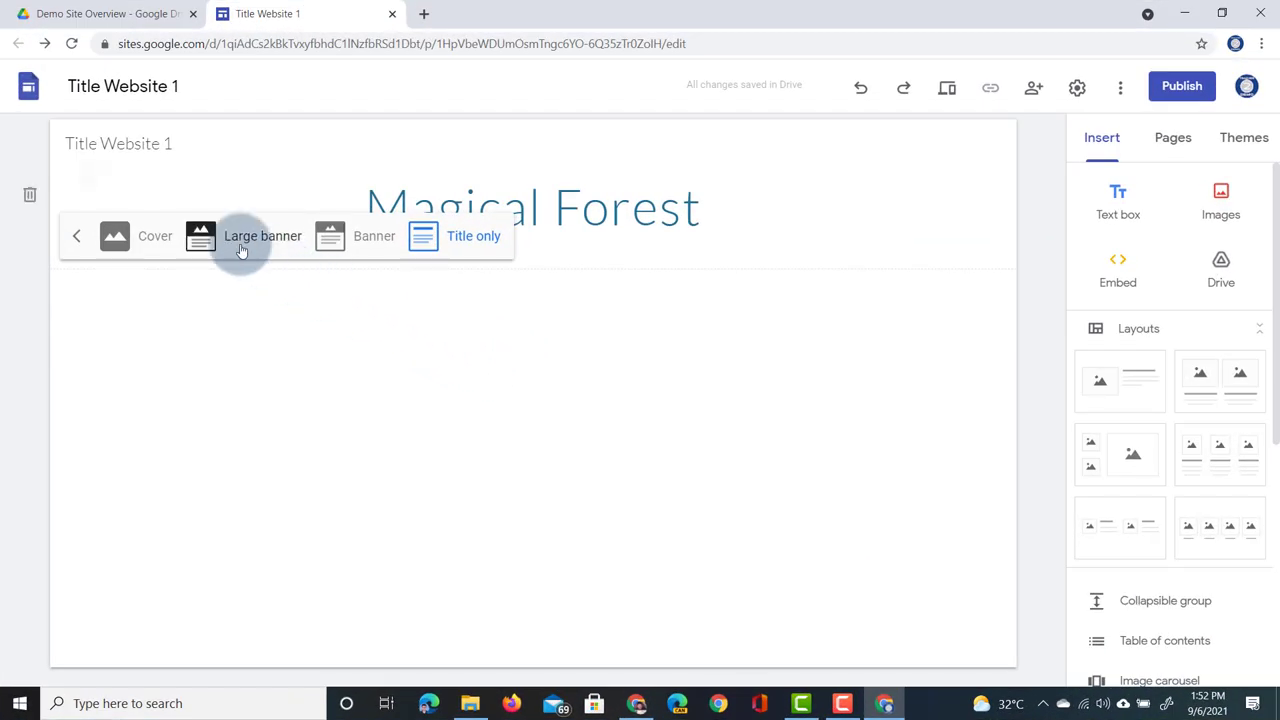
click(241, 250)
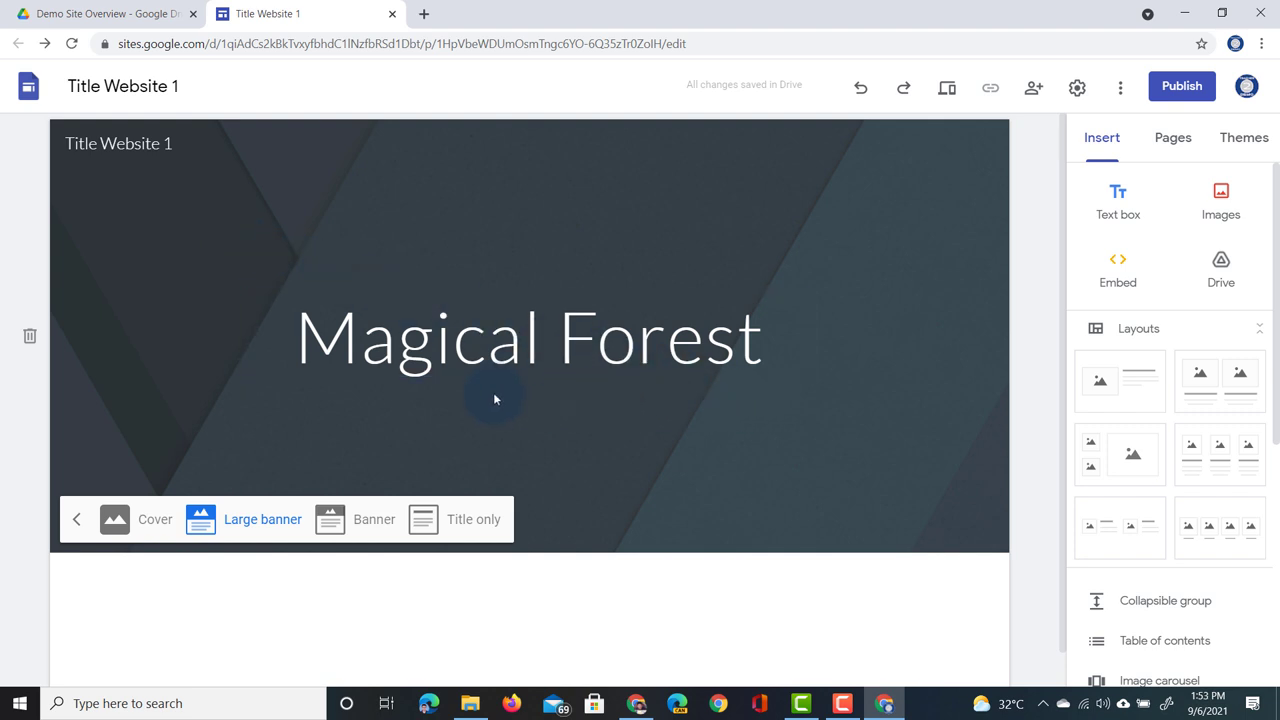
Review the image sources available for the header background and close the image selection without choosing one
click(155, 390)
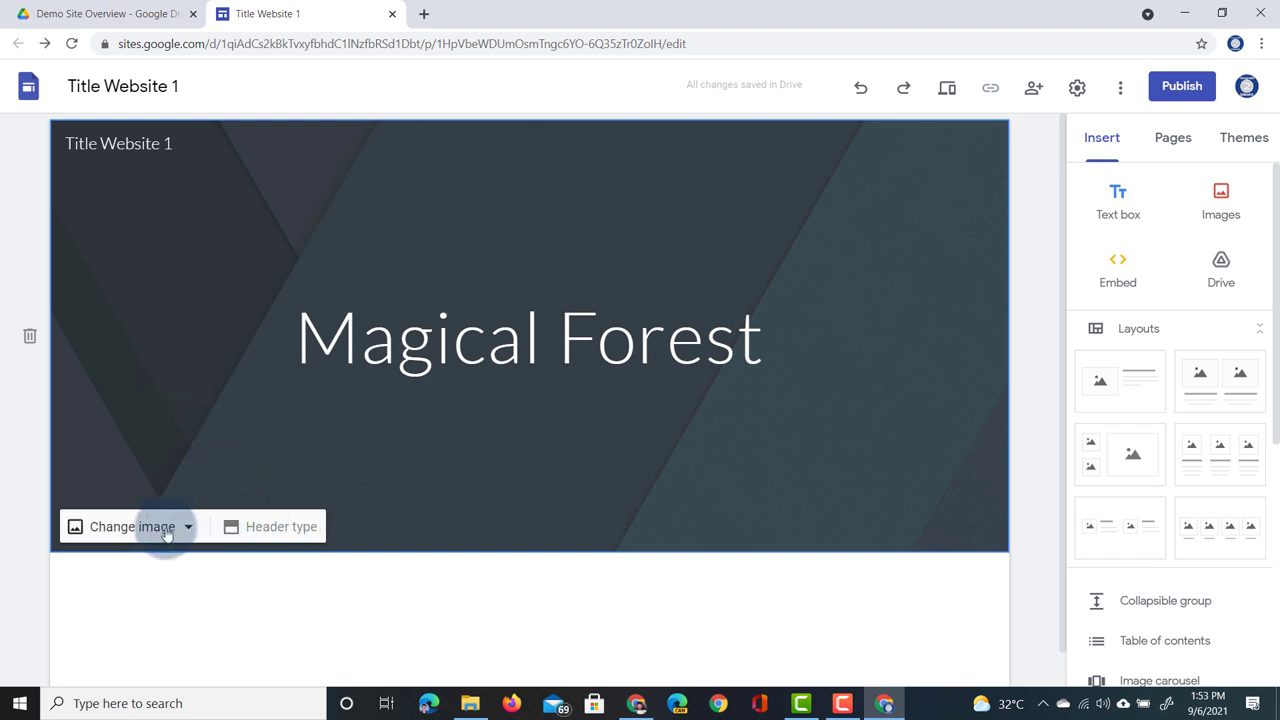
click(130, 535)
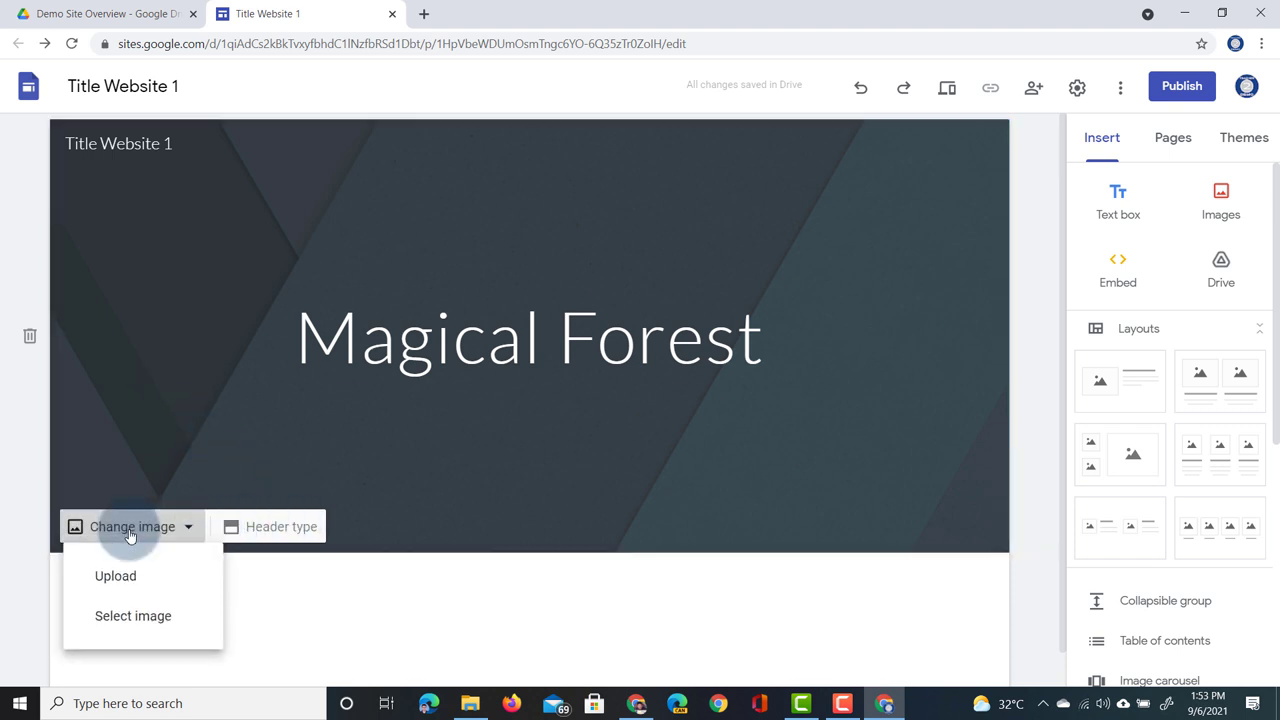
click(174, 620)
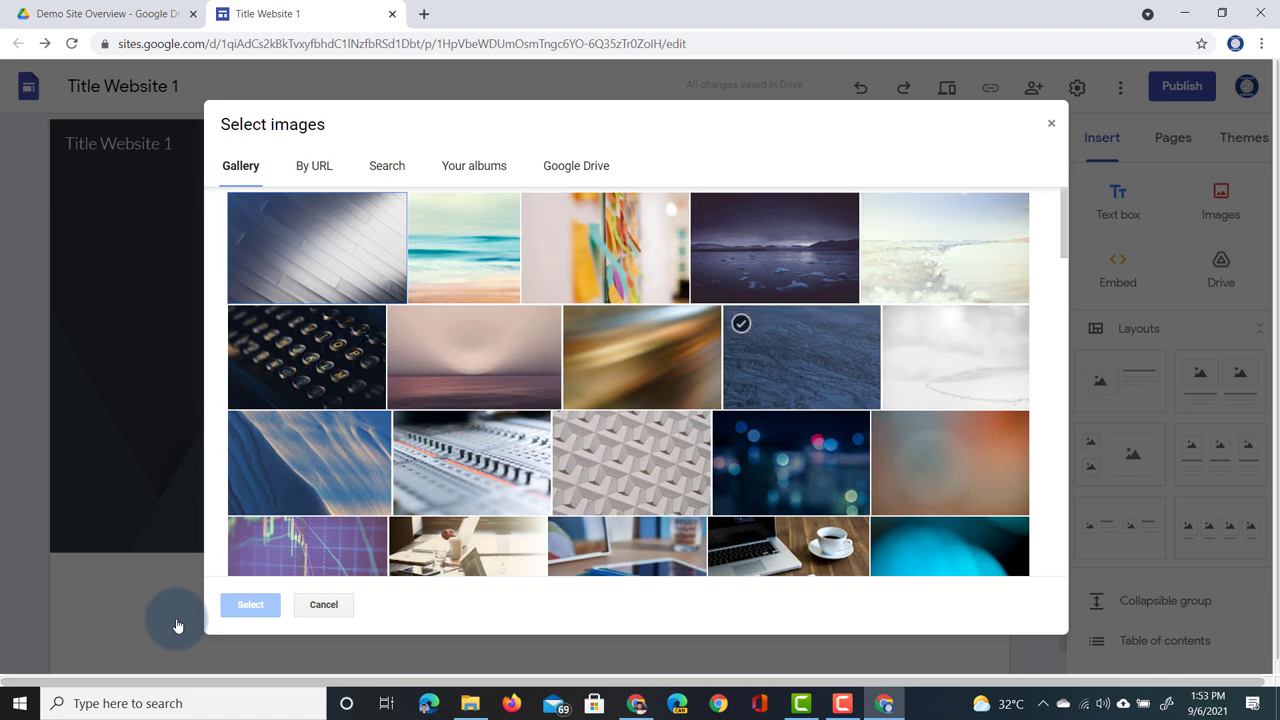
click(332, 166)
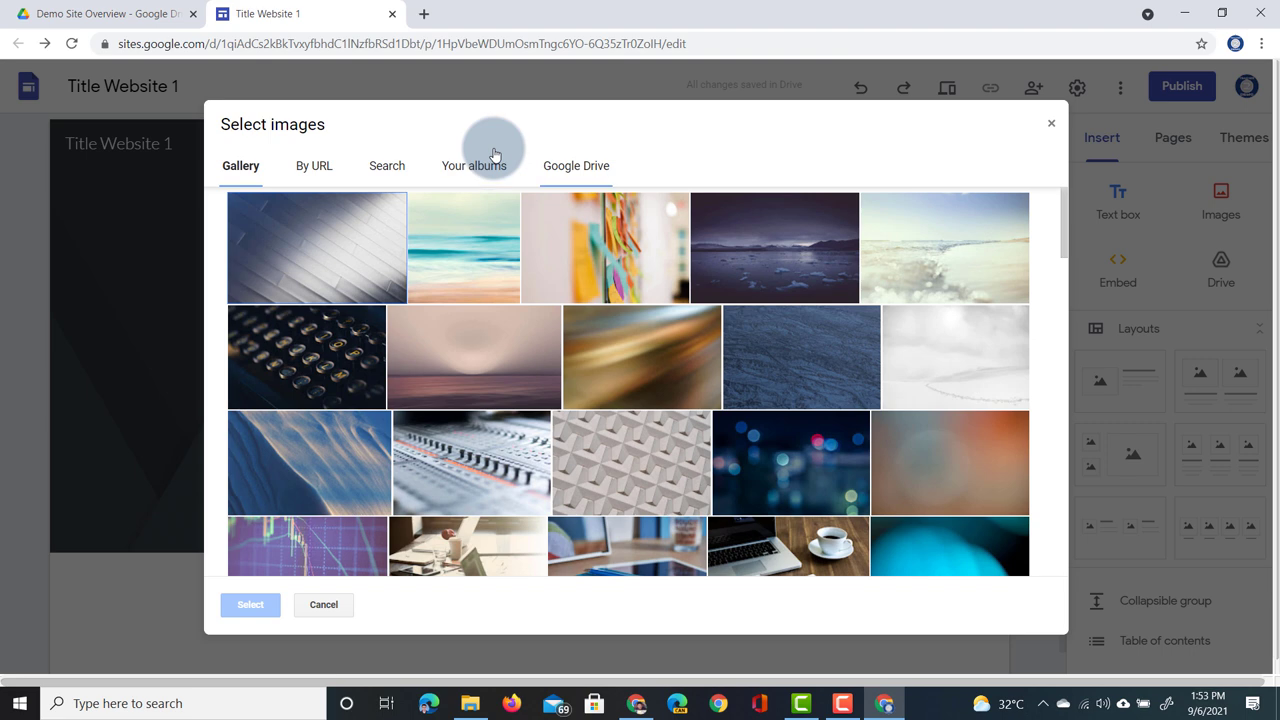
click(1050, 123)
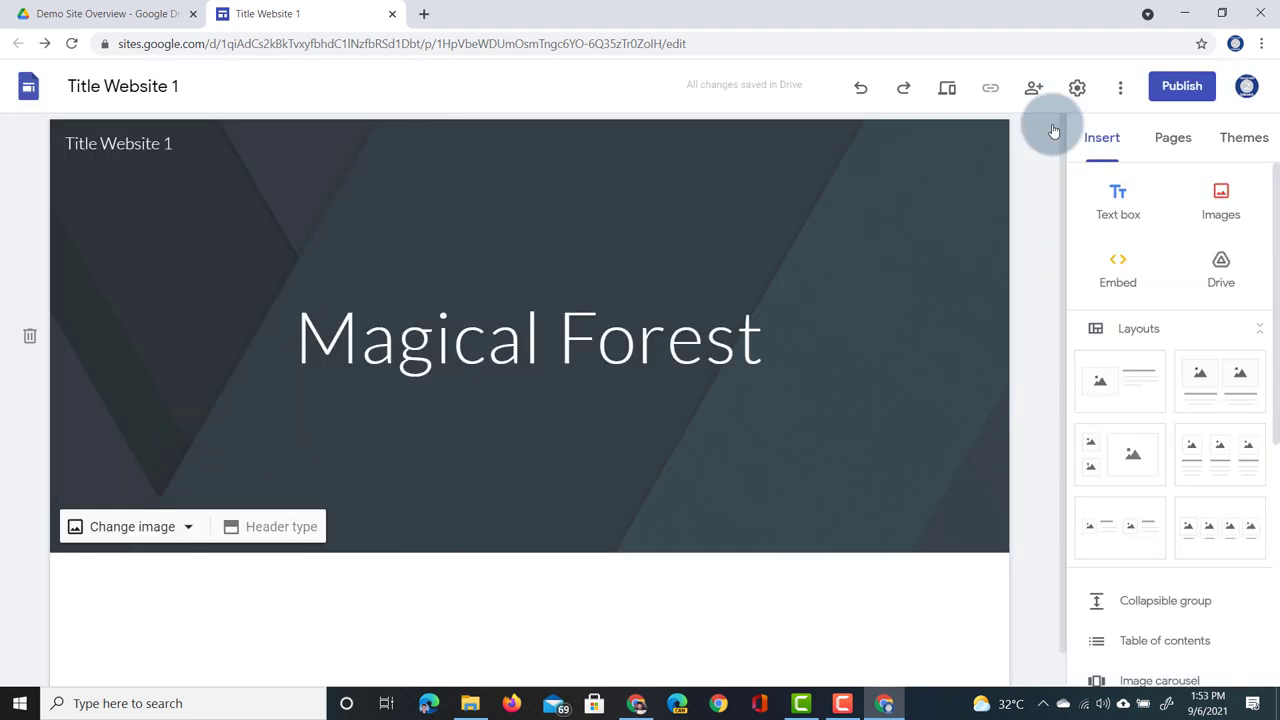
Upload pexels-mali-maeder-142497.jpg as the background image of the Magical Forest header
click(184, 527)
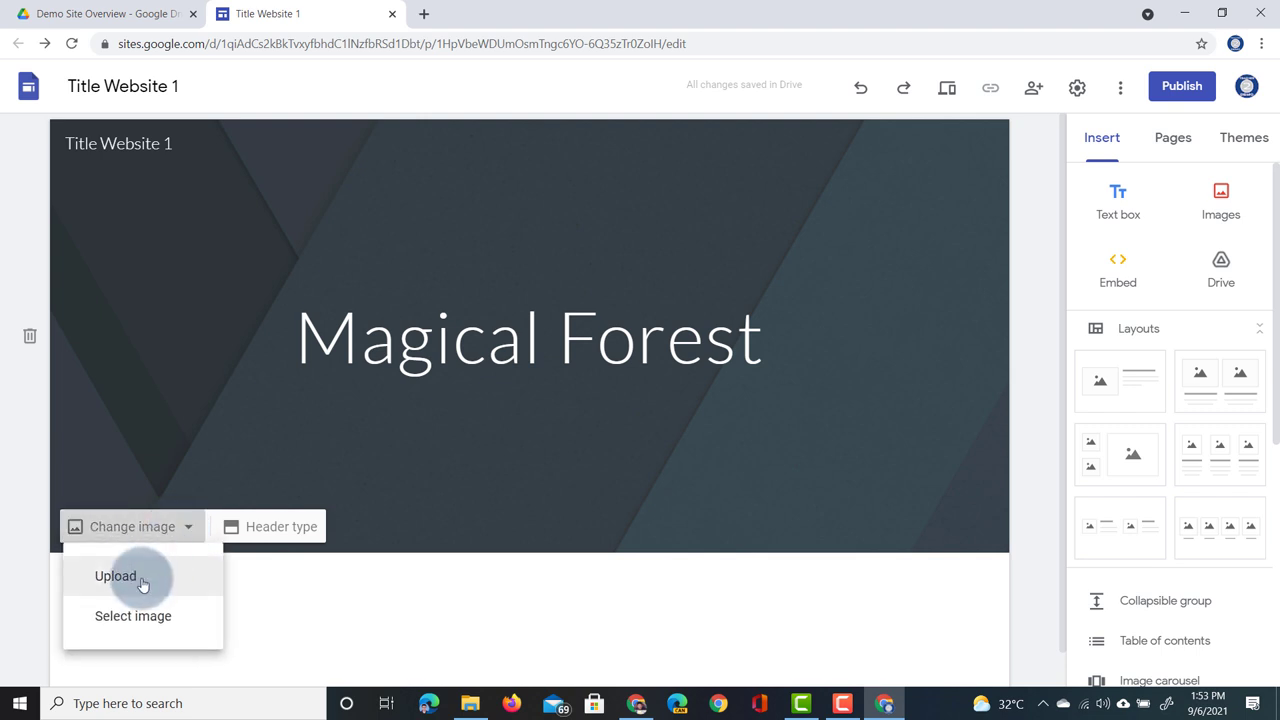
click(143, 585)
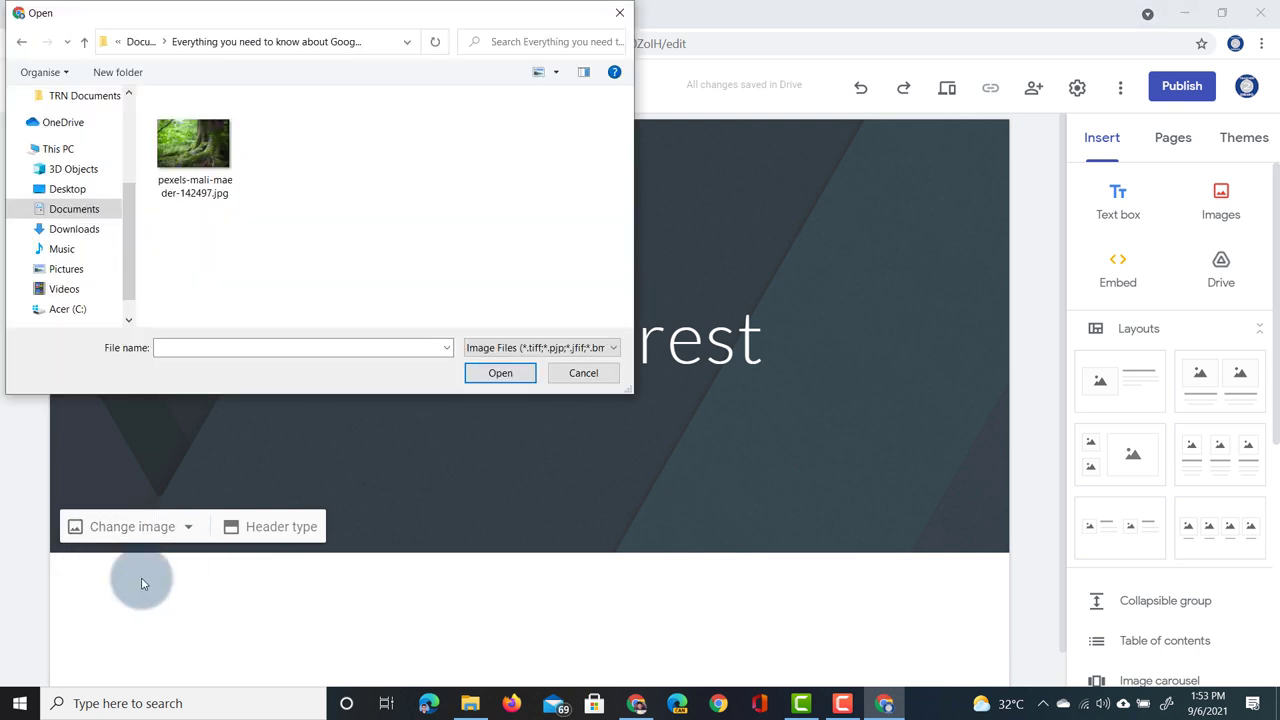
double_click(195, 150)
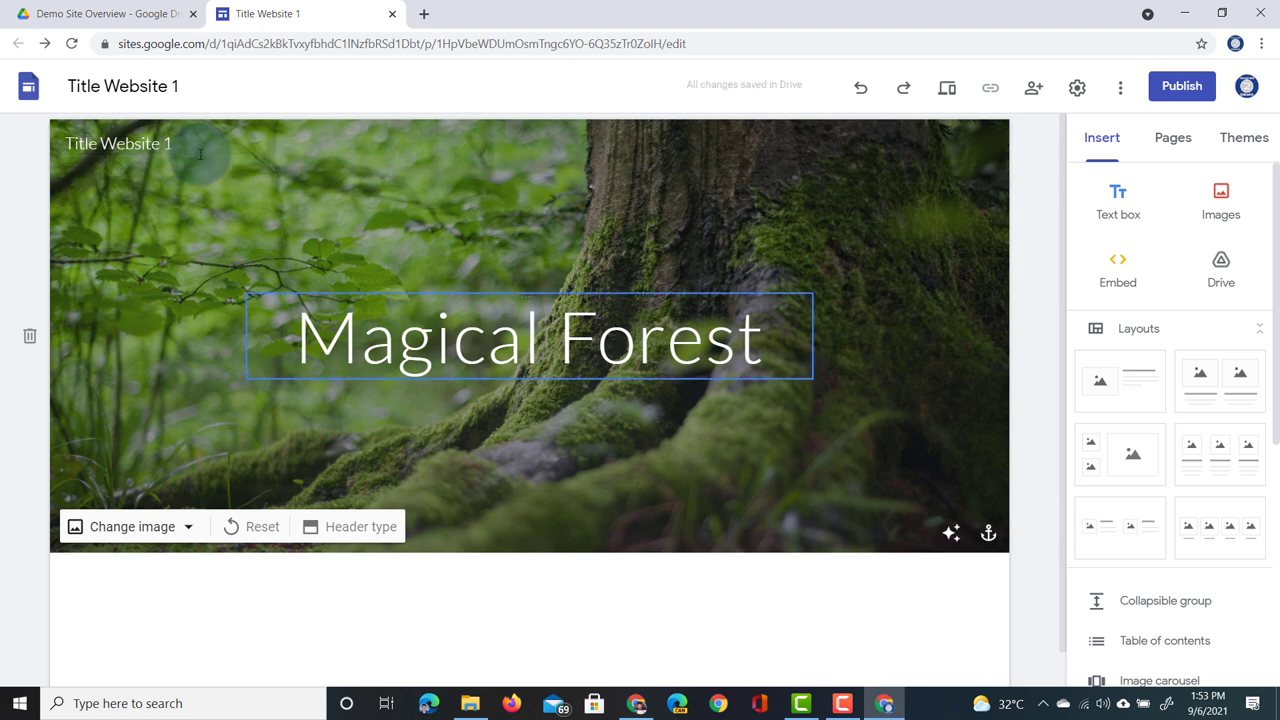
Remove the header image's readability adjustment and turn it back on
click(952, 536)
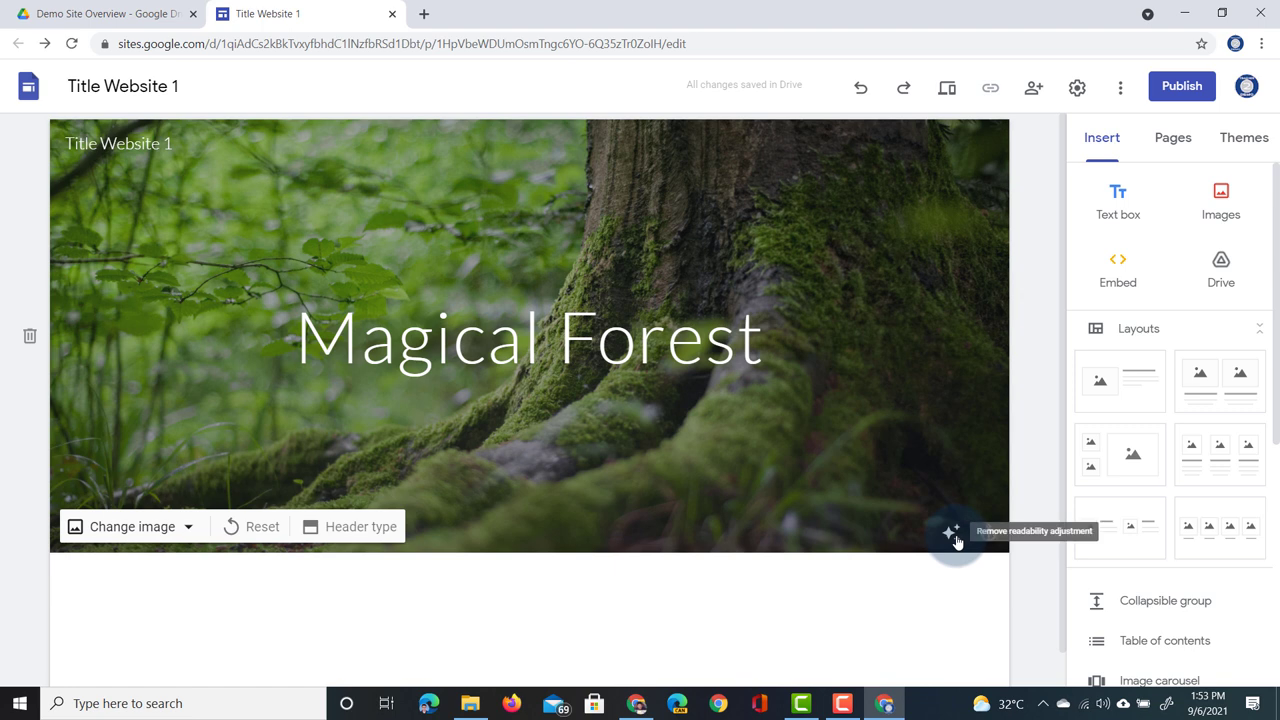
click(952, 536)
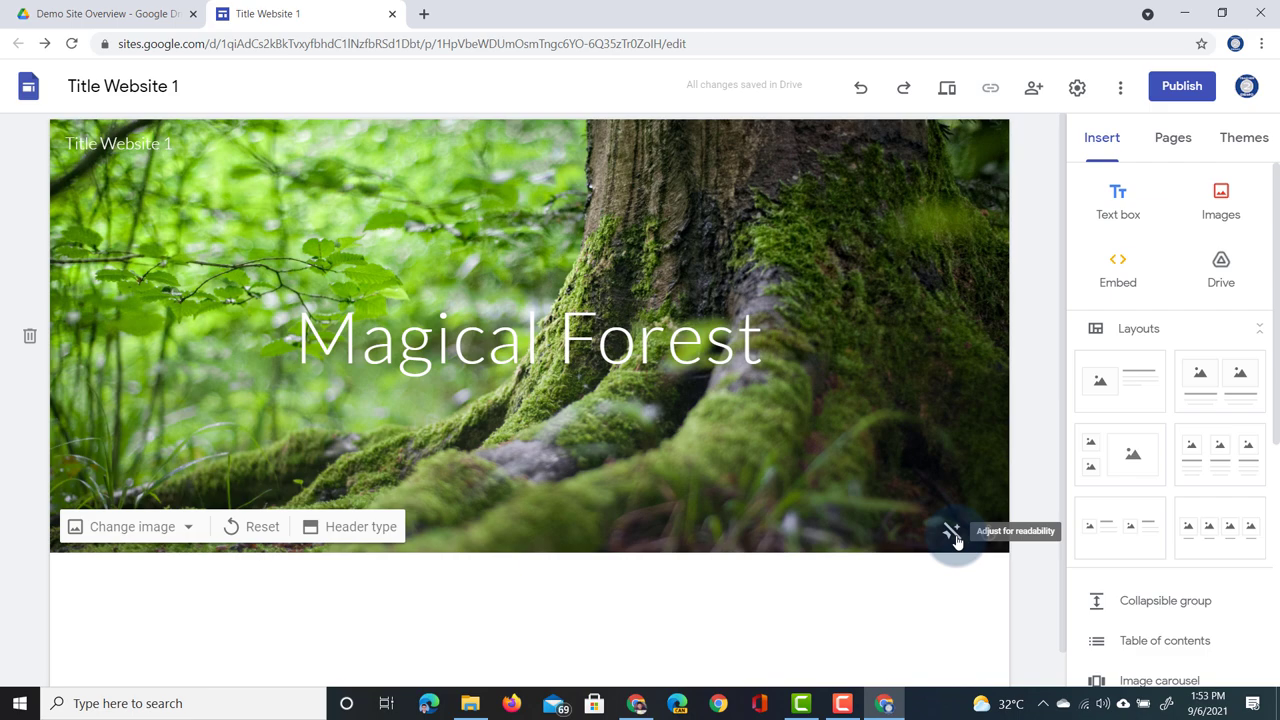
click(952, 536)
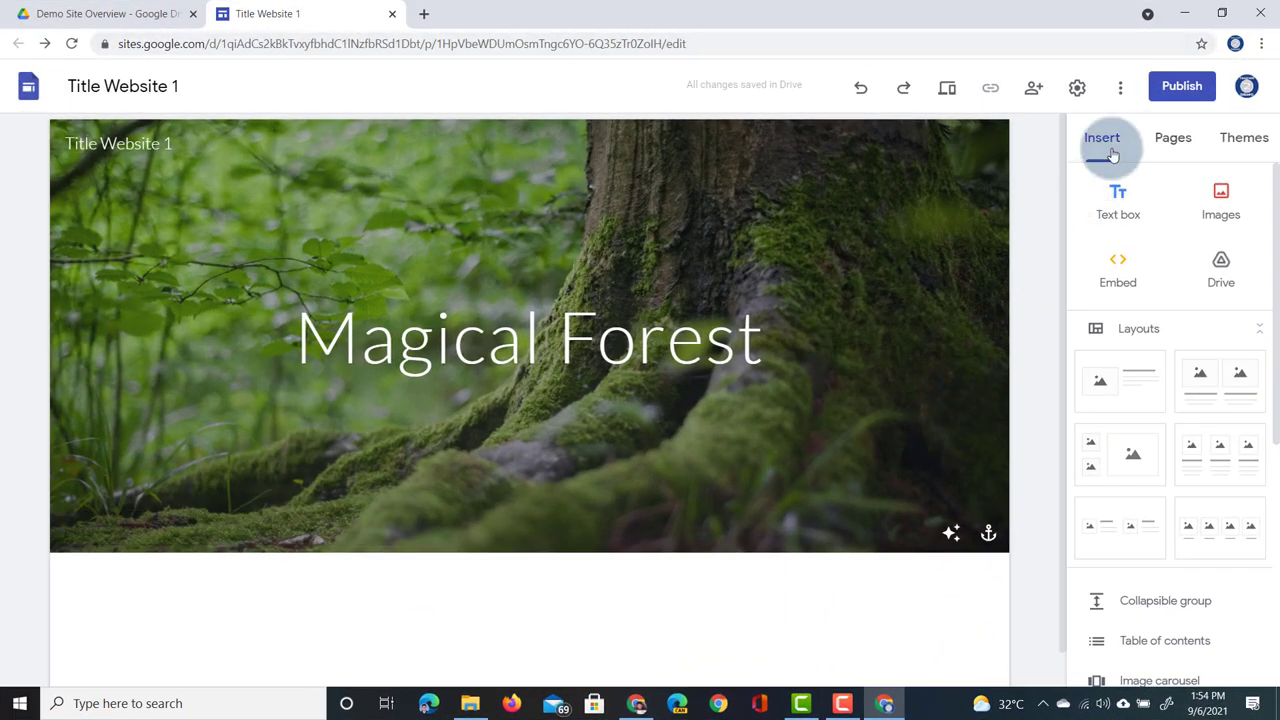
Add a subpage named Resources under the Home page
click(1170, 143)
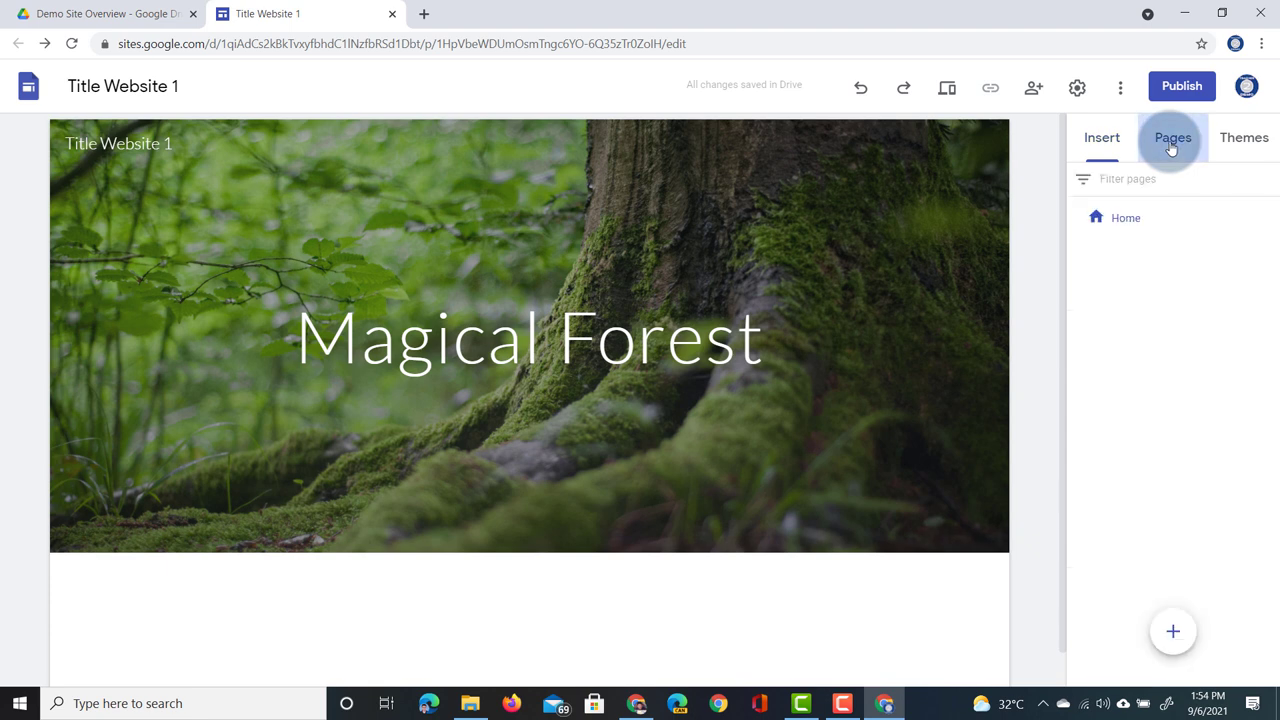
click(1245, 145)
click(1175, 148)
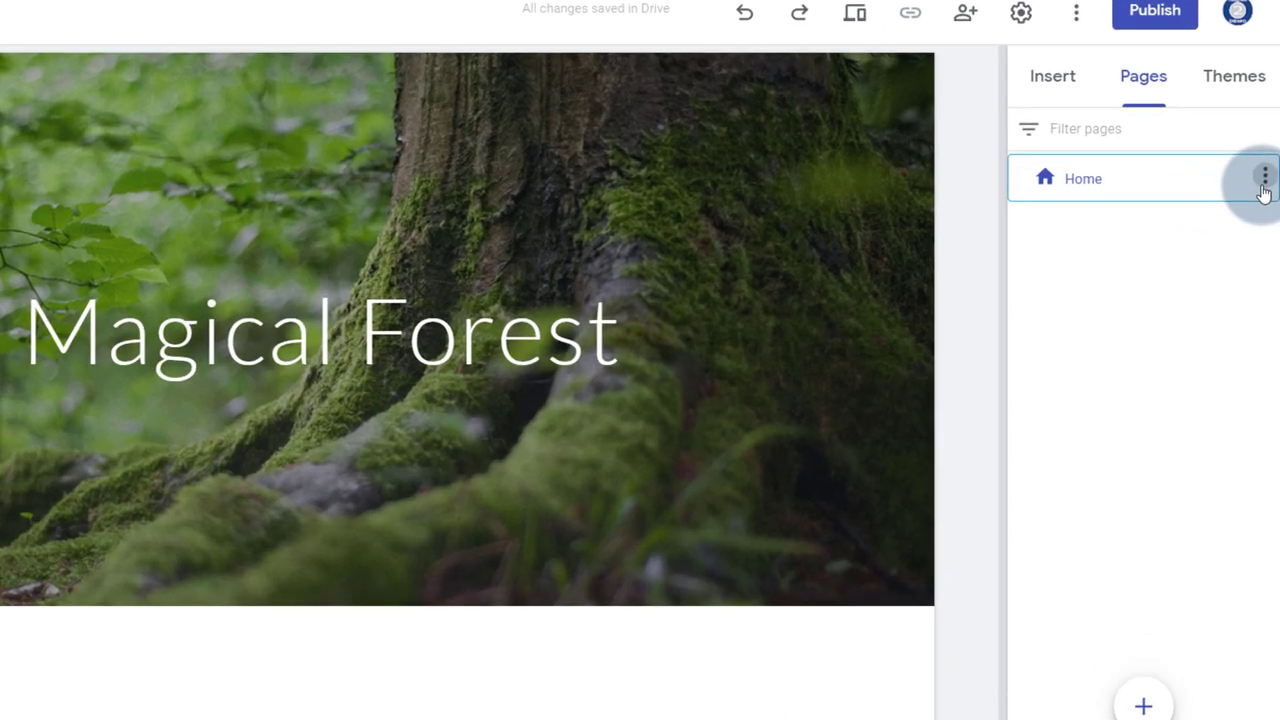
click(1267, 216)
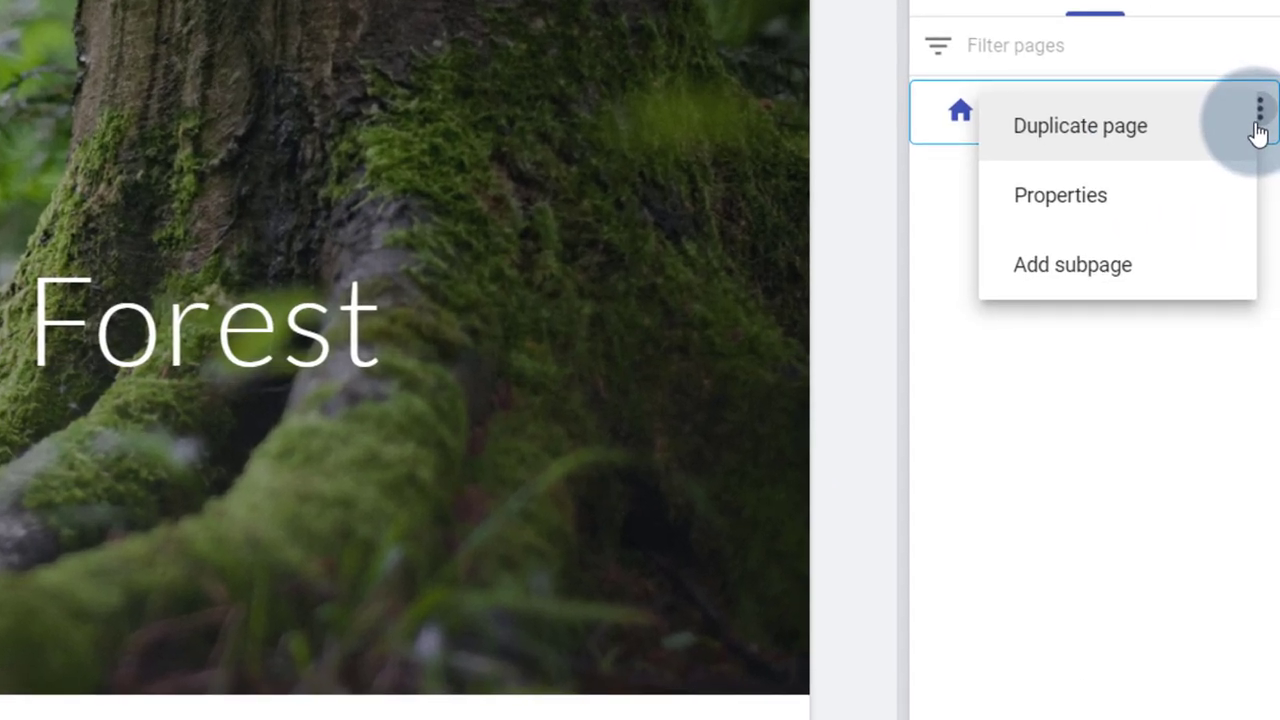
click(1128, 286)
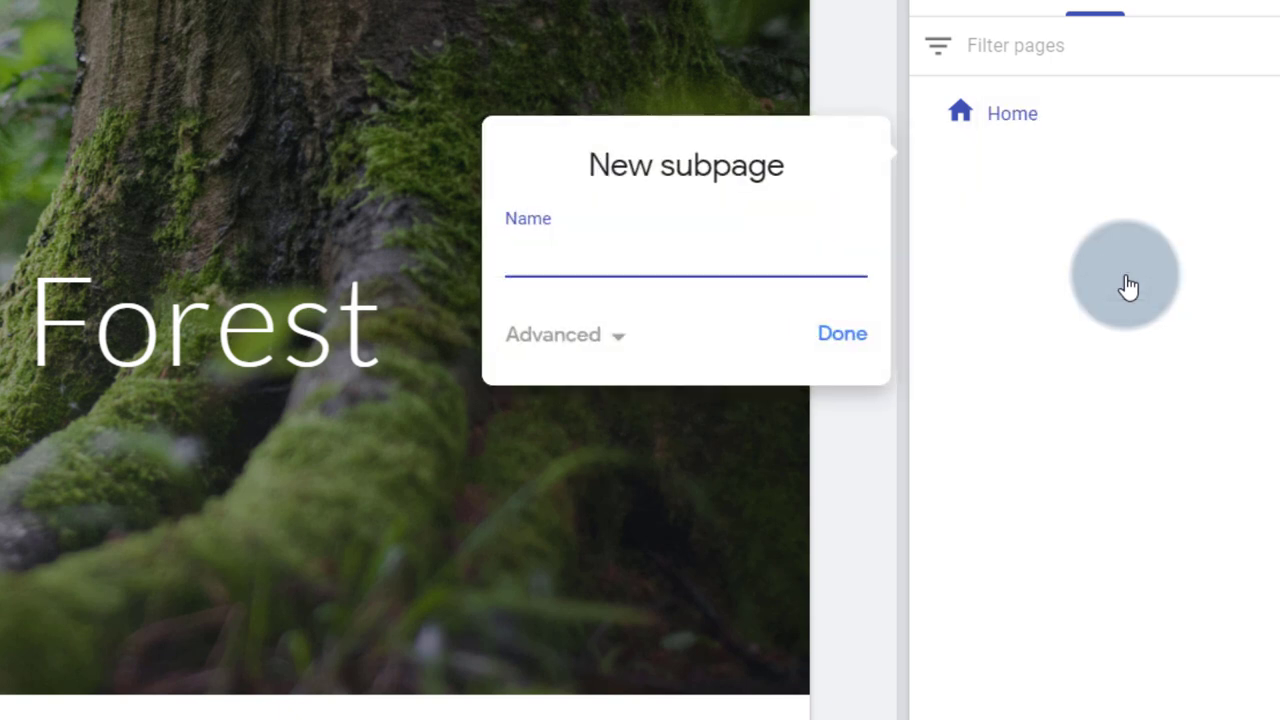
text(Resources)
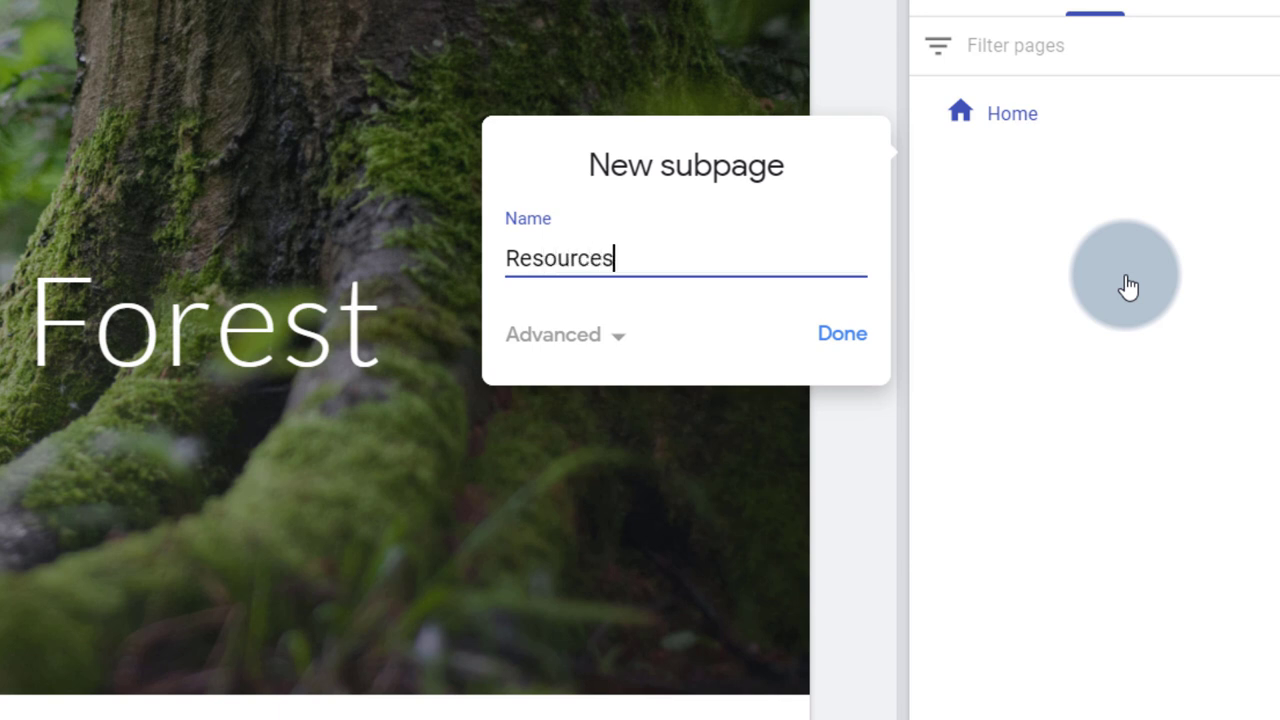
click(842, 338)
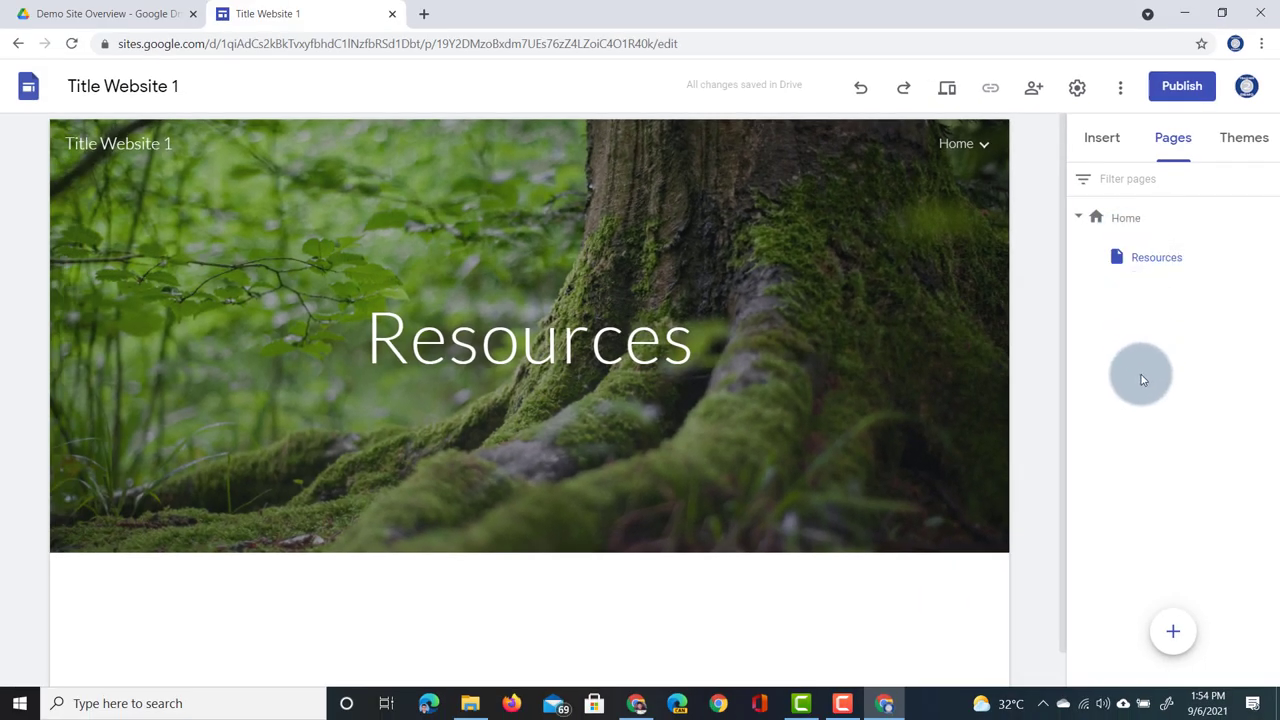
Add a new top-level page named About to the site
click(1175, 628)
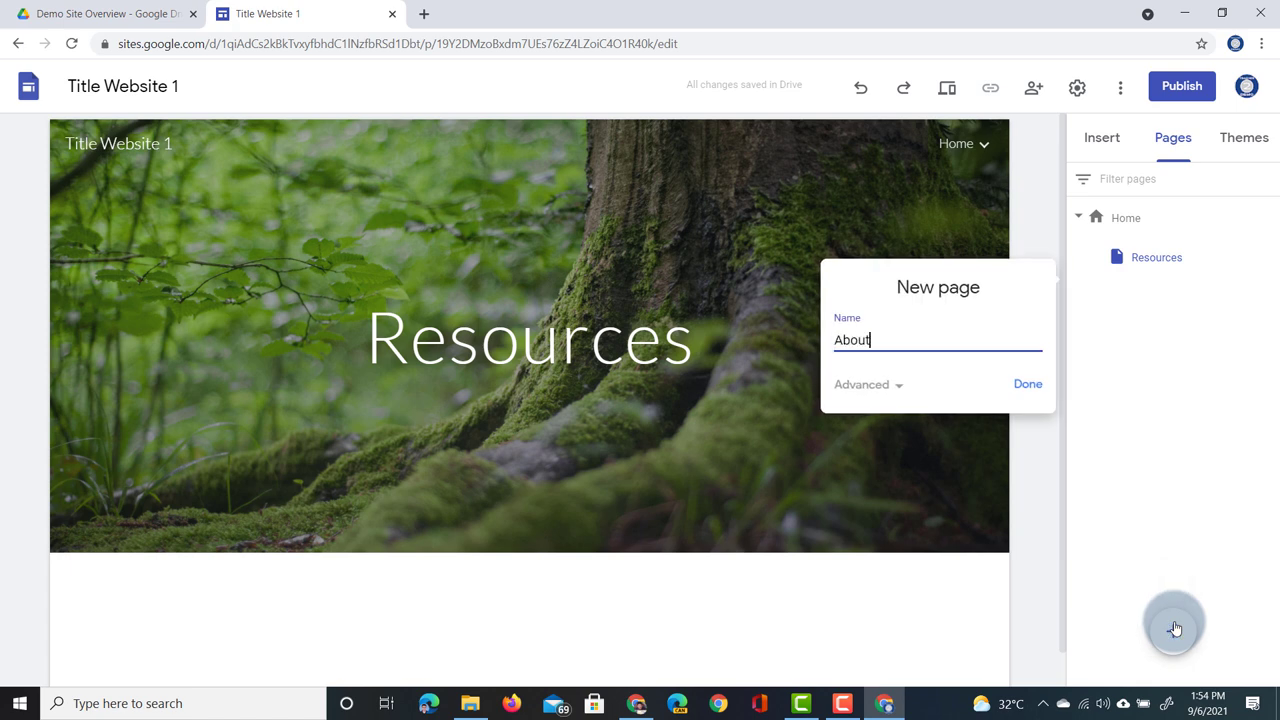
text(About)
key(Return)
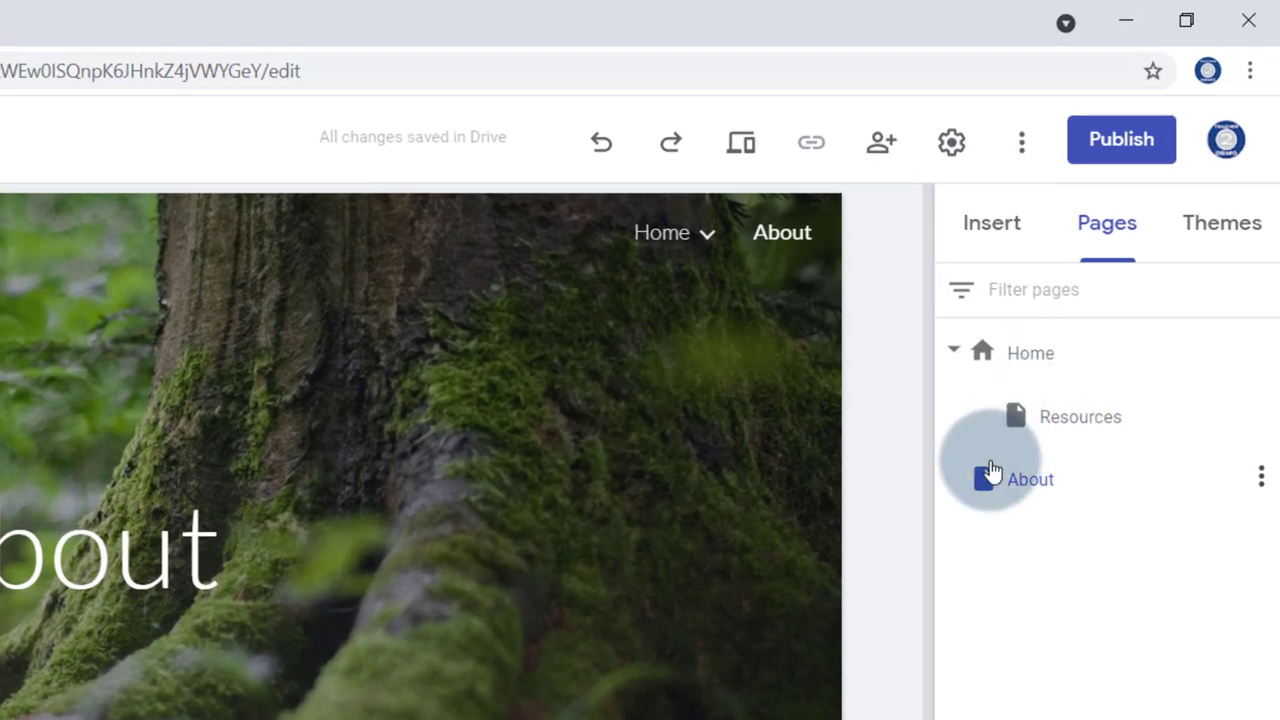
Move the Resources page to the top level below About, and nest it back under Home
click(1058, 425)
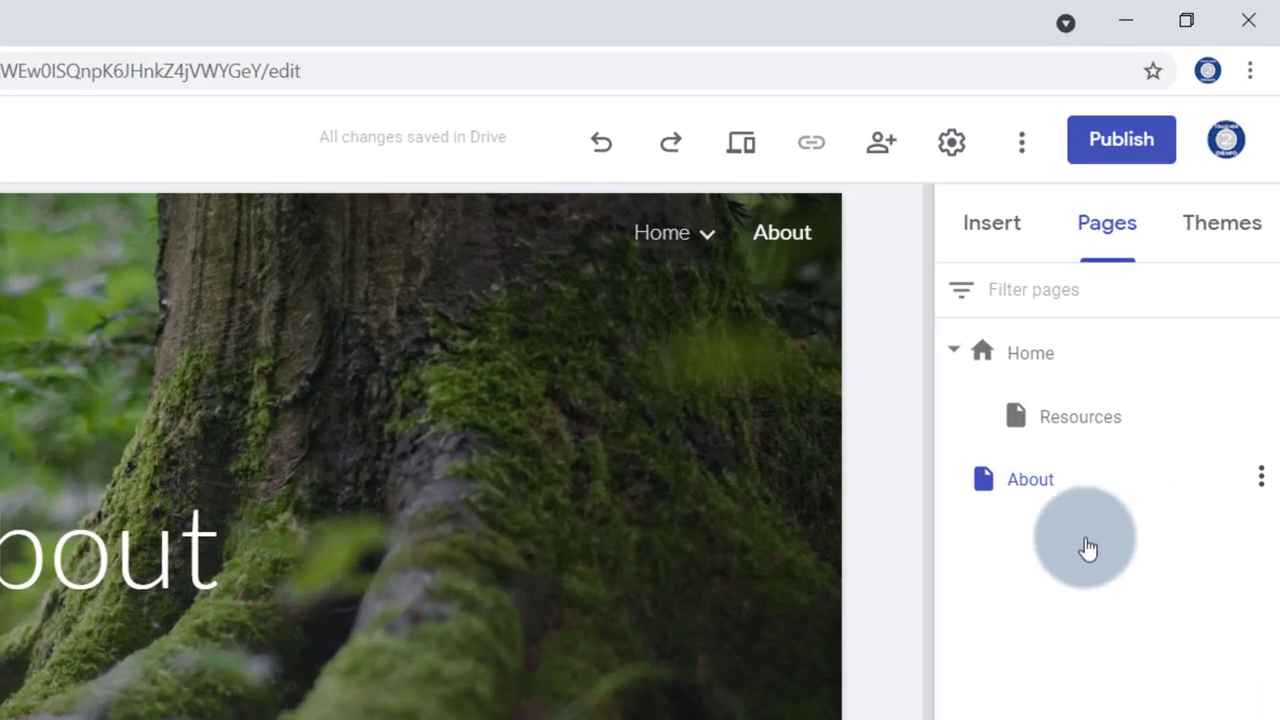
drag(1086, 427, 1014, 509)
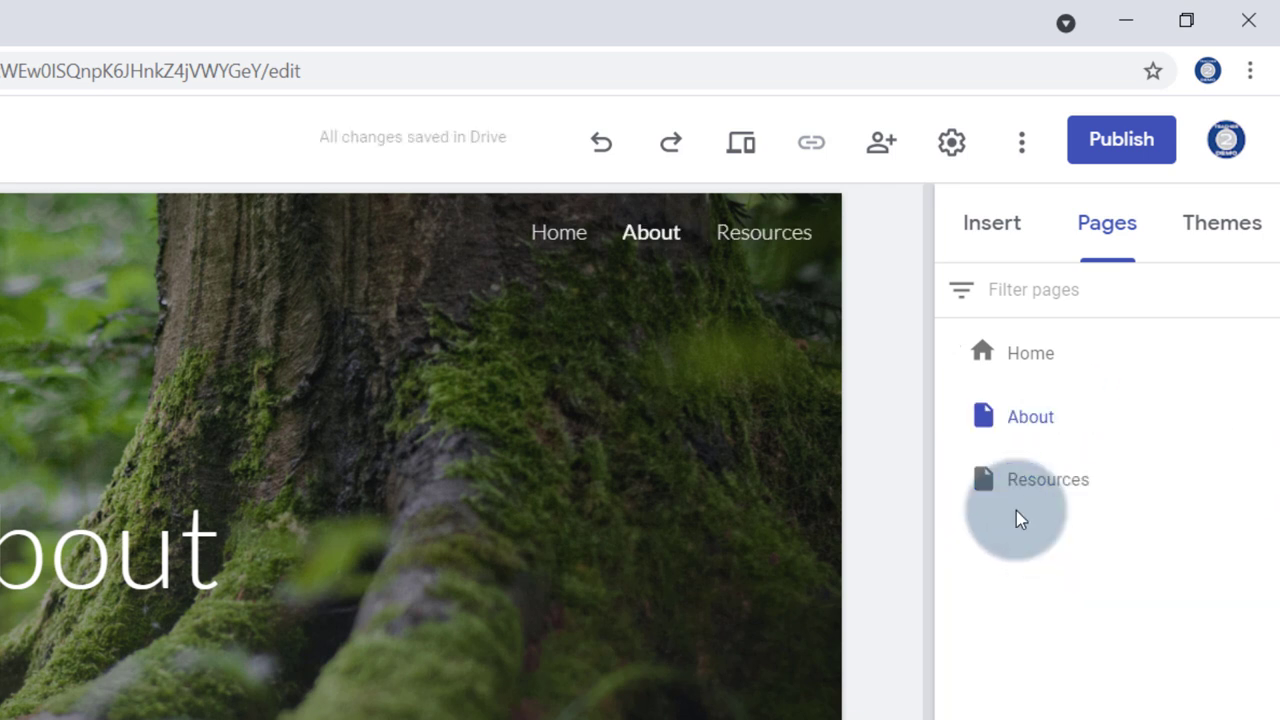
click(728, 250)
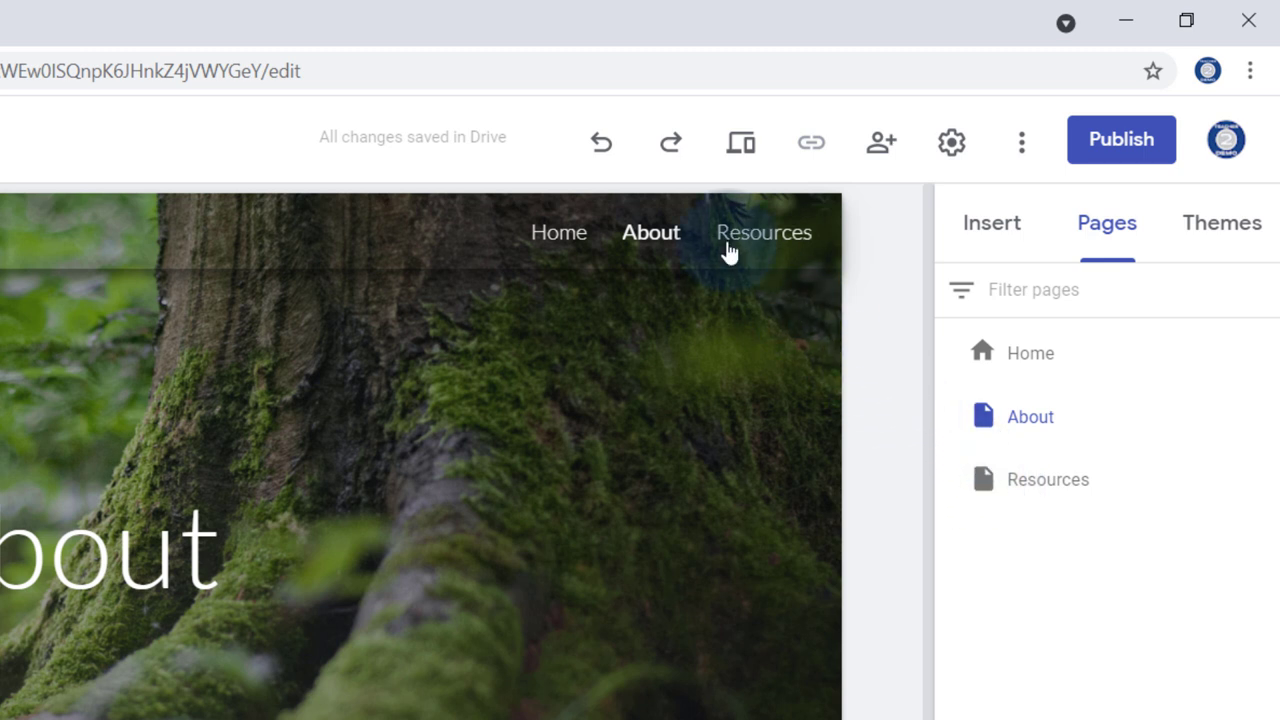
click(1018, 642)
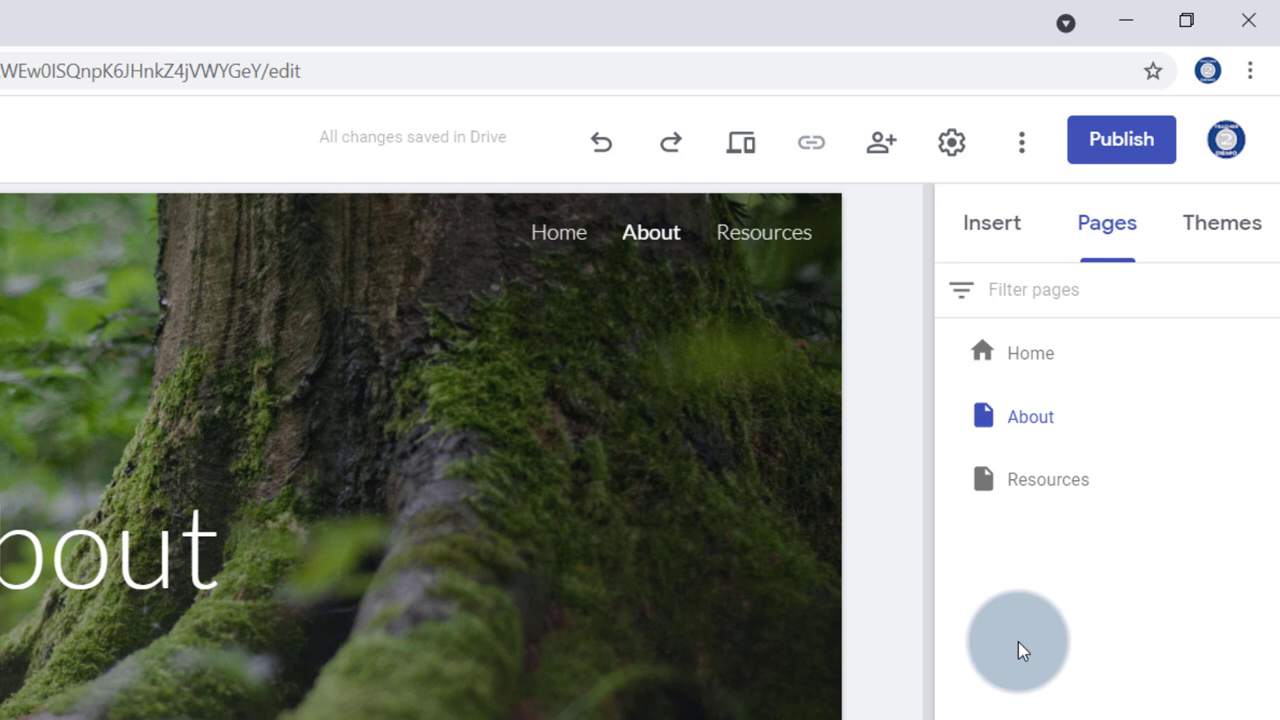
drag(1027, 482, 1022, 351)
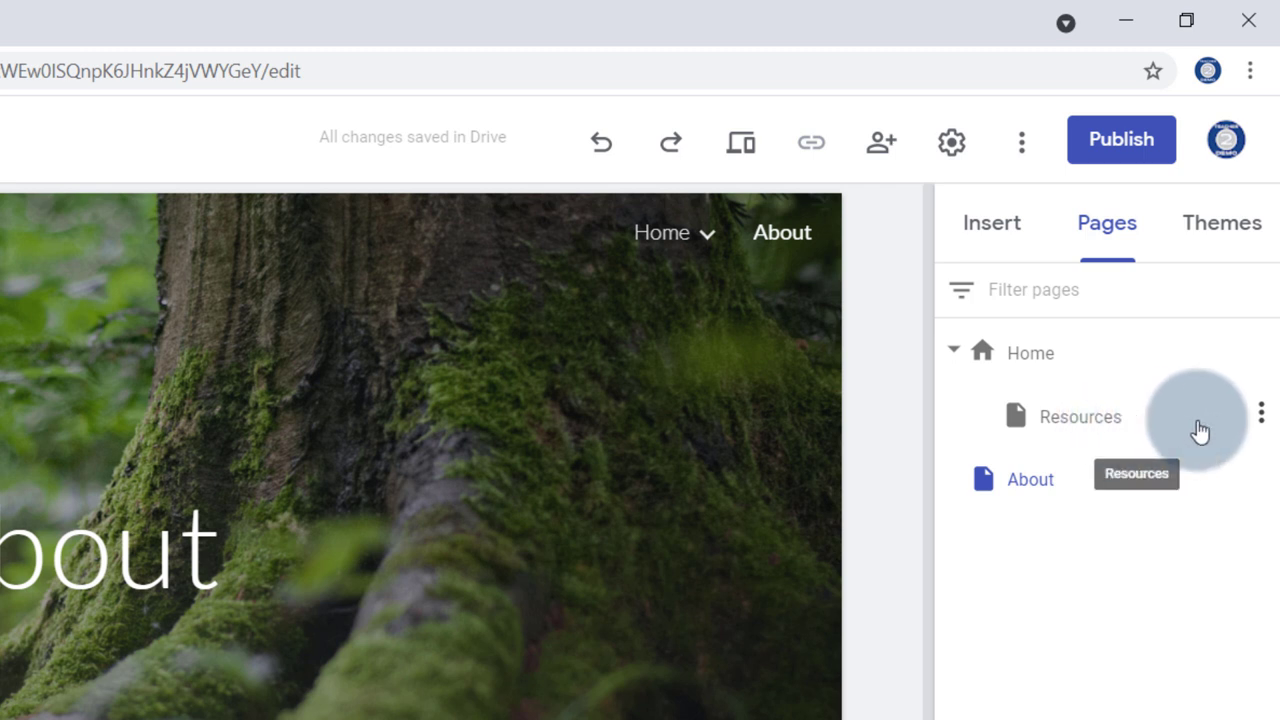
Add a subpage named Teacher under the Resources page
click(1256, 418)
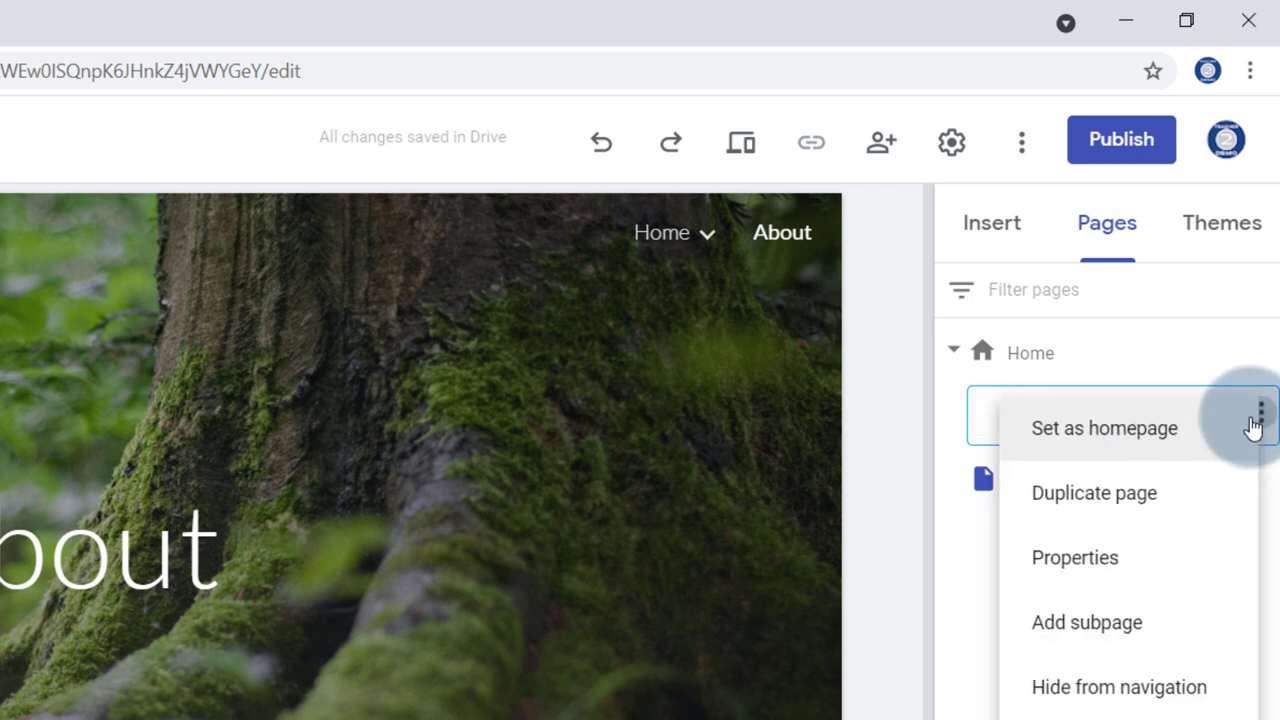
click(1129, 612)
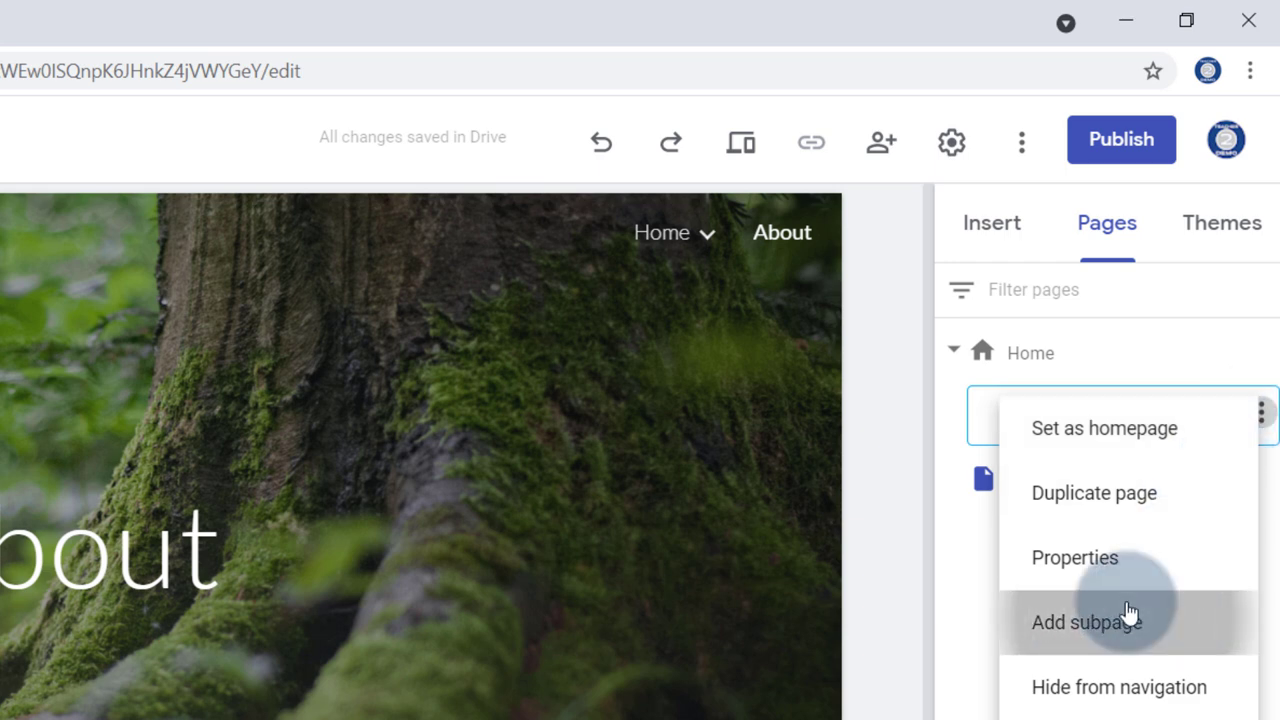
text(Teacher)
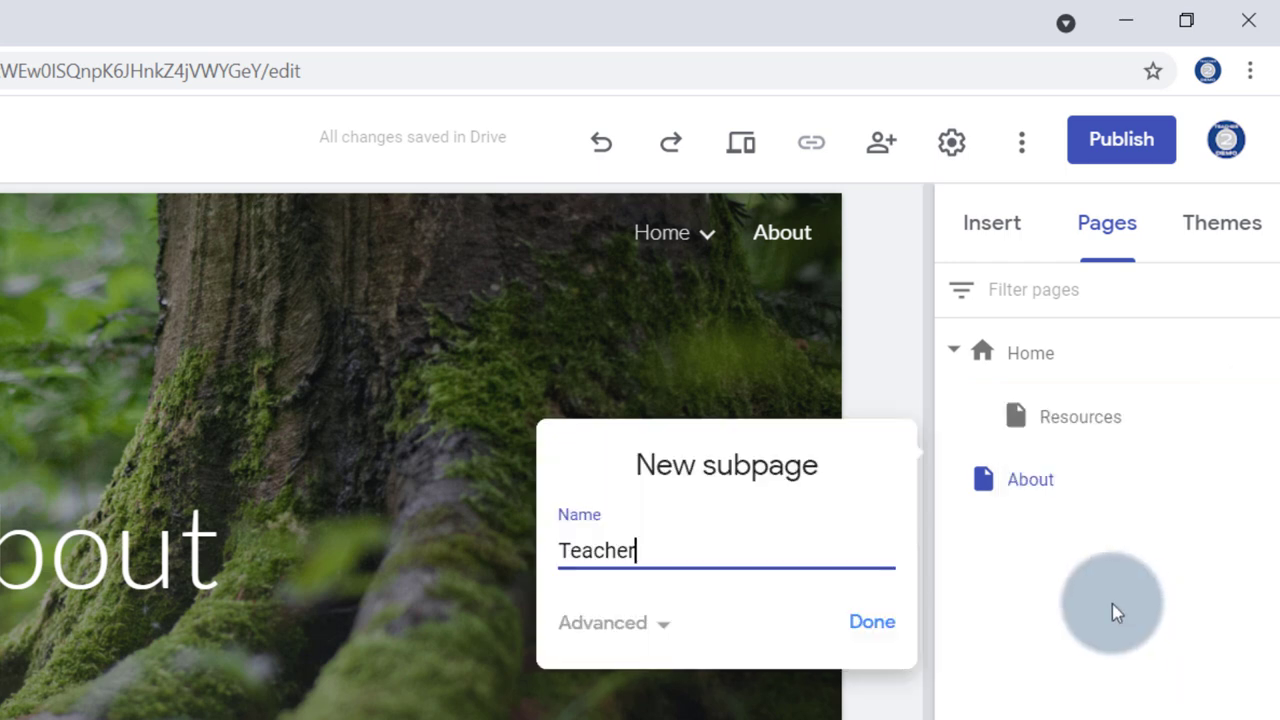
click(877, 640)
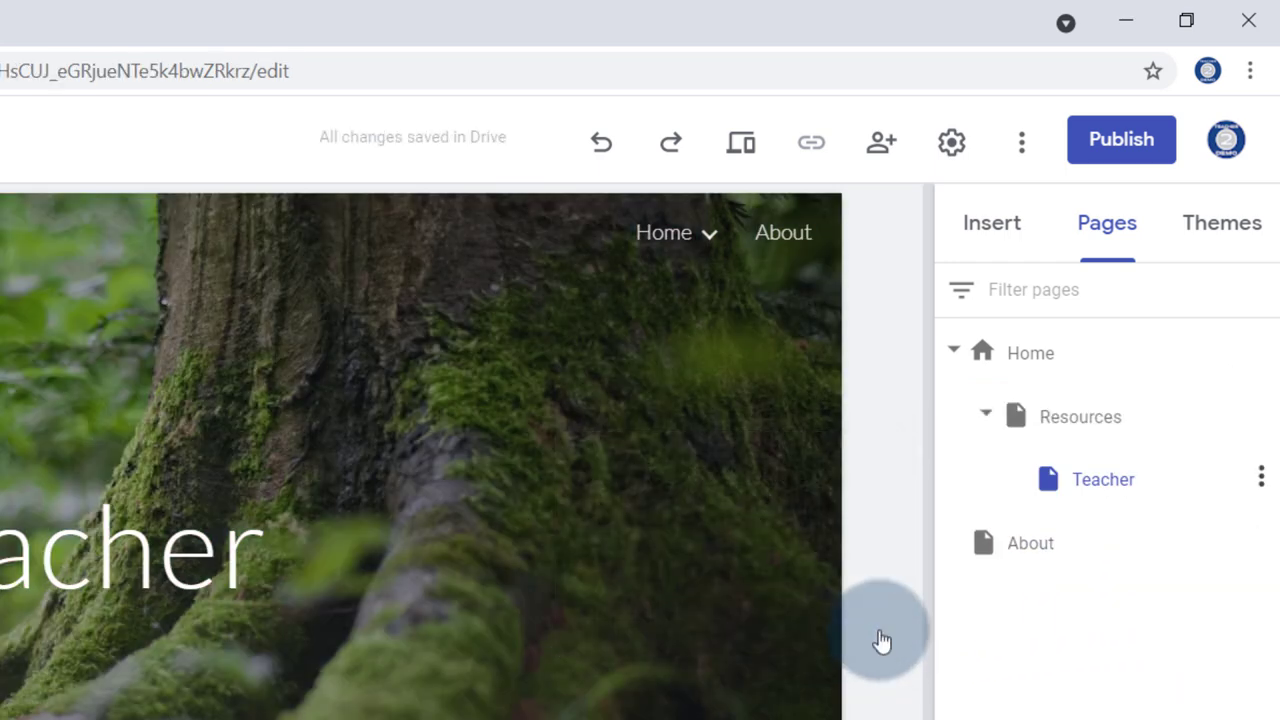
Add a second subpage named Student under the Resources page
click(1258, 420)
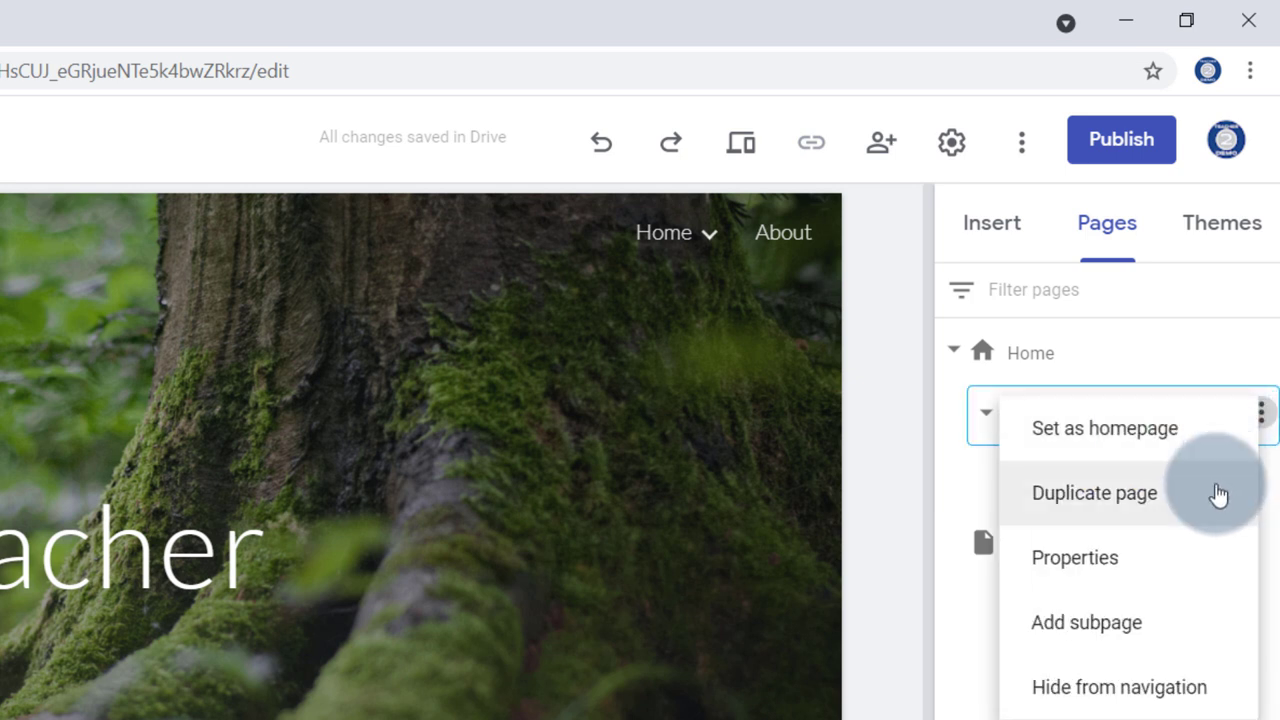
click(1136, 627)
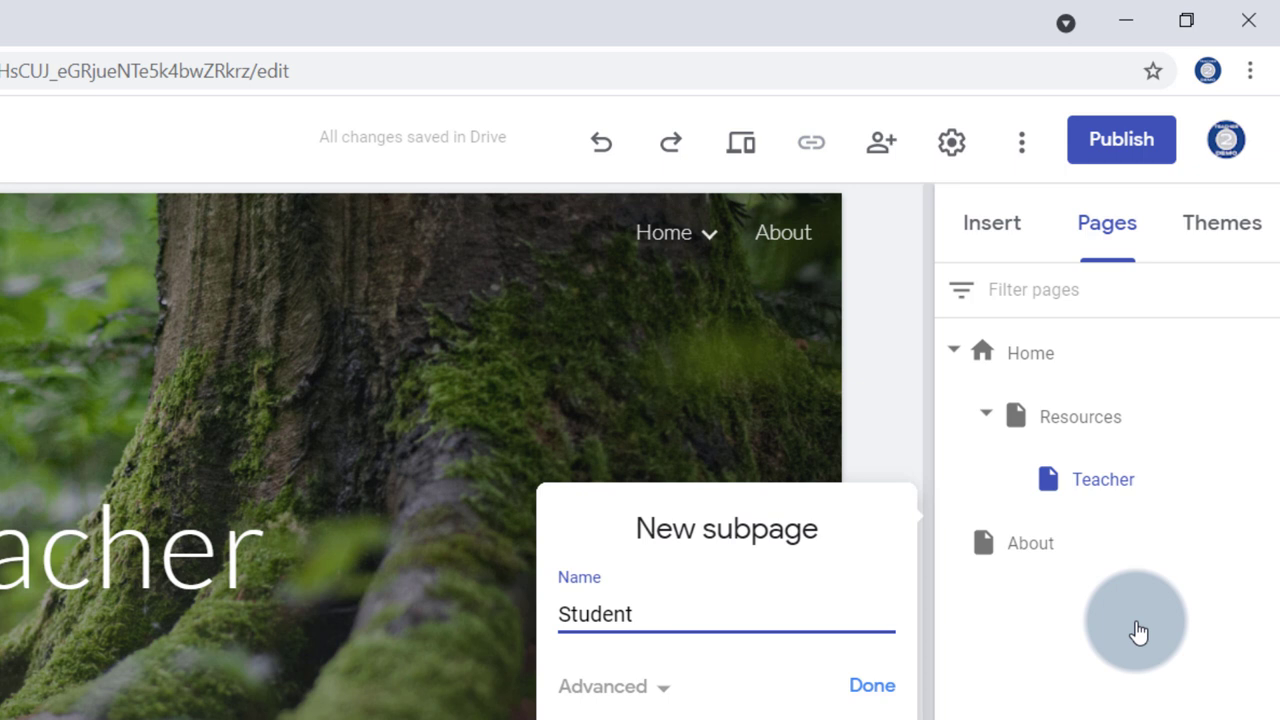
key(Return)
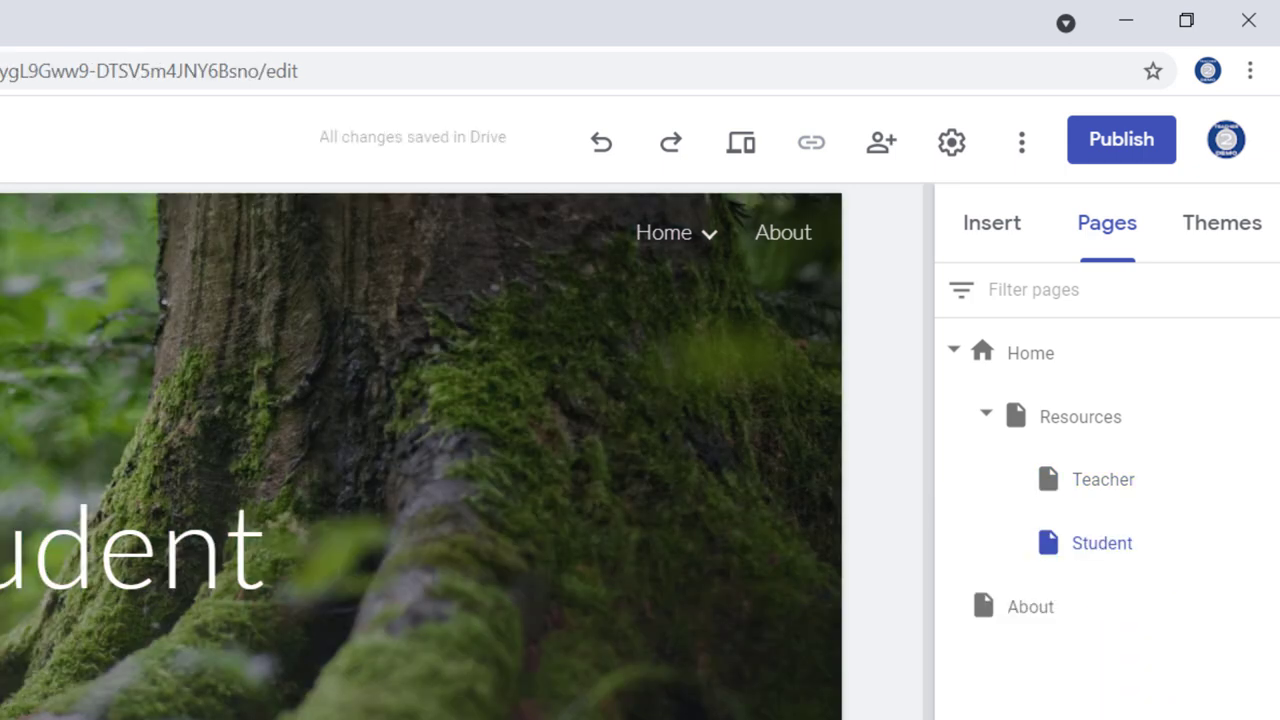
Examine the site's header navigation, expanding Home and its Resources entry to check the nested subpages
click(708, 235)
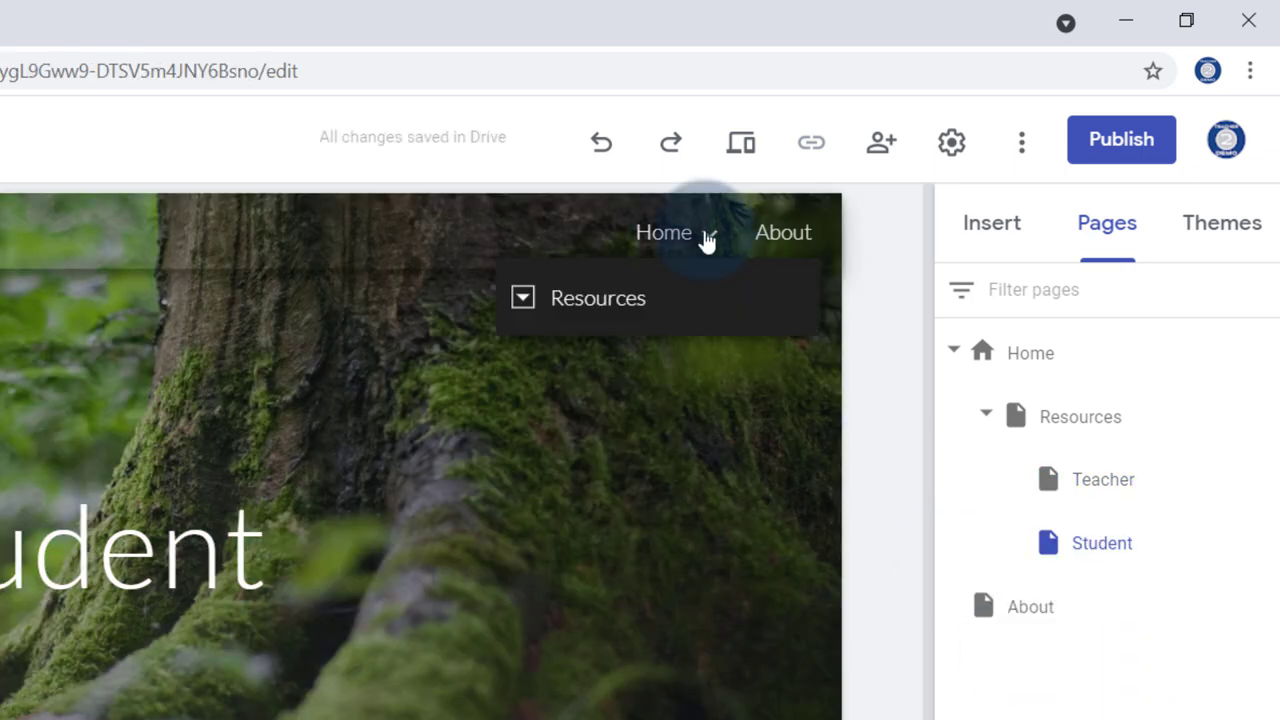
click(790, 254)
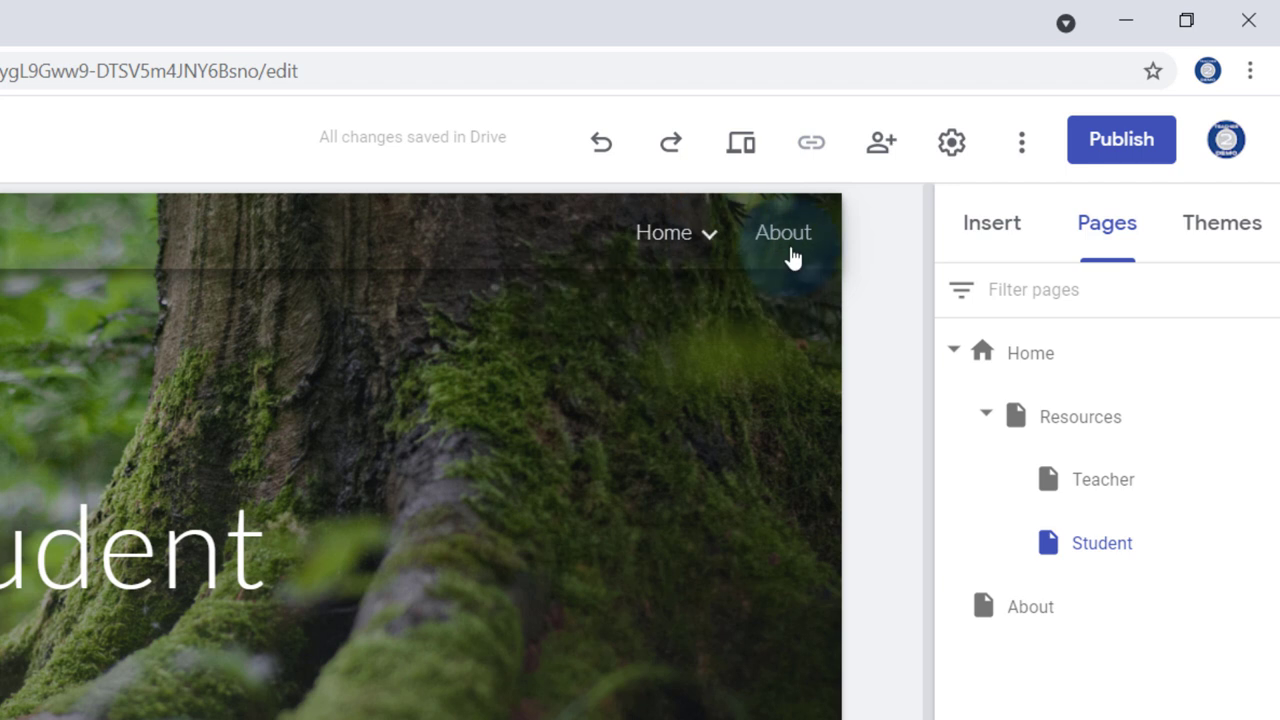
click(672, 252)
click(609, 292)
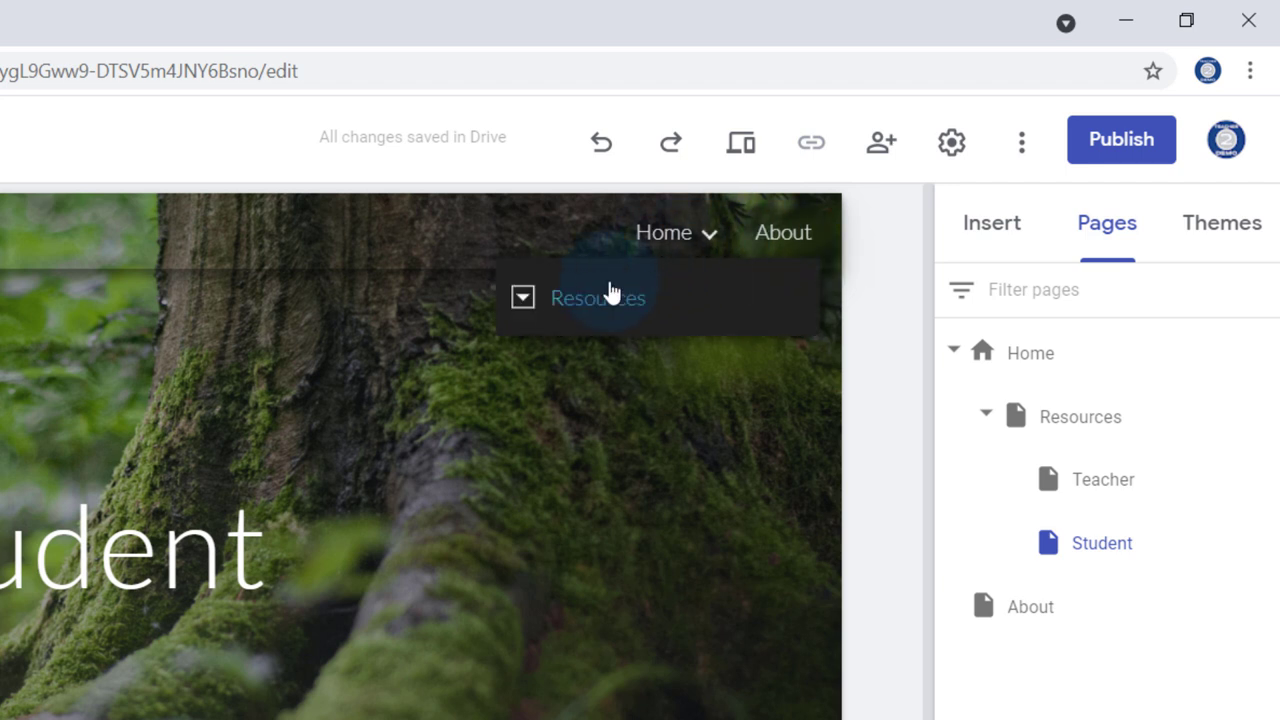
click(524, 297)
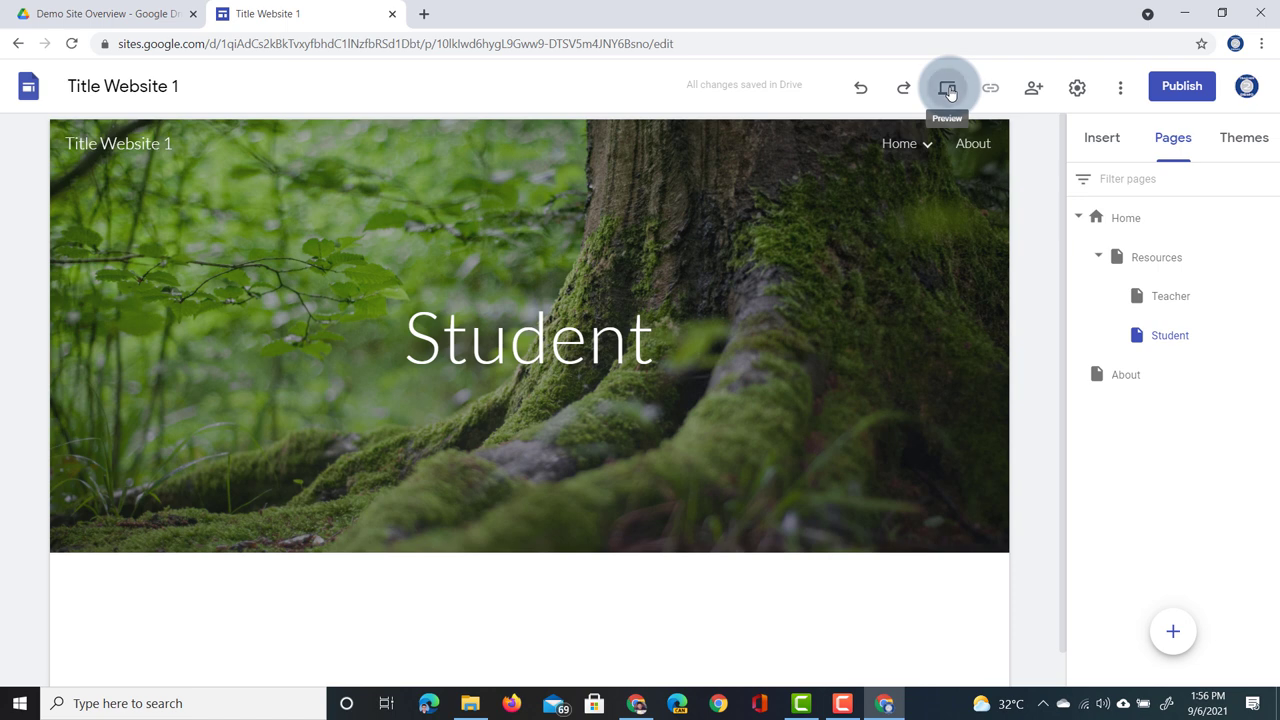
Preview the Student page in tablet, phone and large-screen layouts, and return to the editor
click(948, 89)
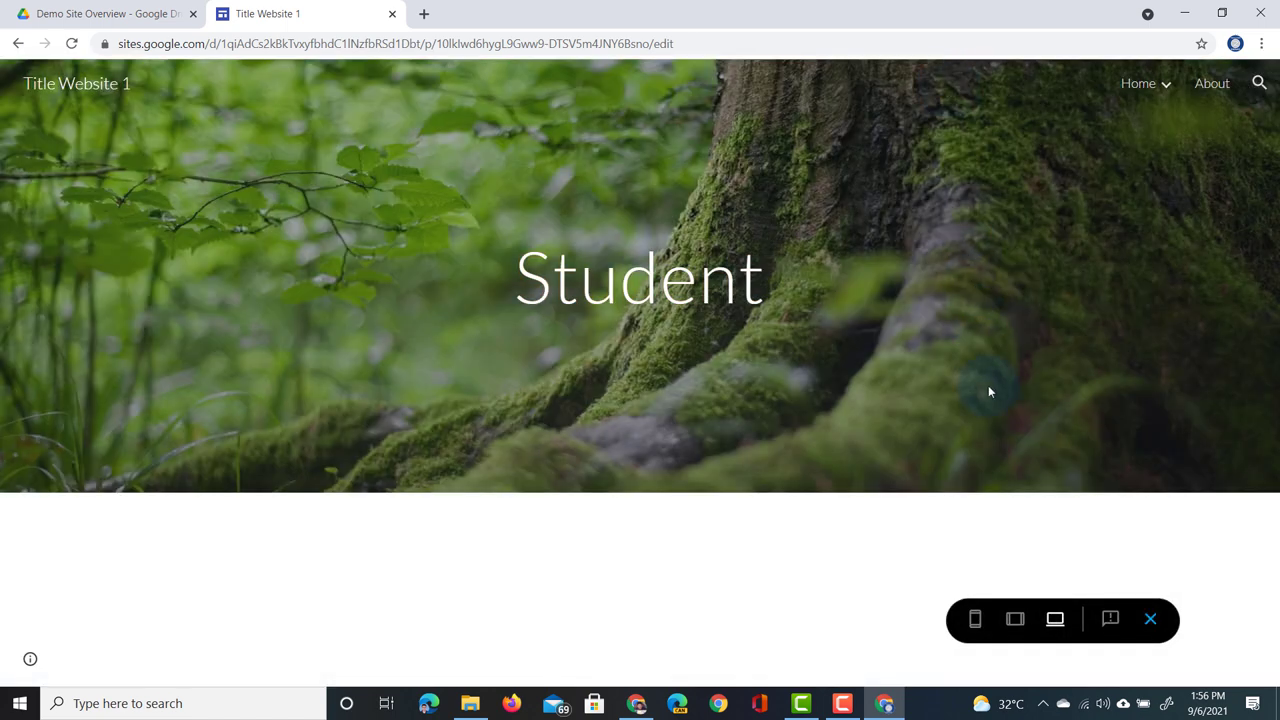
click(1015, 619)
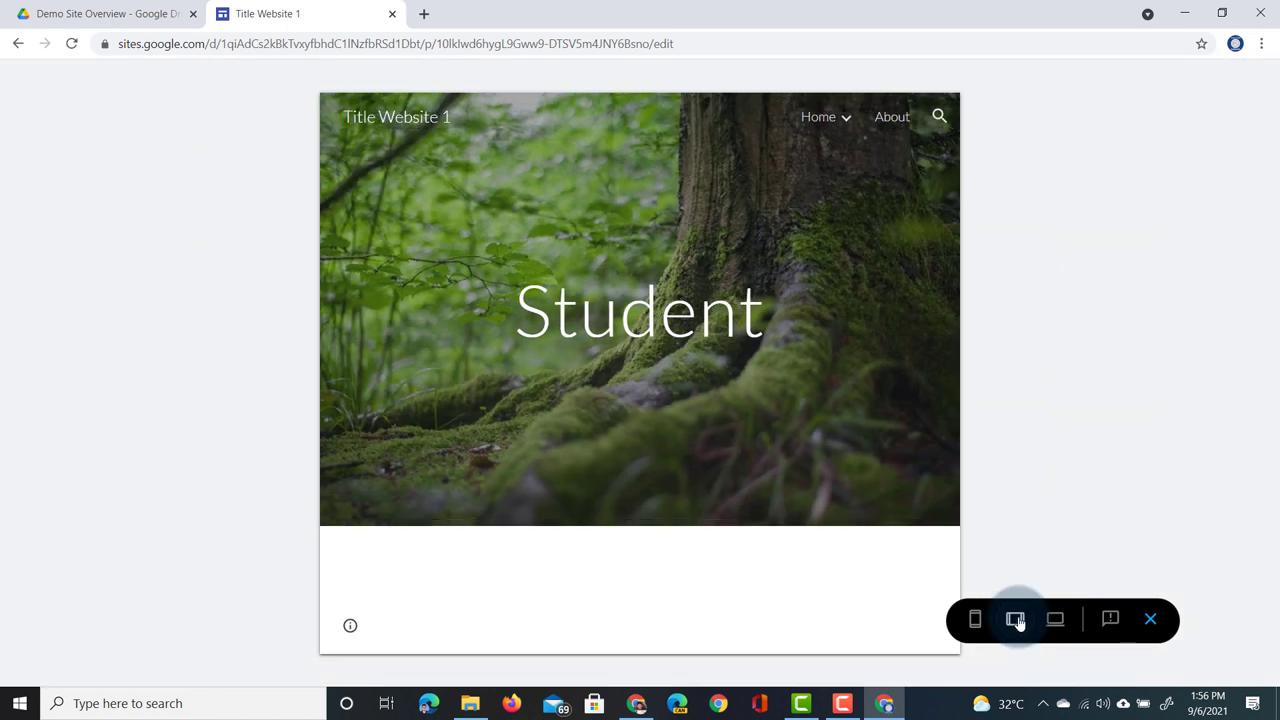
click(975, 619)
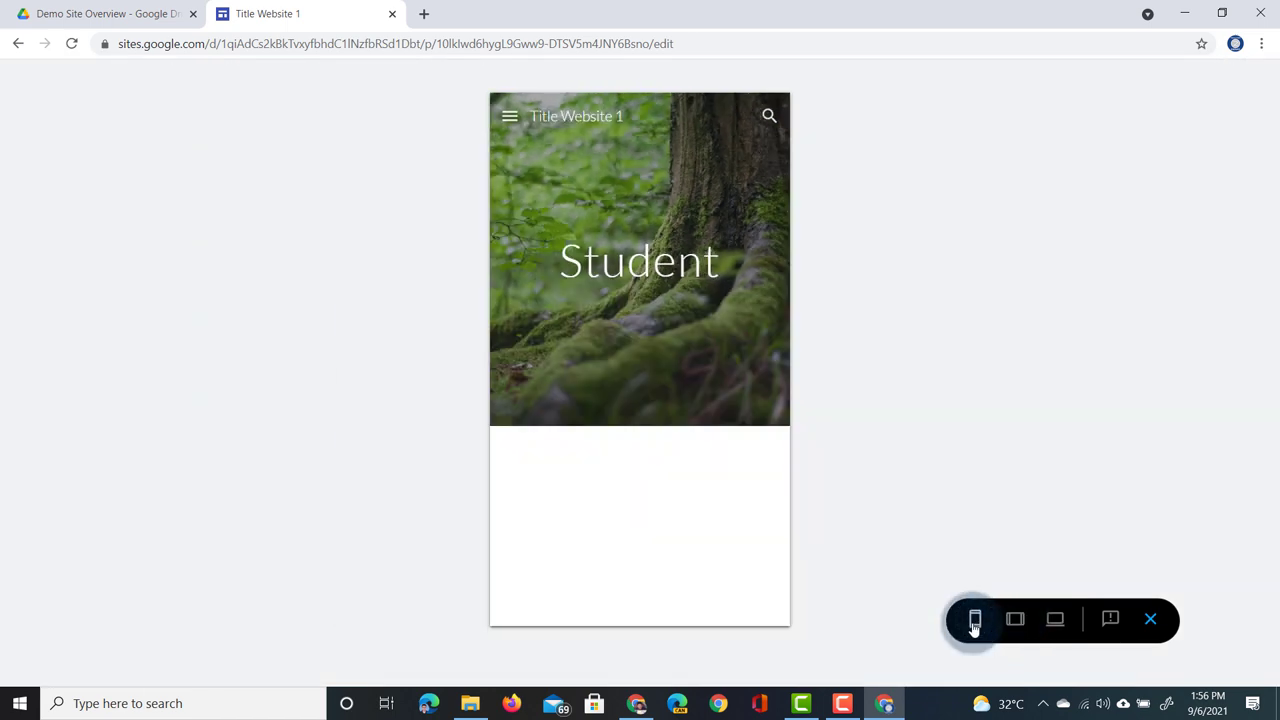
click(1055, 619)
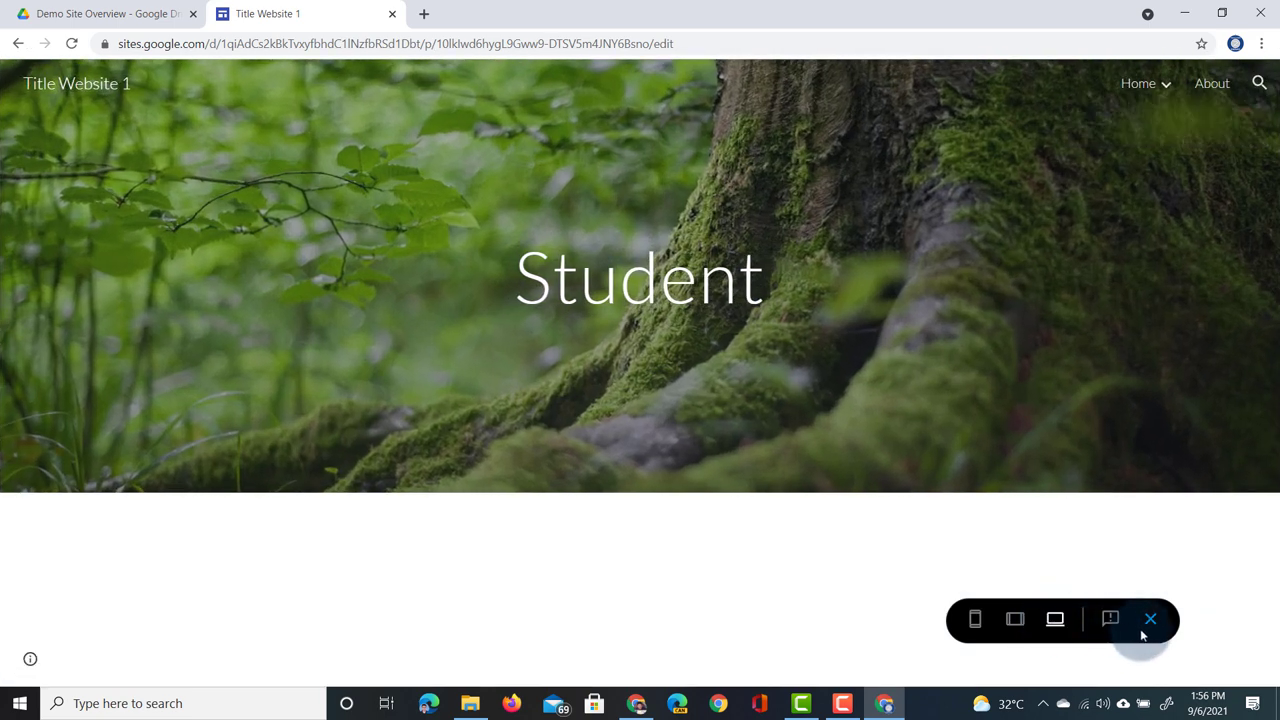
click(1150, 625)
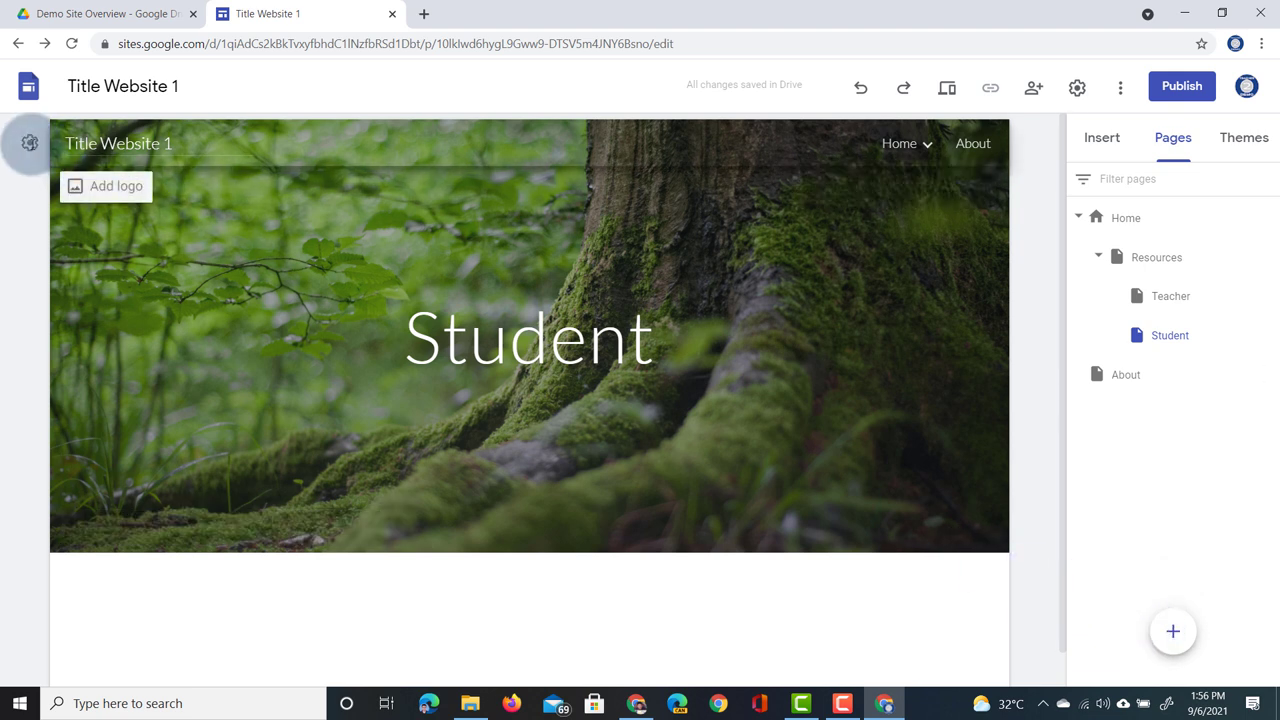
Set the site navigation mode to Side and try the White navigation colour before restoring it to Transparent
click(30, 145)
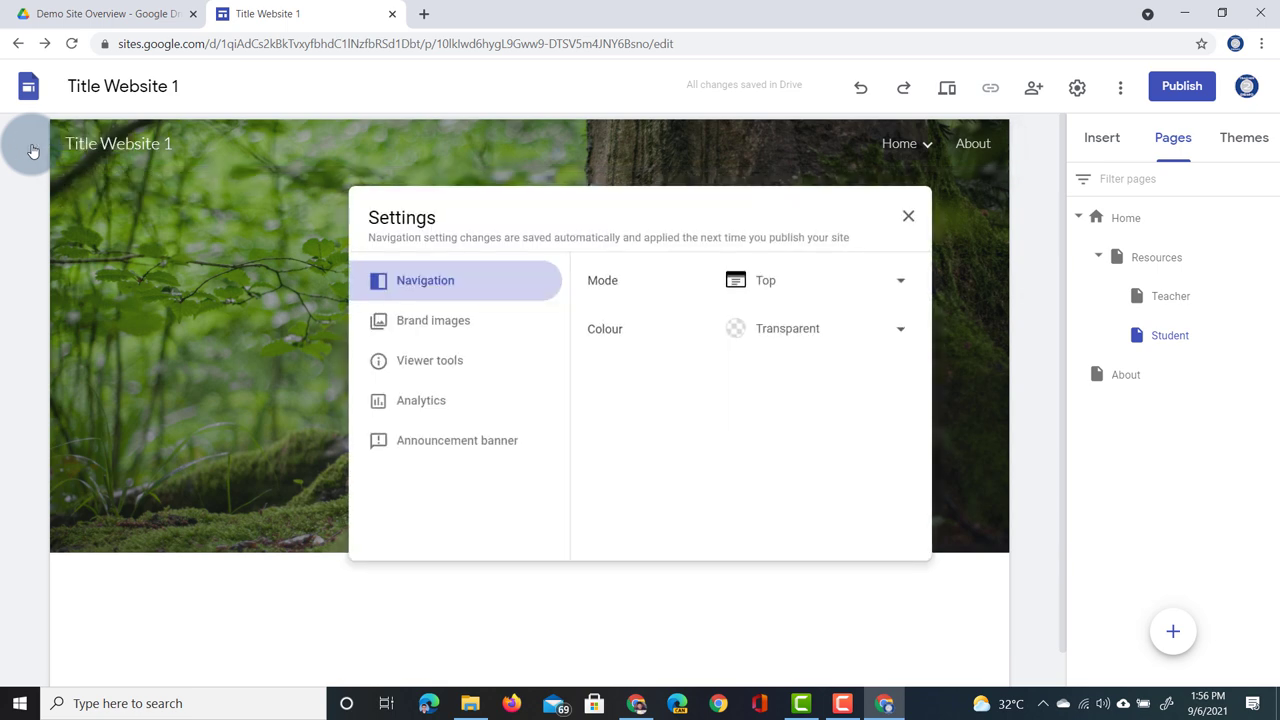
click(813, 287)
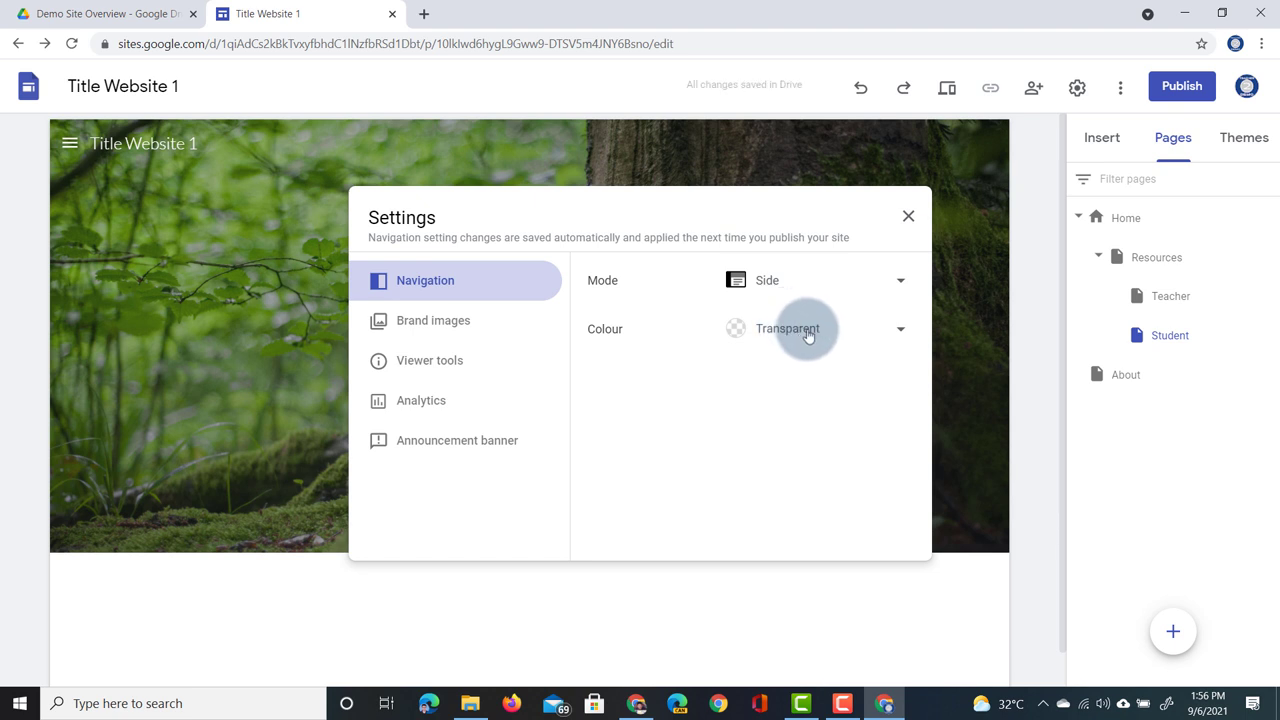
click(809, 334)
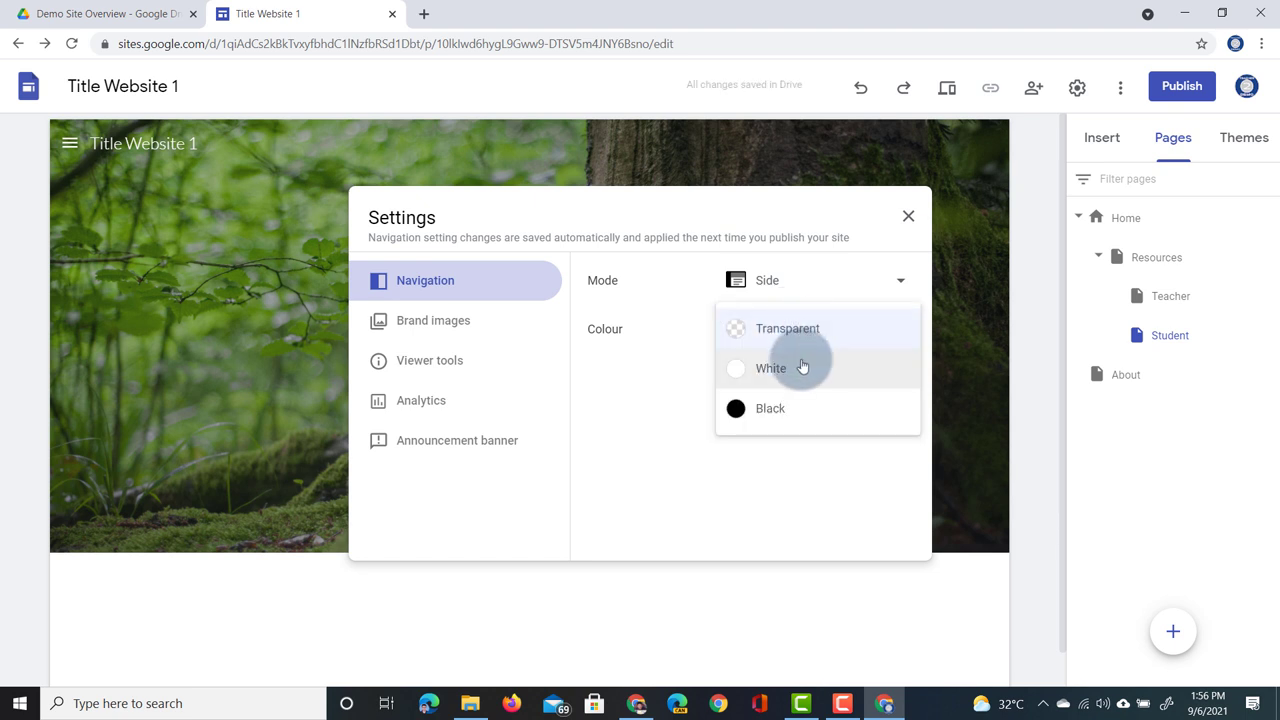
click(800, 371)
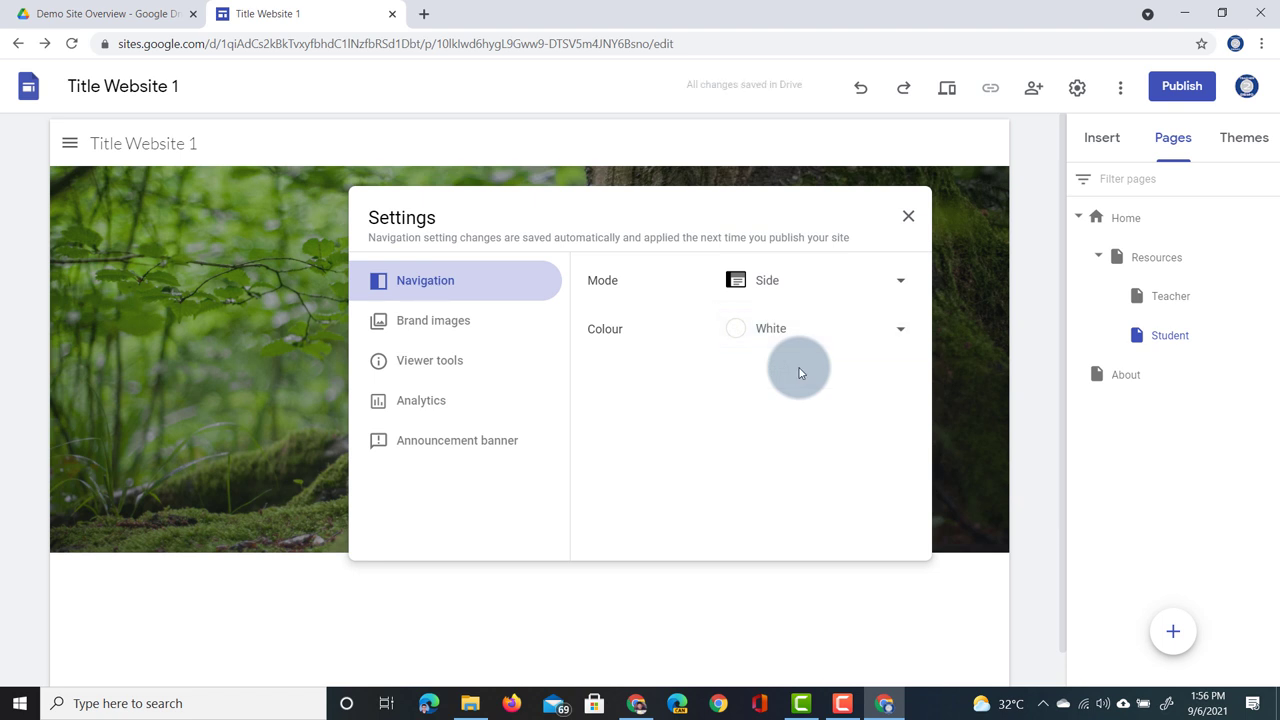
click(853, 330)
click(790, 289)
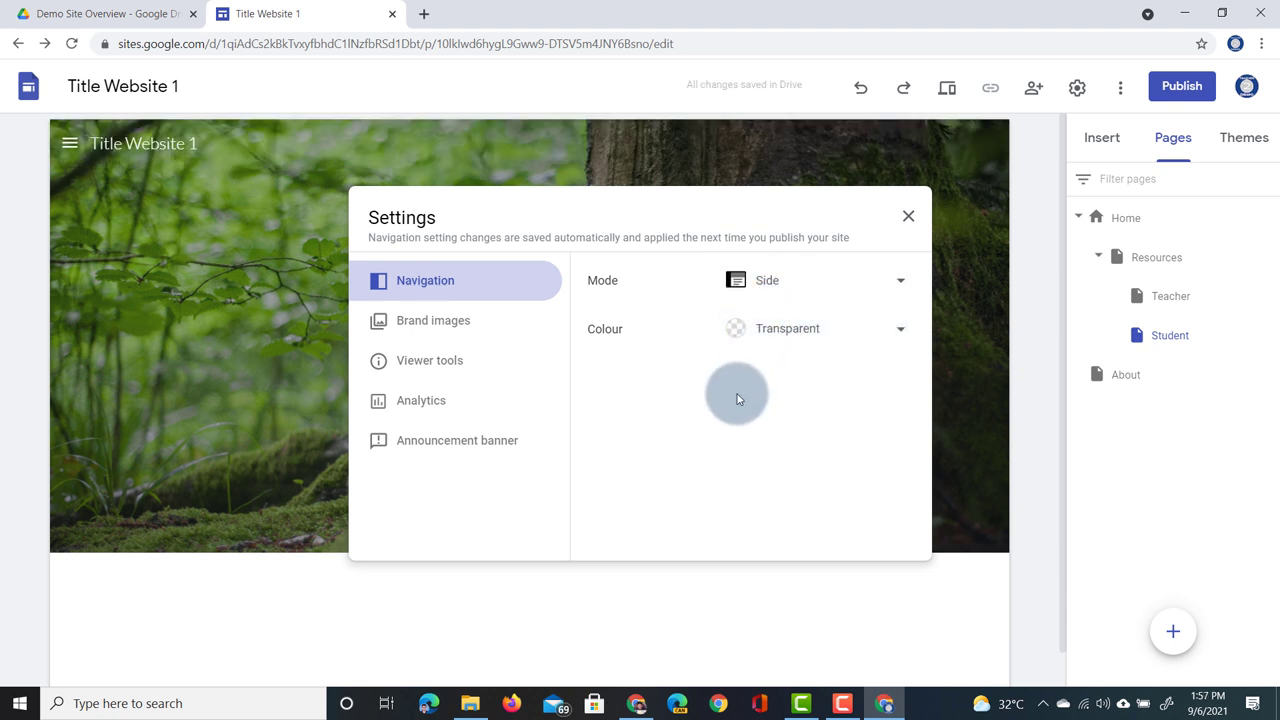
Upload the brand image as the site's logo and upload a favicon in the site settings
click(468, 324)
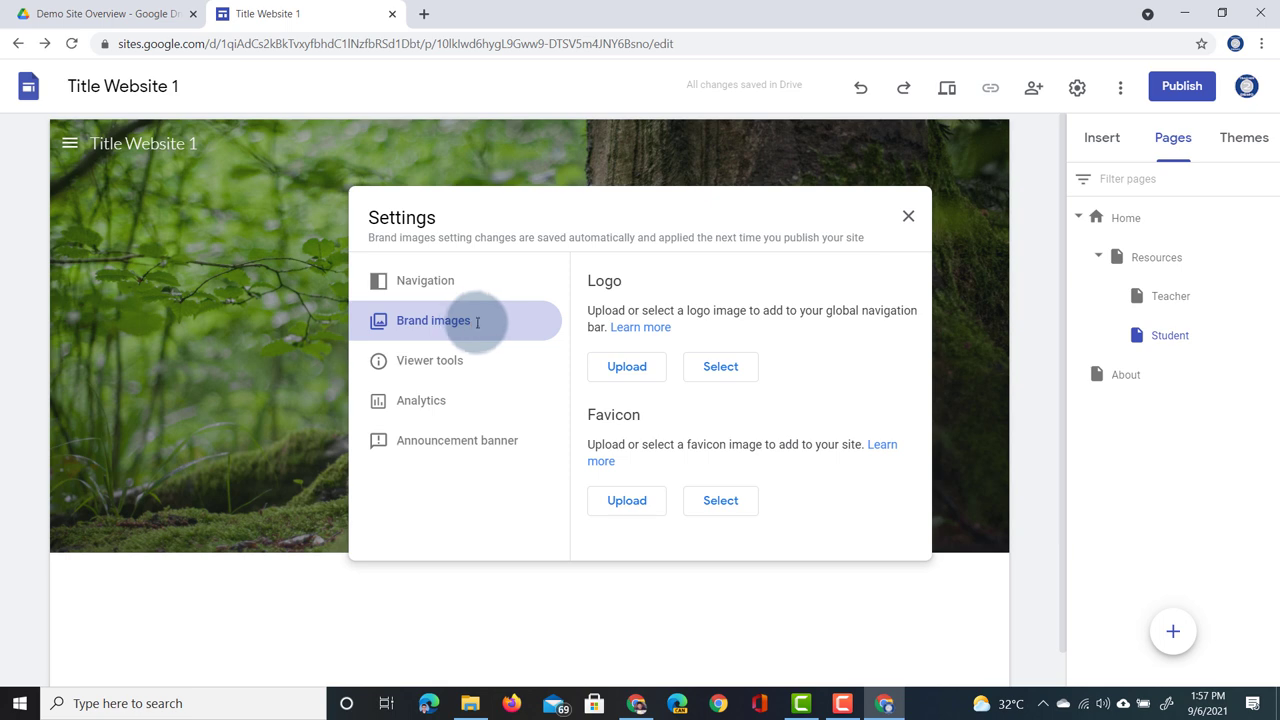
click(643, 372)
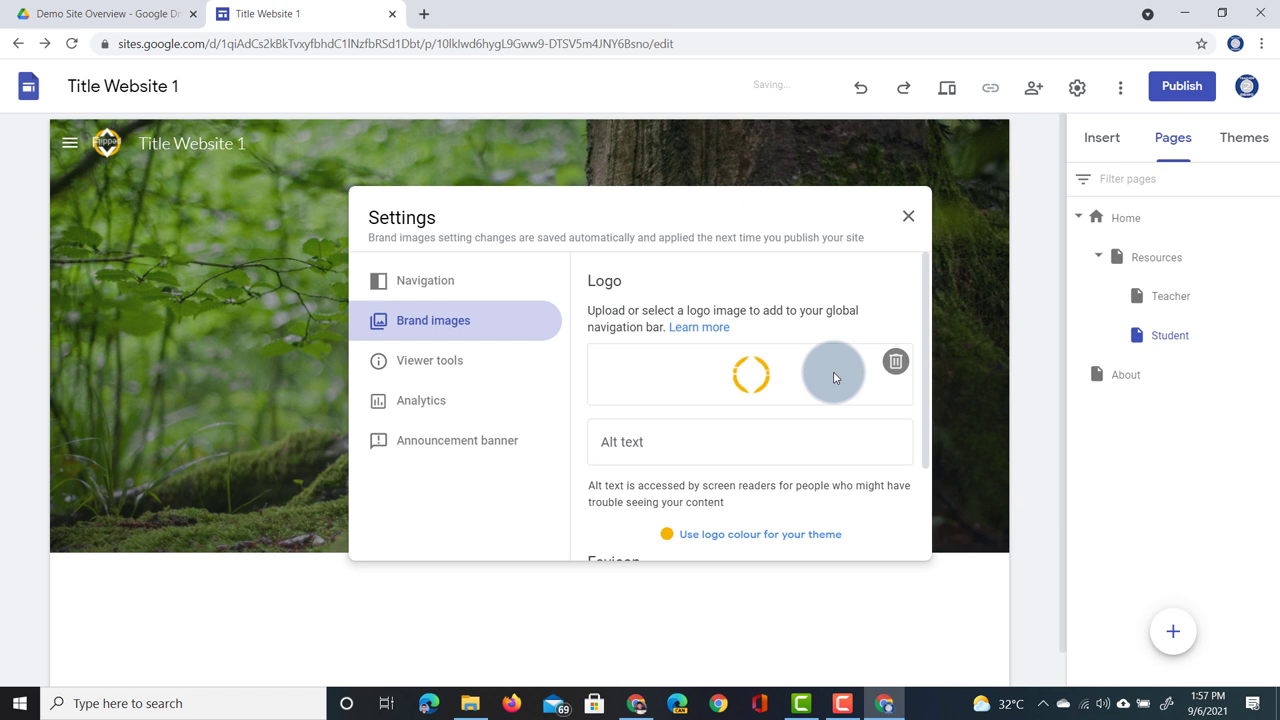
scroll(757, 460, down, 1)
scroll(757, 460, down, 1)
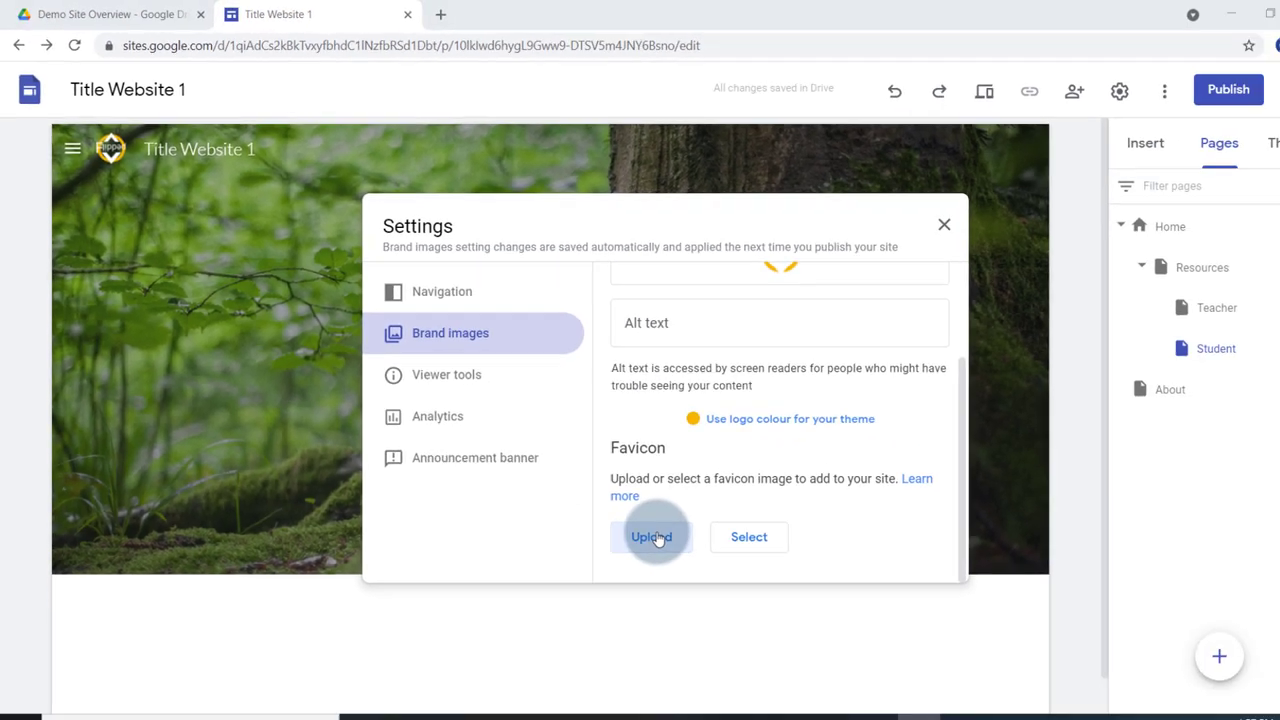
click(651, 533)
scroll(466, 260, down, 2)
double_click(480, 229)
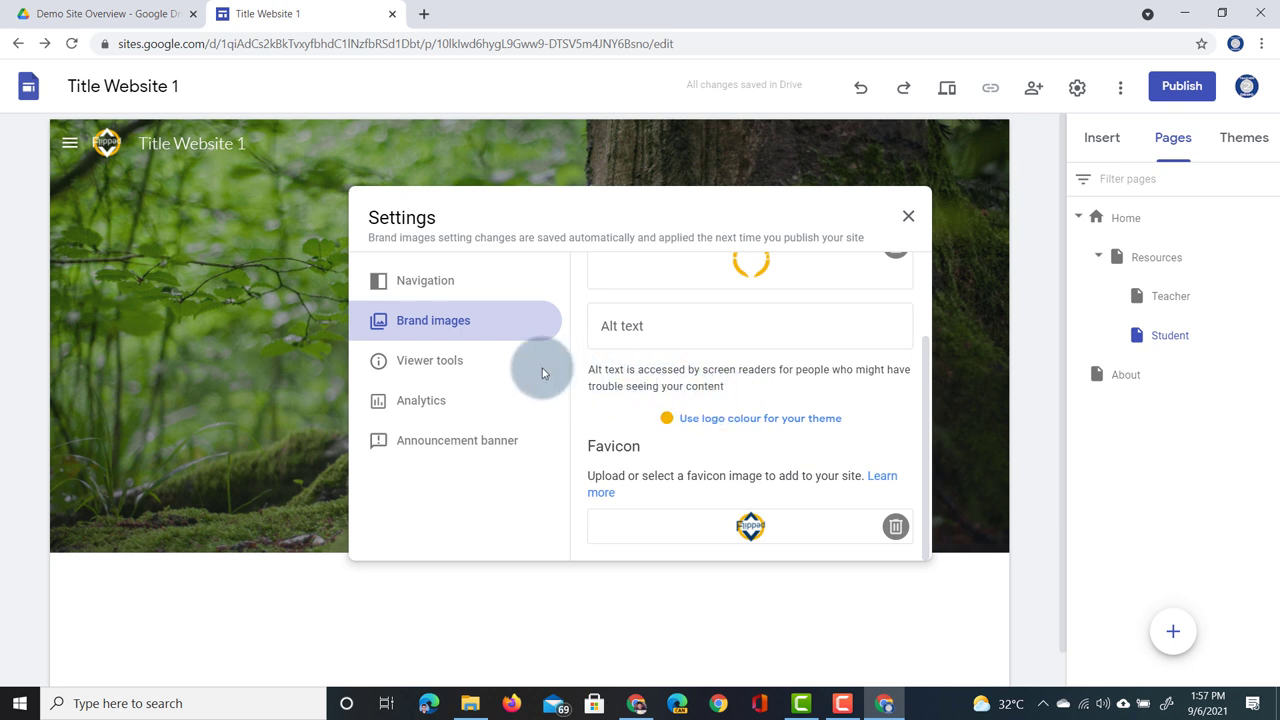
Enable the site's announcement banner in red #cc0000 with the message "Website under construction"
click(490, 365)
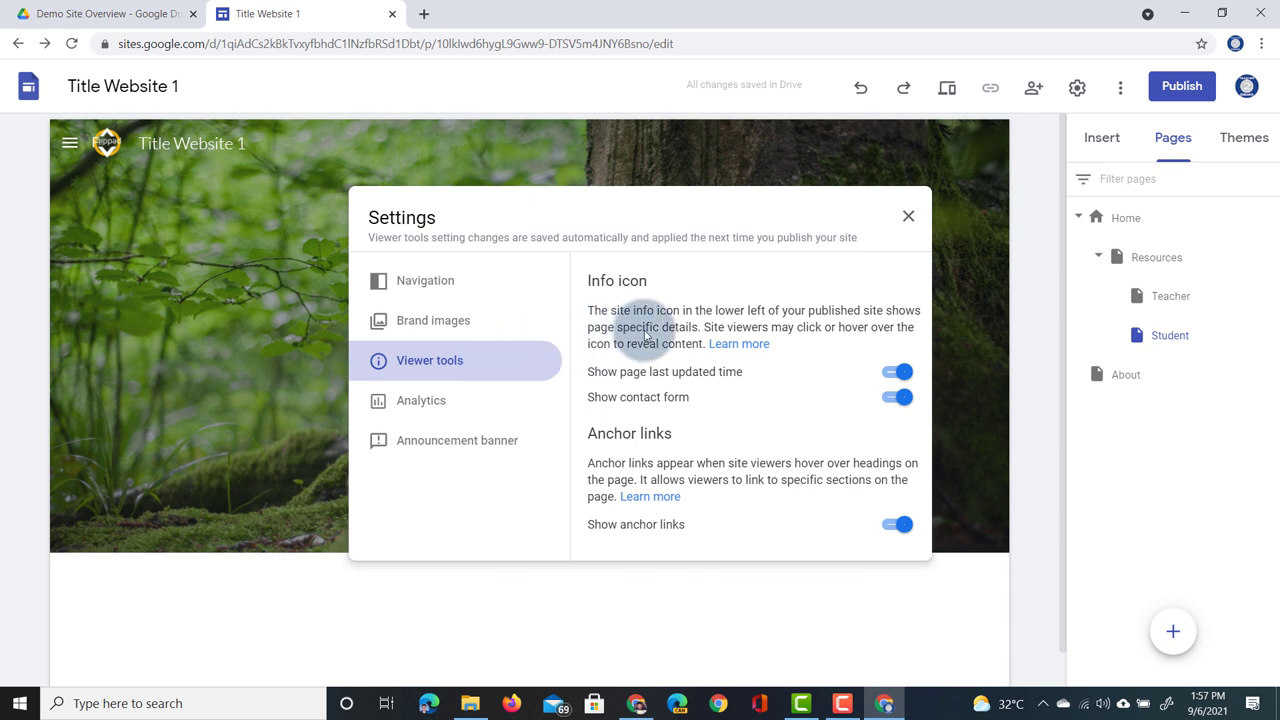
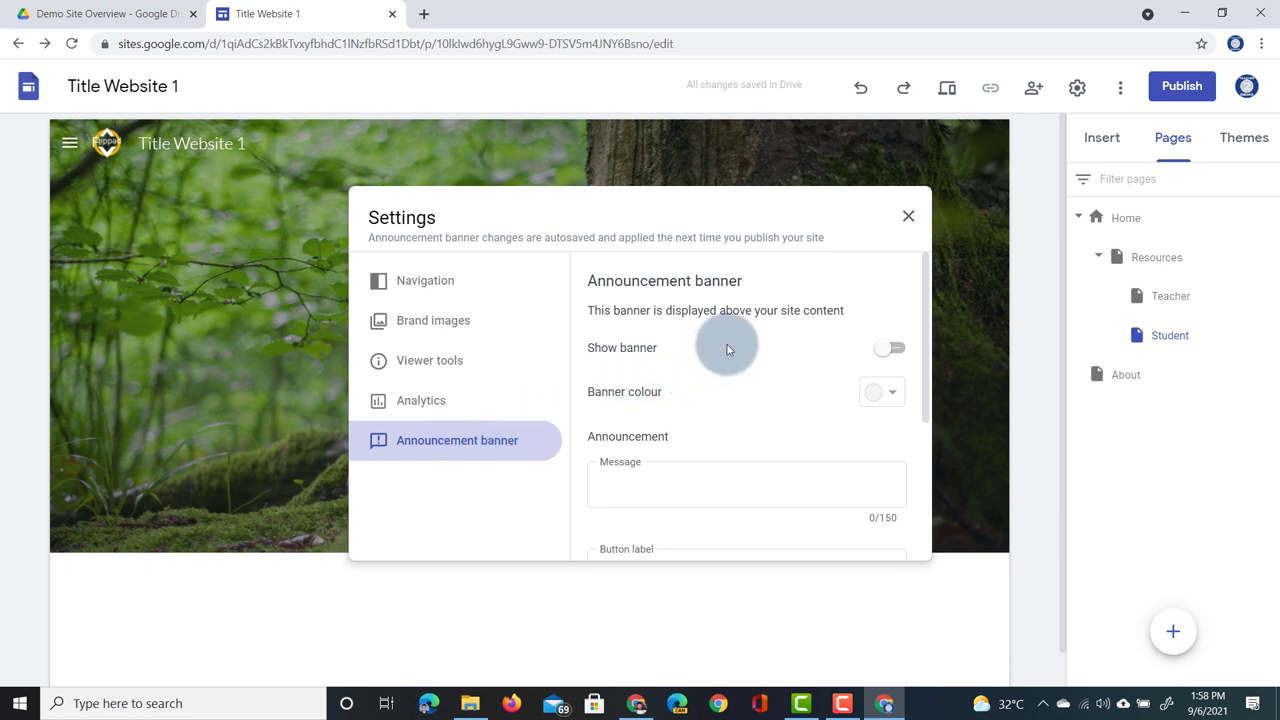
click(880, 399)
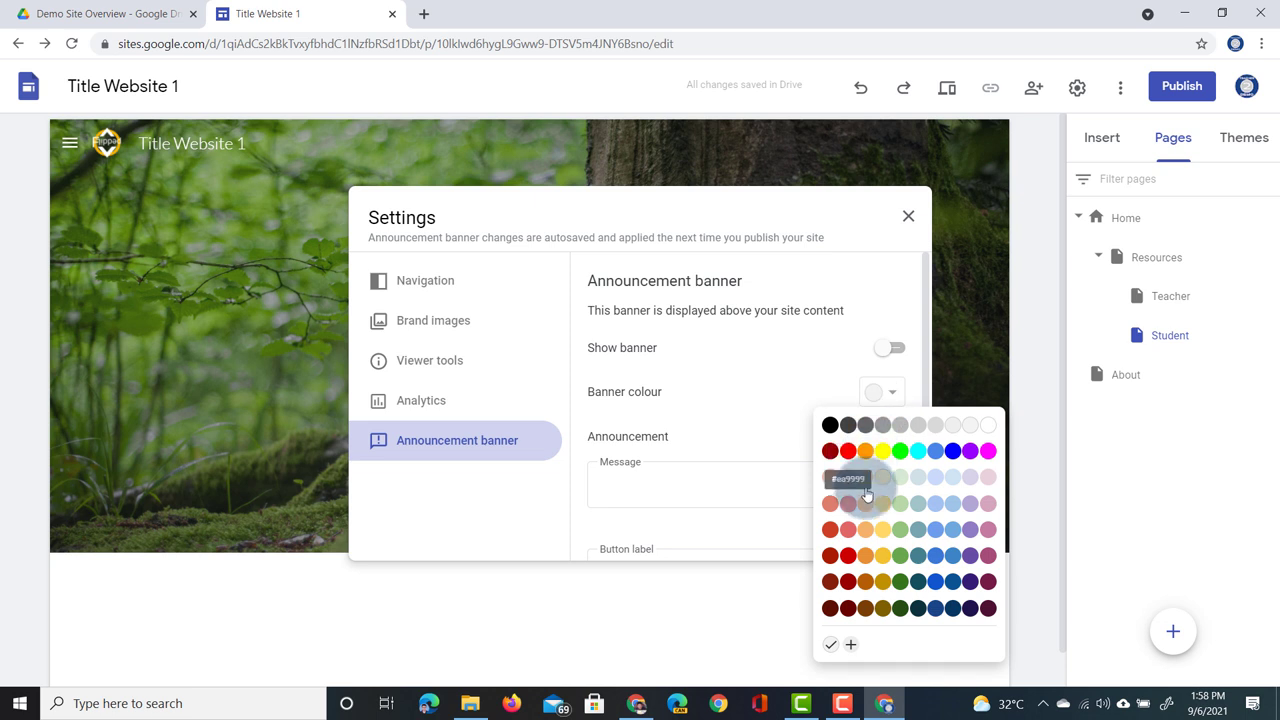
click(848, 556)
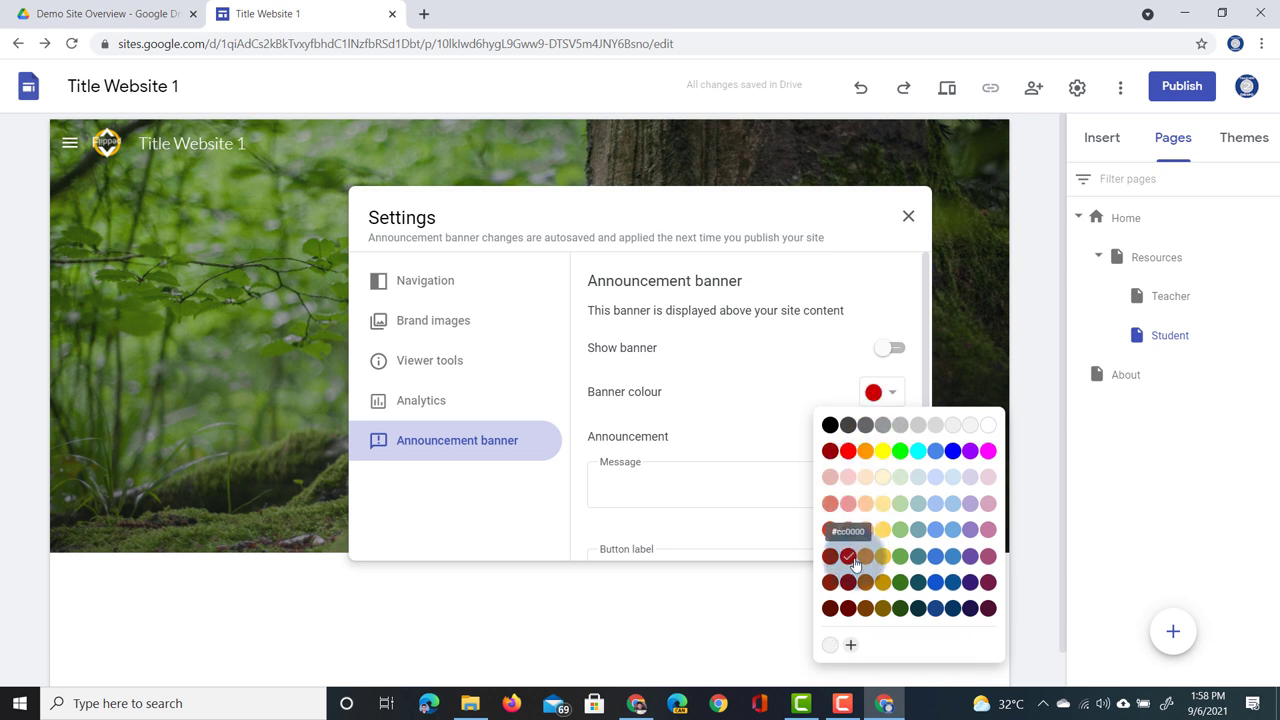
click(724, 485)
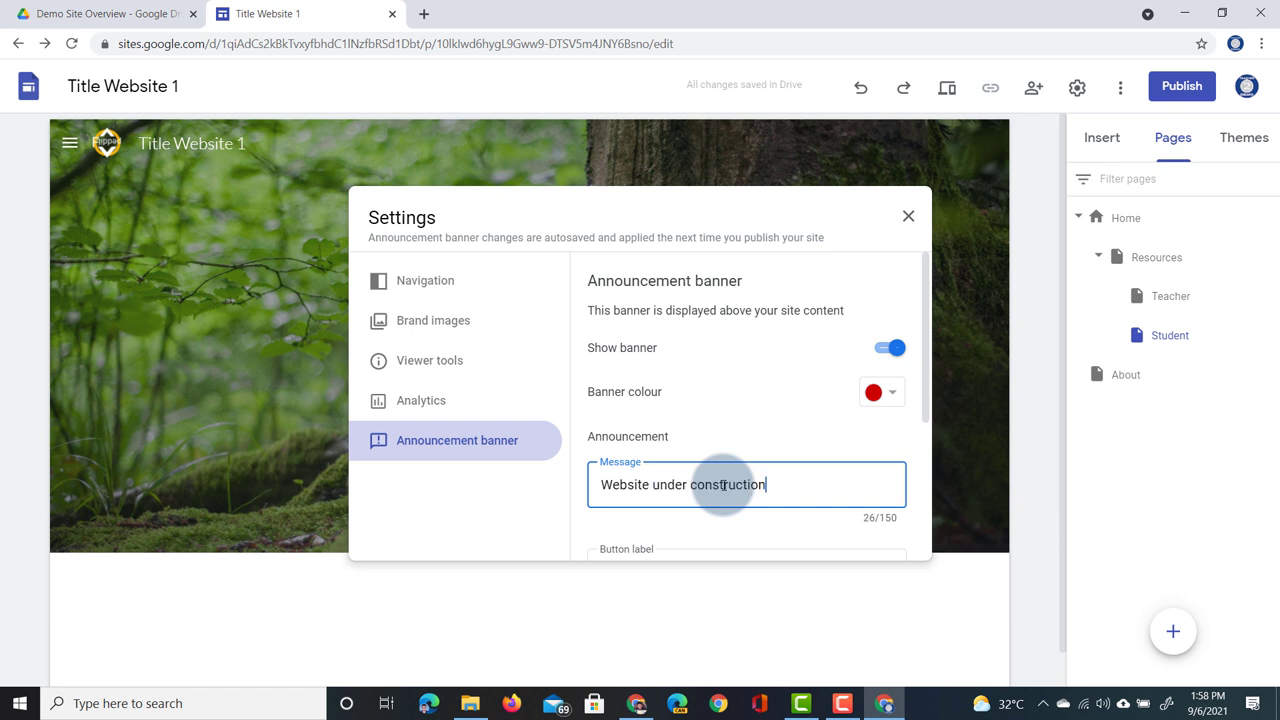
scroll(724, 485, down, 3)
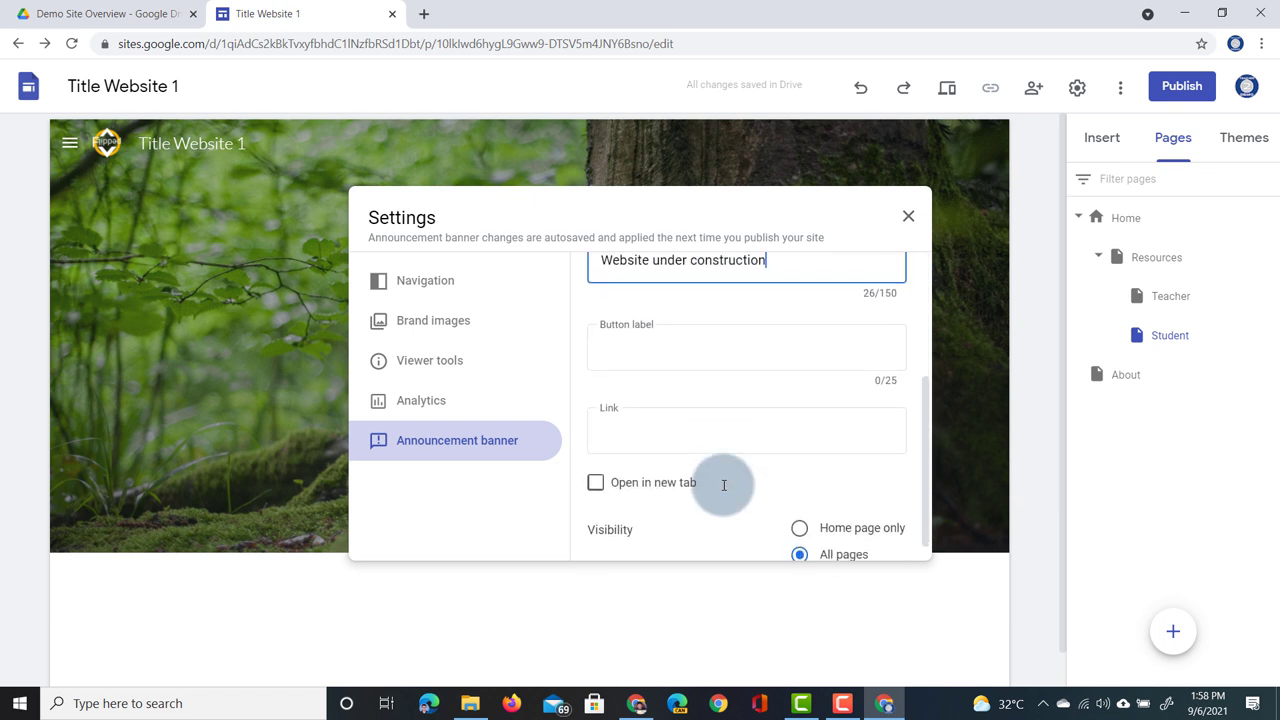
Add a "Find me on Twitter" banner button opening the Twitter profile link in a new tab, and limit the banner to the home page only
click(668, 340)
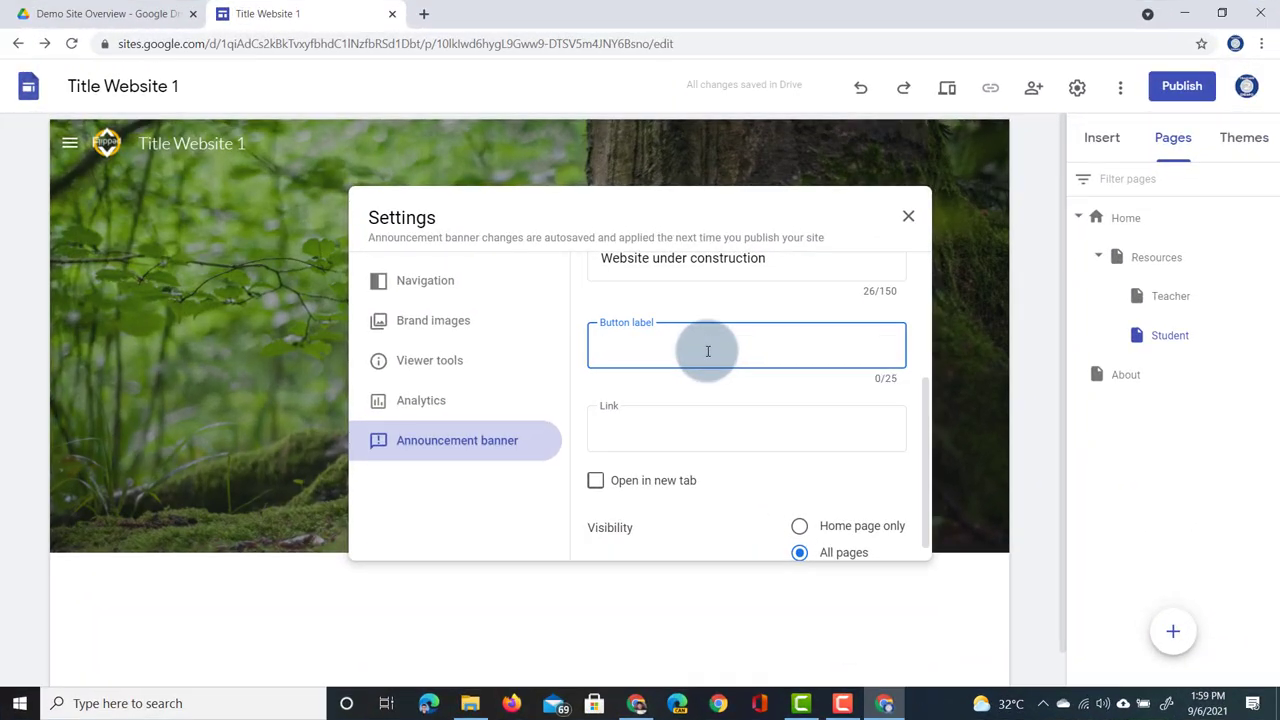
text(Find me on Twitter)
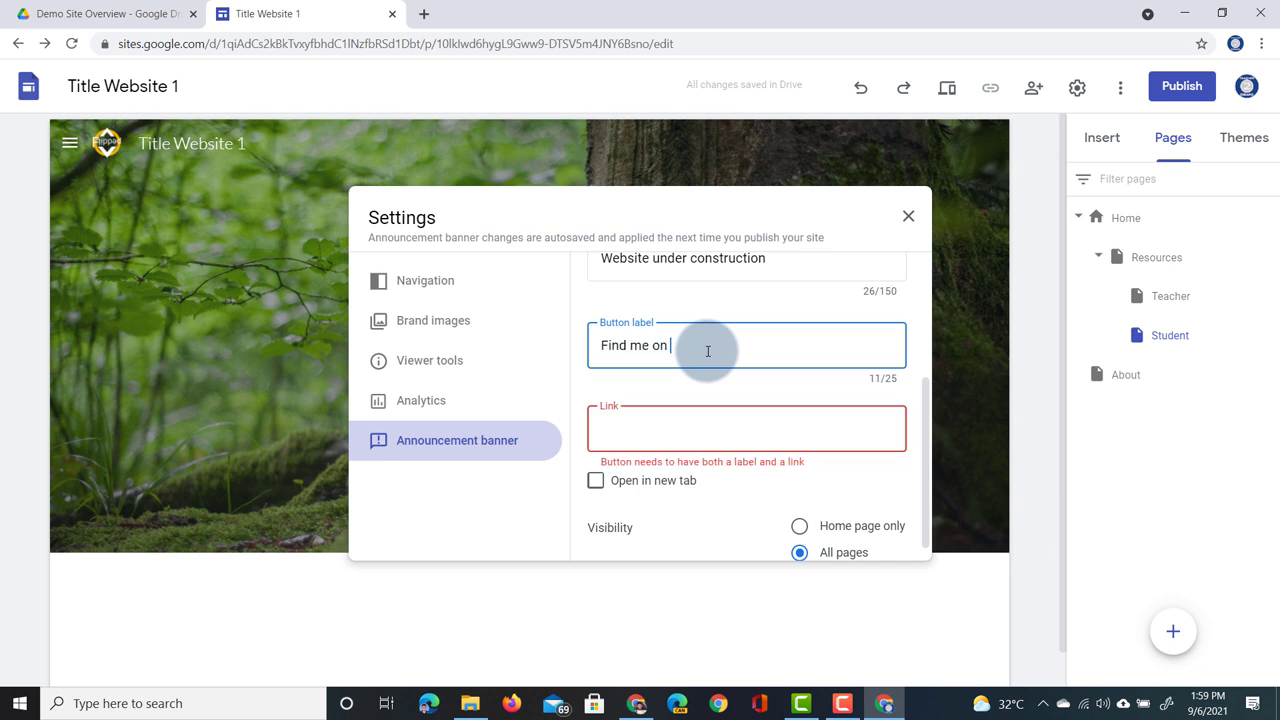
click(665, 432)
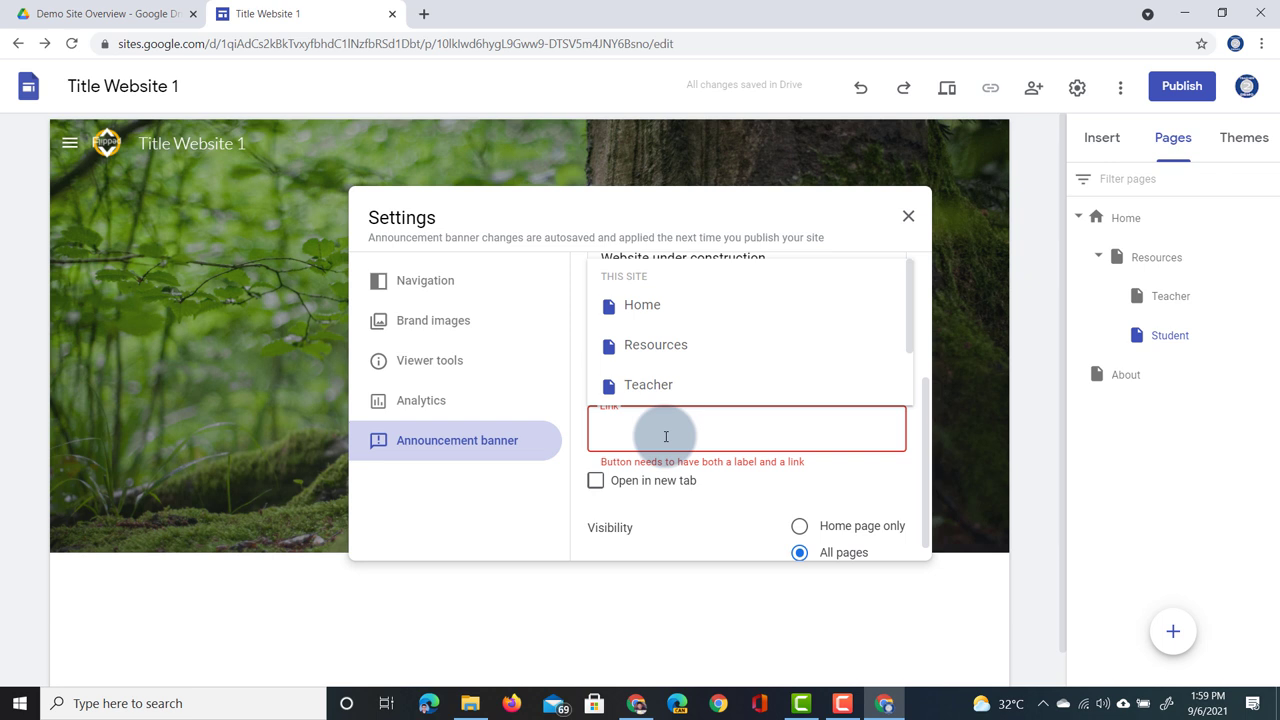
text(https://twitter.com/sethideclercq)
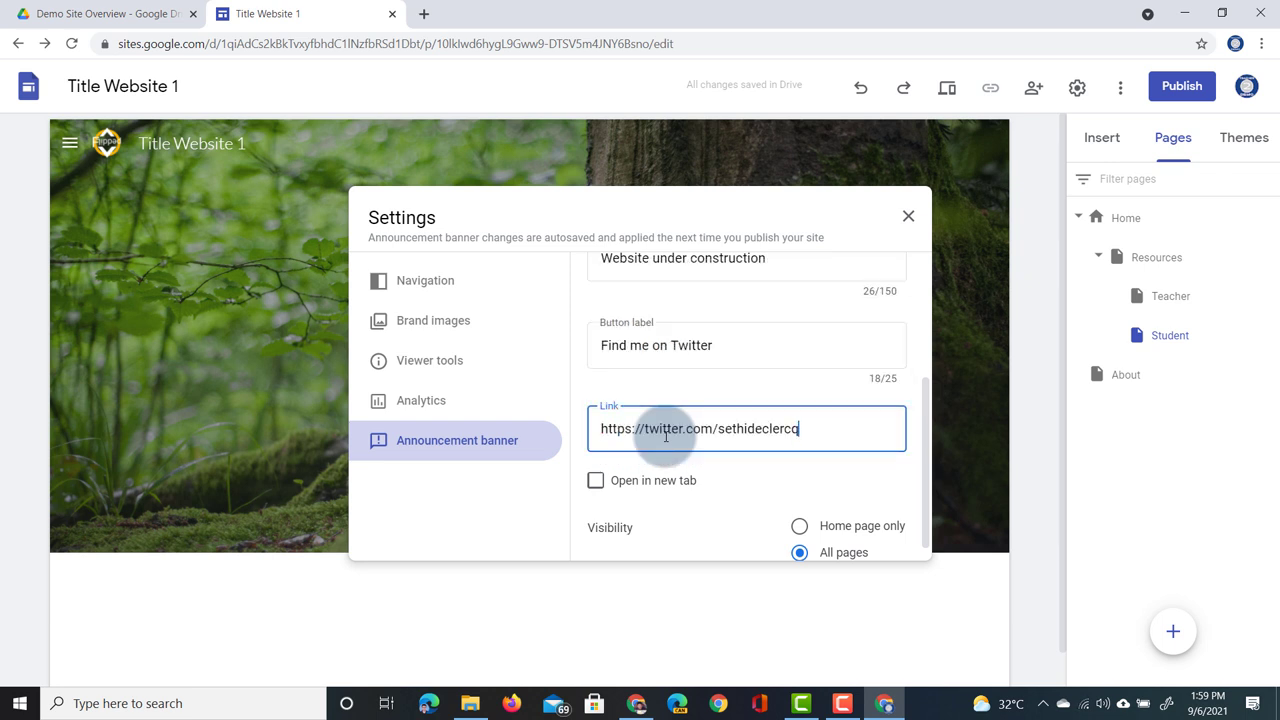
click(597, 483)
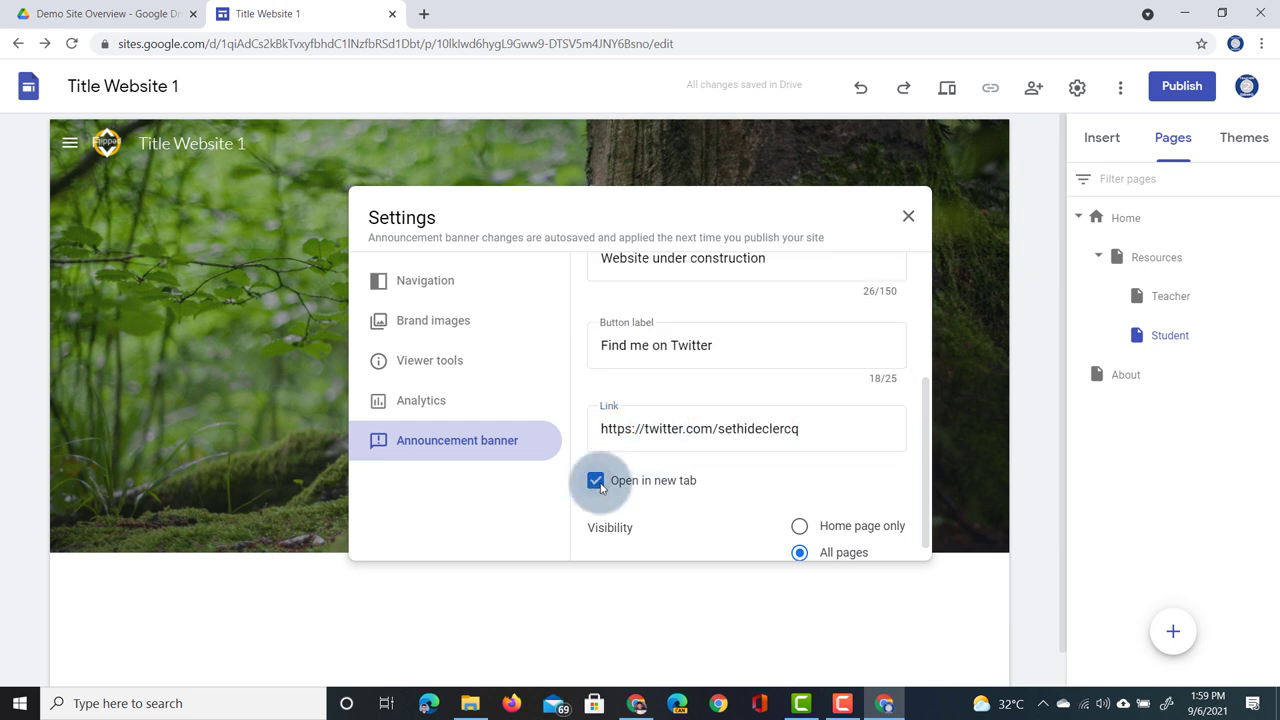
scroll(601, 487, down, 1)
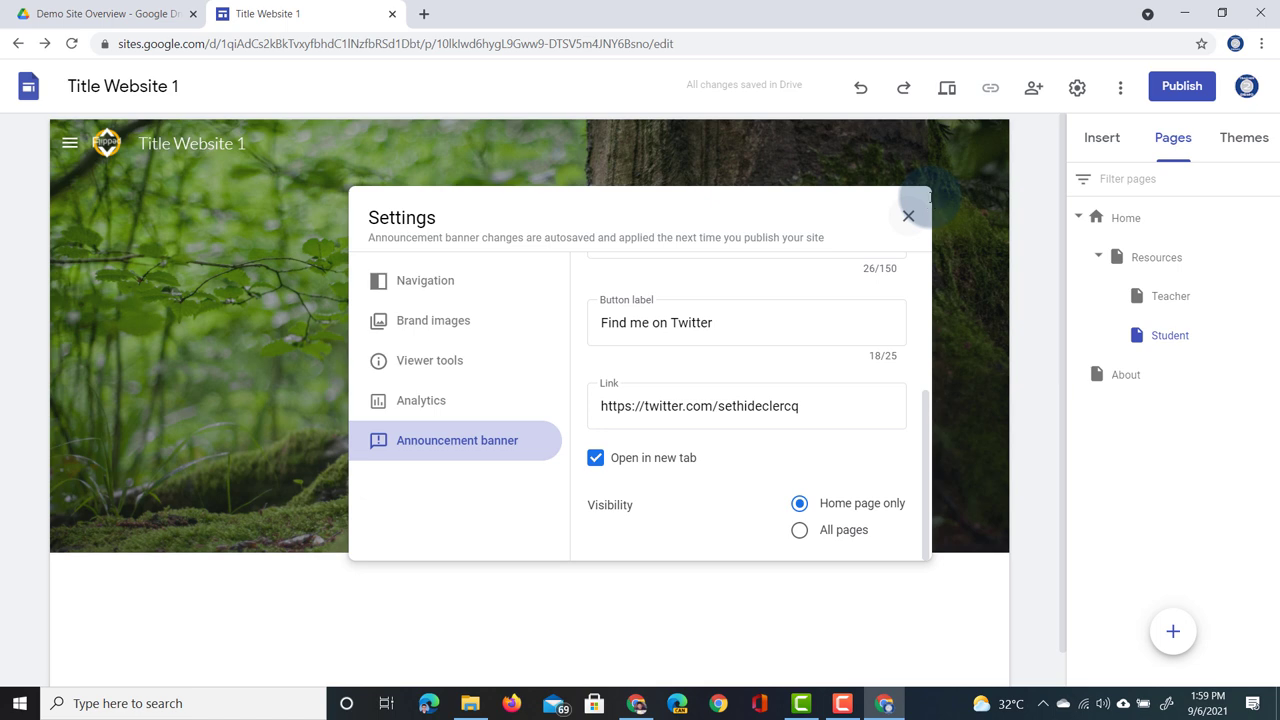
click(908, 215)
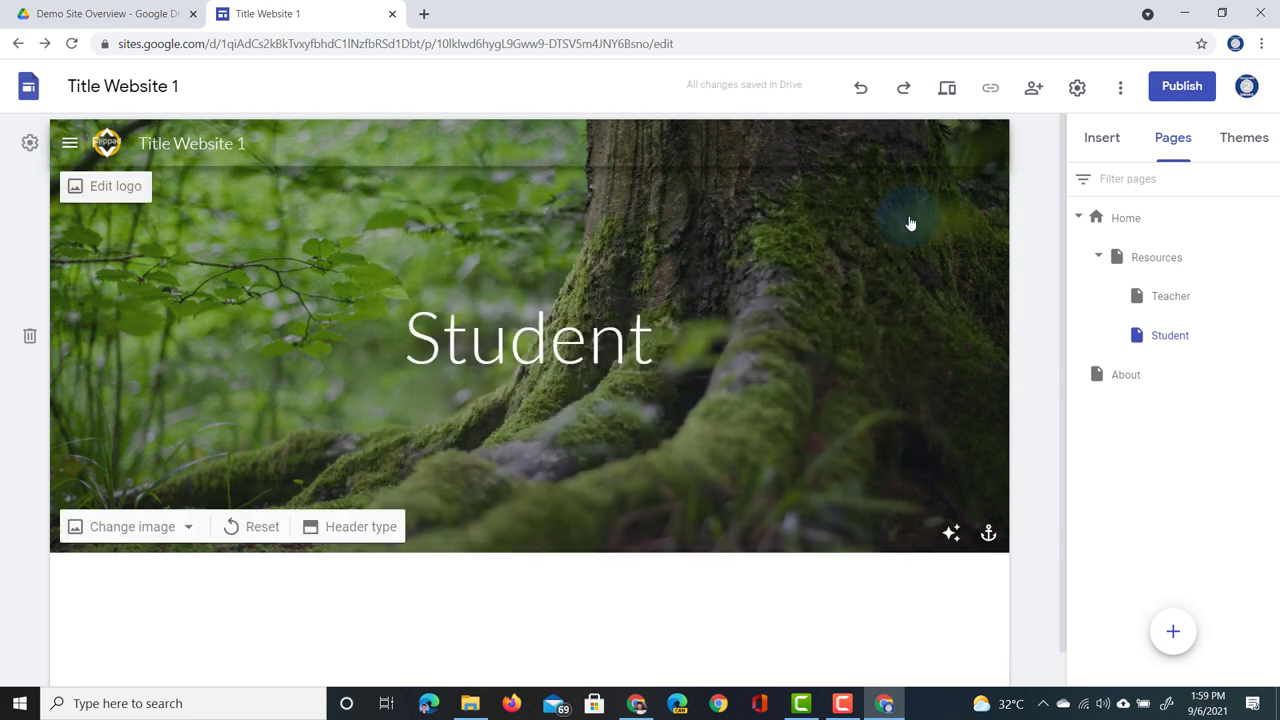
Preview the site's home page, test the banner's Twitter button, and return to the editor
click(950, 89)
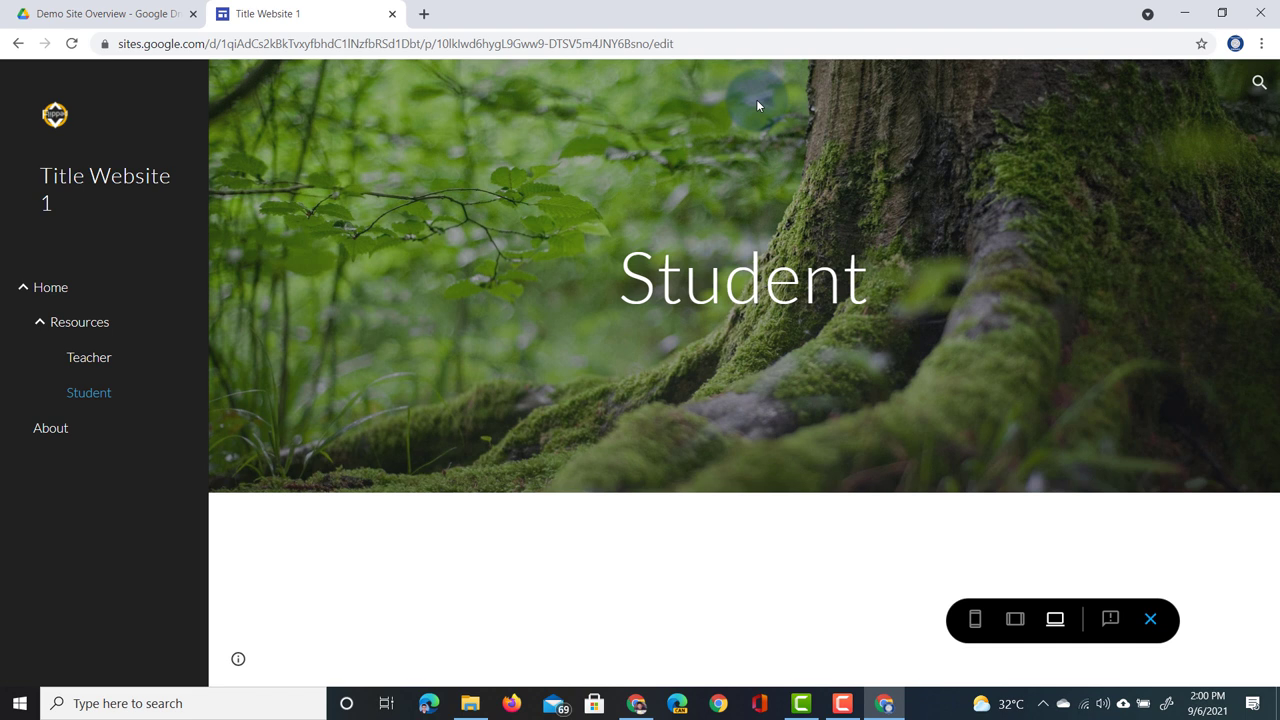
click(49, 289)
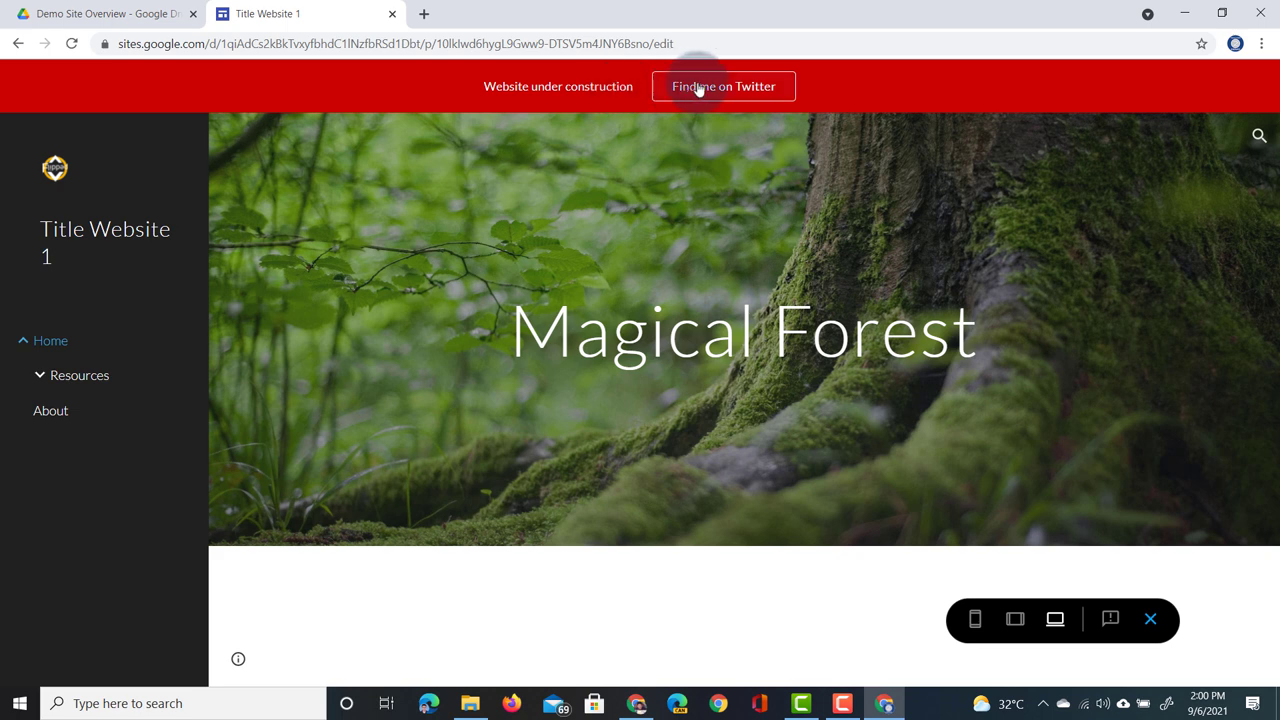
click(729, 88)
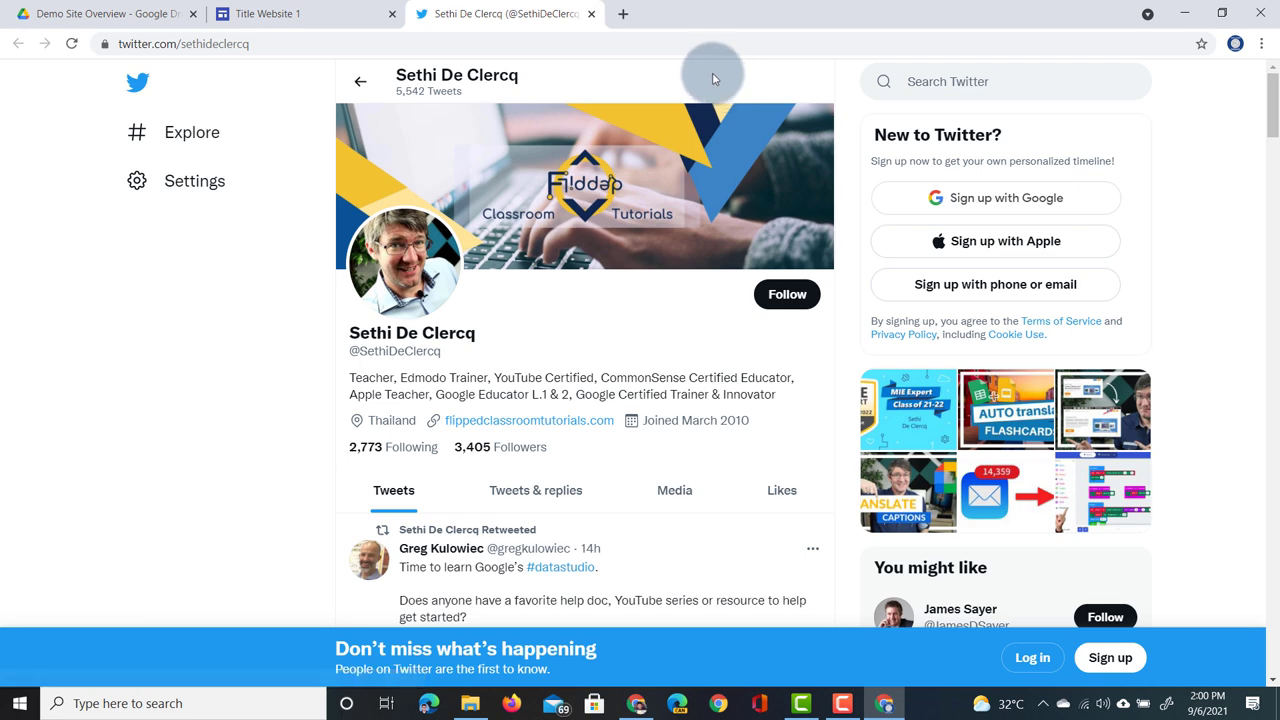
click(591, 14)
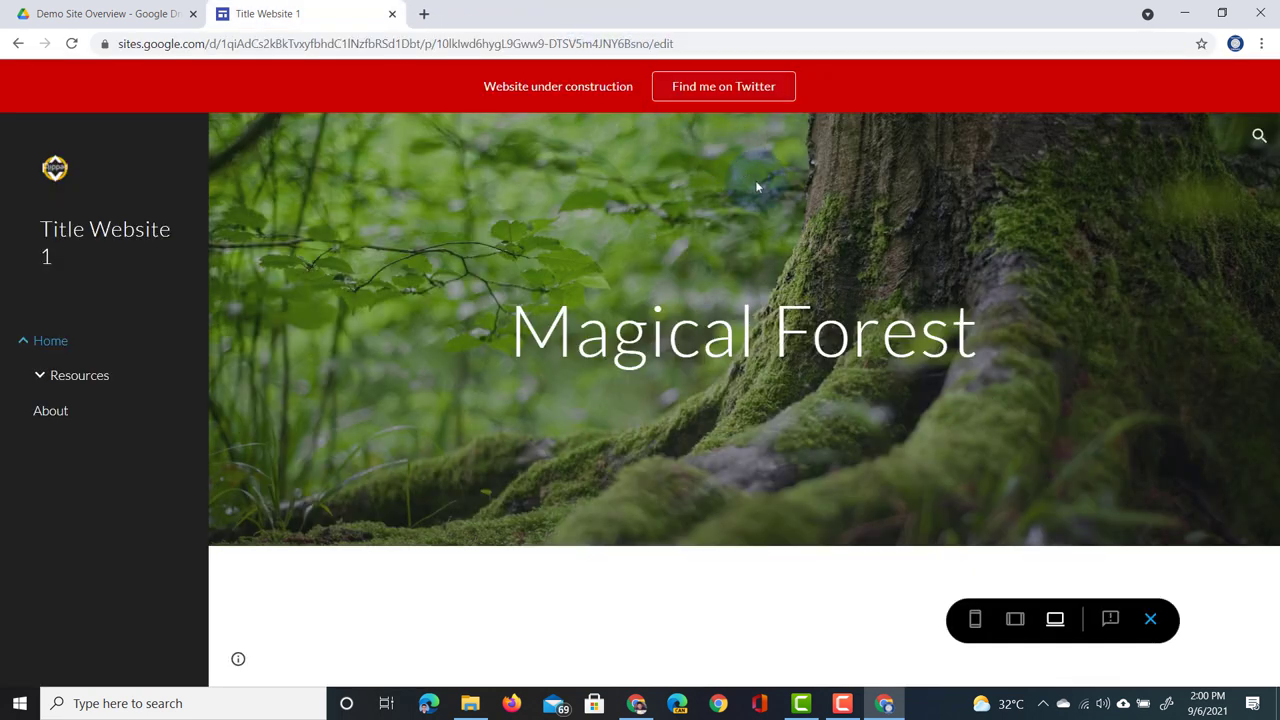
click(1150, 619)
Turn off the announcement banner and set the site navigation mode to Top
click(30, 150)
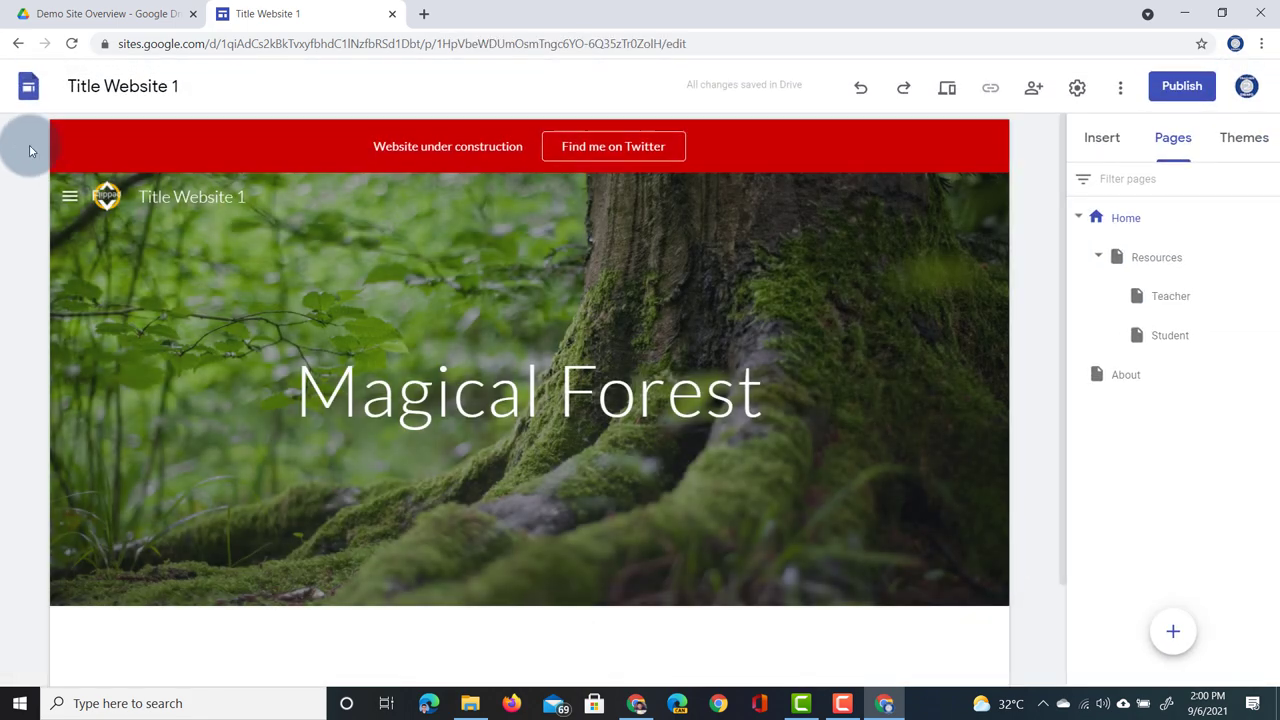
click(30, 147)
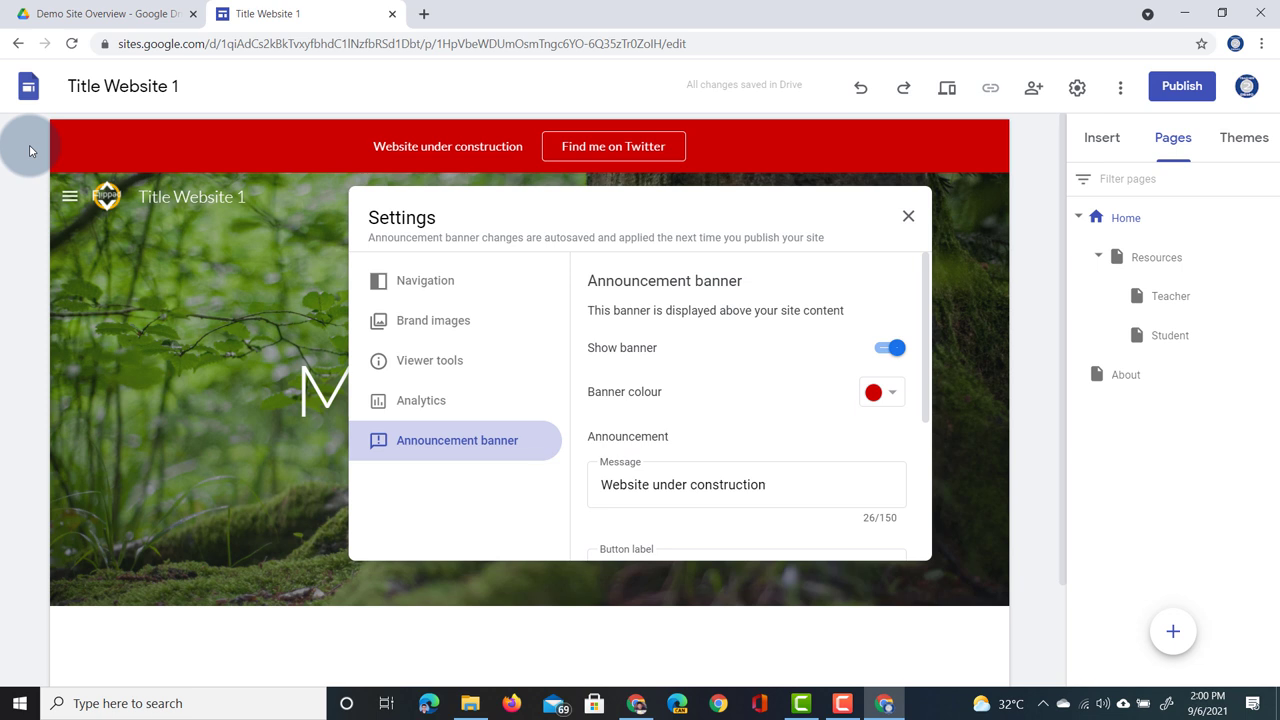
click(893, 349)
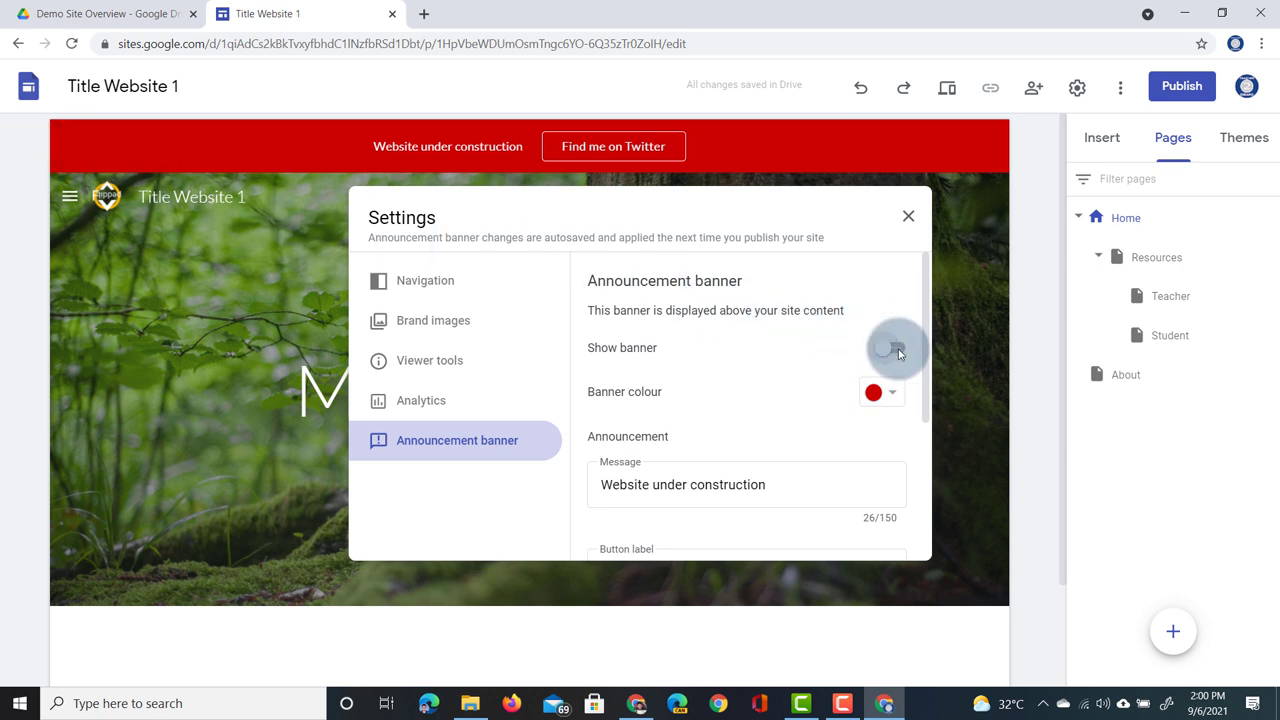
click(446, 283)
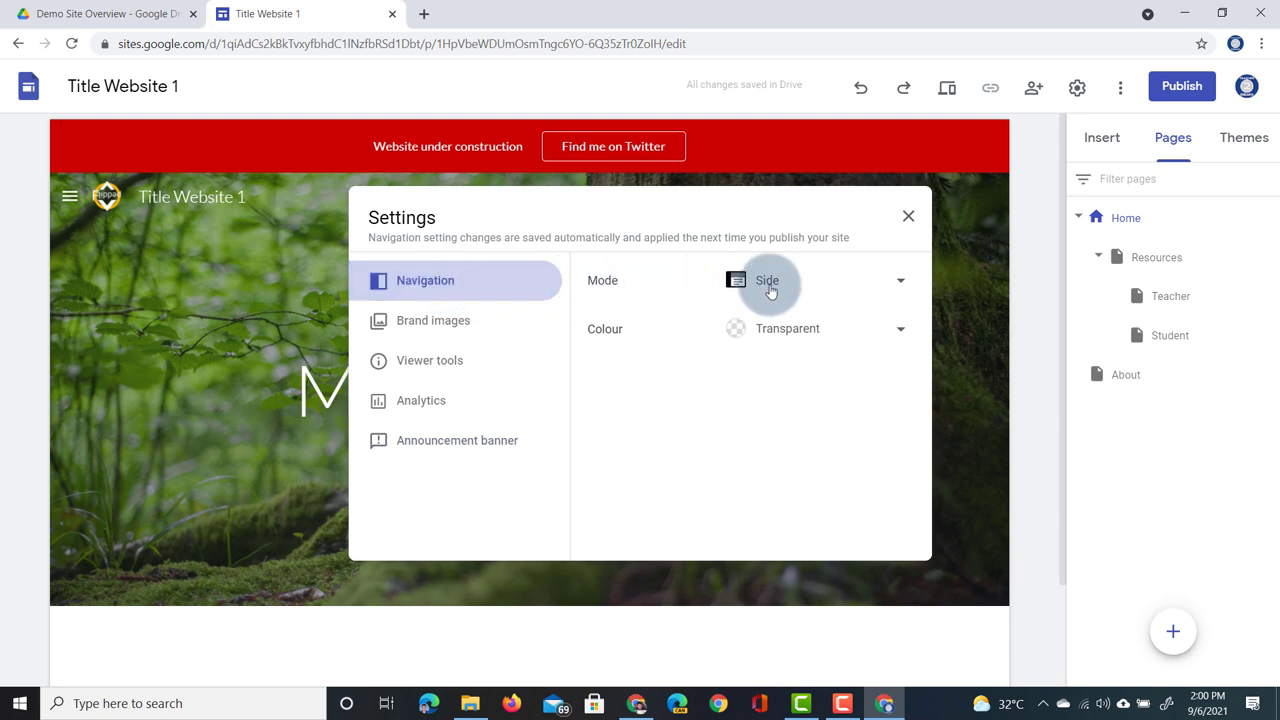
click(805, 289)
click(776, 244)
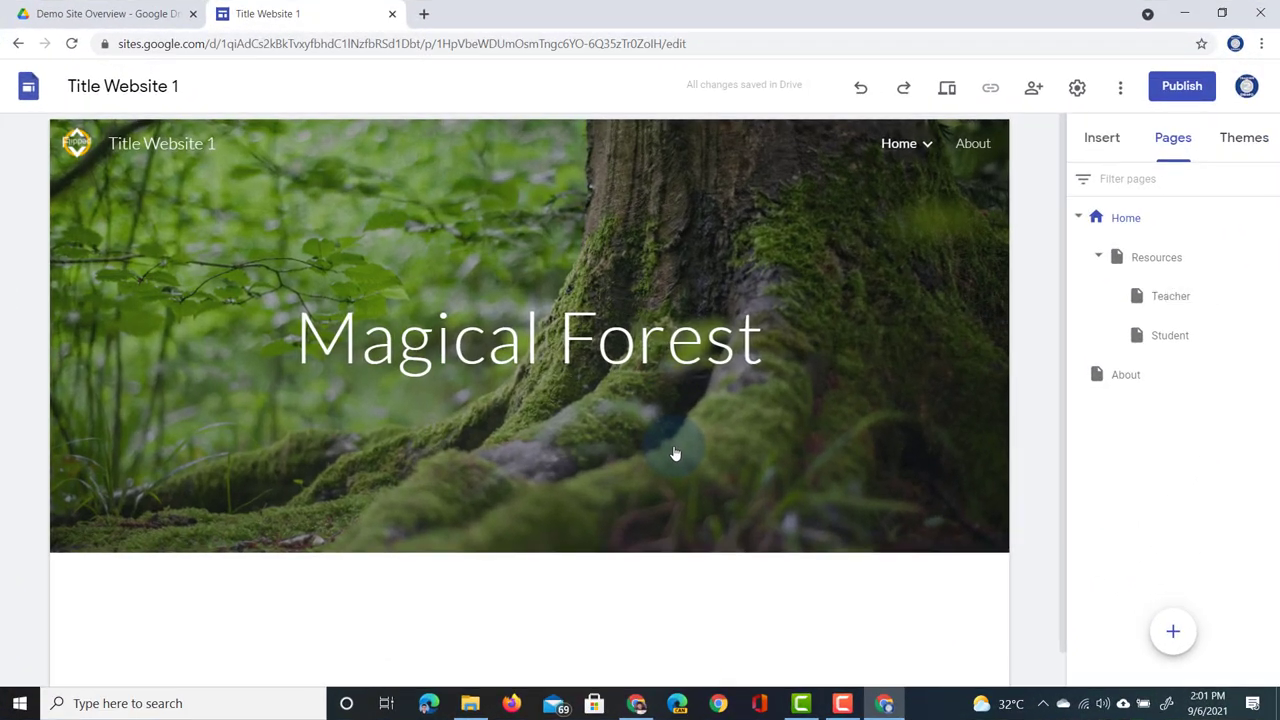
Apply the Level theme to the site
click(1252, 137)
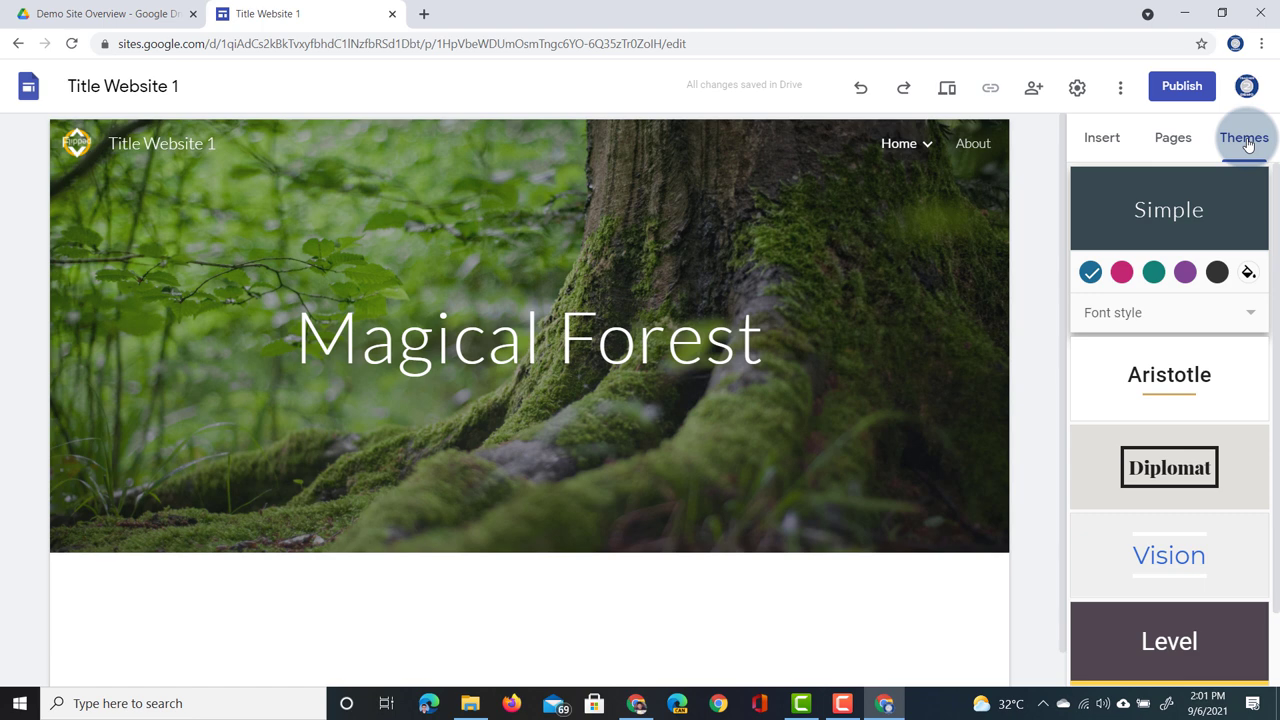
scroll(1186, 383, down, 1)
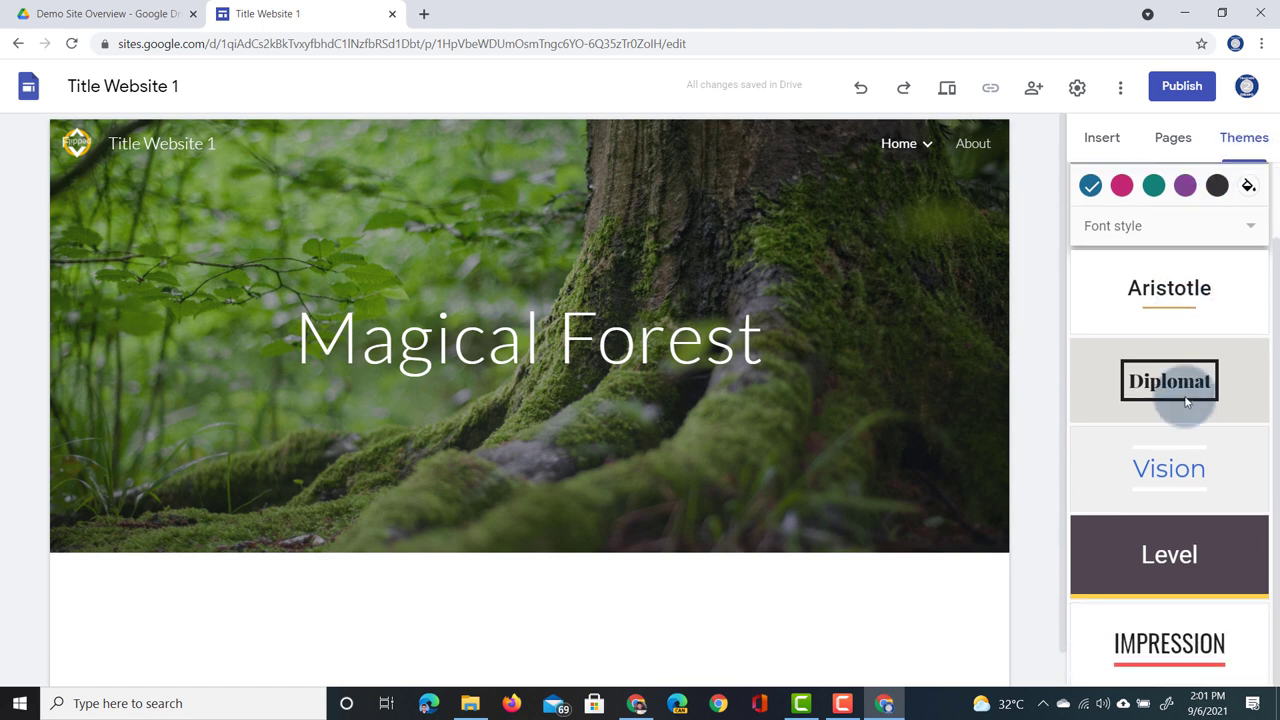
click(1177, 559)
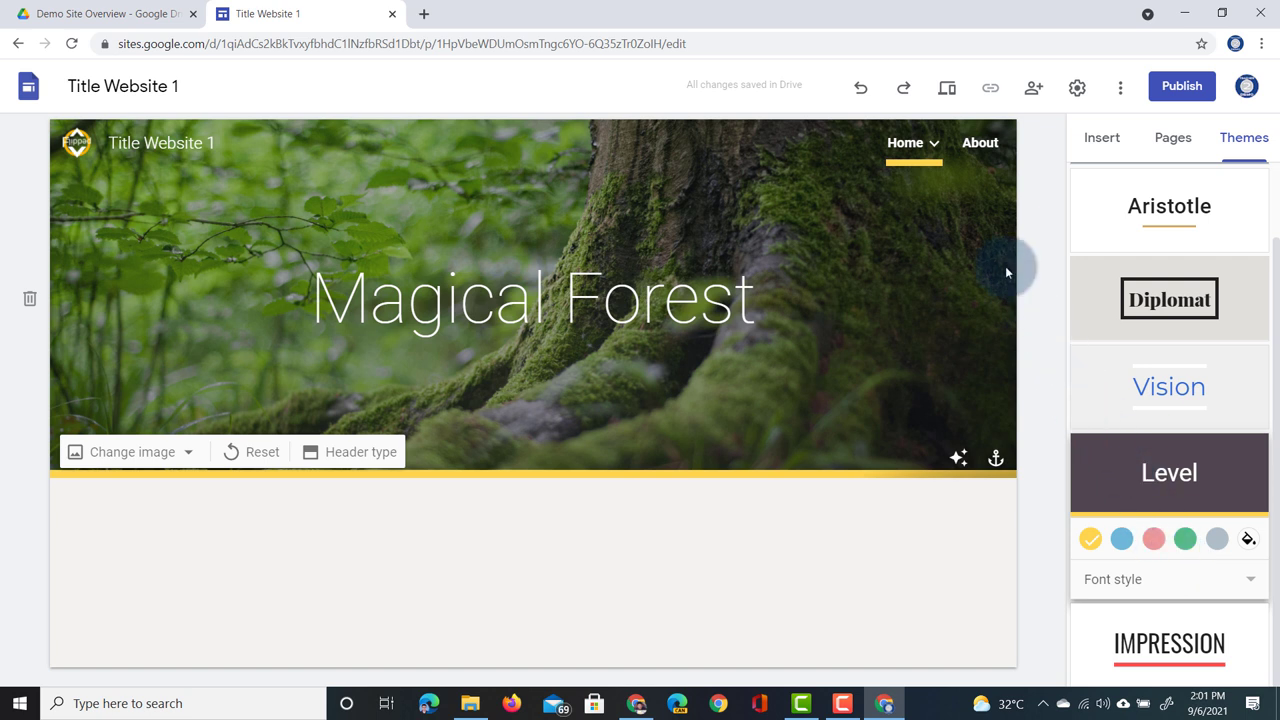
mouse_move(916, 140)
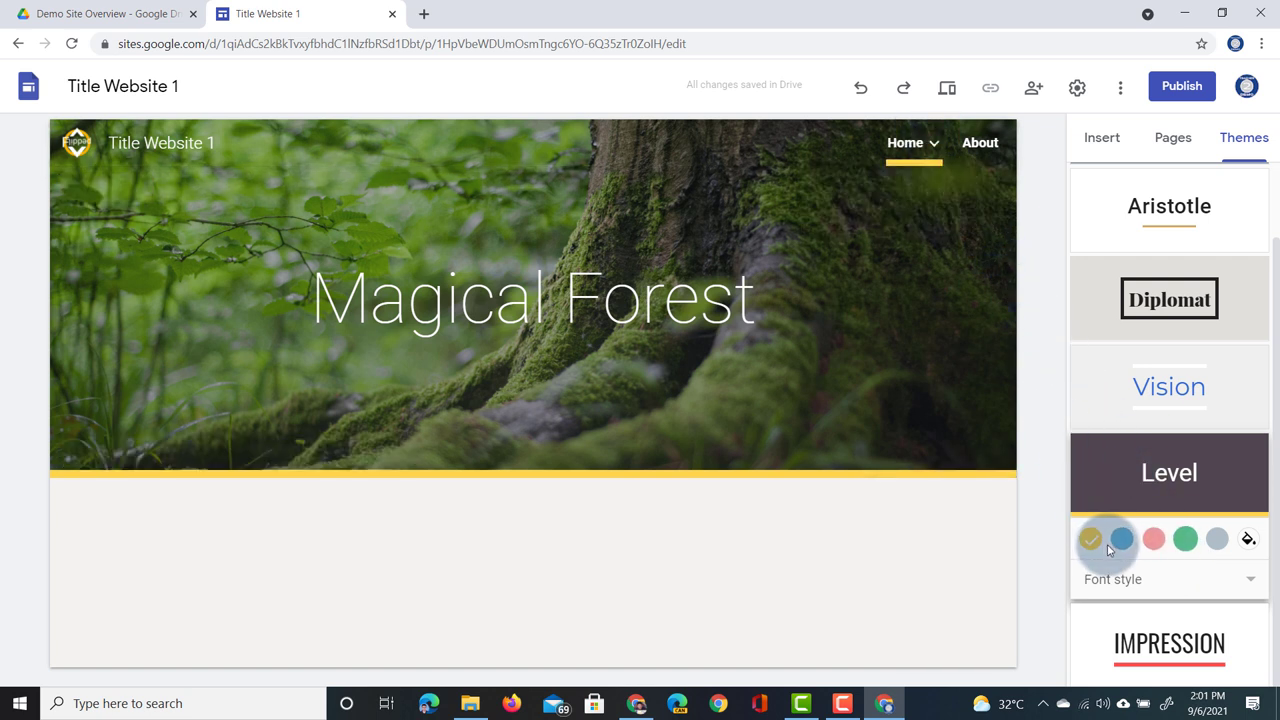
Try the green accent colour on the Level theme, restore yellow, and check the custom colour and font style options
click(1180, 545)
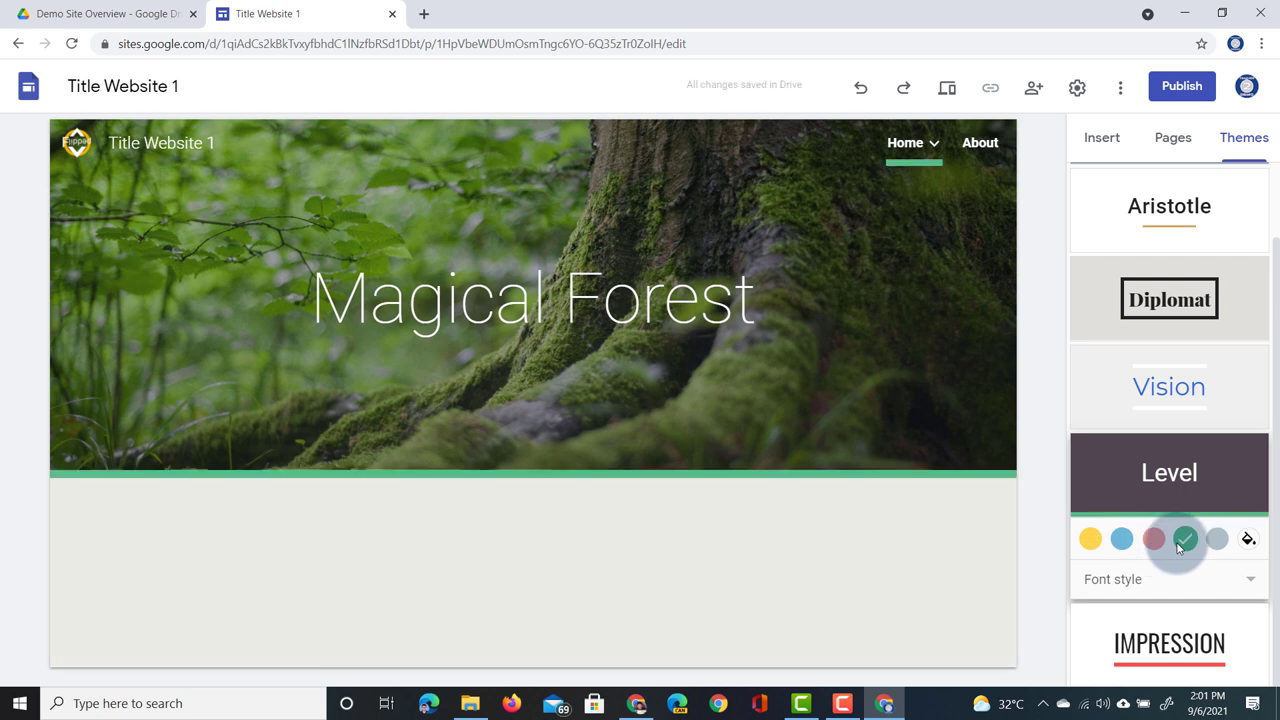
click(1090, 540)
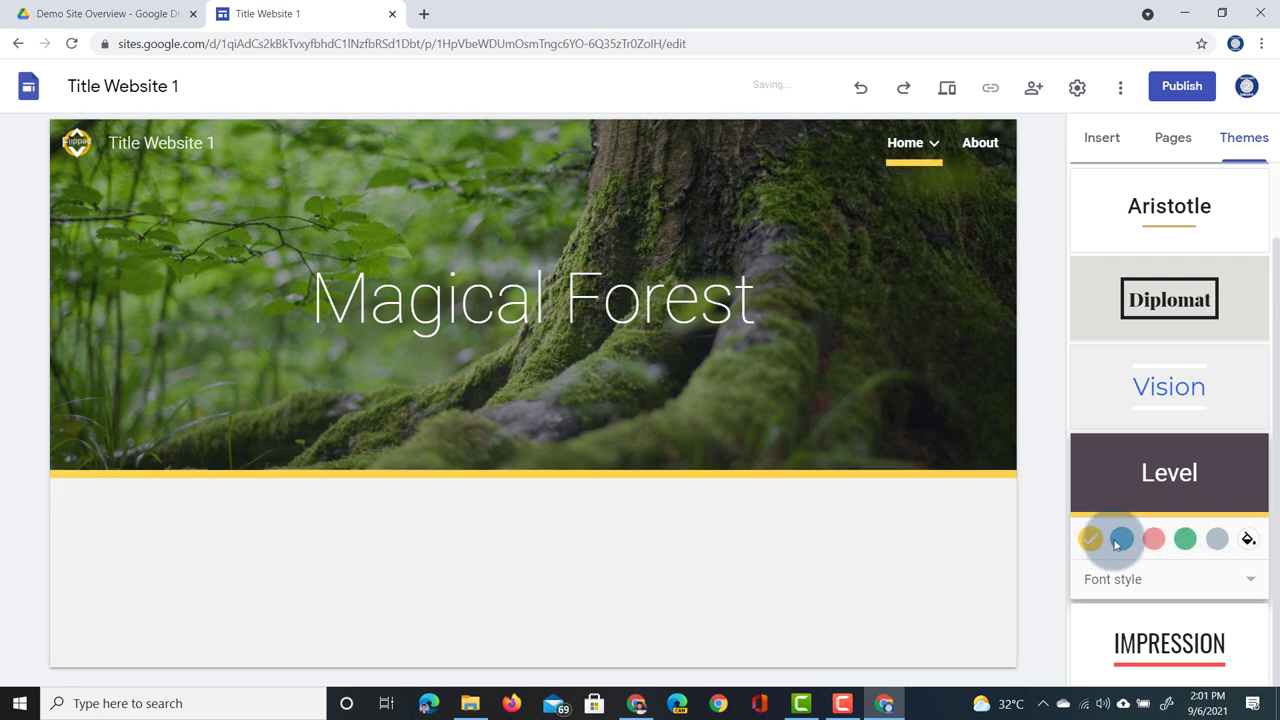
click(1247, 540)
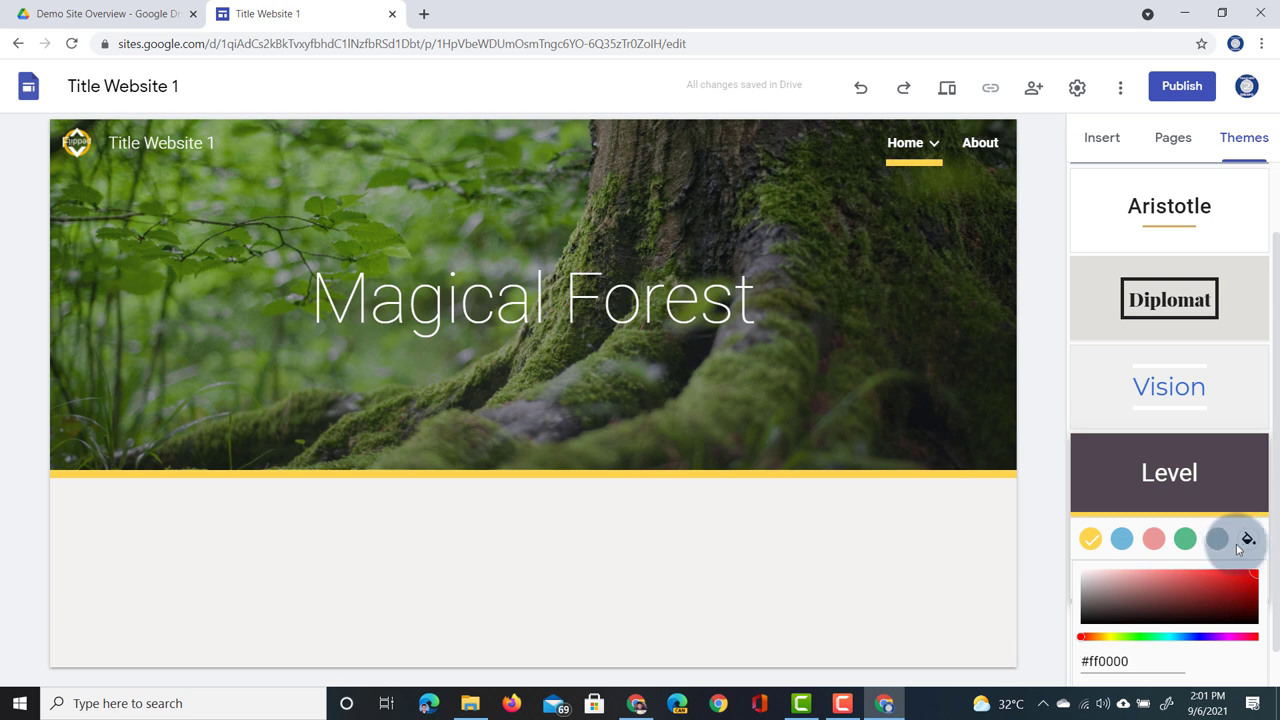
click(1088, 540)
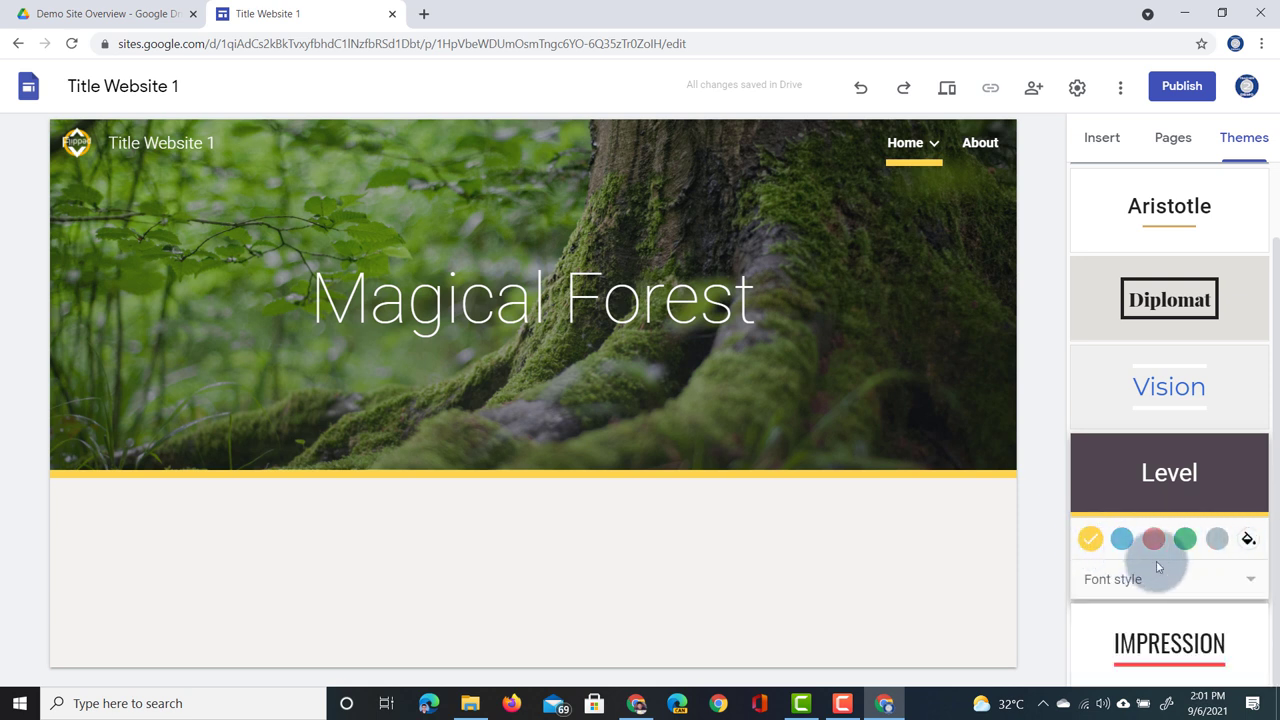
click(1185, 578)
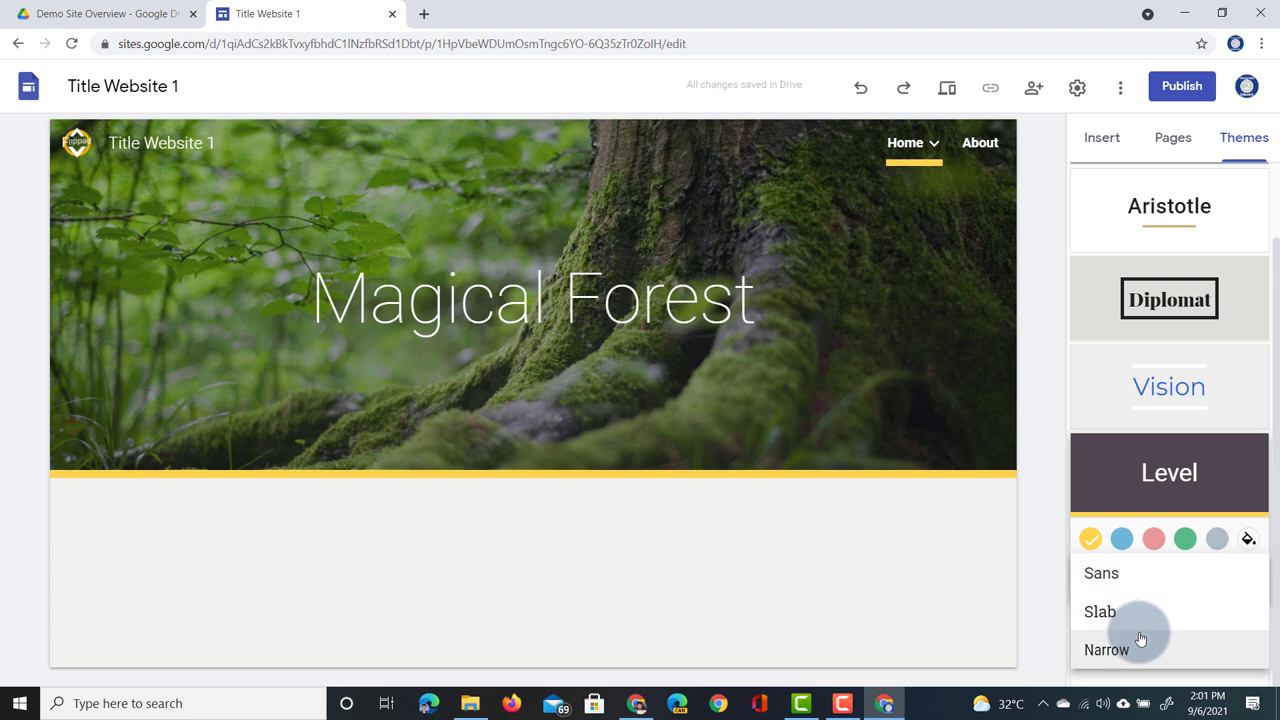
Set the word "Magical" in the home page title to bold Montserrat
click(494, 298)
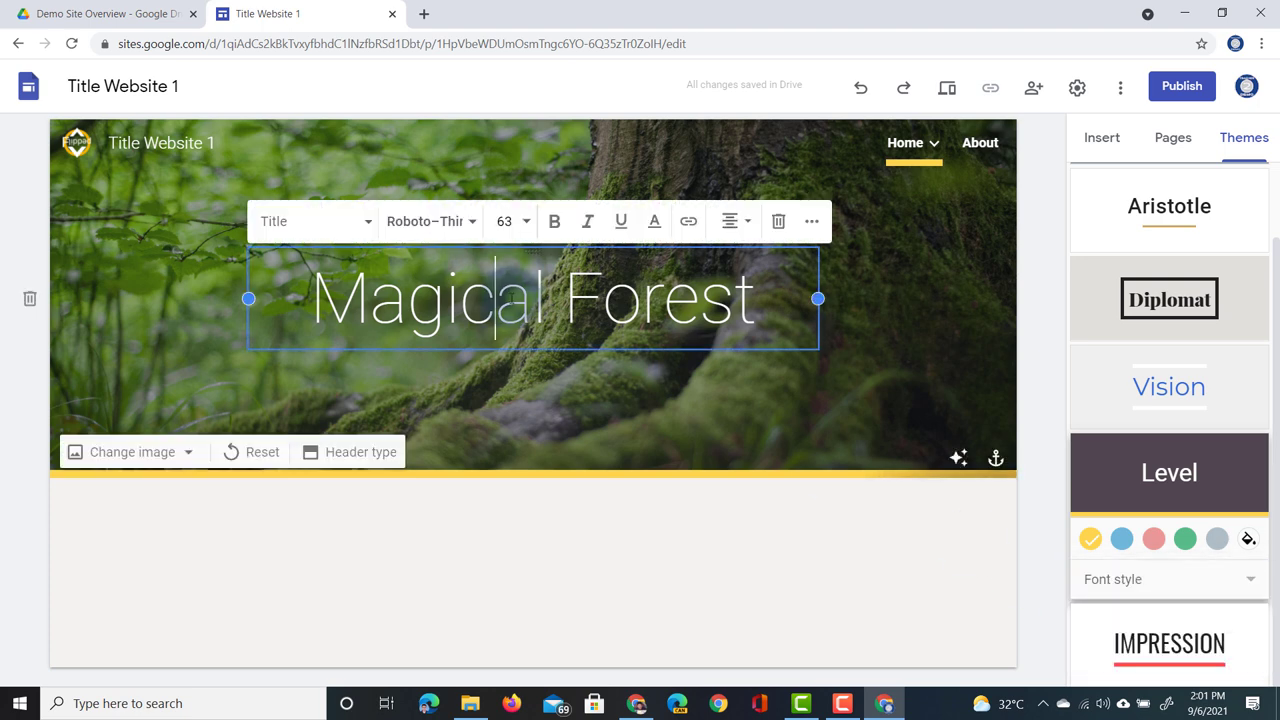
double_click(494, 298)
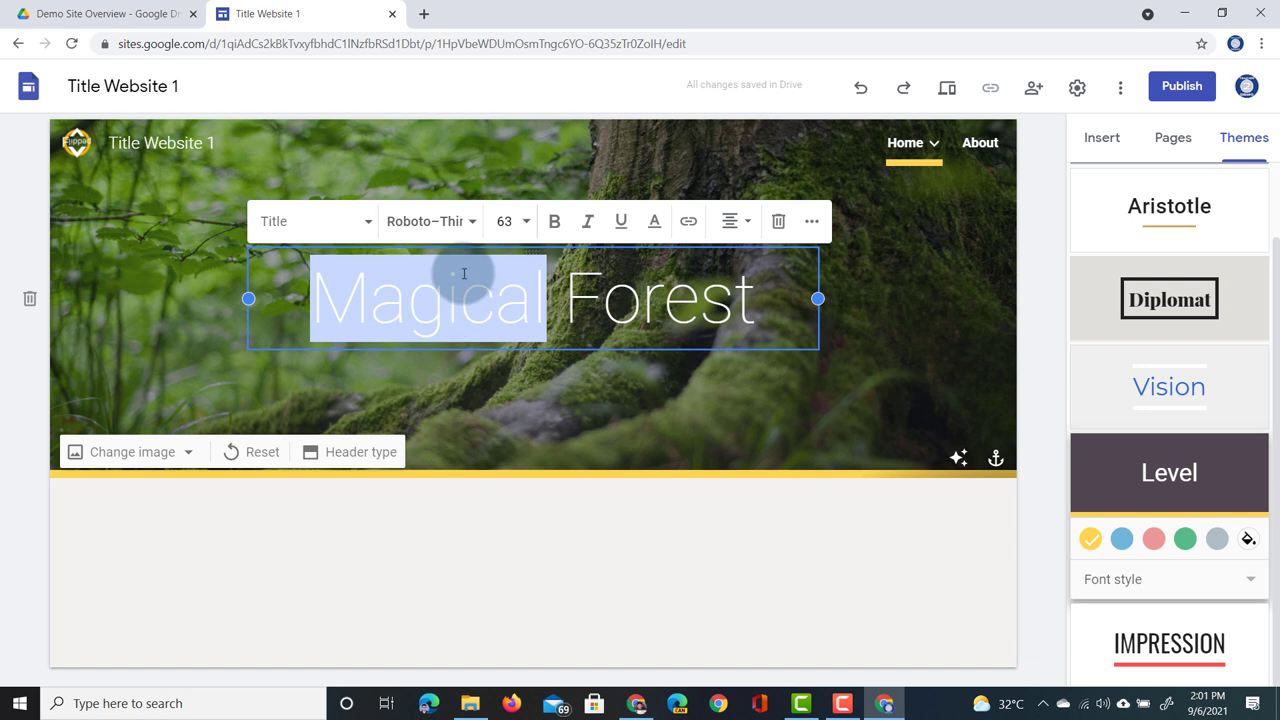
click(471, 222)
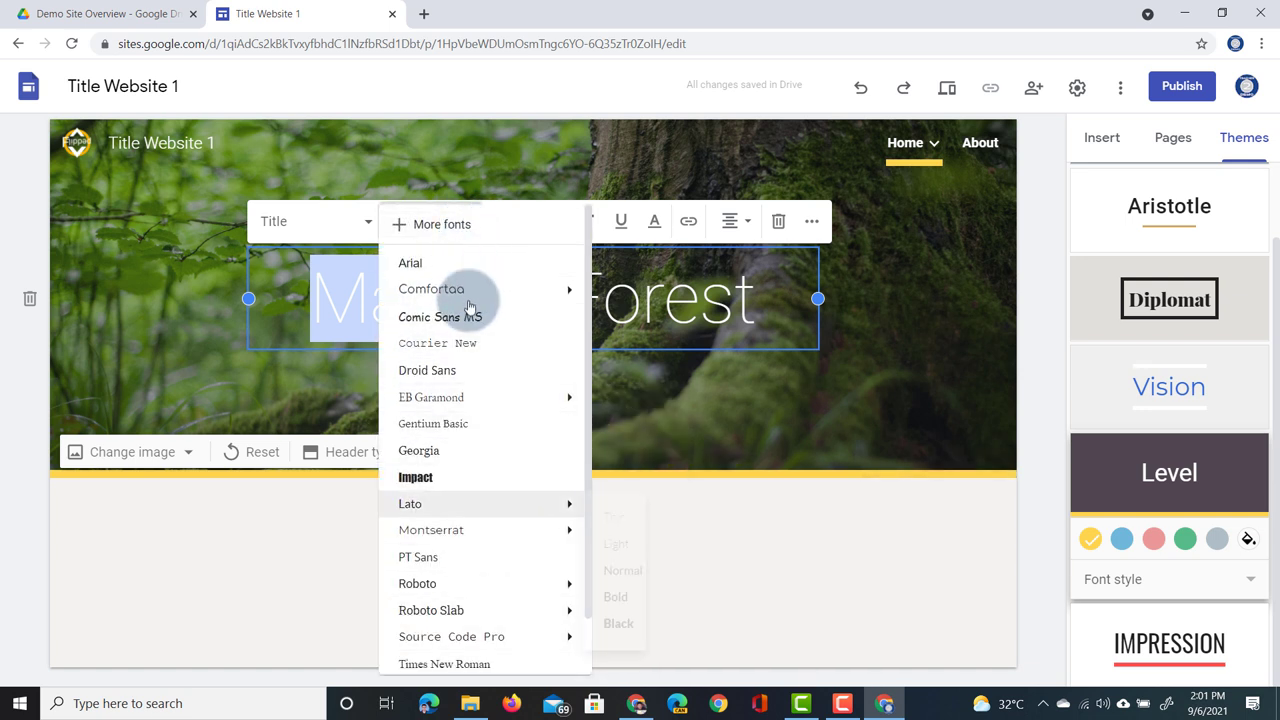
click(463, 530)
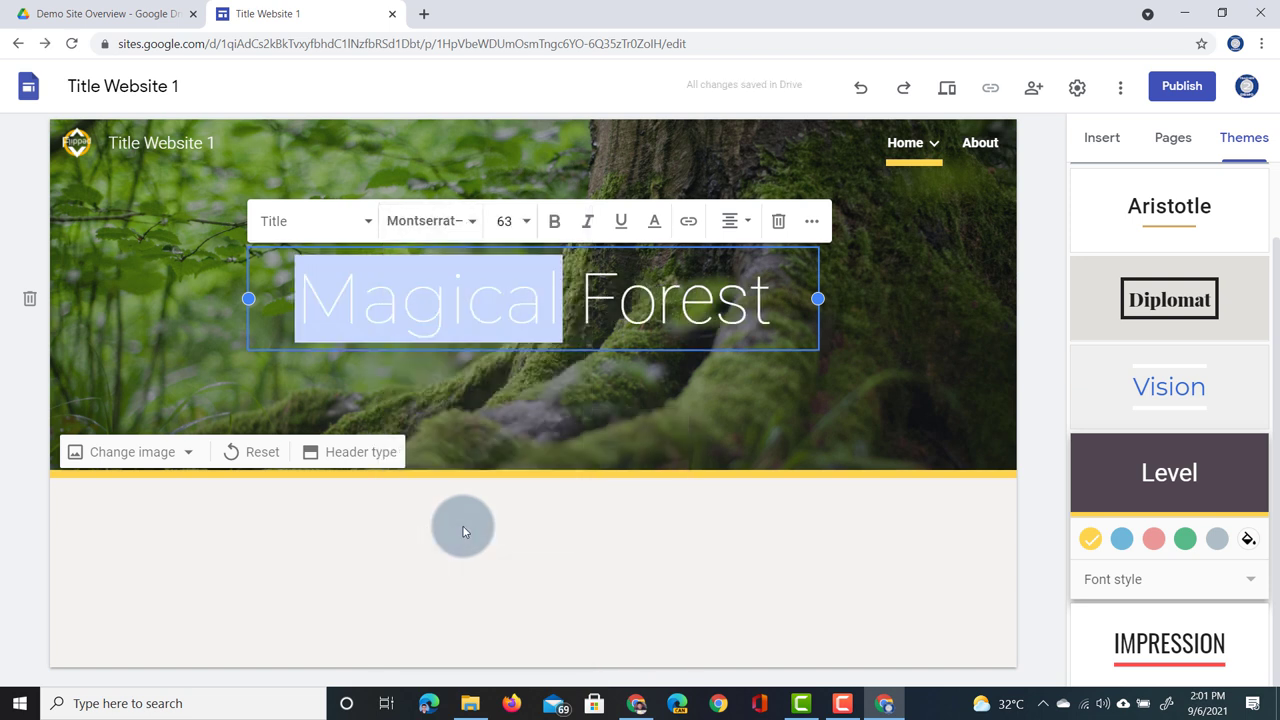
click(554, 221)
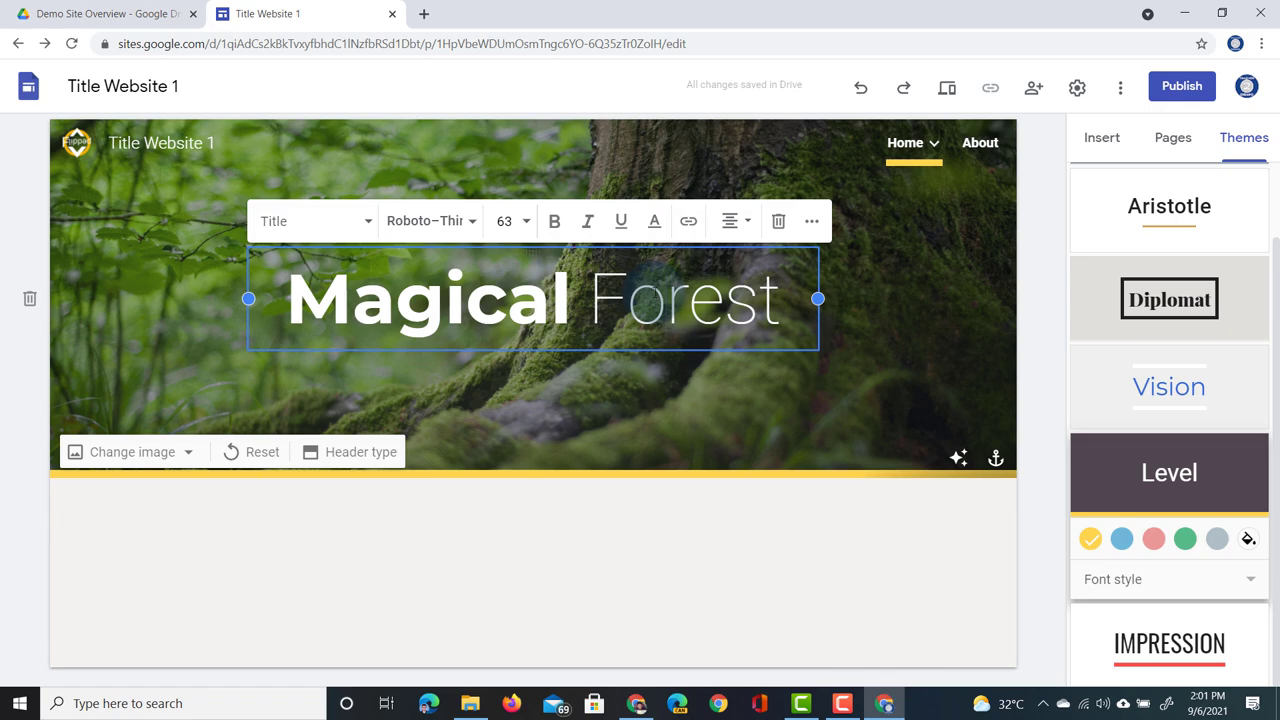
click(1024, 309)
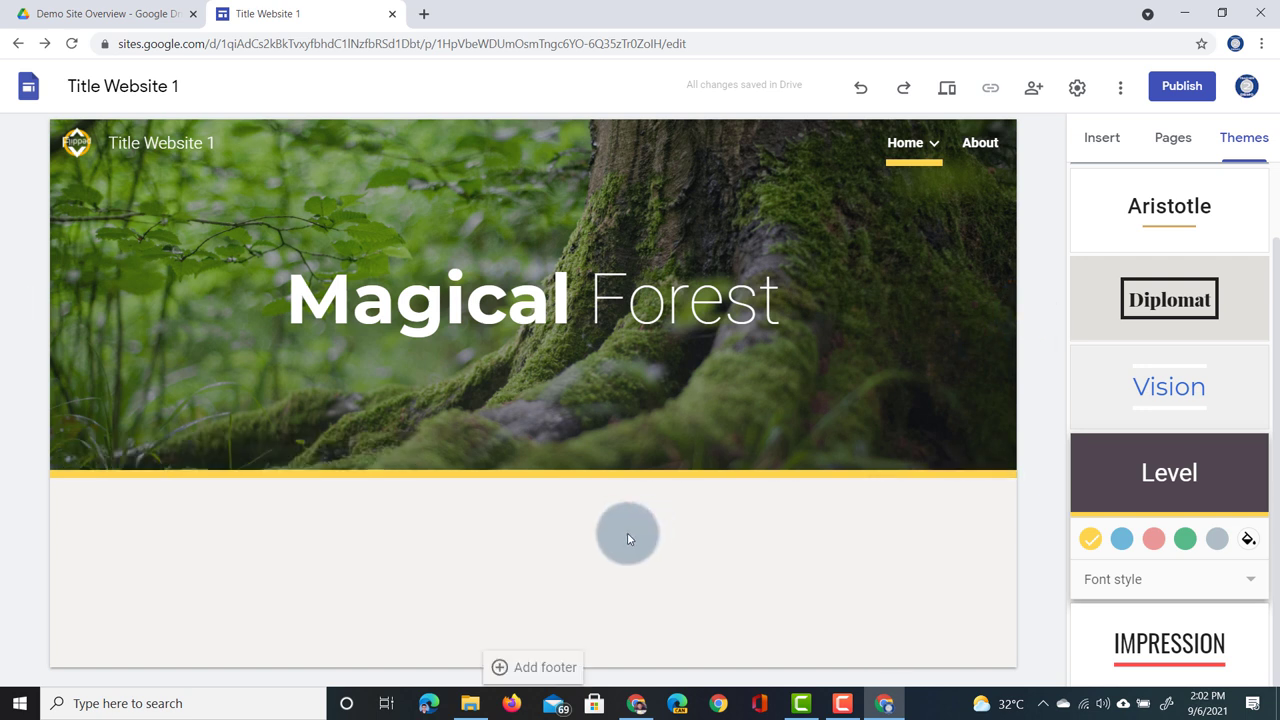
Add a site footer reading "() Copyright" followed by the owner's website address, and return to the page body
click(547, 677)
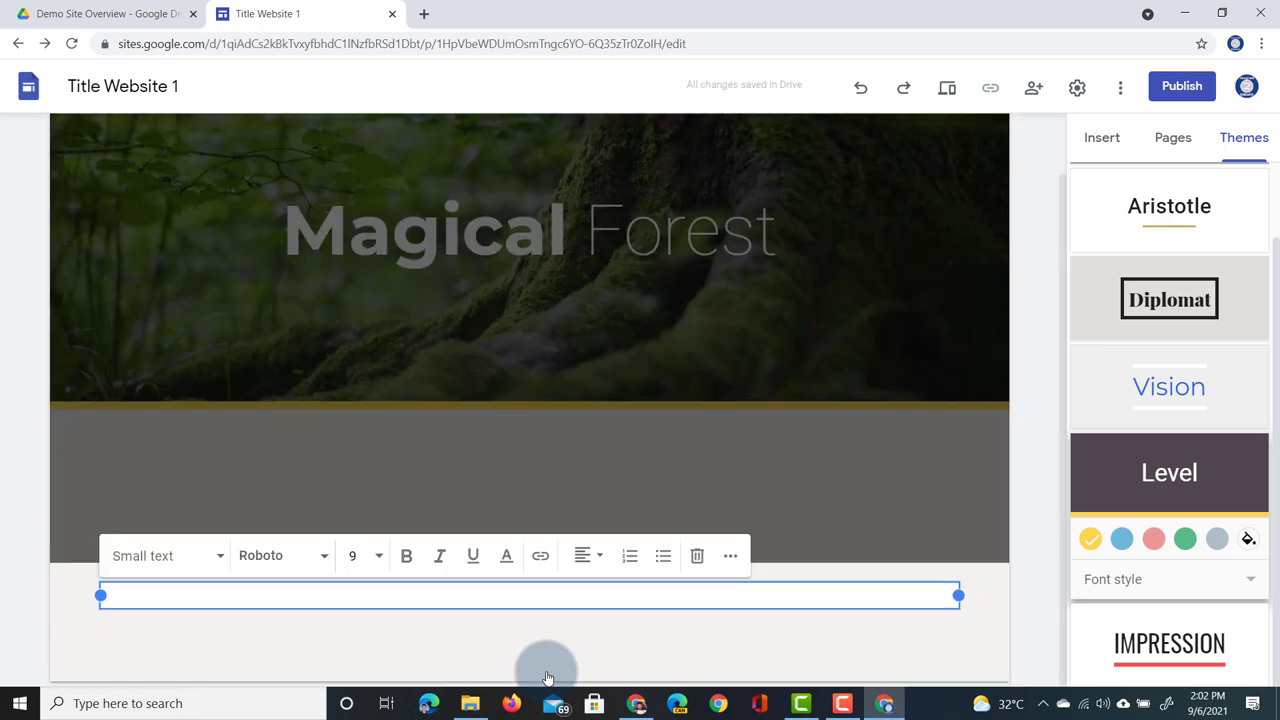
text(0)
text( Copyright SethiDeClercq.c)
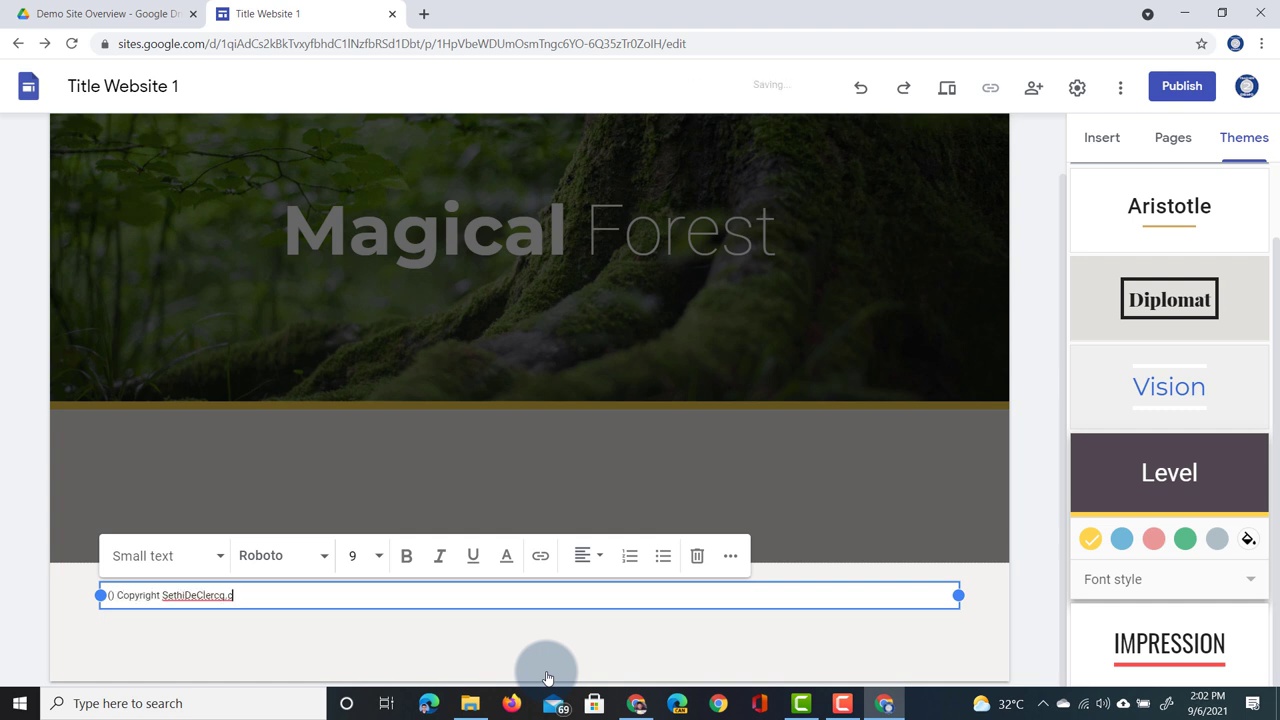
text(om)
click(207, 660)
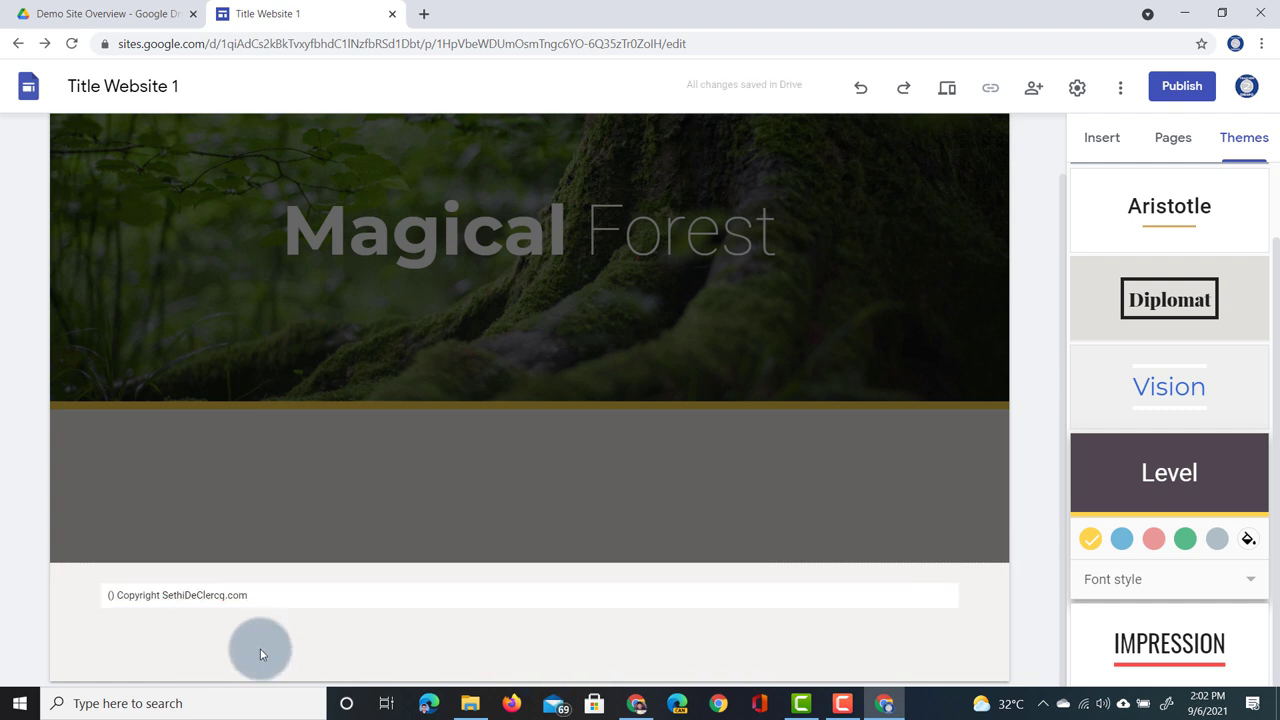
click(324, 515)
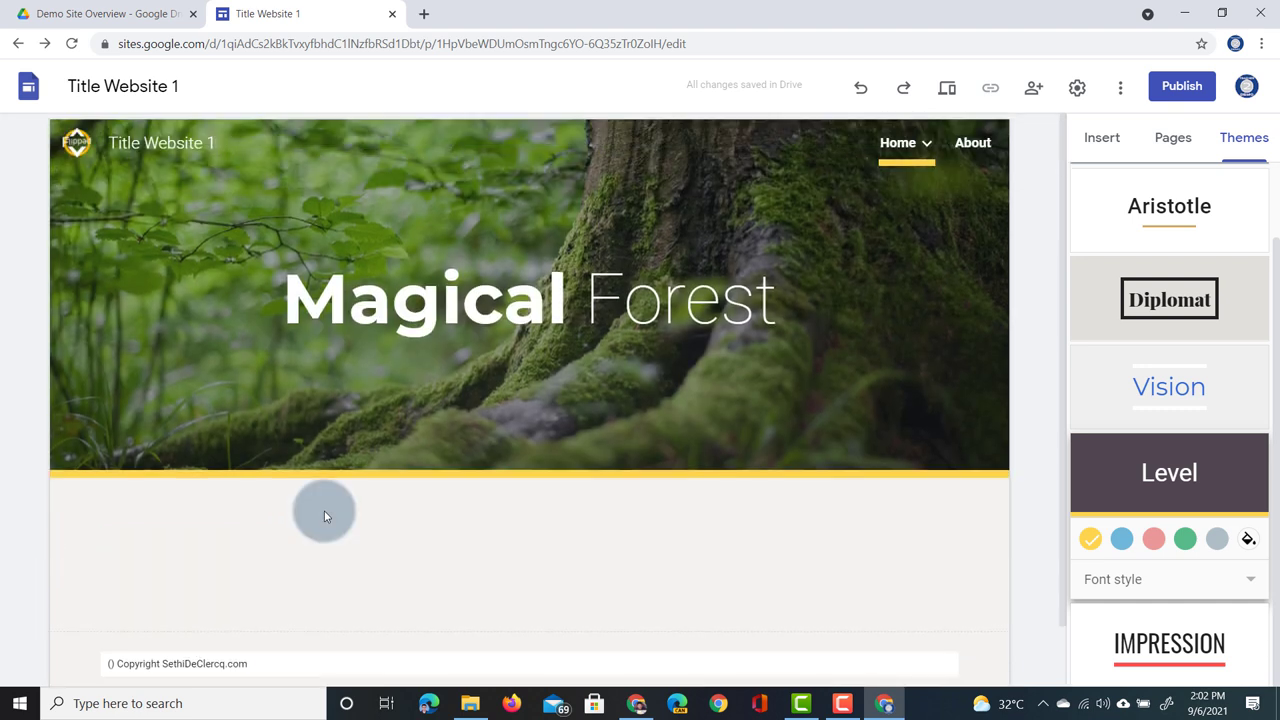
Preview the site's About page, and in the editor select the website name in its footer for inserting a link
click(945, 92)
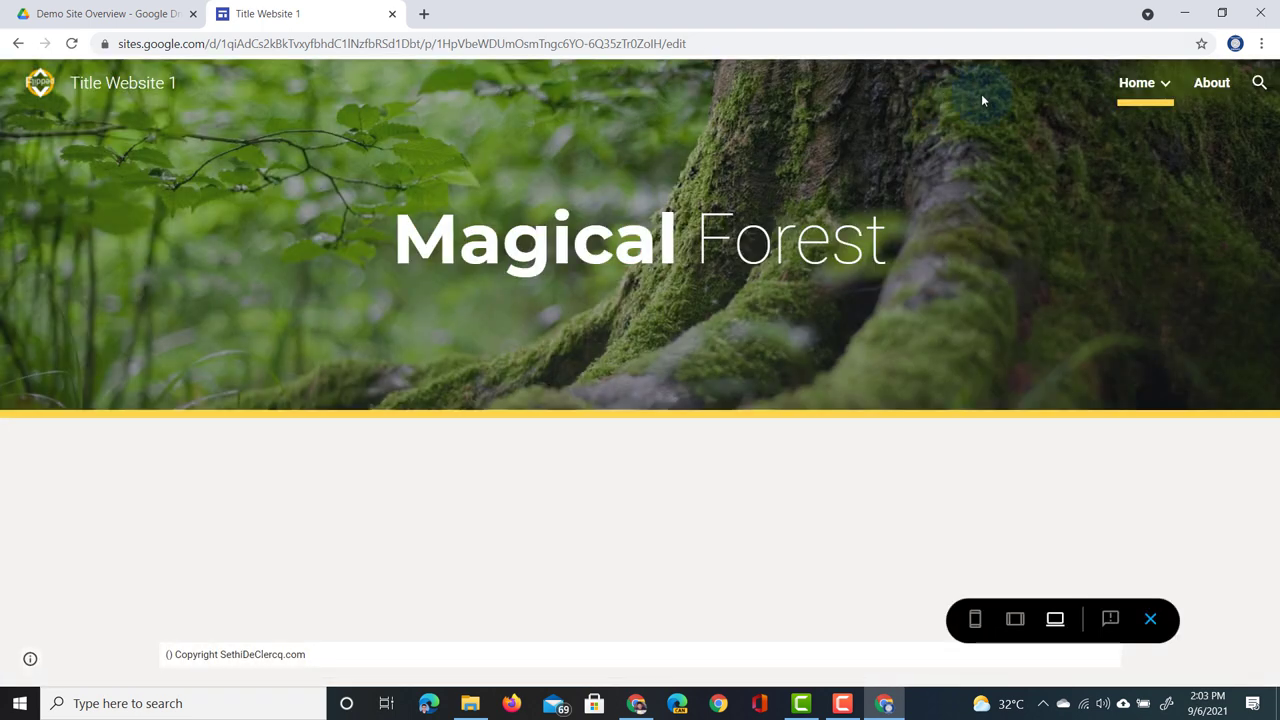
click(1212, 84)
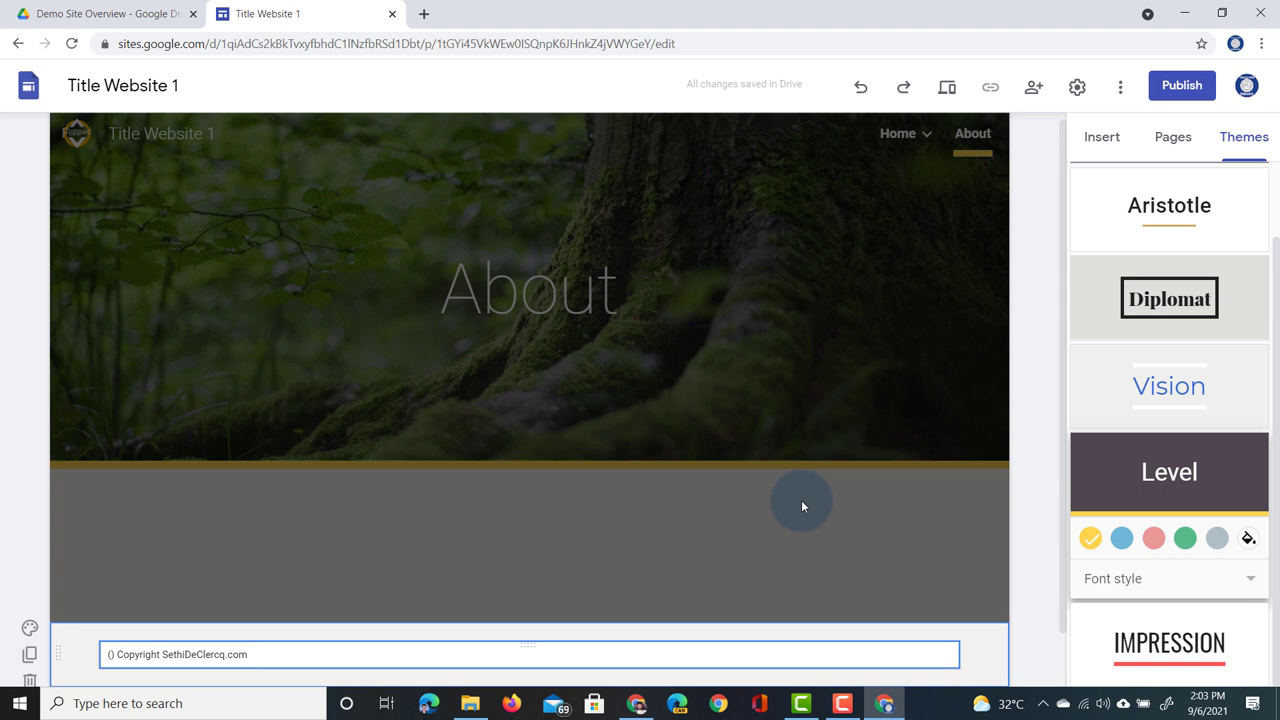
double_click(215, 654)
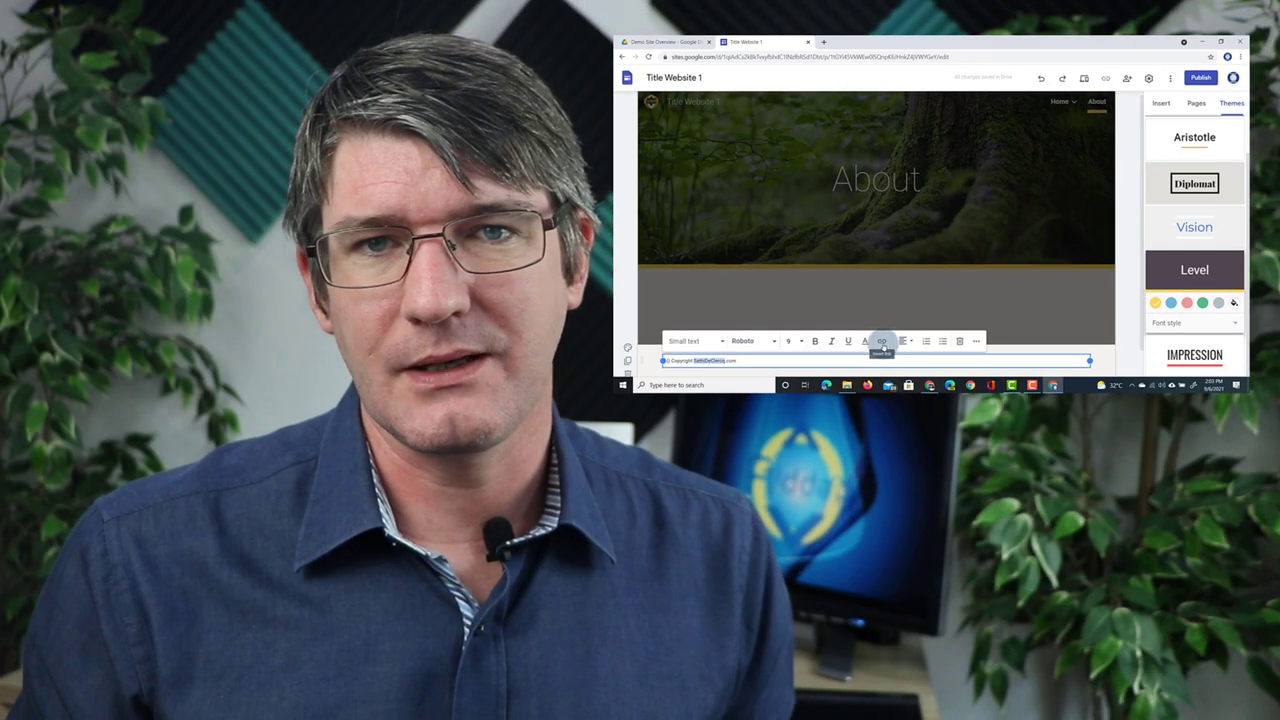
click(882, 345)
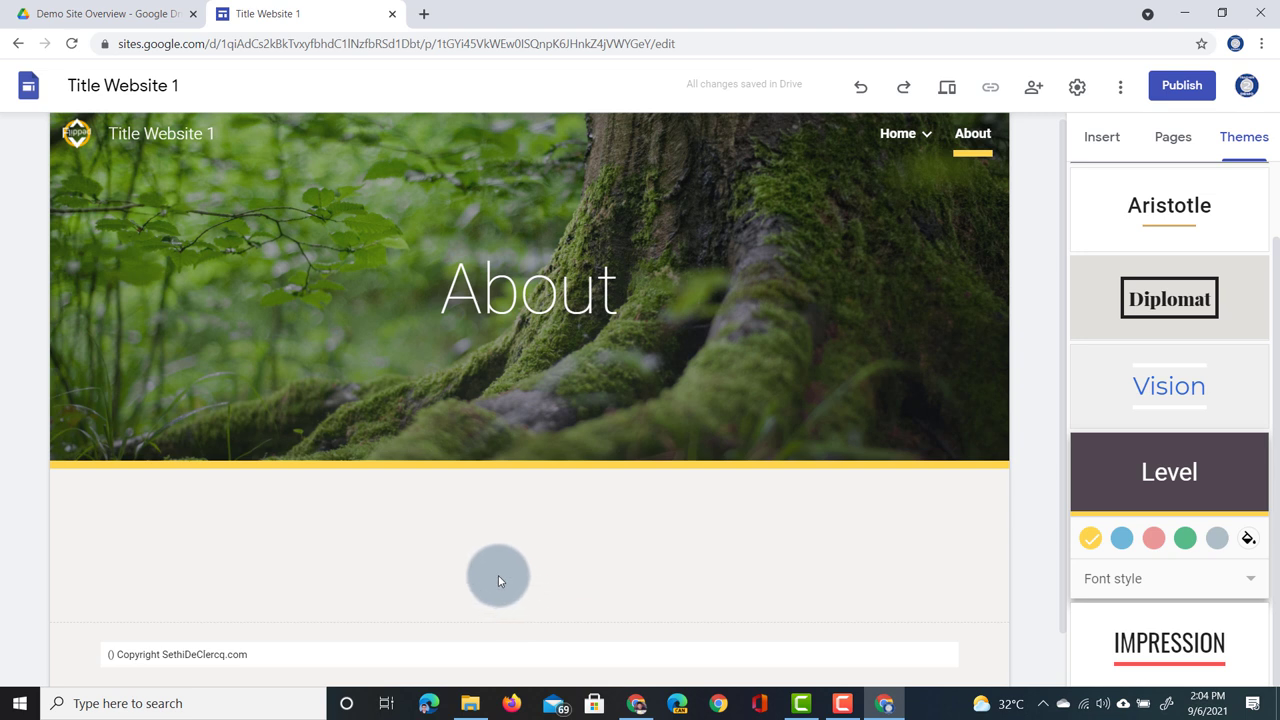
Insert three layouts on the About page: one image with text, two small images with side text, and three images with text below
click(1110, 148)
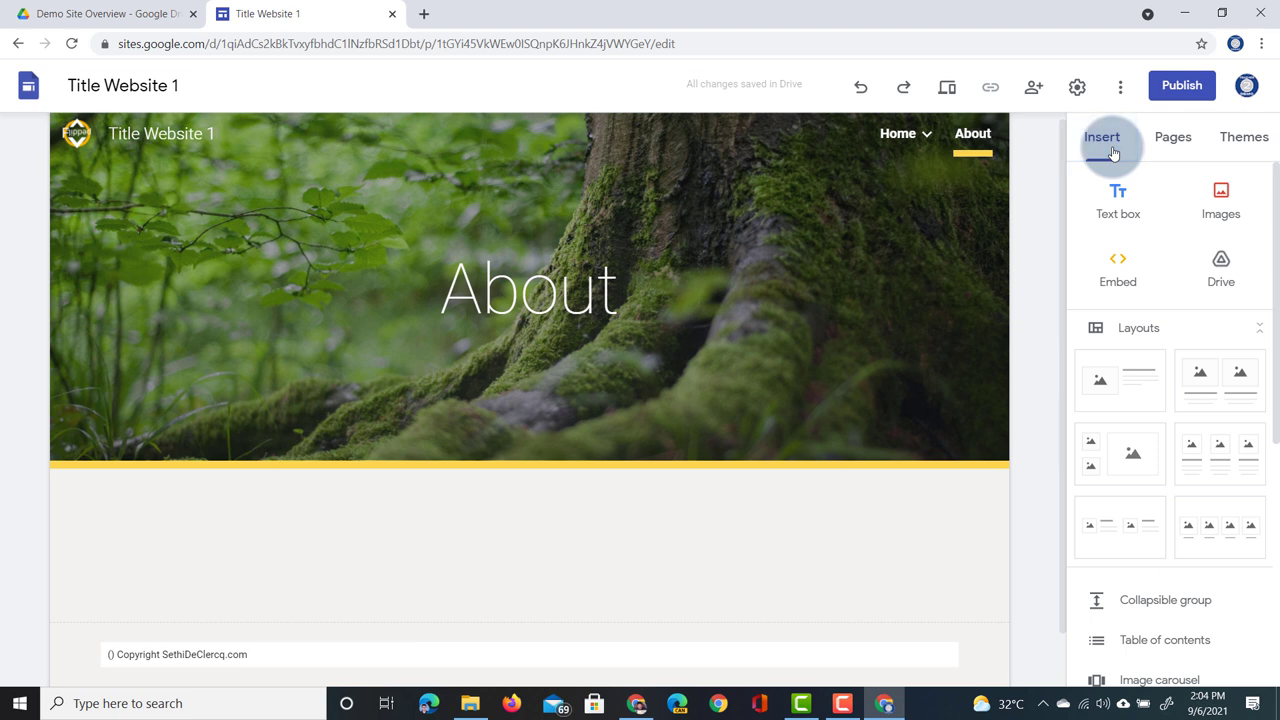
double_click(418, 516)
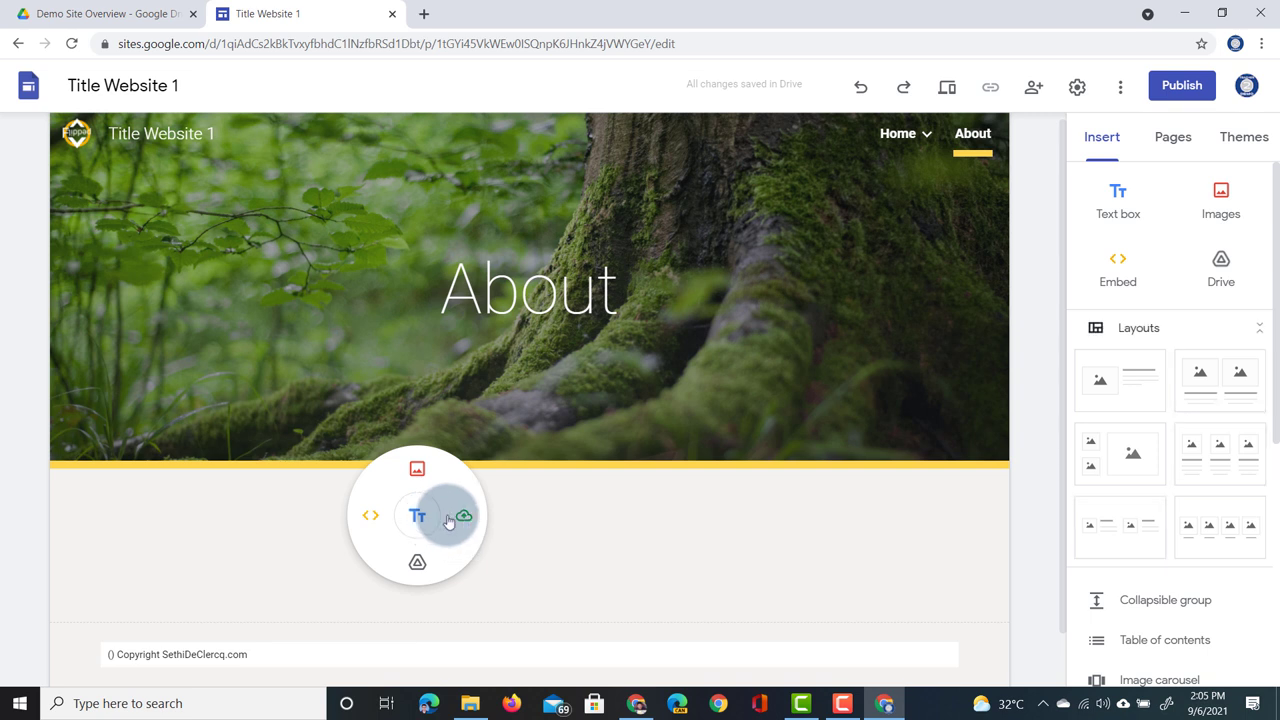
click(1152, 333)
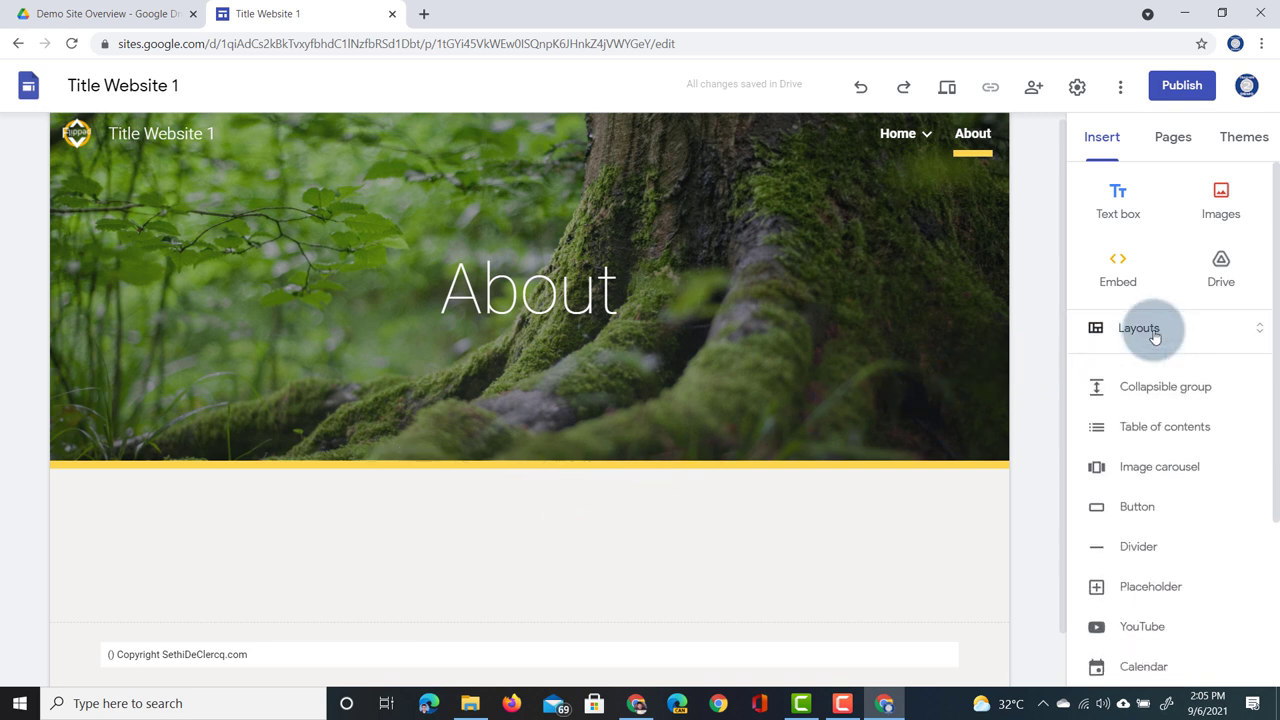
click(1153, 333)
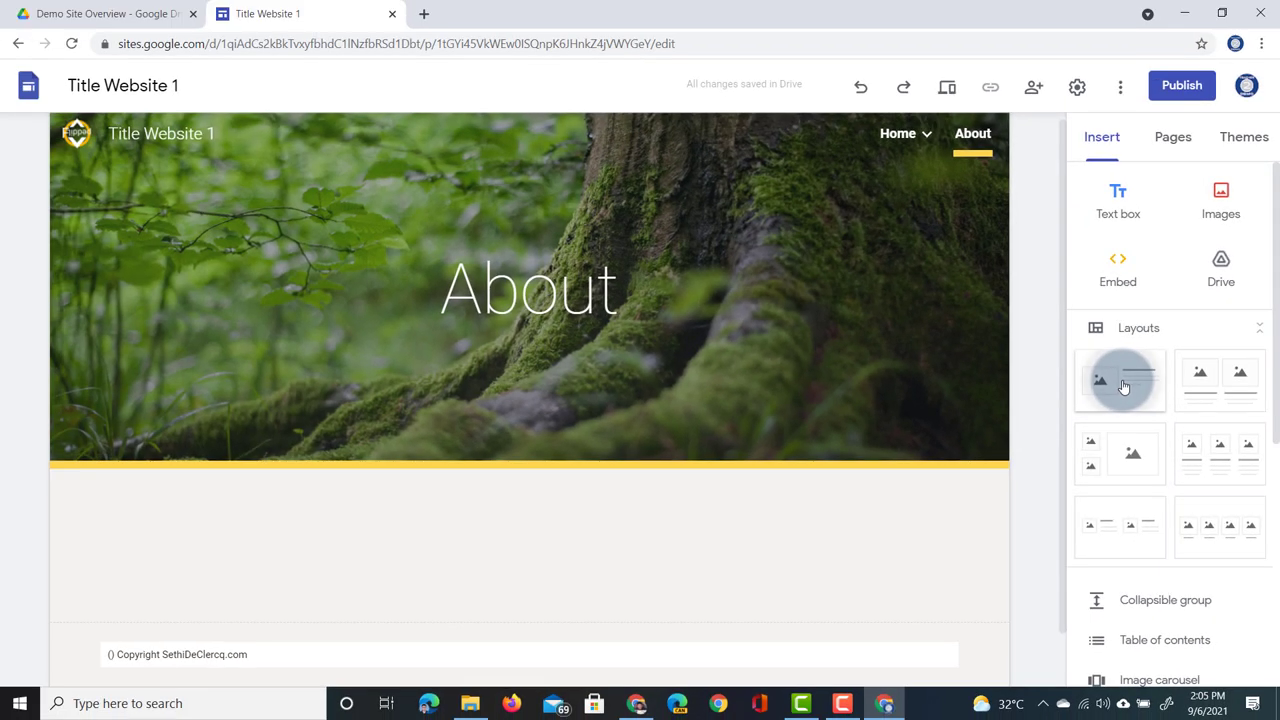
click(1123, 385)
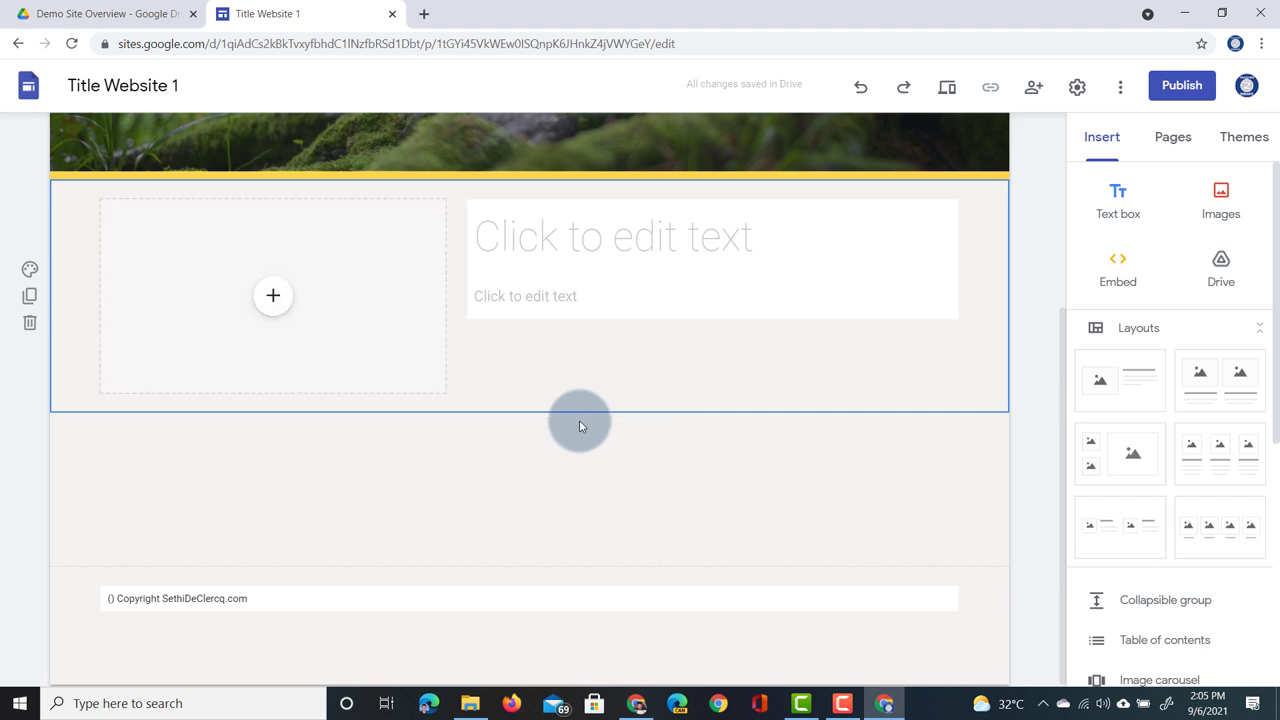
click(1125, 524)
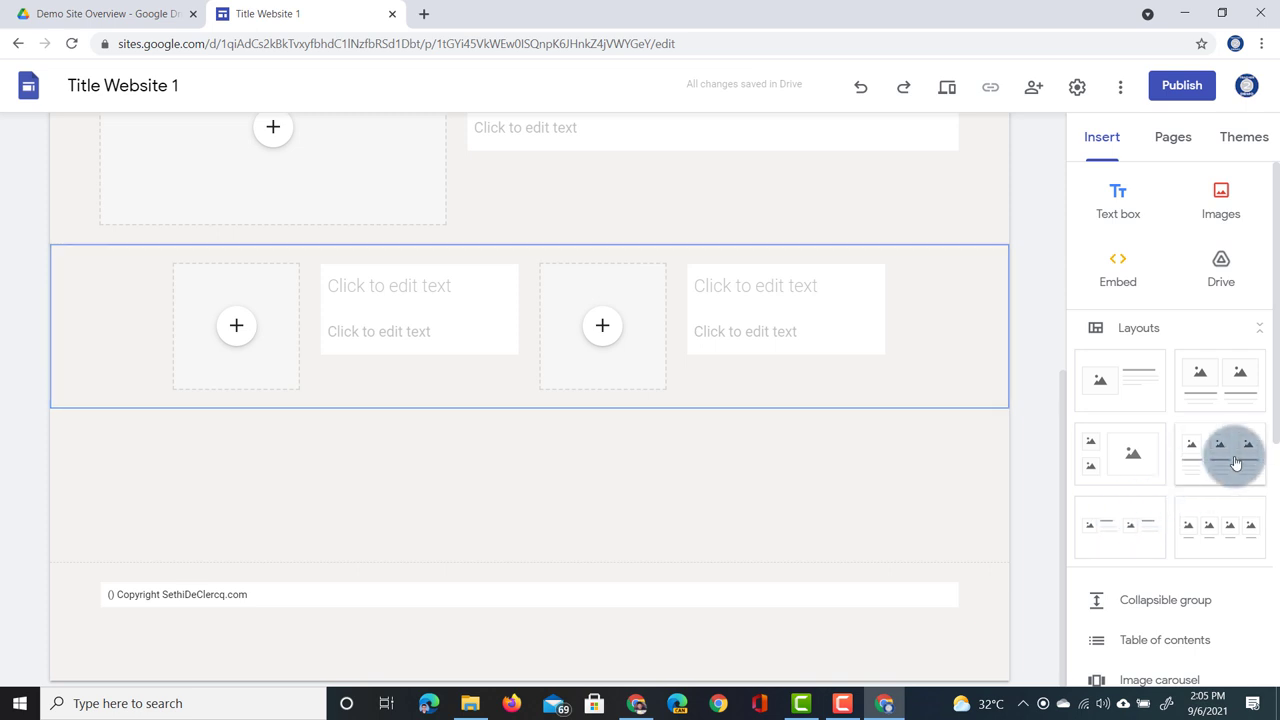
click(1236, 462)
Move the section with two small images and side text above the single image-and-text section
scroll(752, 315, up, 4)
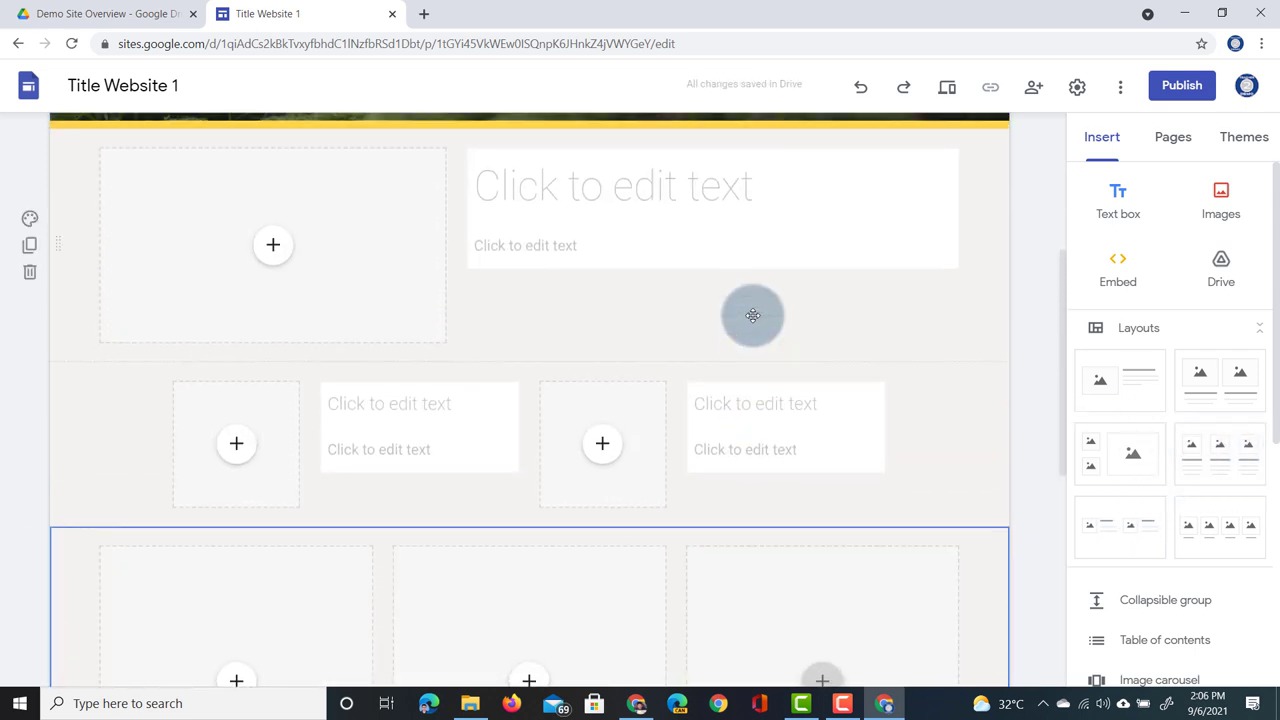
scroll(752, 315, up, 2)
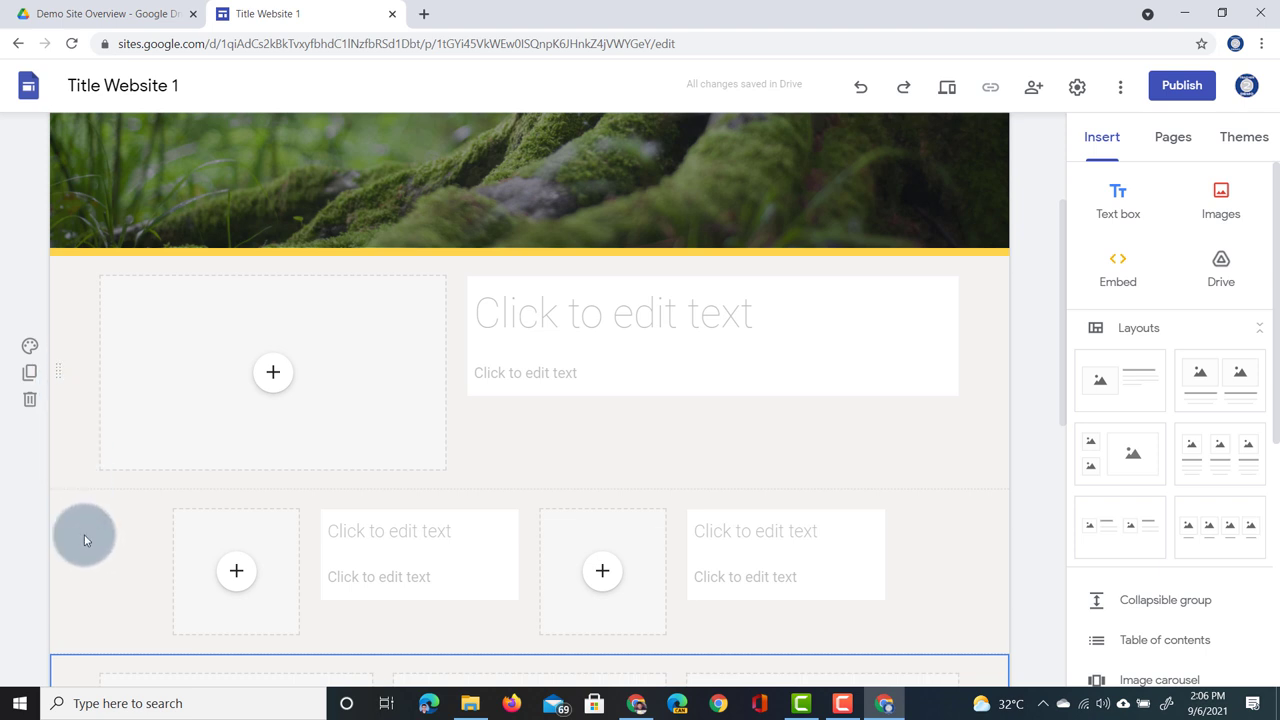
scroll(84, 540, down, 2)
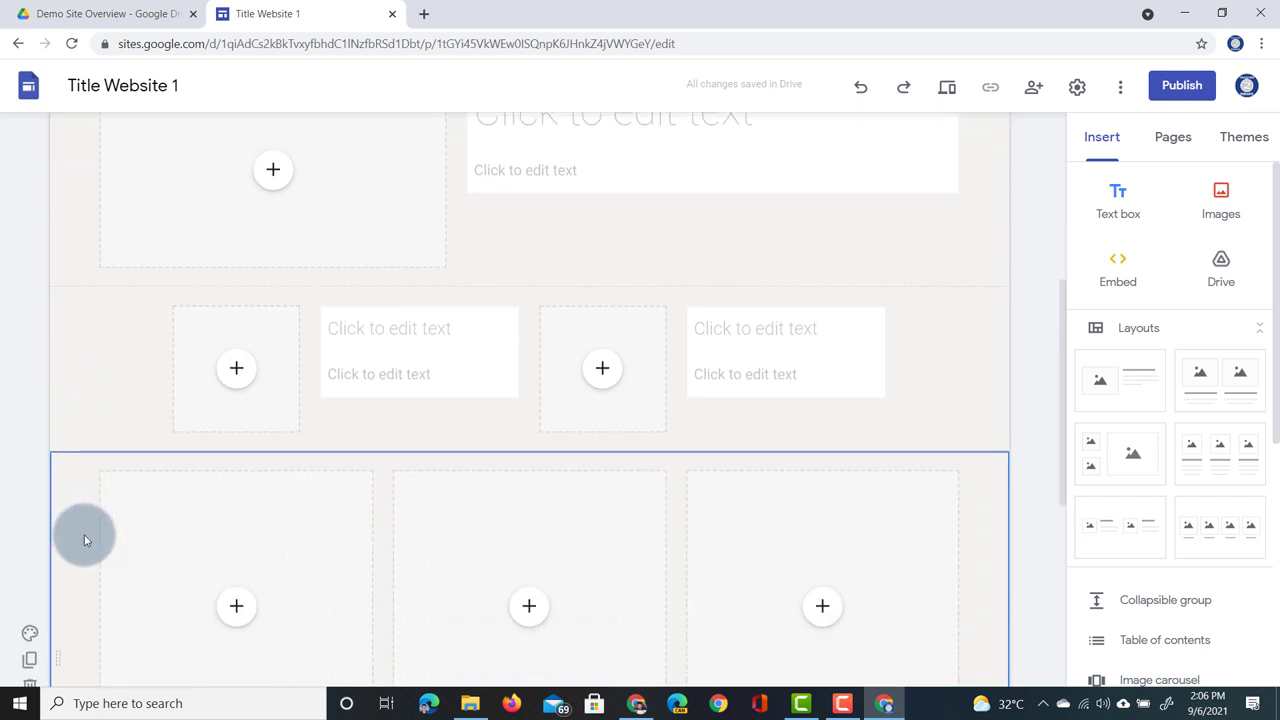
scroll(84, 540, up, 2)
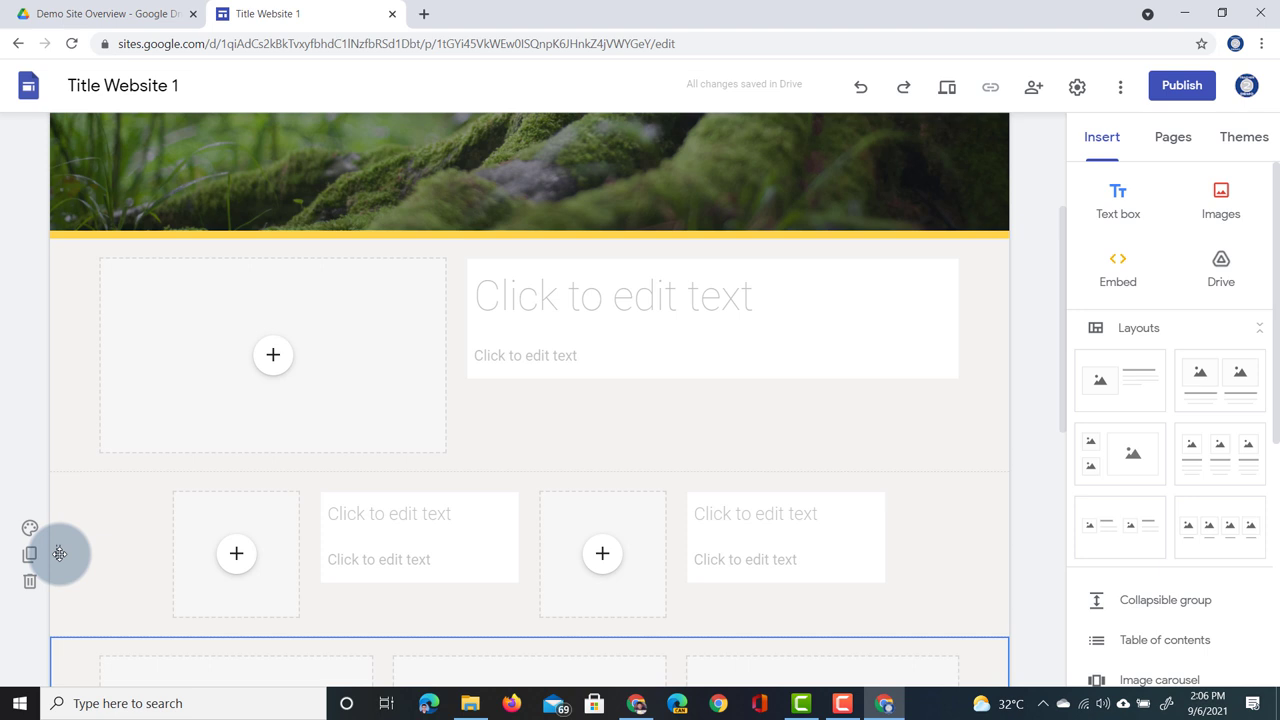
drag(60, 553, 60, 320)
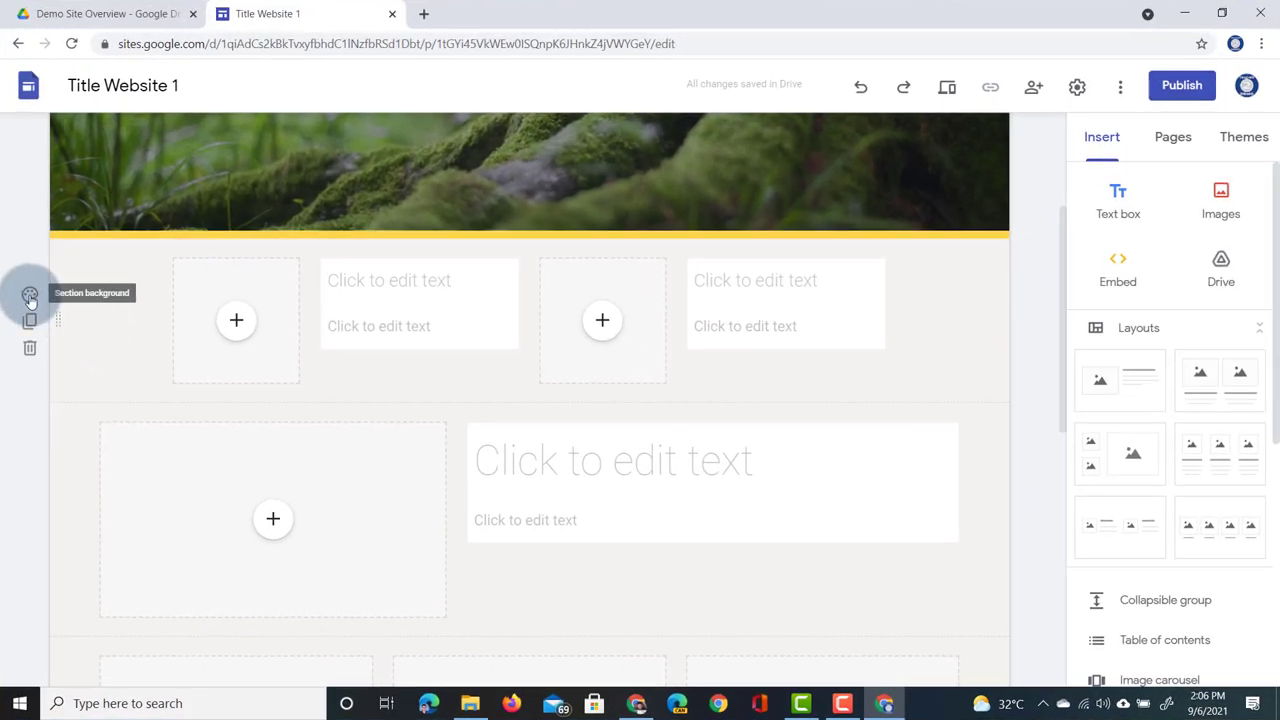
Try the Emphasis 1 background on the section with two small images, and set it to Emphasis 2
click(30, 296)
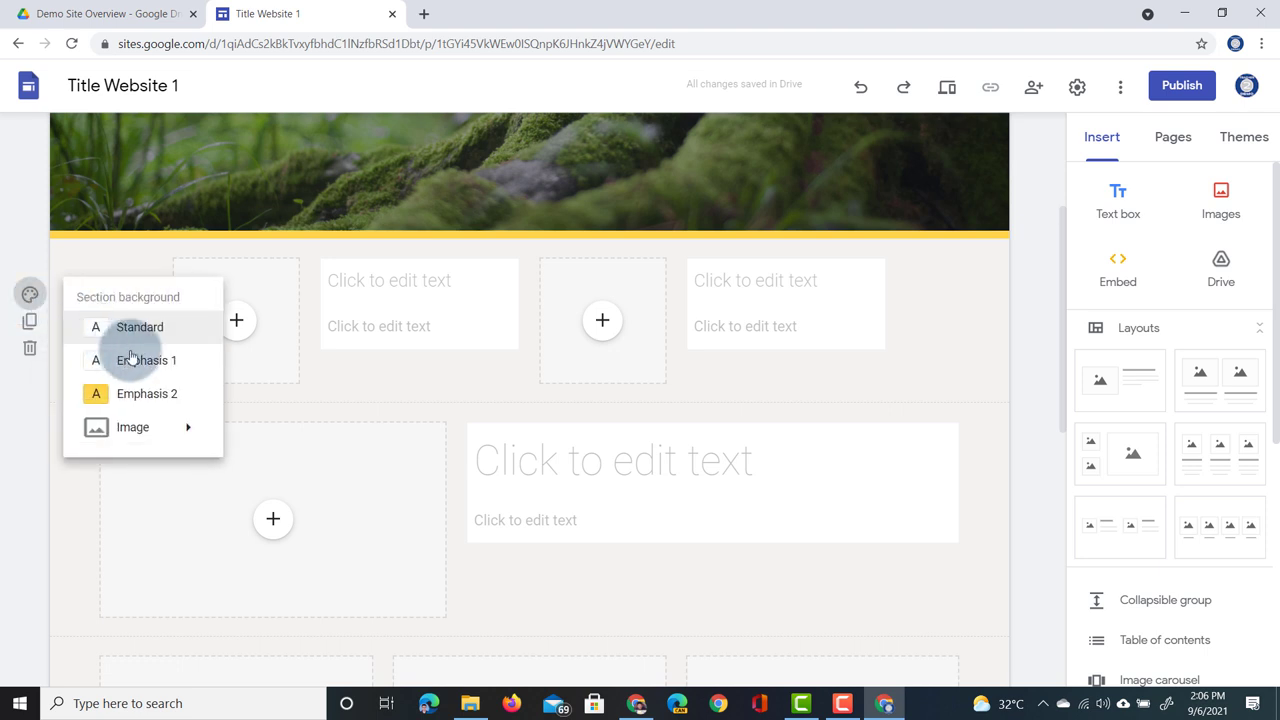
click(150, 362)
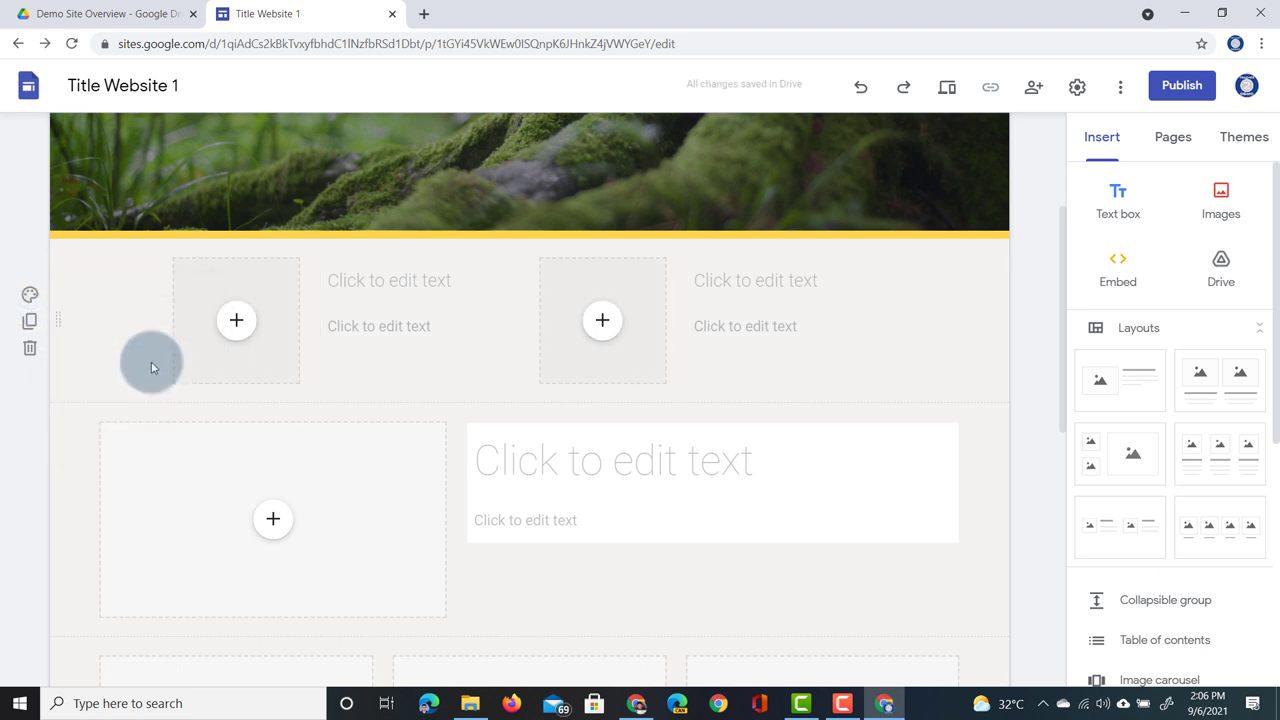
click(31, 296)
click(147, 394)
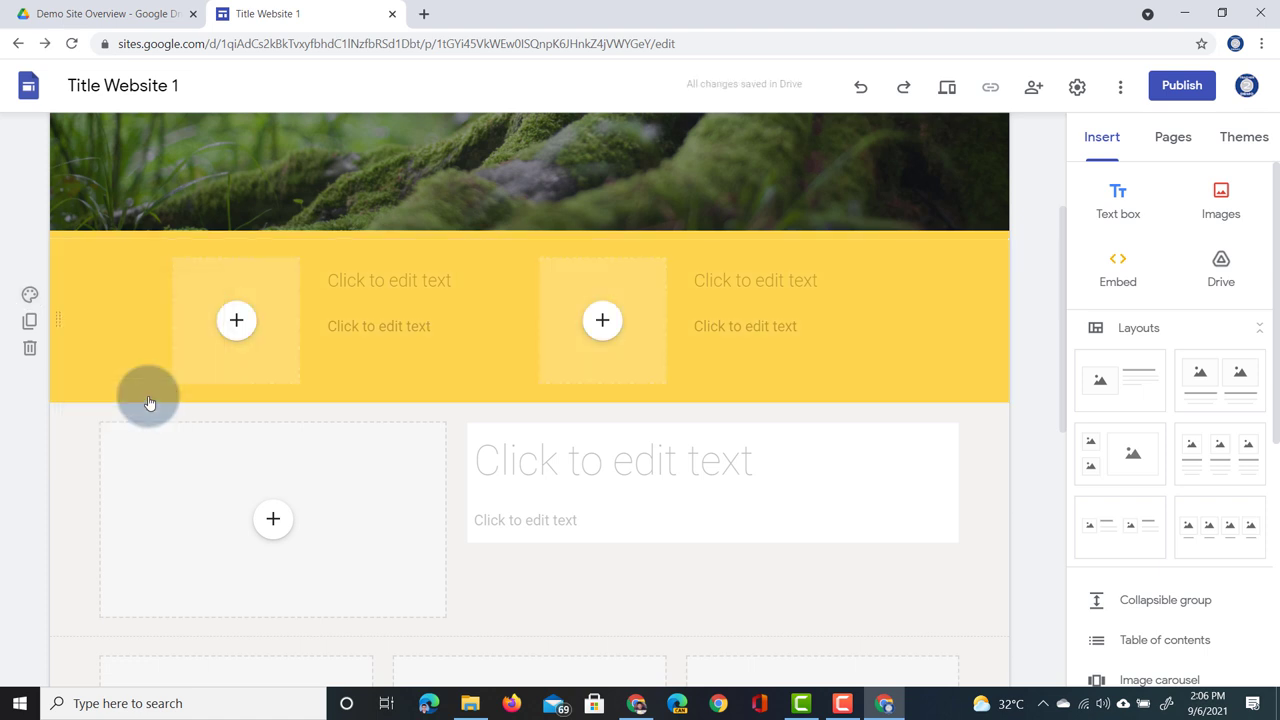
Upload pexels-mali-maeder-142497.jpg from the Documents subfolder as the background image of the section with two small images
click(30, 295)
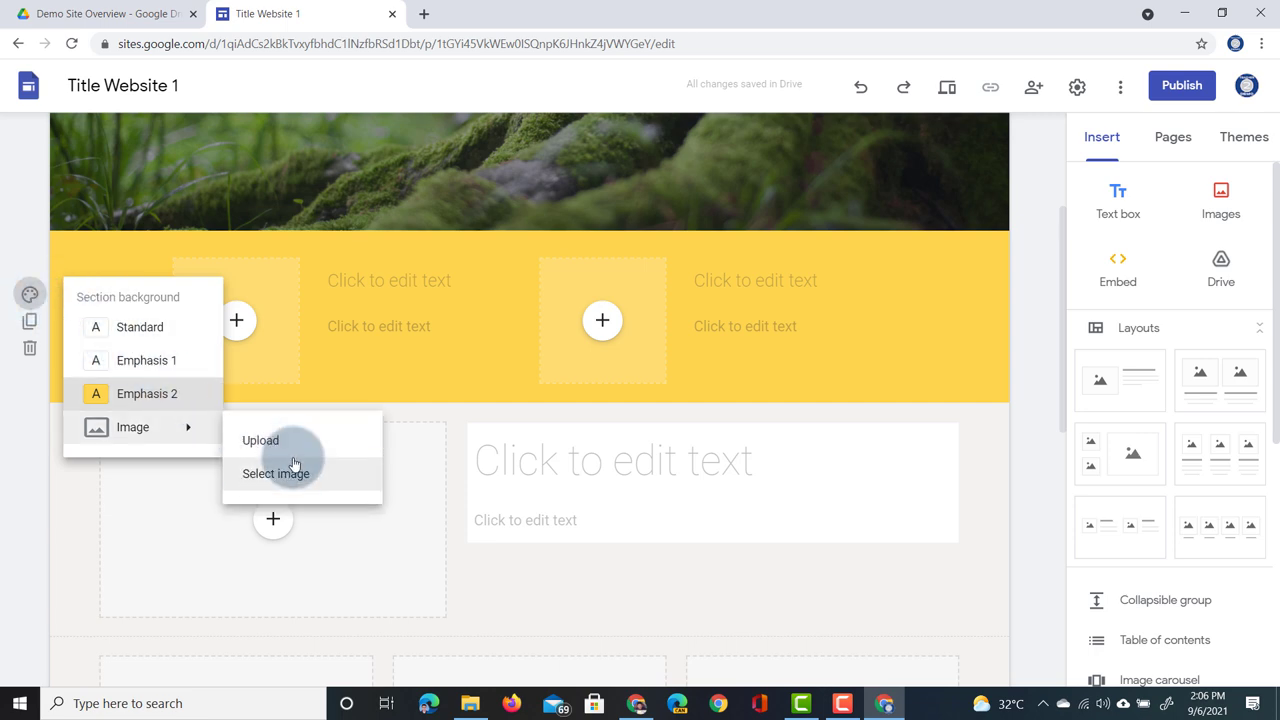
click(320, 442)
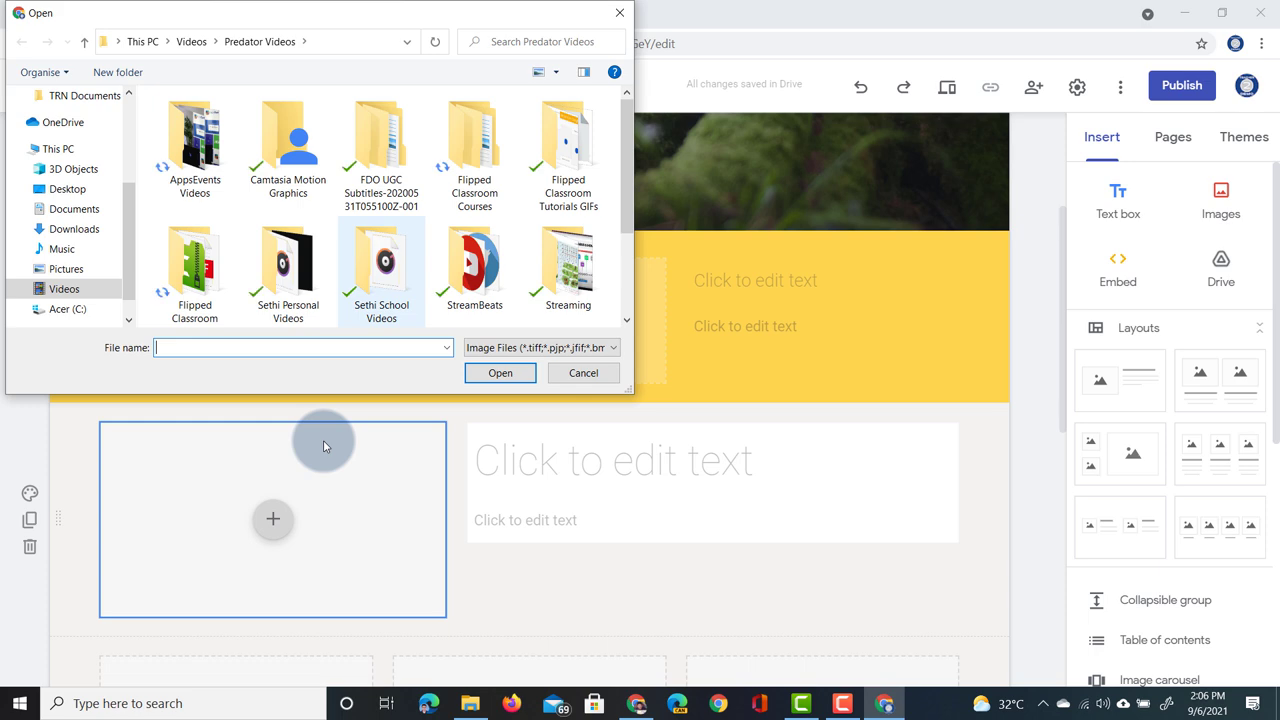
click(75, 211)
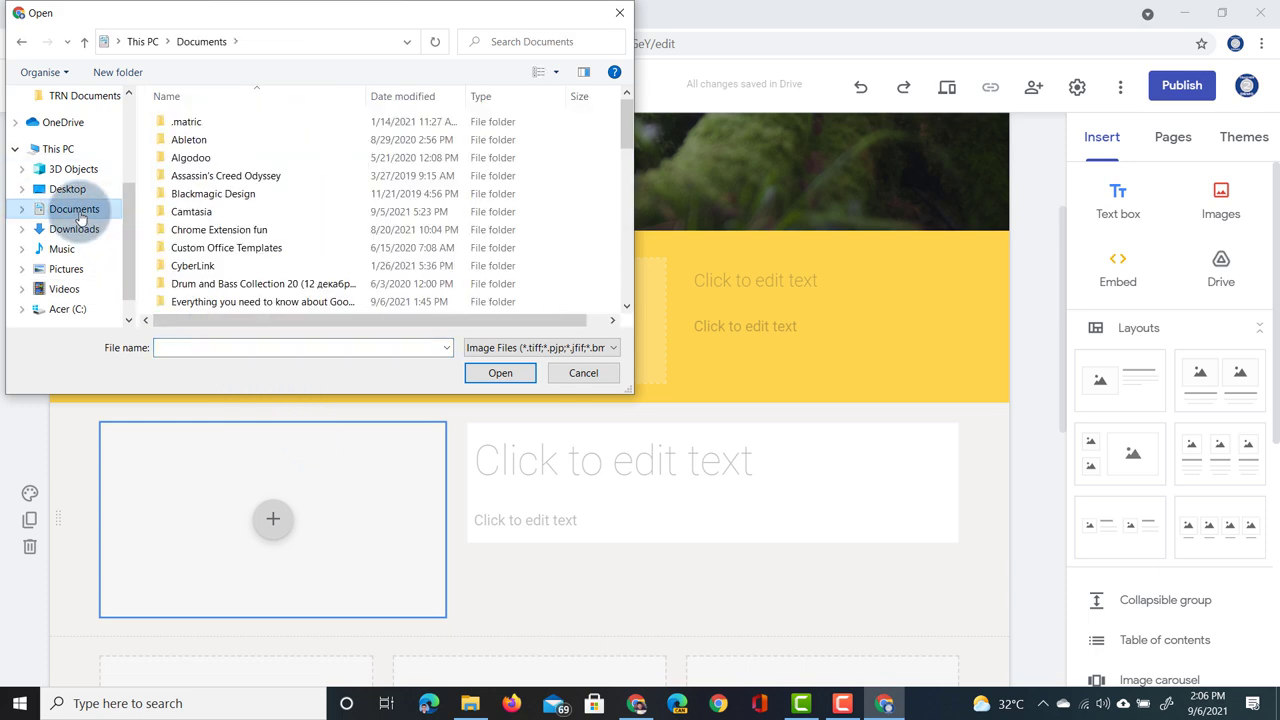
double_click(271, 302)
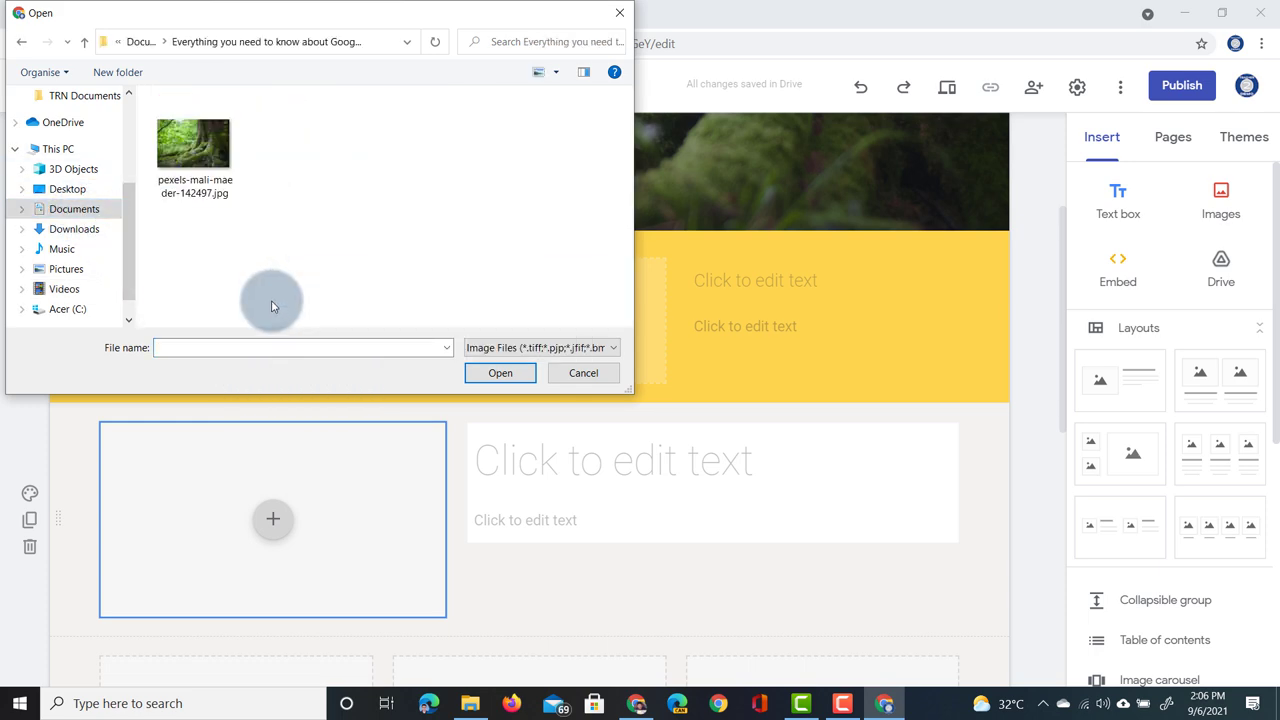
double_click(195, 150)
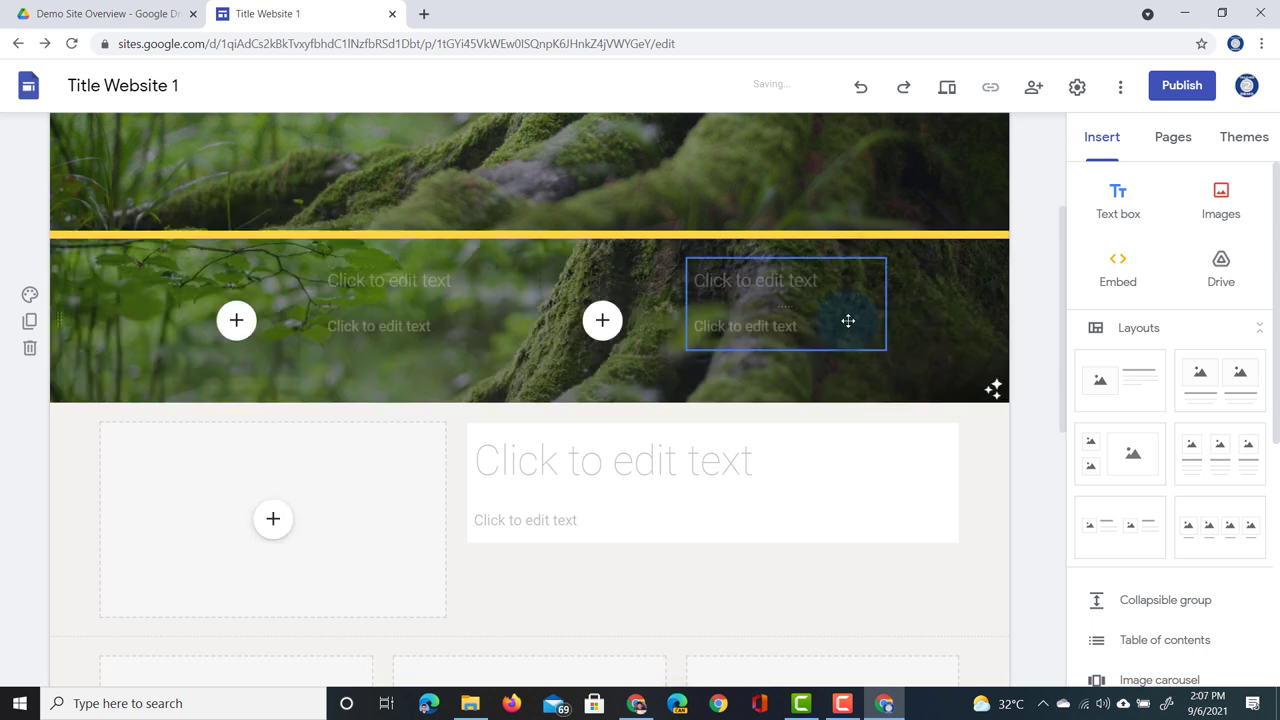
Set the background of the section with two small images back to Standard, and delete that section from the About page
scroll(905, 322, up, 2)
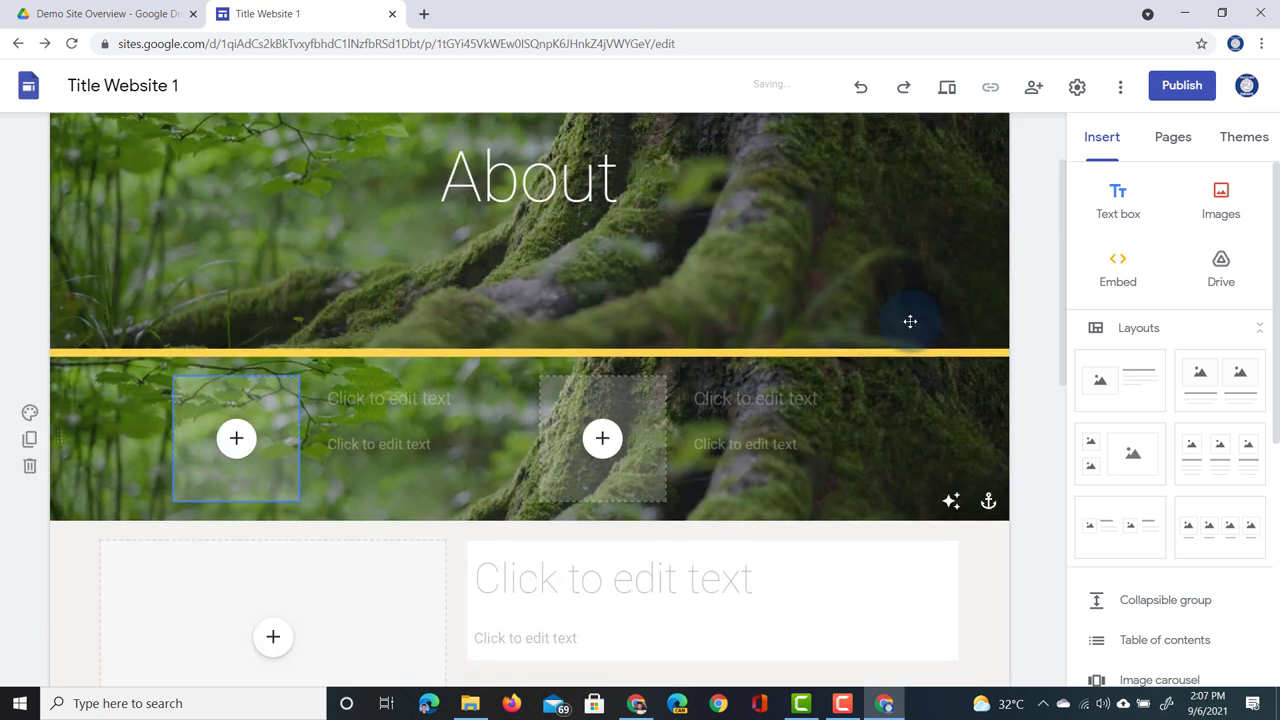
click(30, 411)
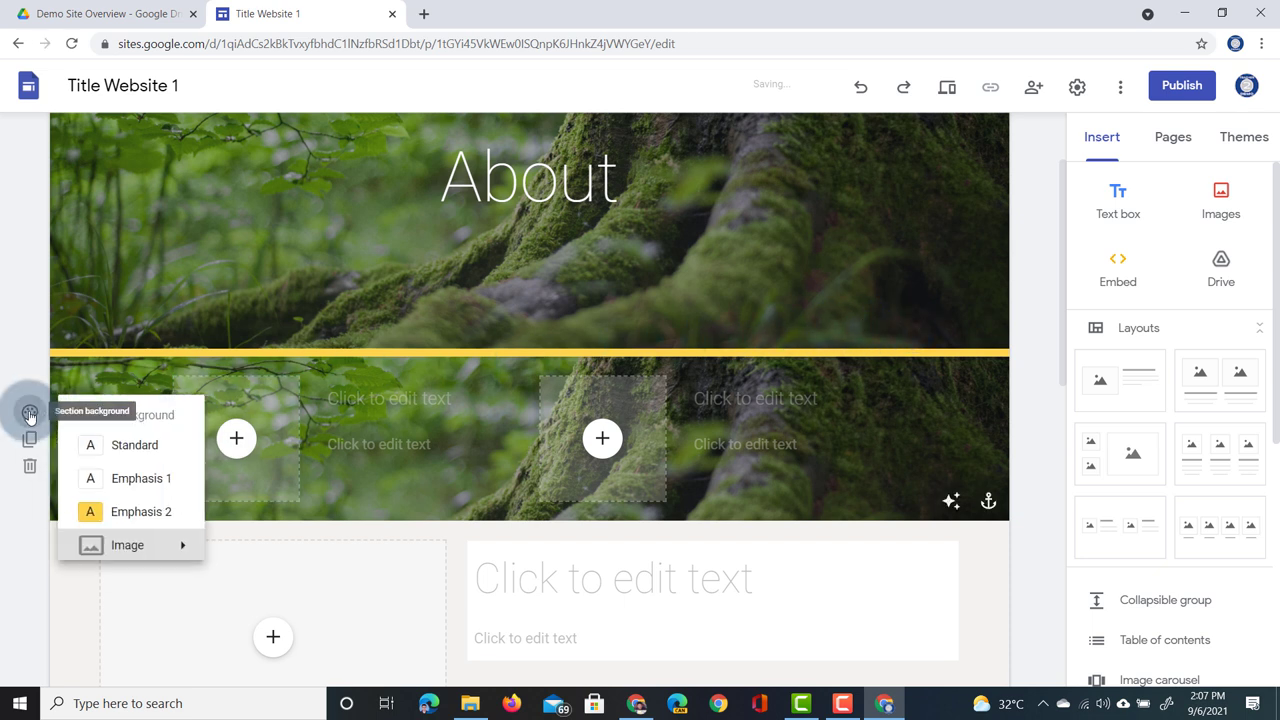
click(140, 445)
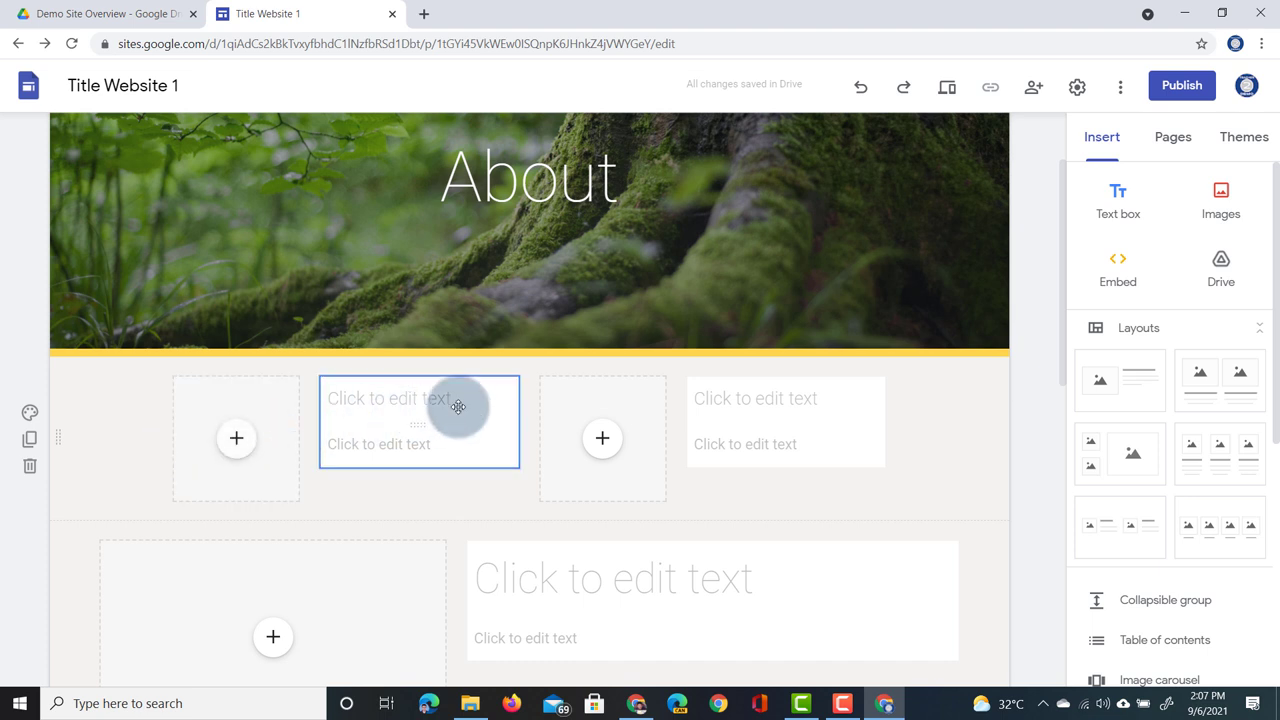
drag(458, 406, 460, 412)
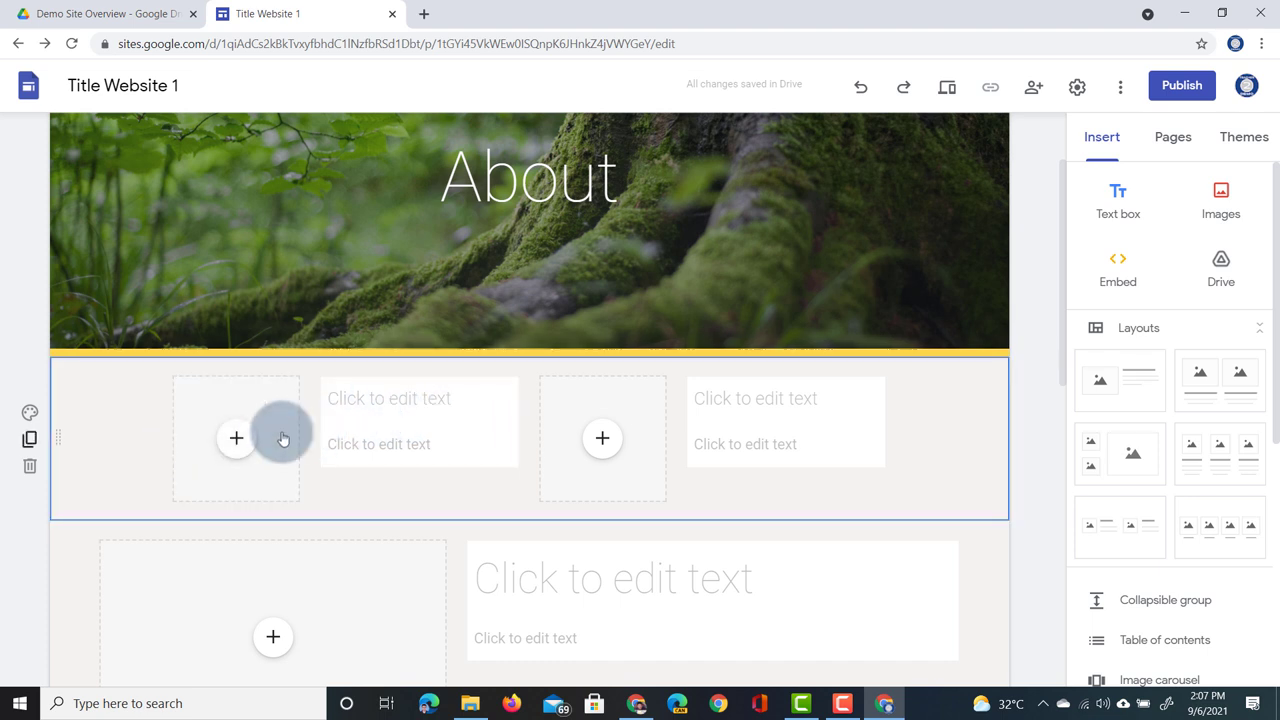
click(29, 466)
scroll(794, 607, down, 2)
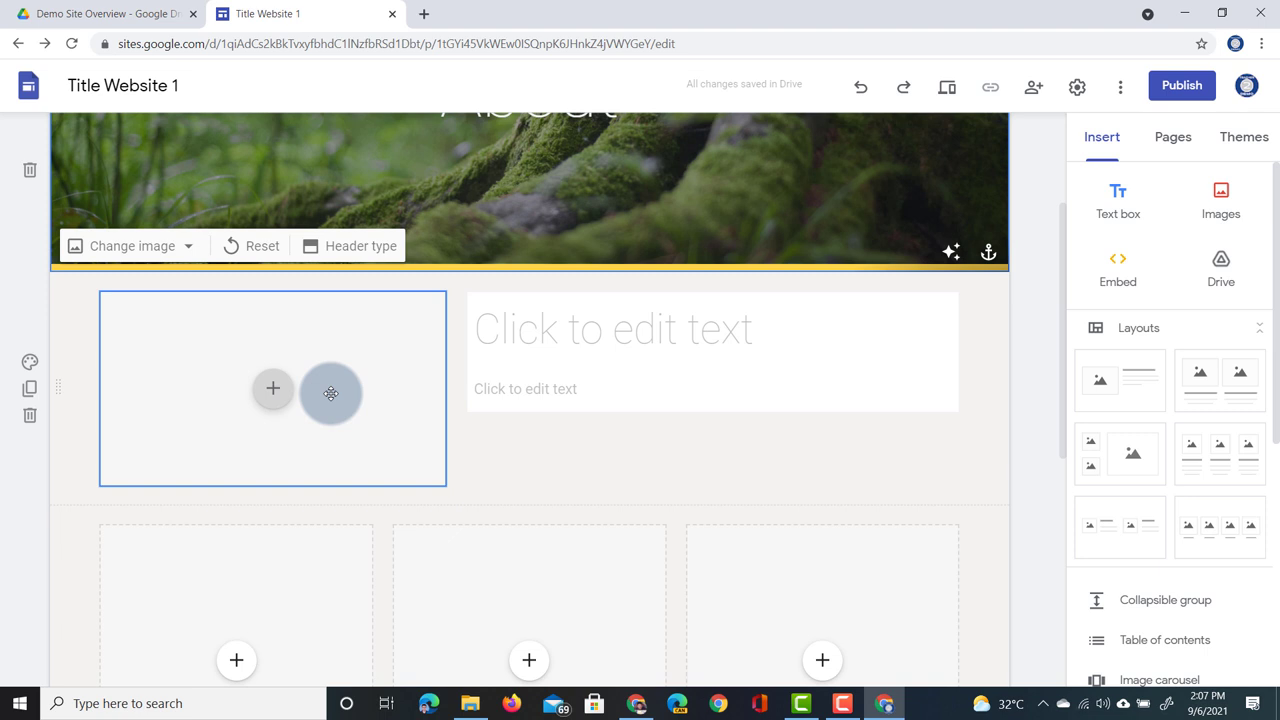
Start adding a YouTube video to the single-image section's placeholder, and copy the National Geographic deer migration video's URL from the other browser window
click(273, 392)
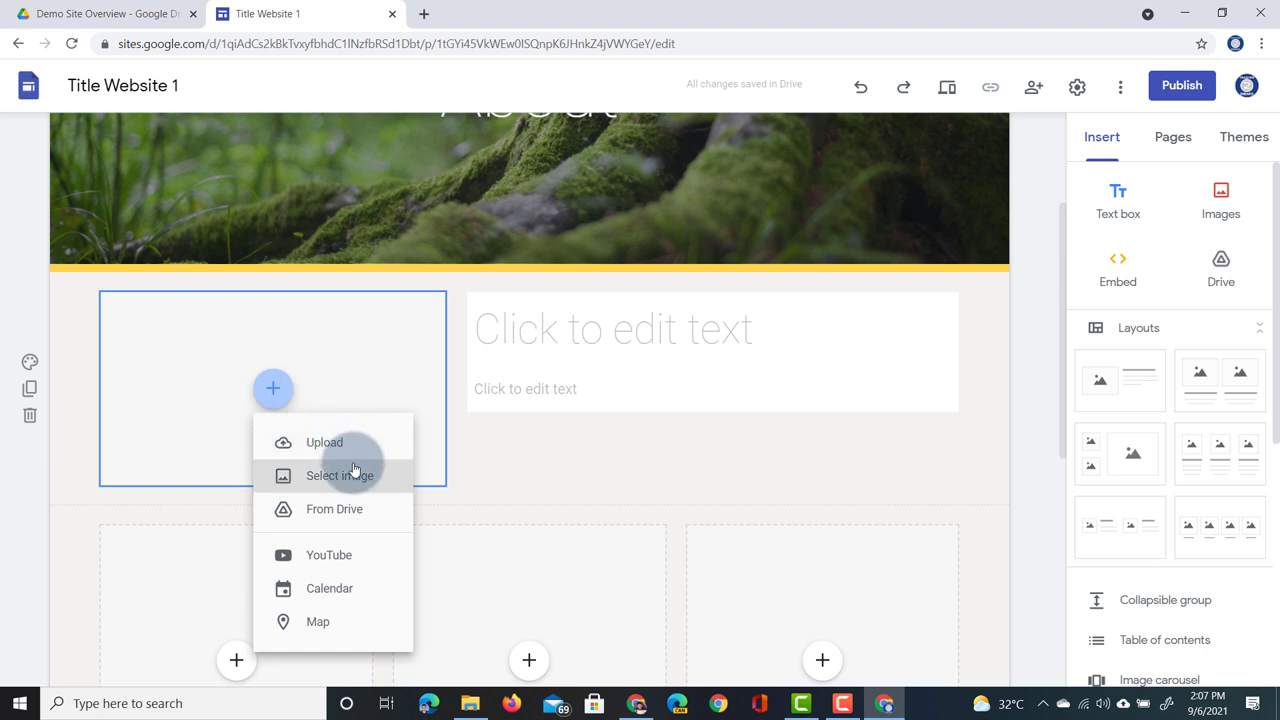
click(350, 563)
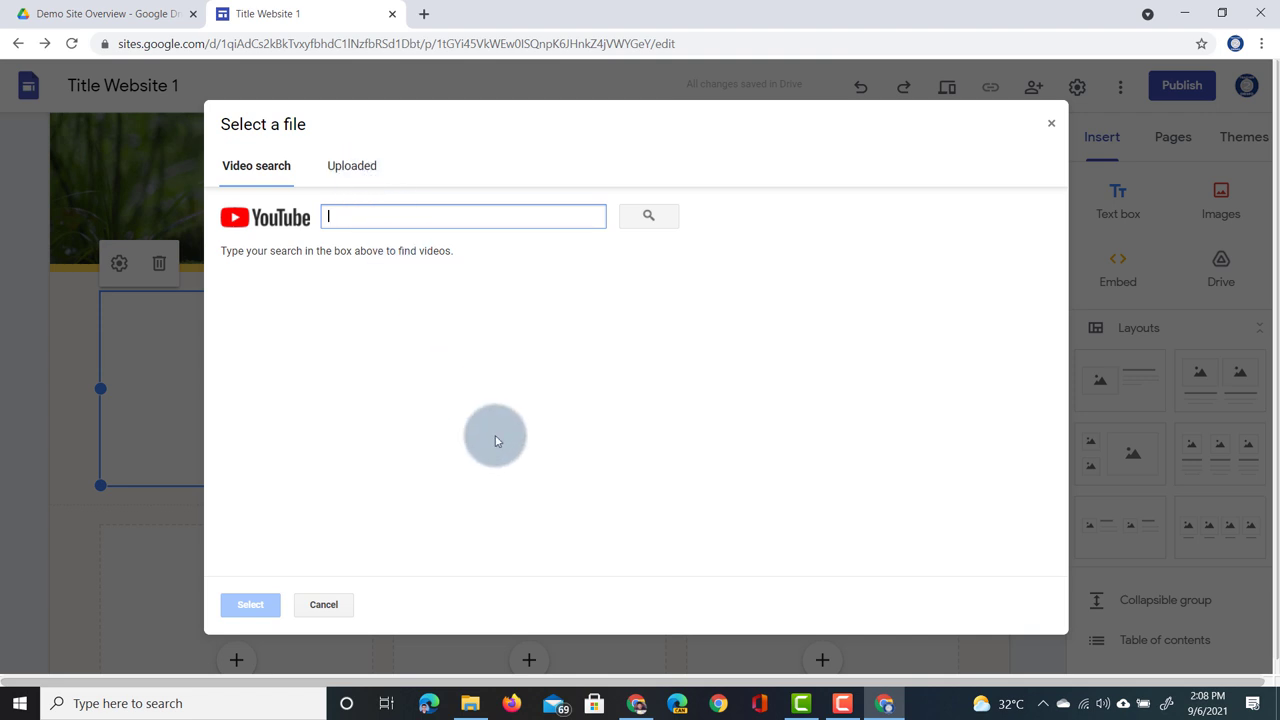
click(636, 703)
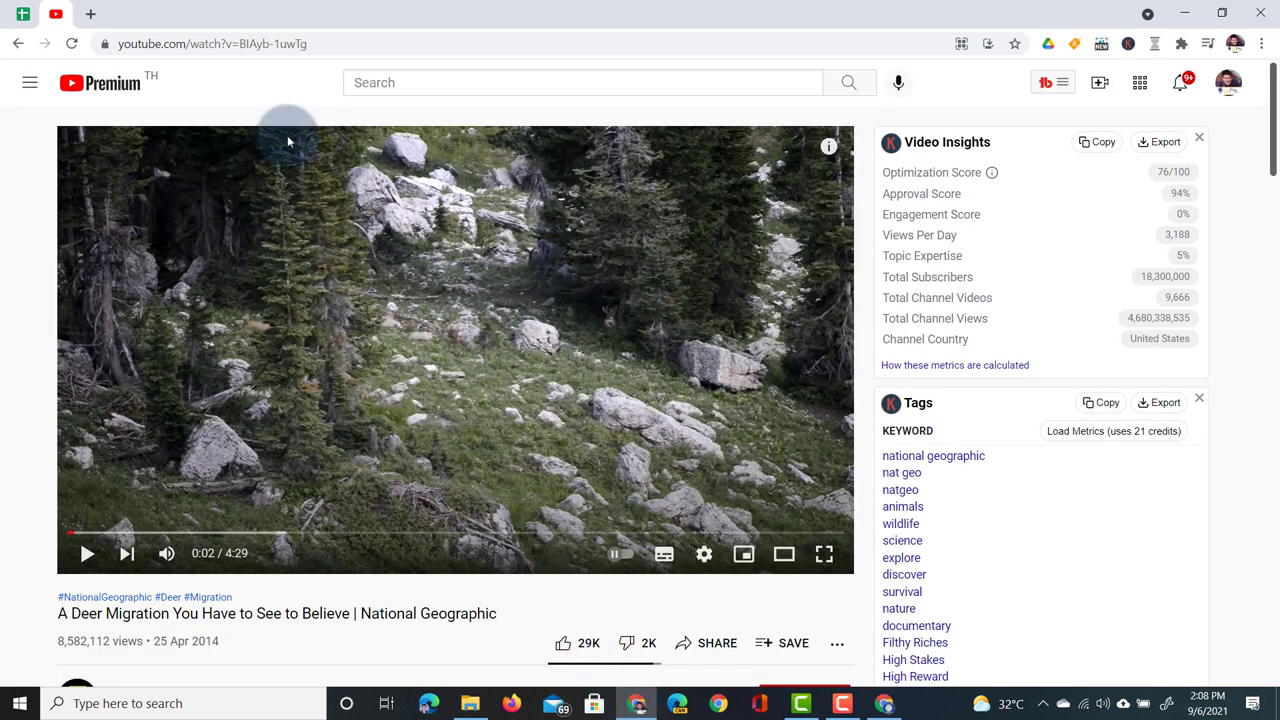
click(230, 43)
key(ctrl+c)
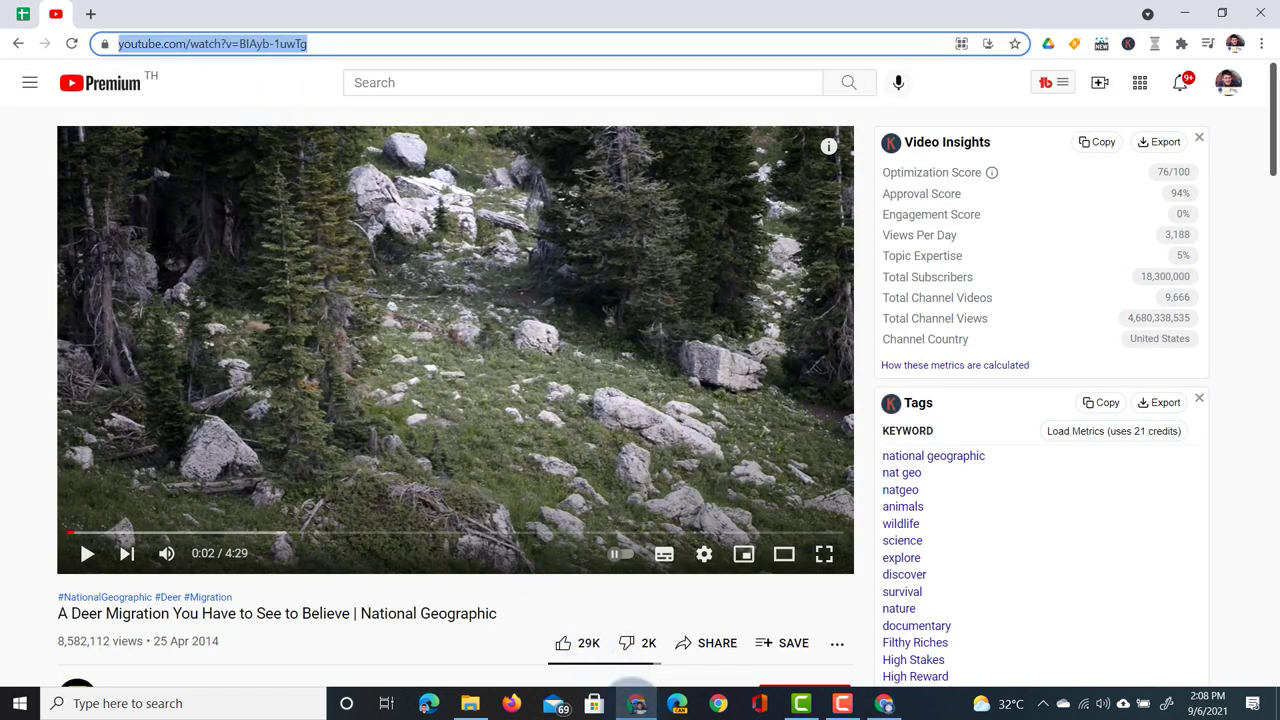
Search with the copied URL in the site's video picker and insert the deer migration video into the placeholder
click(884, 703)
key(ctrl+v)
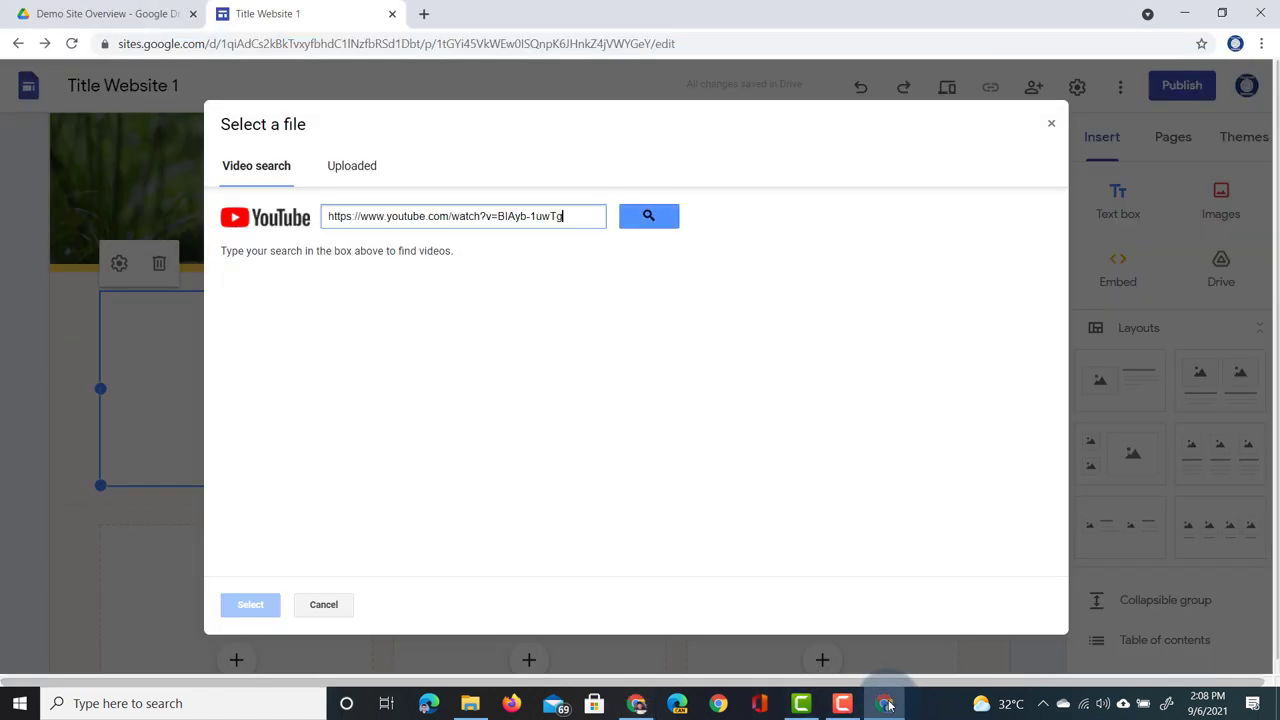
click(652, 215)
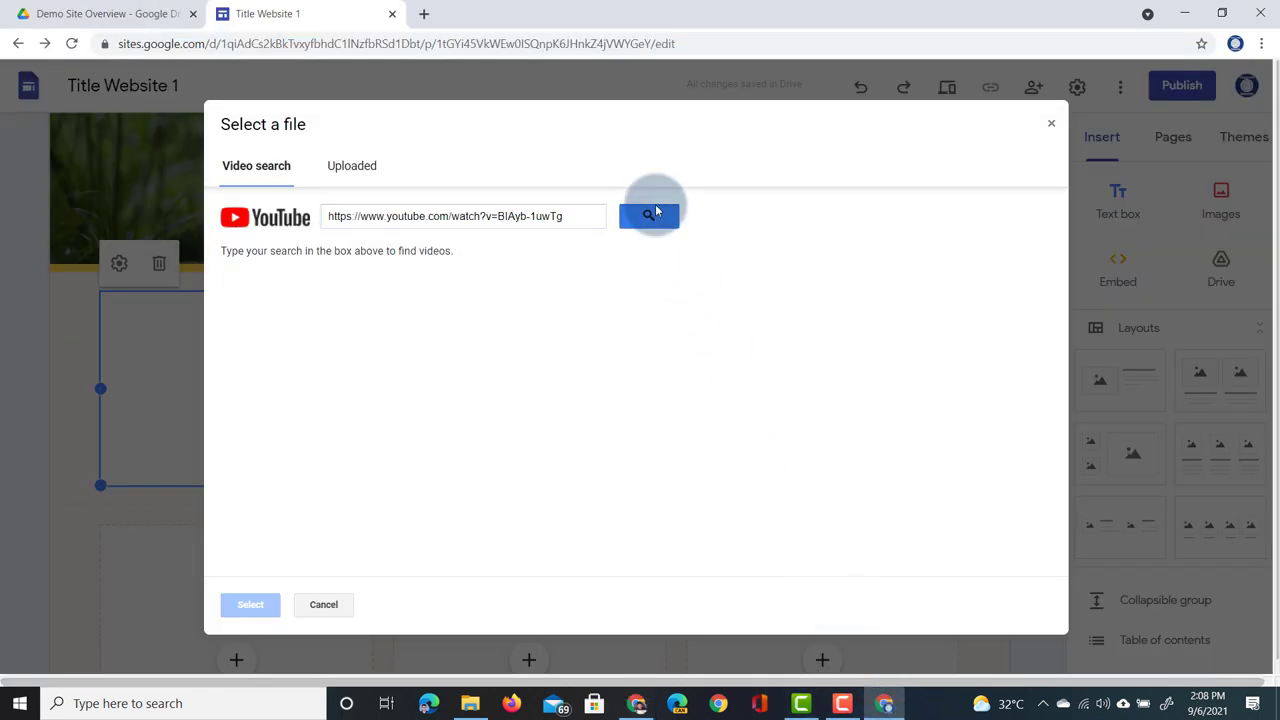
click(404, 287)
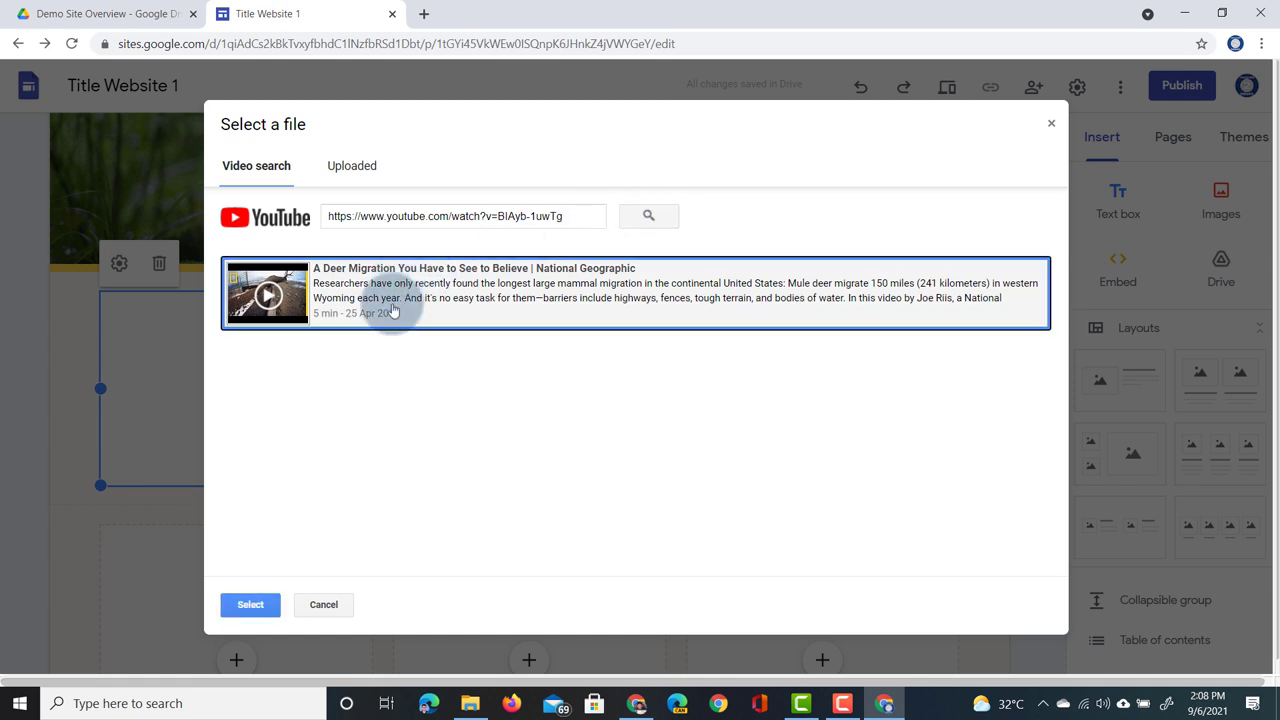
click(251, 605)
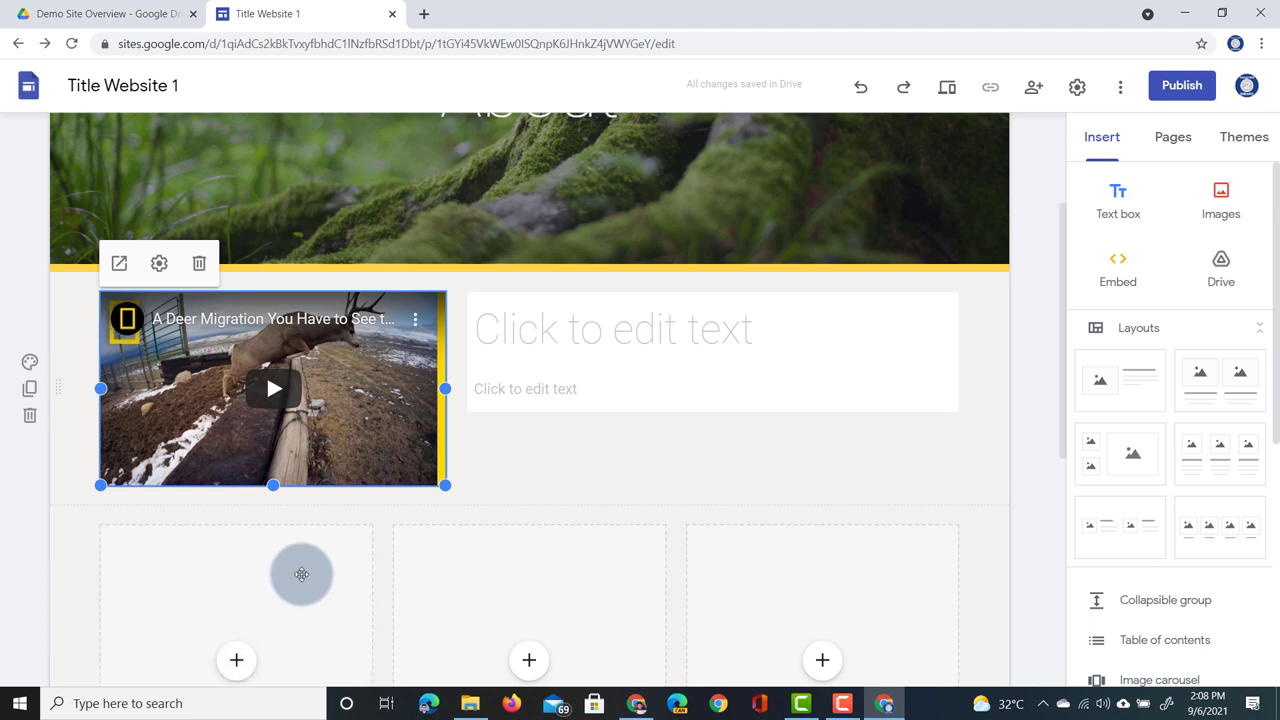
Title the text beside the video "Deer migration" and enter the body "Find out all about Deer migration in this video from National Geographic"
click(668, 325)
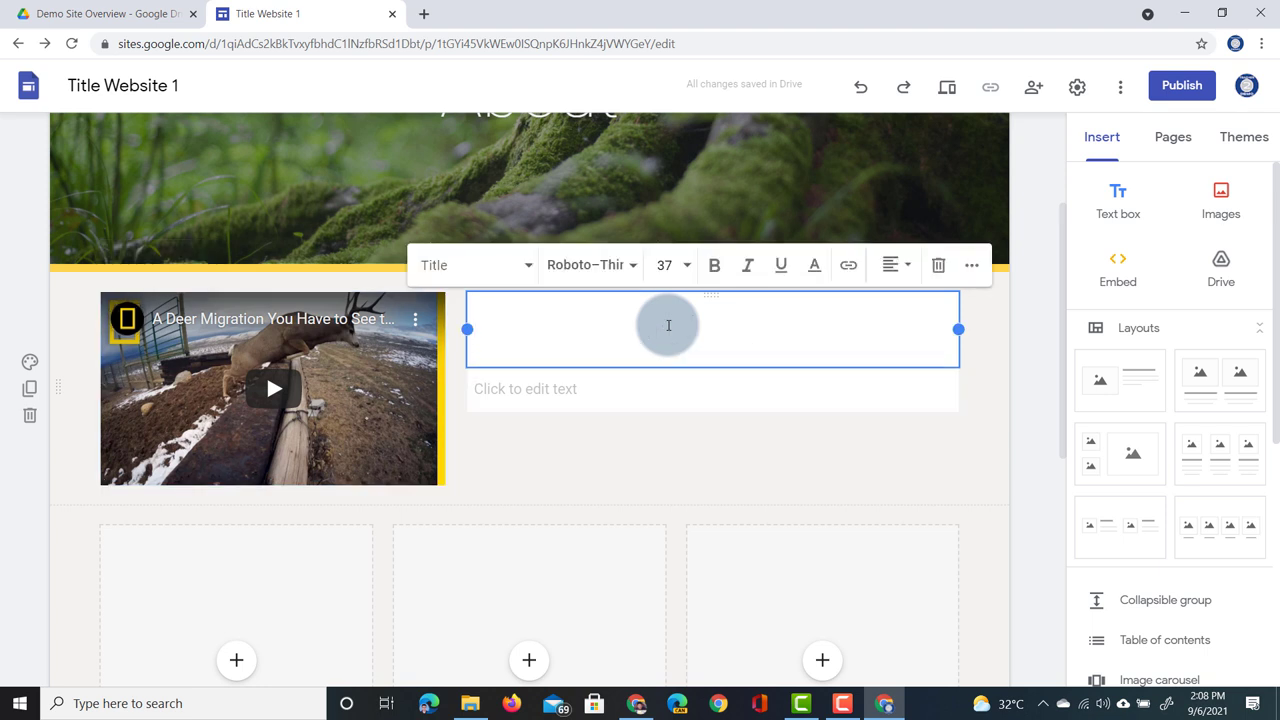
text(Dee)
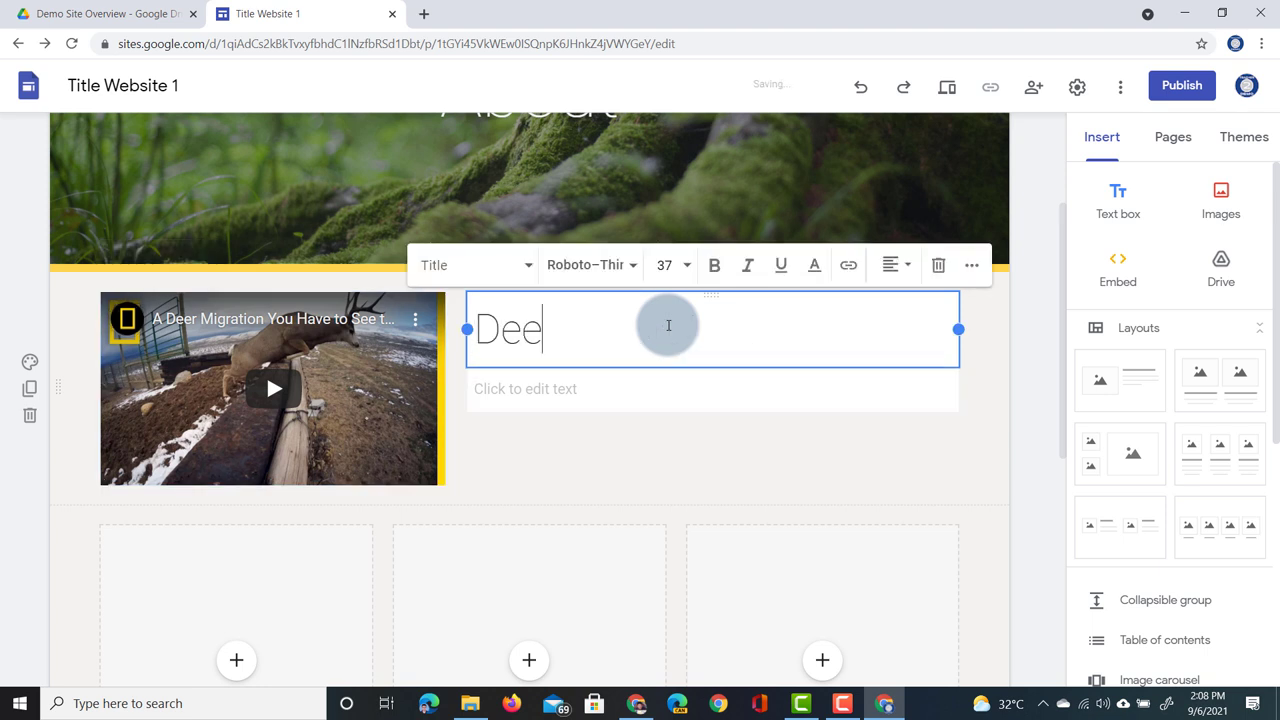
text(r migration)
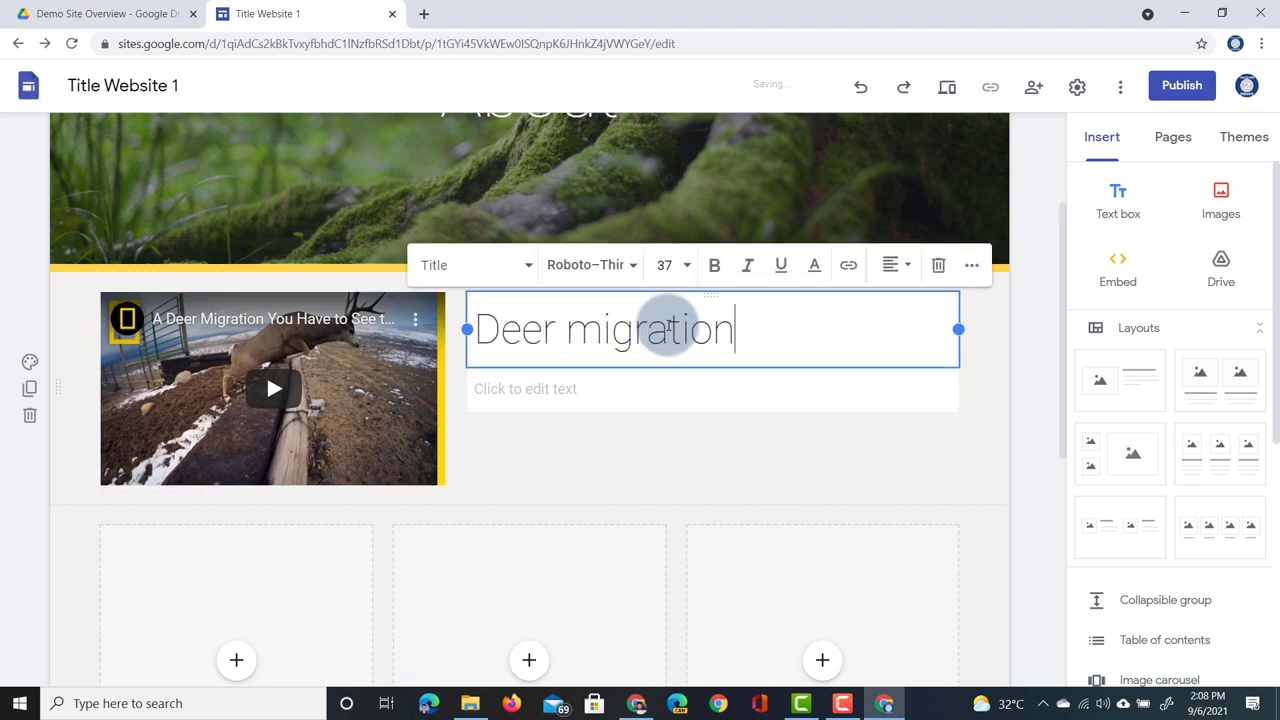
click(557, 389)
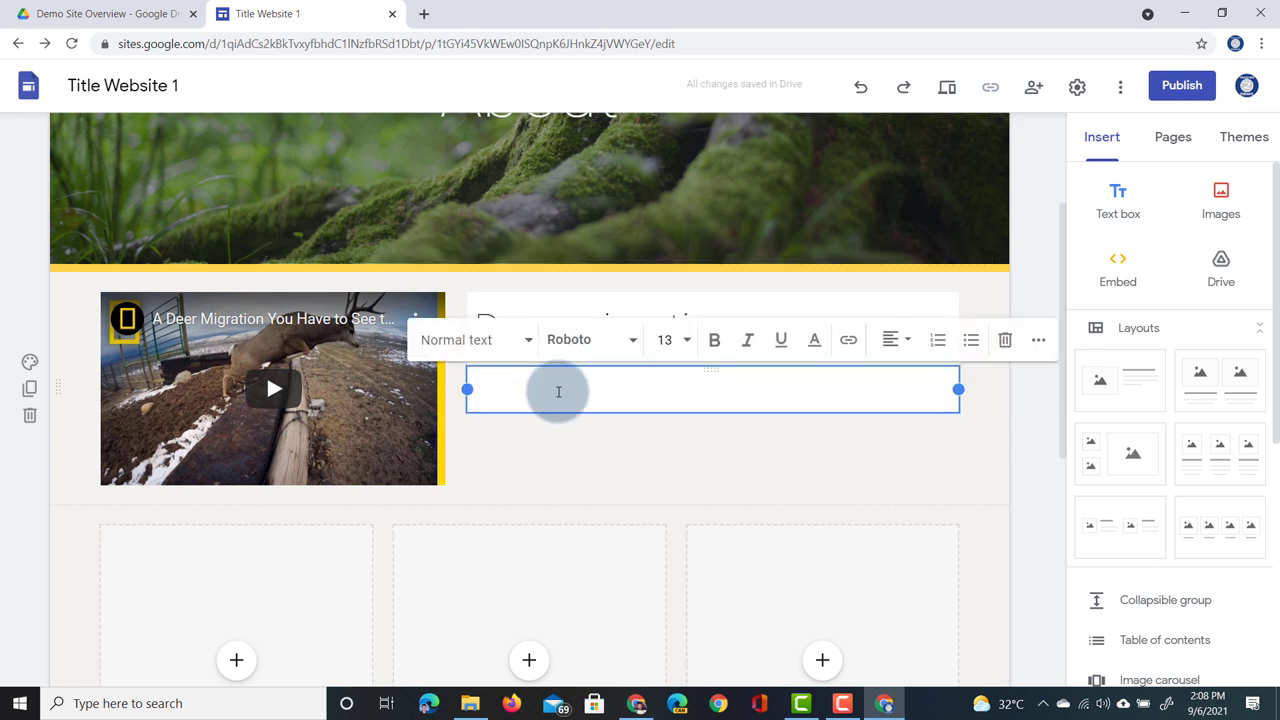
text(Fin)
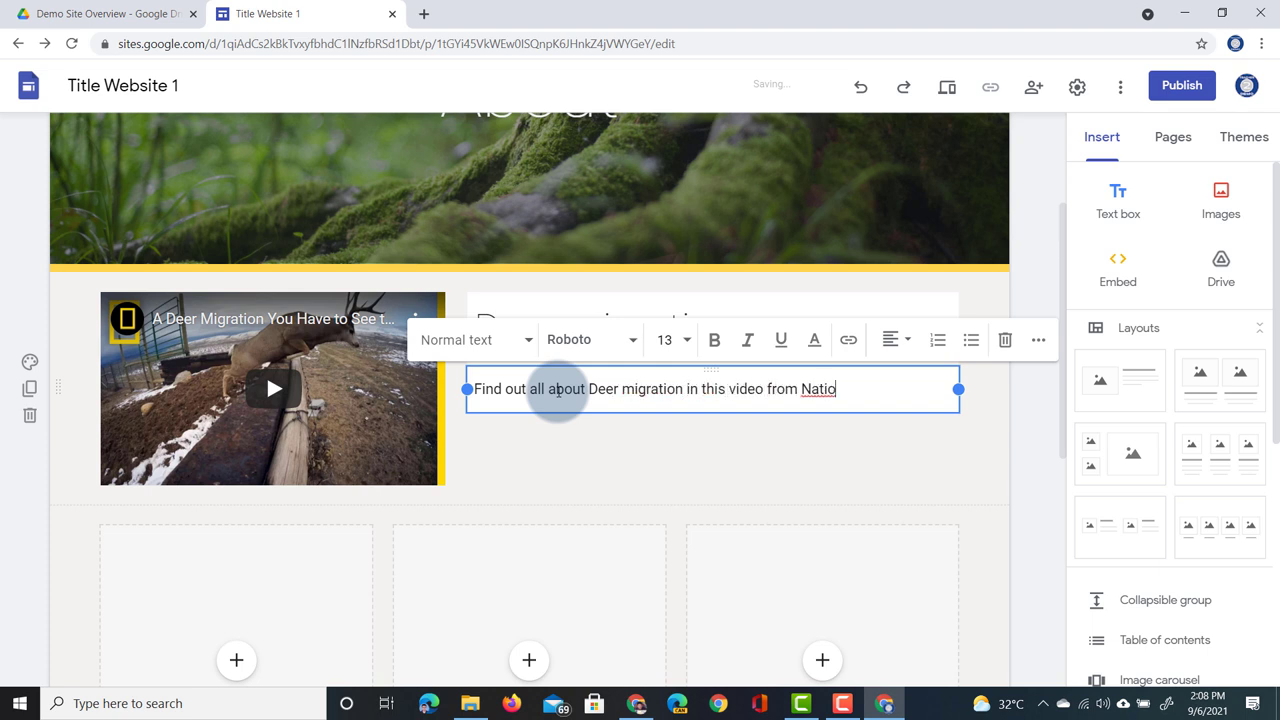
text(ographic)
key(Escape)
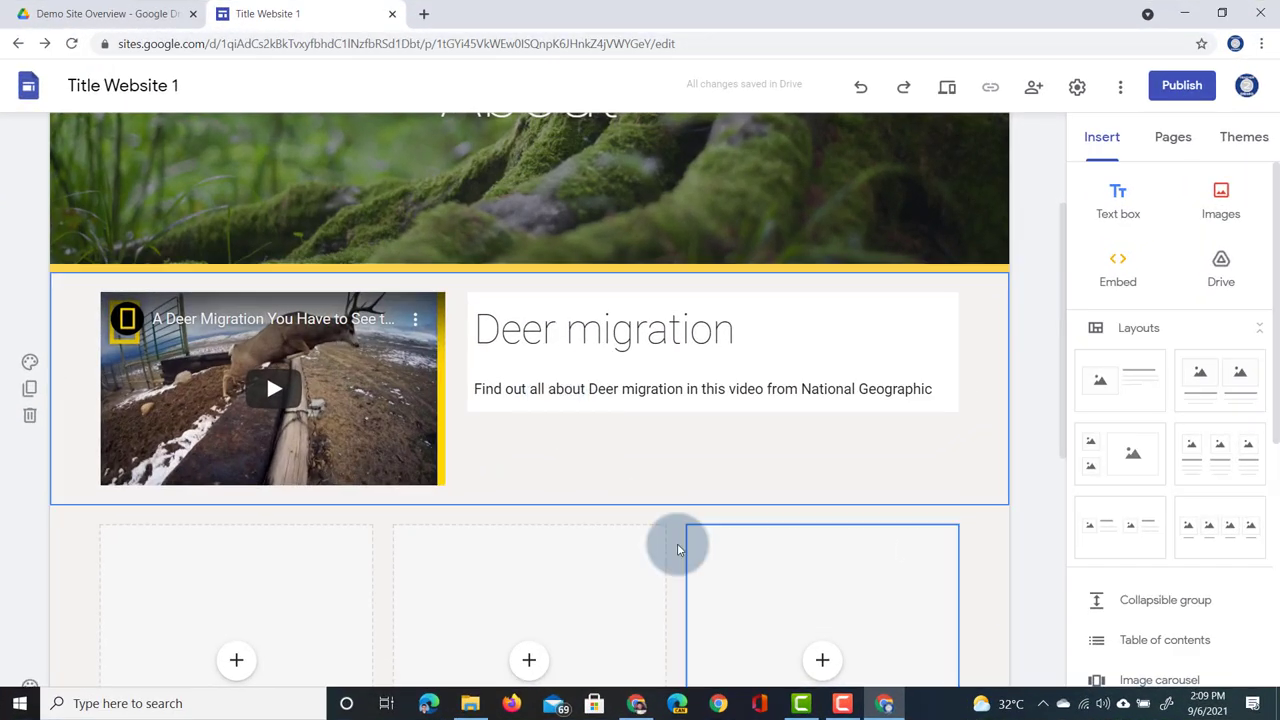
scroll(975, 281, down, 2)
scroll(677, 548, down, 3)
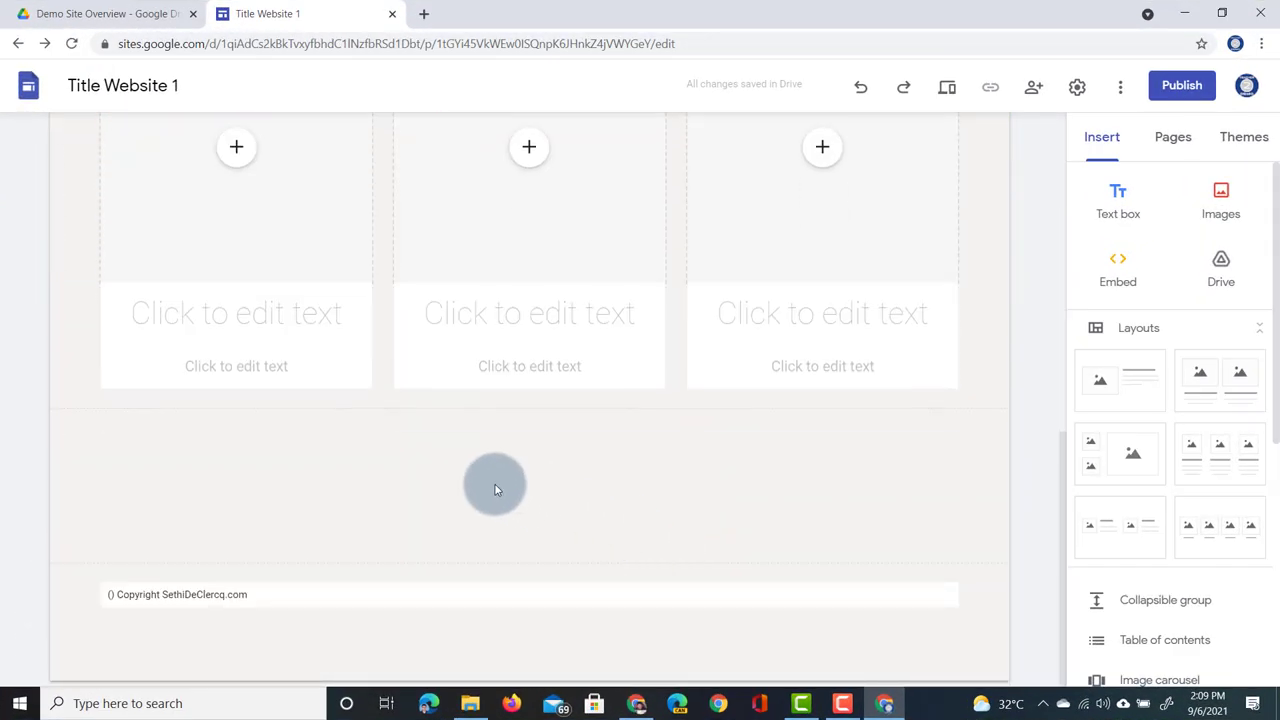
click(1100, 138)
scroll(1166, 432, down, 4)
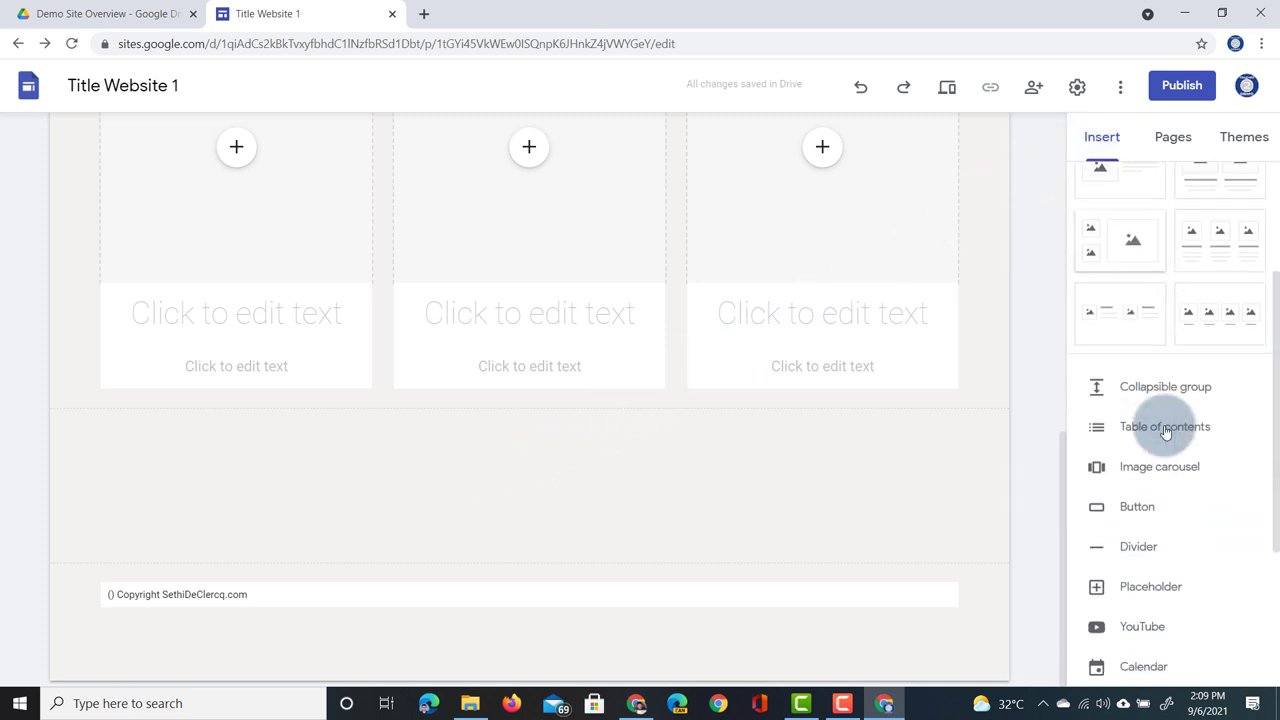
click(1162, 432)
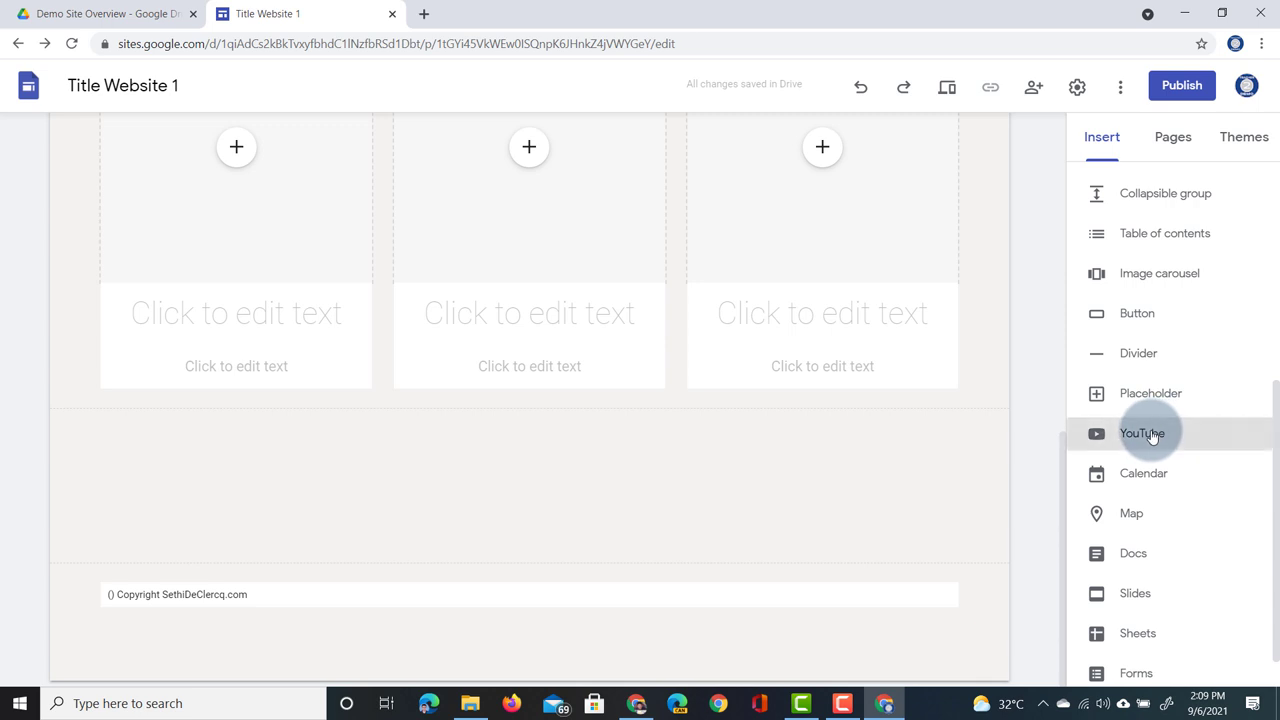
text(https://www.youtube.com/watch?v=BlAyb-1uwTg)
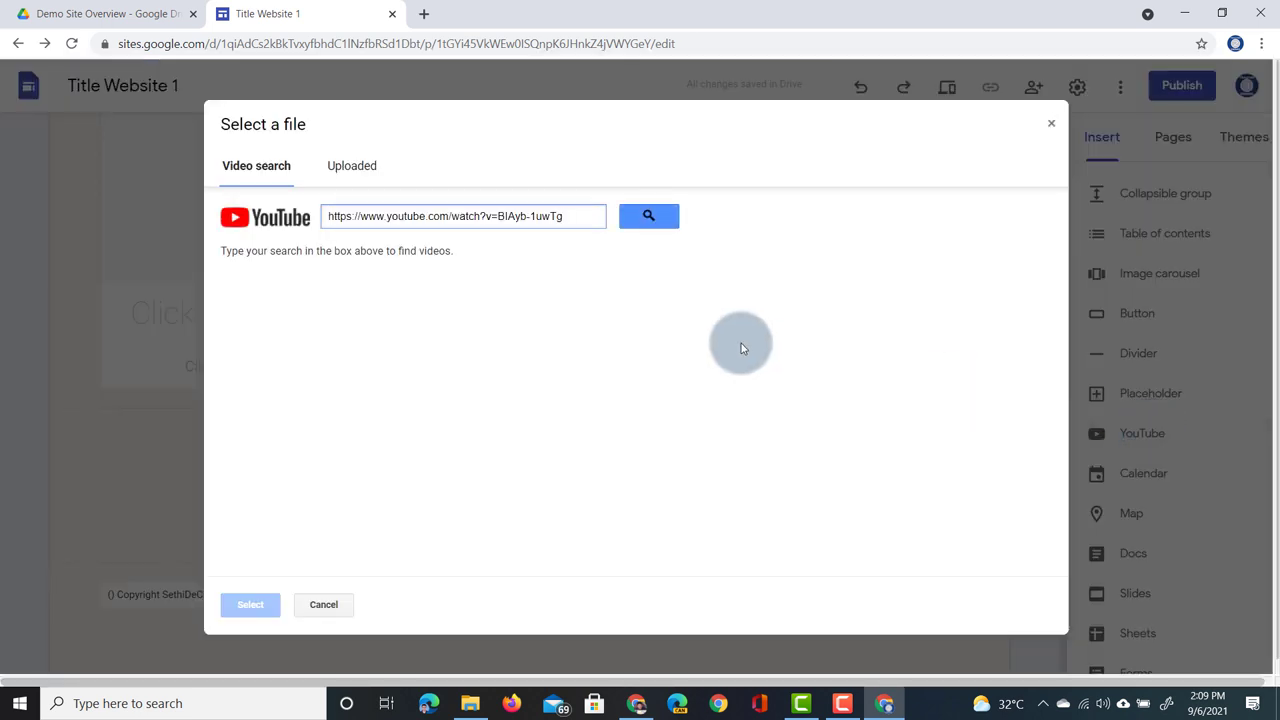
click(647, 216)
click(366, 295)
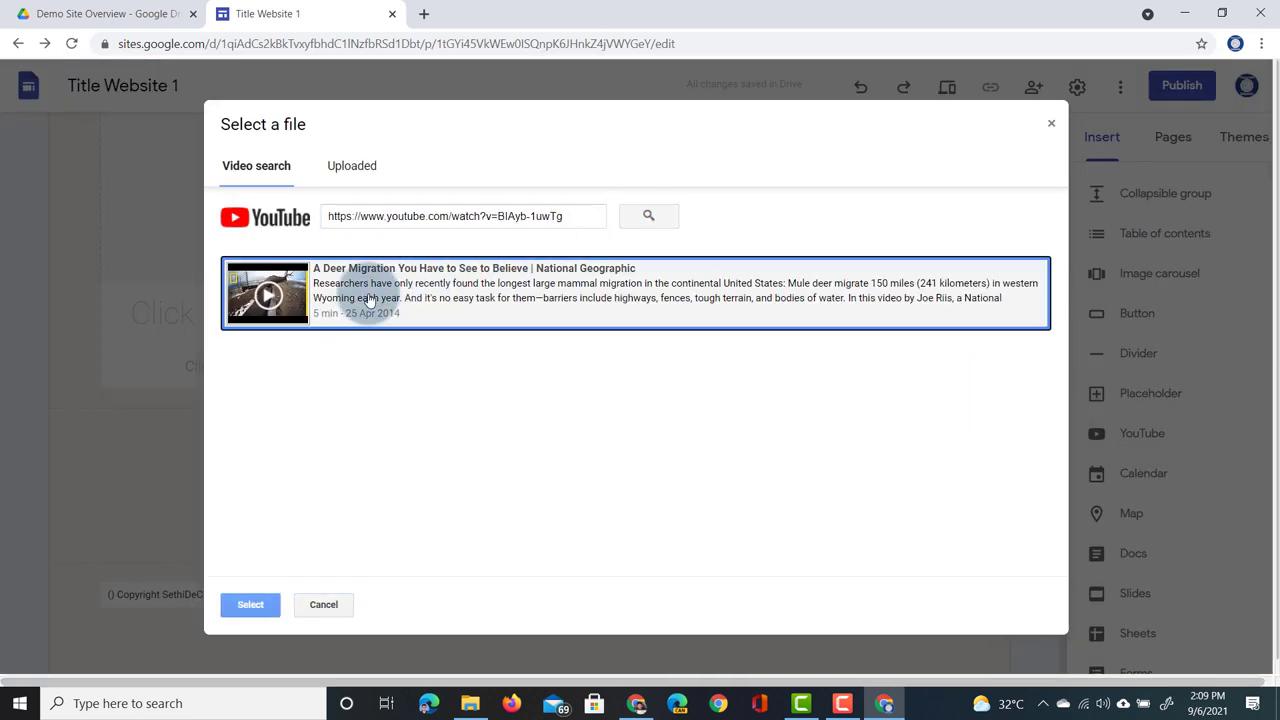
click(246, 605)
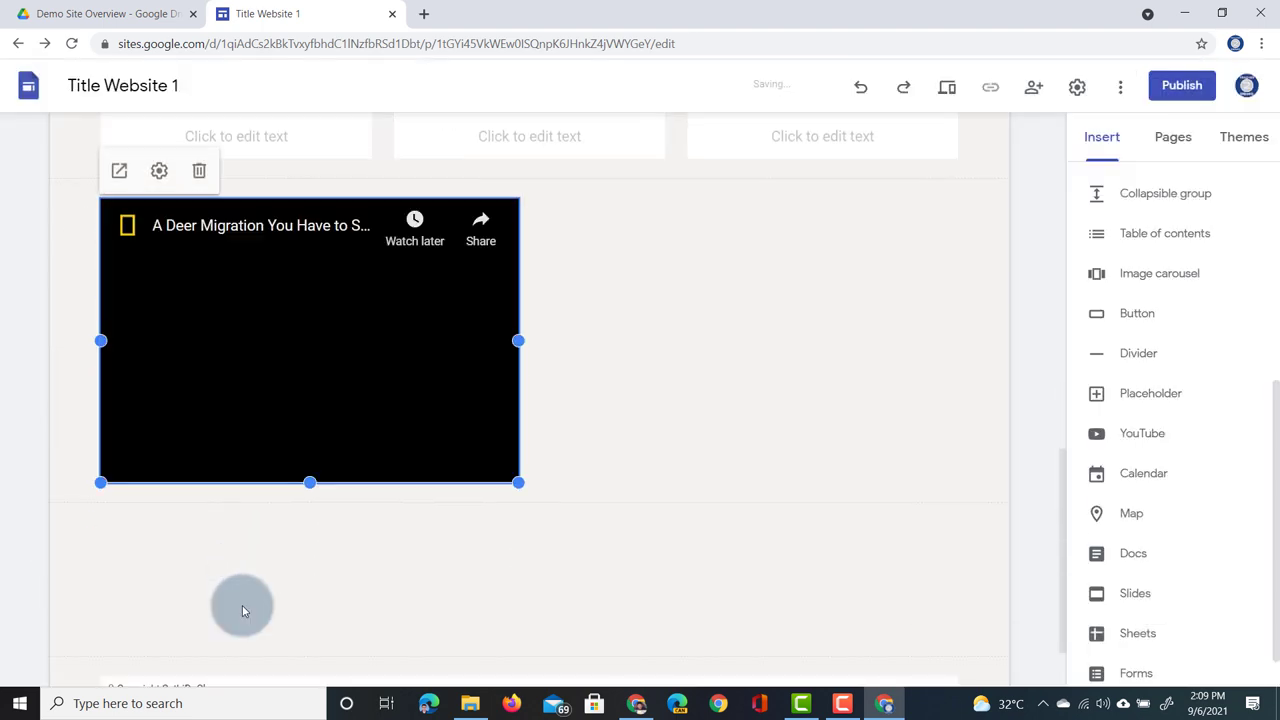
Shrink the newly inserted lower video from its corner to the same width as the video in the upper section
scroll(569, 381, up, 6)
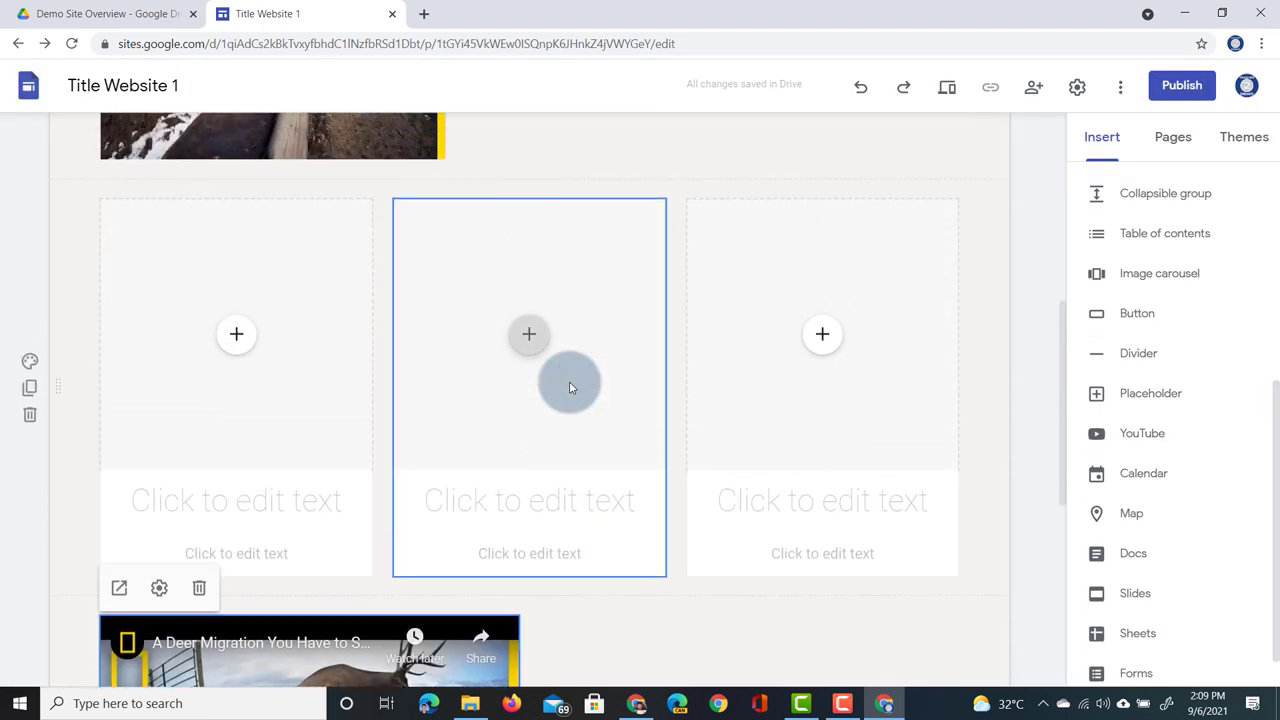
scroll(464, 298, down, 6)
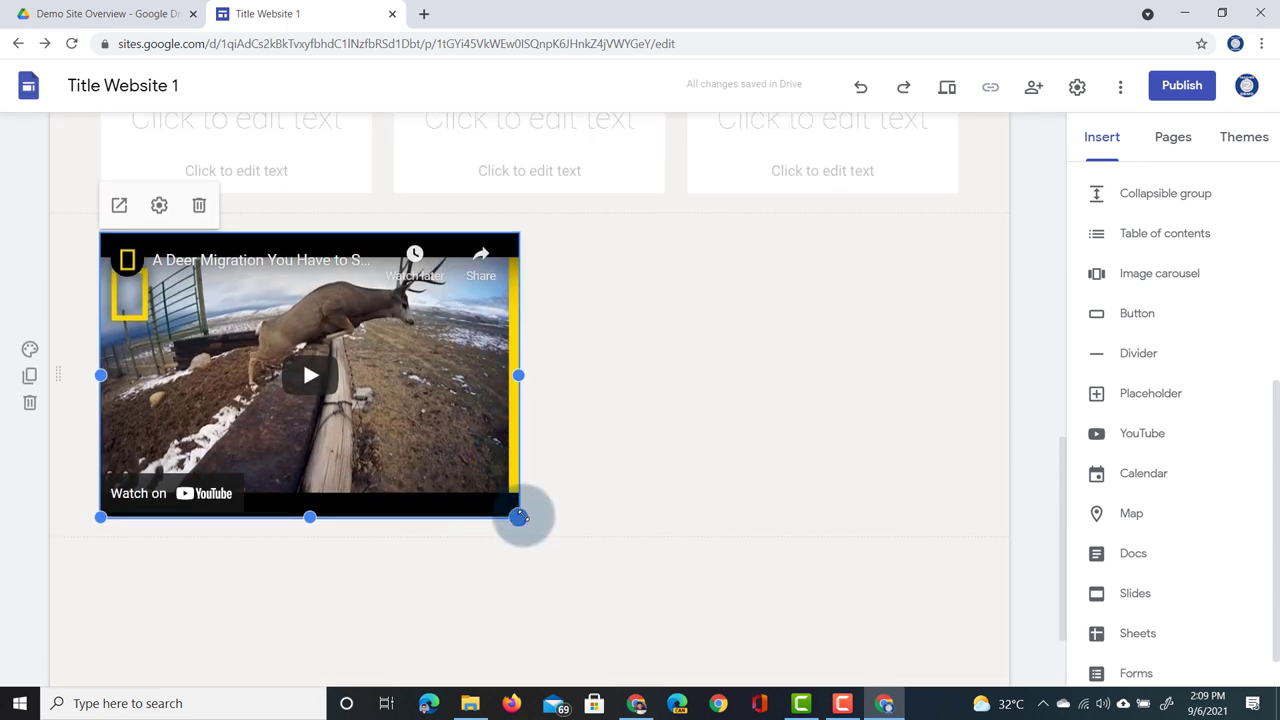
drag(518, 517, 441, 466)
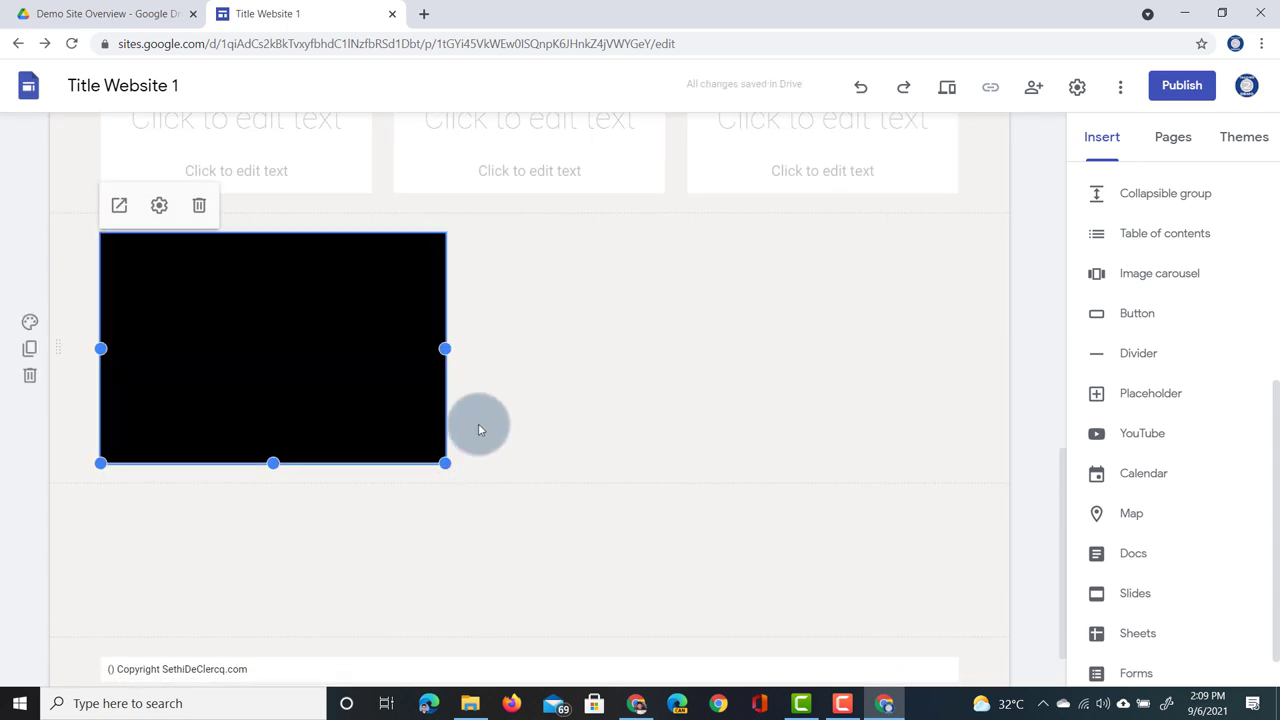
Add a text box in the empty space beside the lower video and enter "Deer Migration"
click(659, 257)
double_click(659, 257)
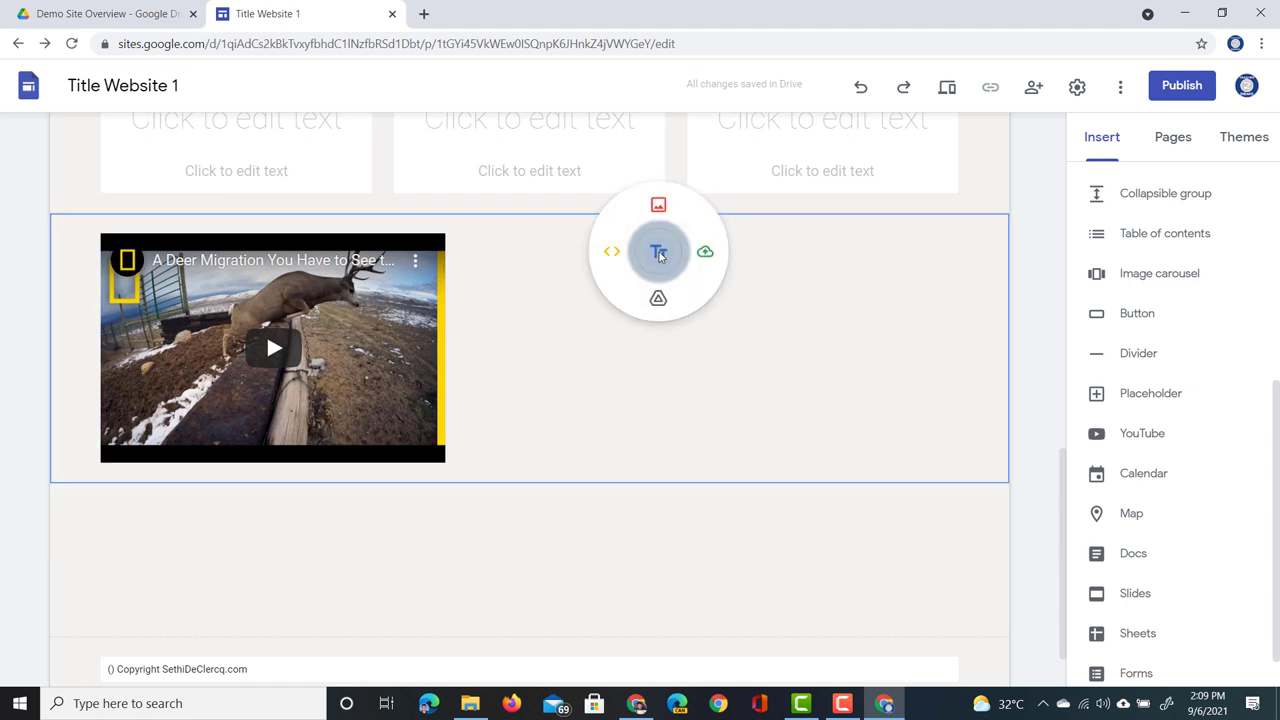
click(659, 257)
text(Deer Migration)
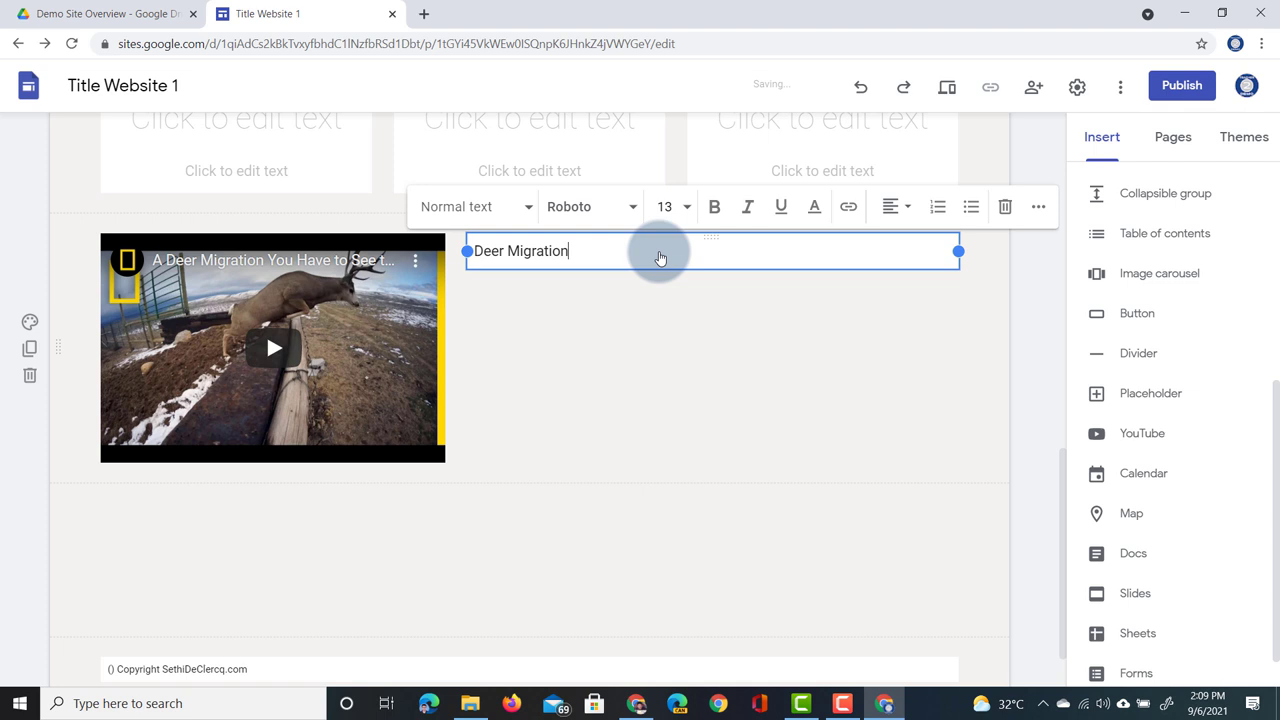
Apply the Title style to the "Deer Migration" text beside the lower video
triple_click(531, 250)
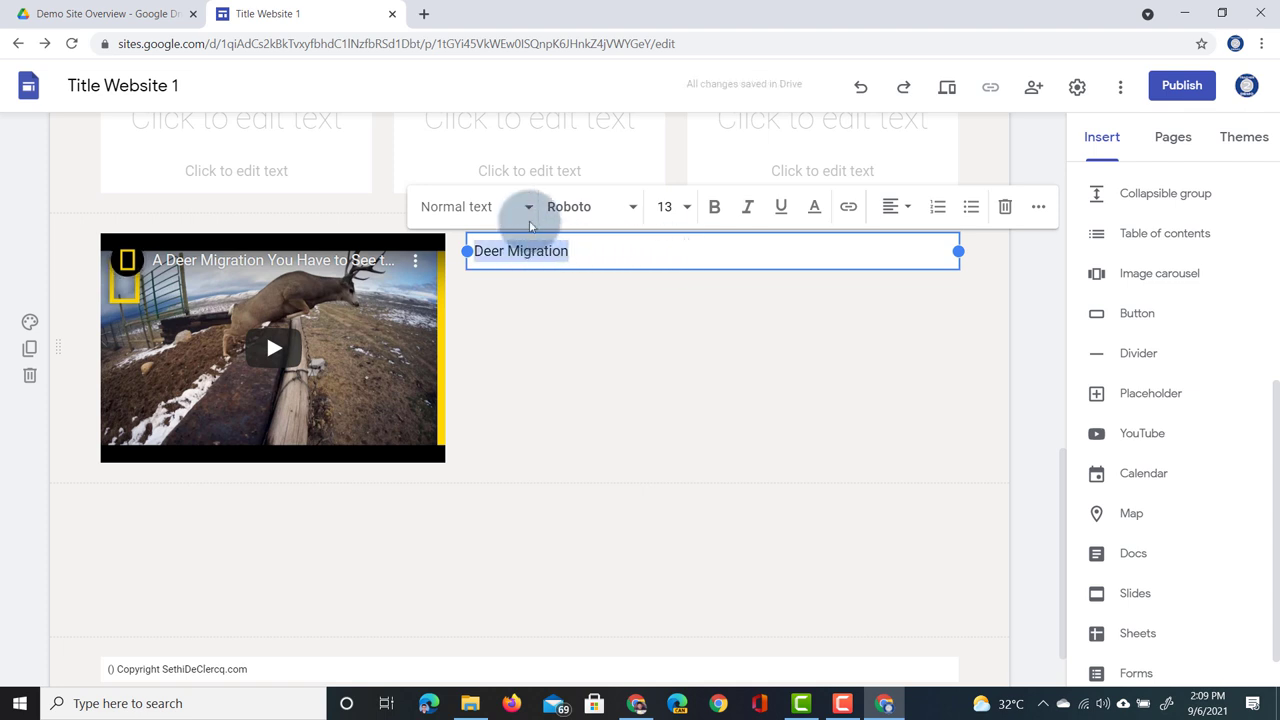
click(524, 206)
click(477, 251)
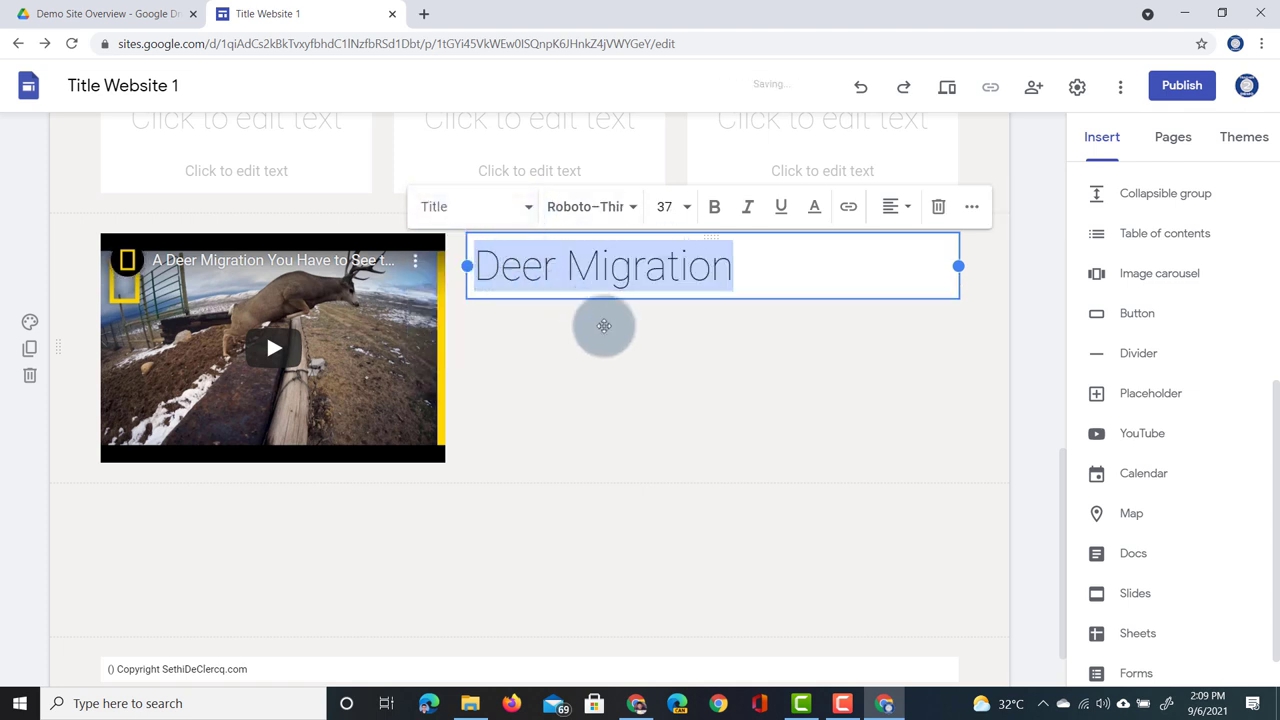
Add a text box under the lower "Deer Migration" title and enter "Find out about Deer Migration"
click(604, 325)
double_click(612, 335)
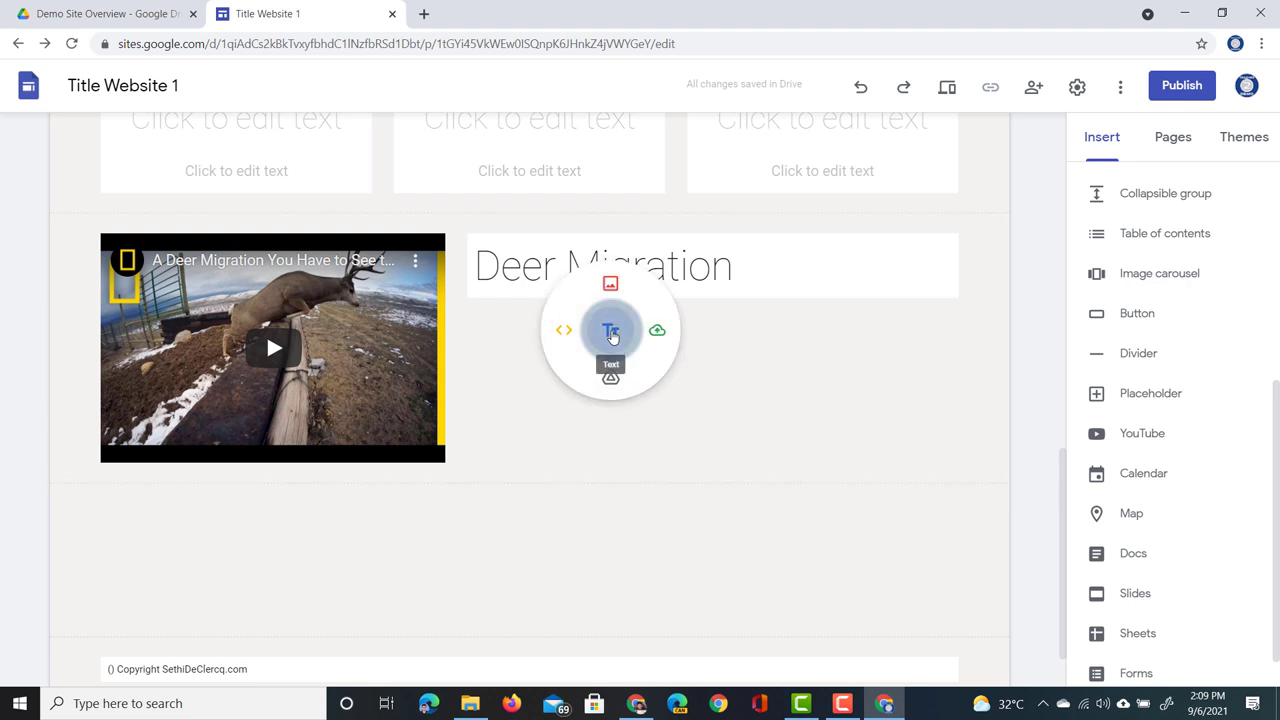
click(612, 330)
text(F)
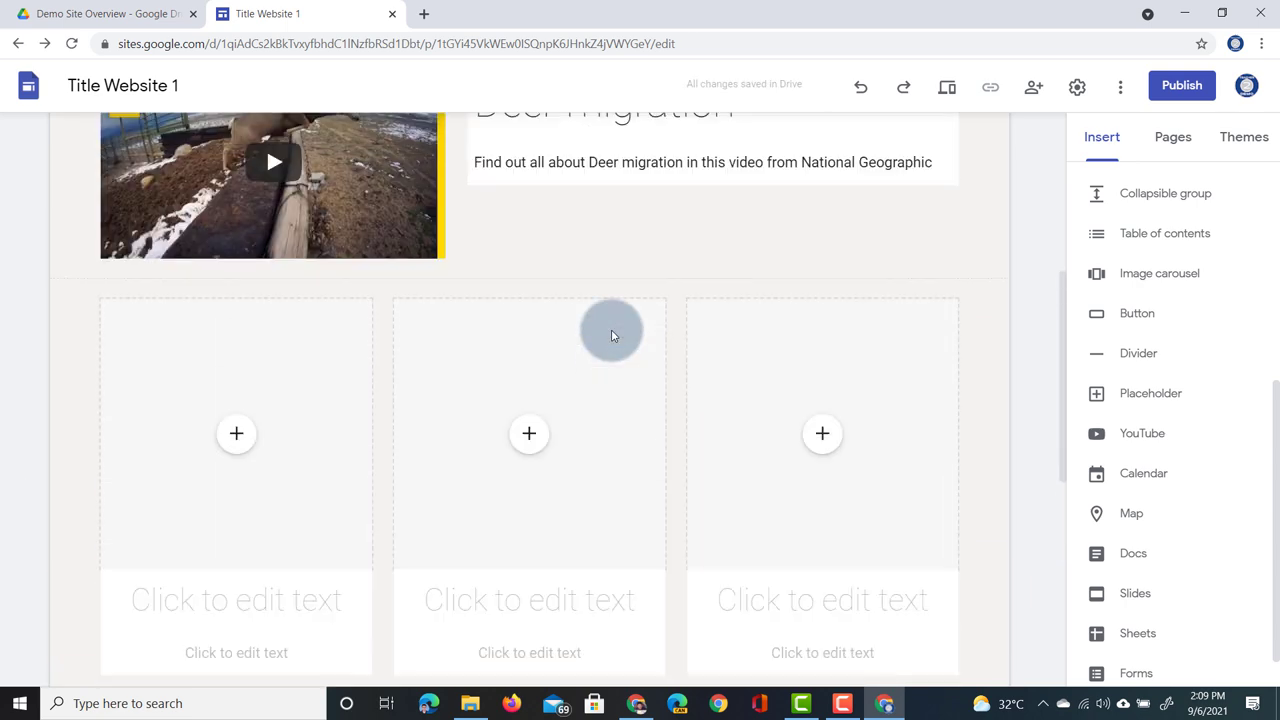
Insert a collapsible group below the lower video section and give it the heading "More info"
scroll(612, 335, up, 2)
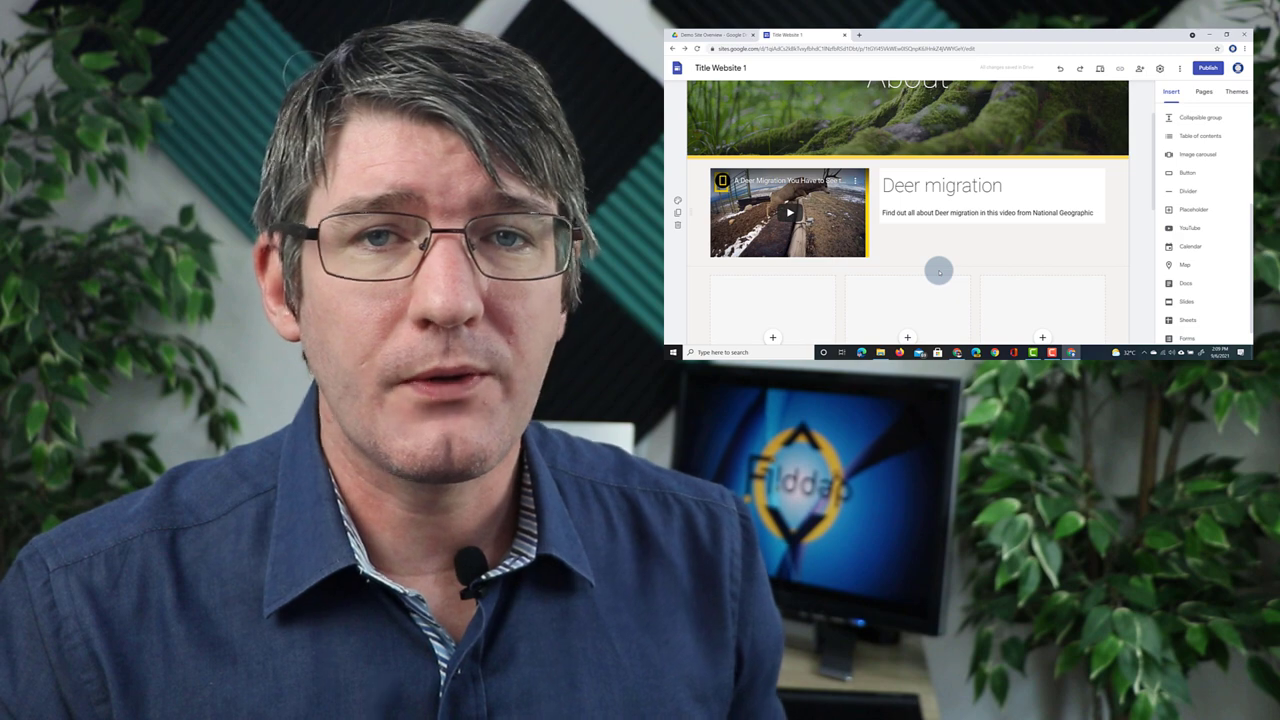
scroll(939, 271, down, 2)
scroll(939, 271, down, 1)
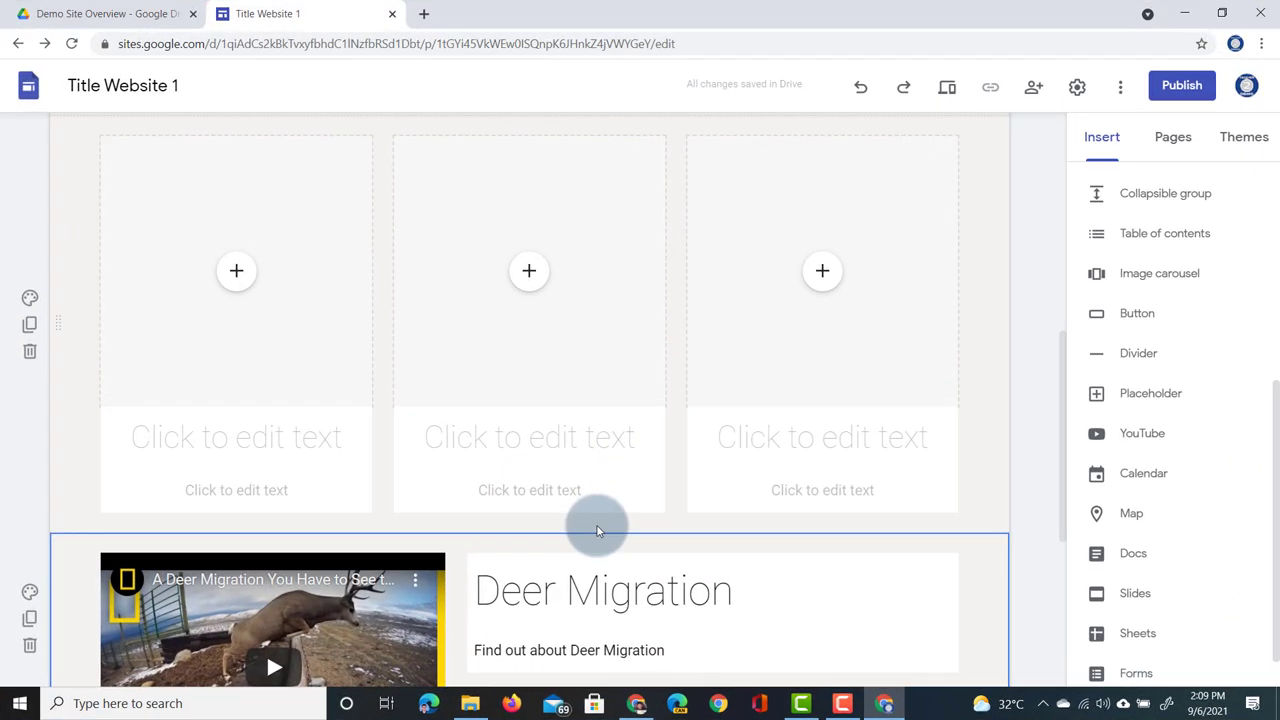
scroll(939, 271, down, 4)
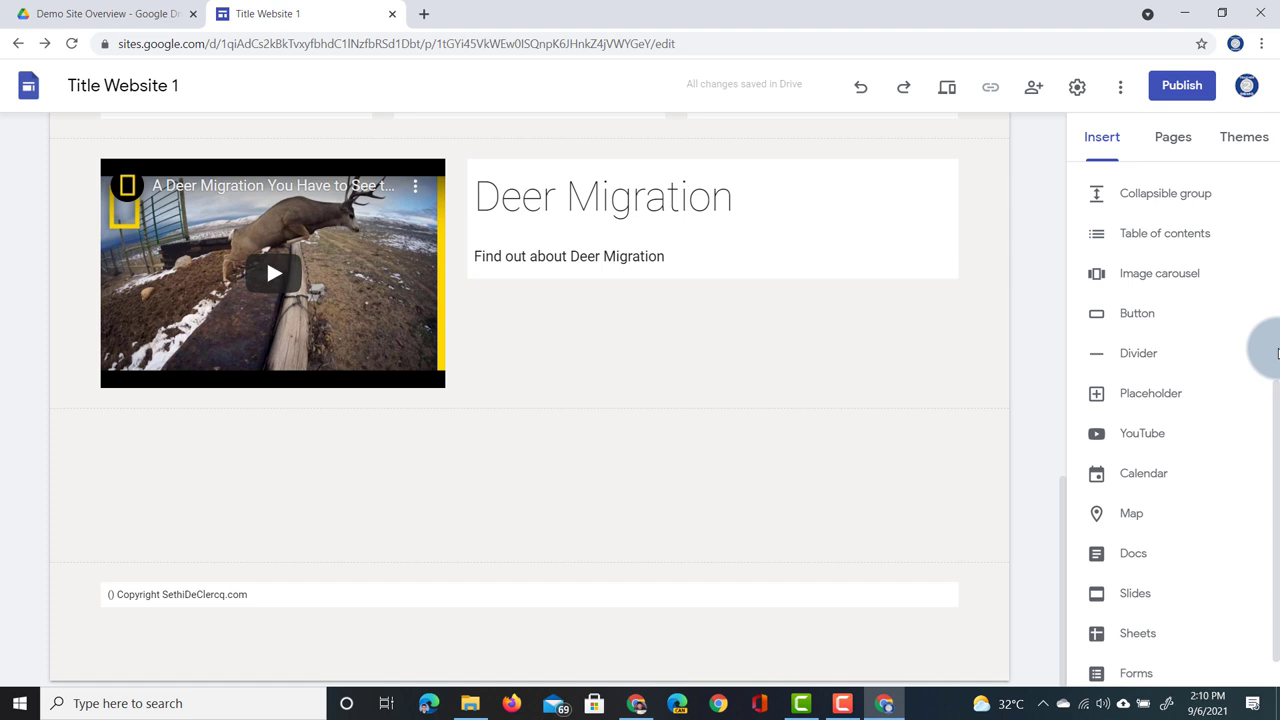
scroll(1195, 428, up, 4)
scroll(1191, 432, down, 4)
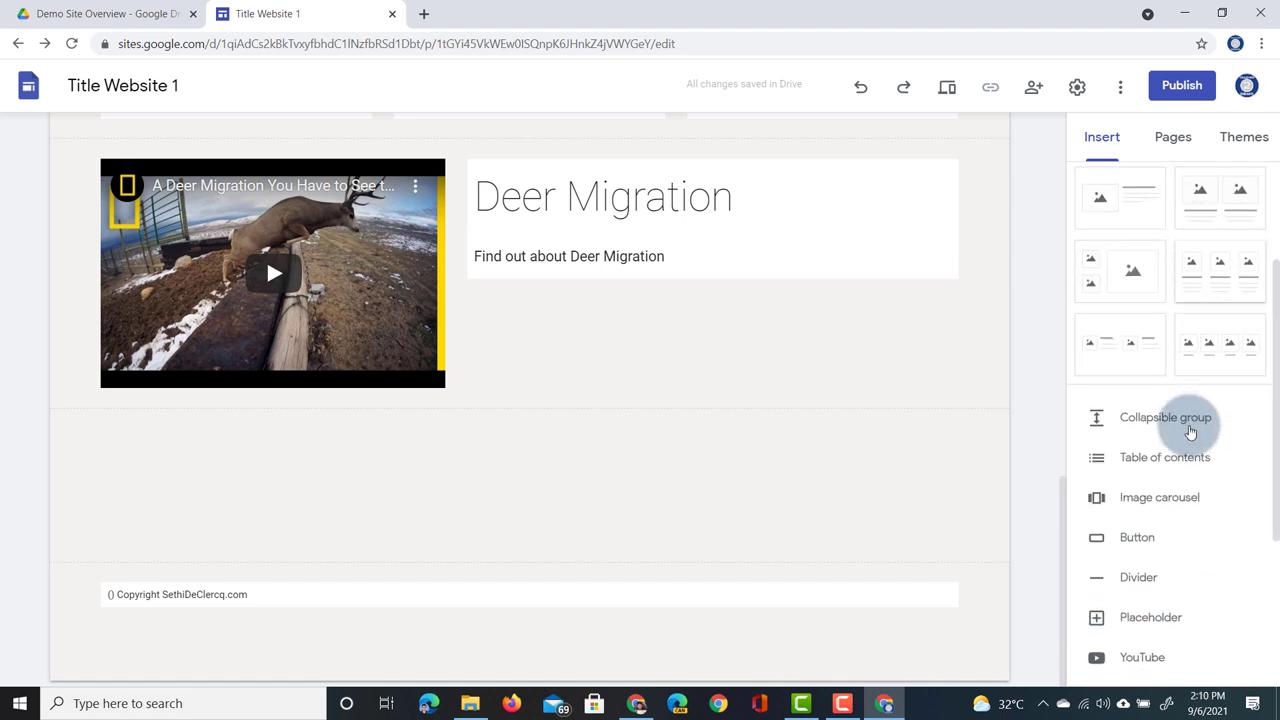
click(1177, 428)
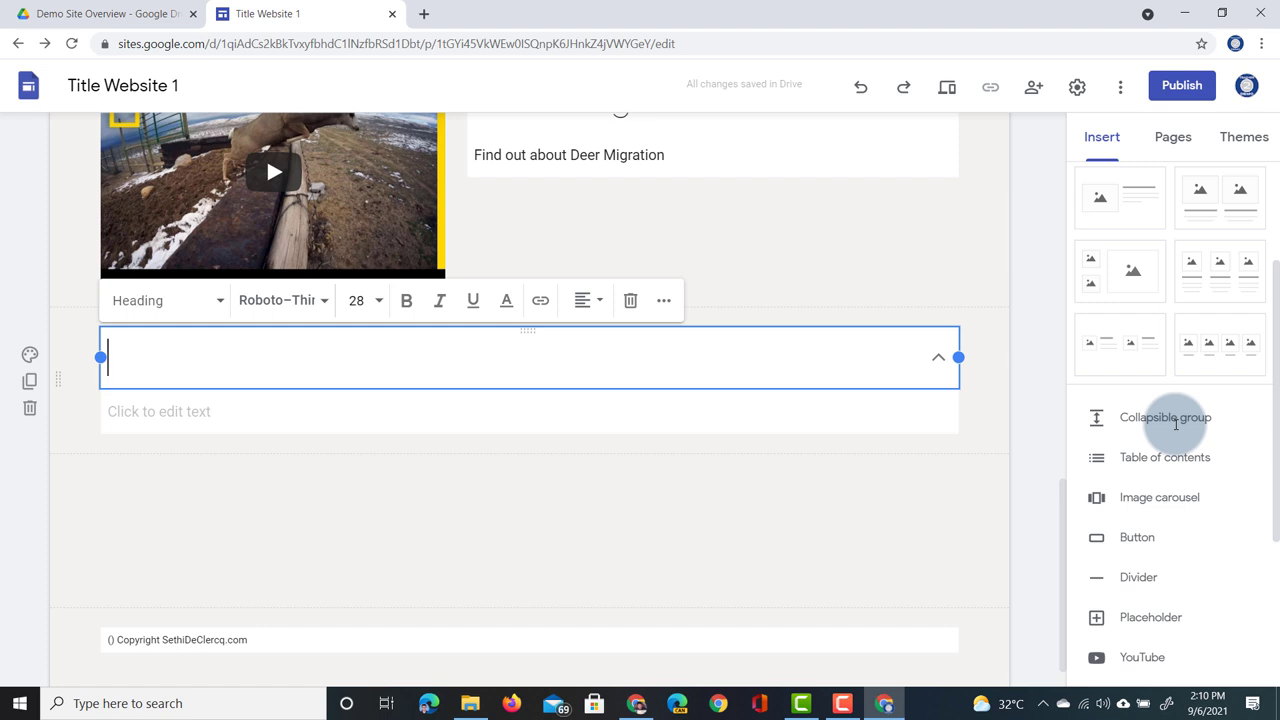
text(More i)
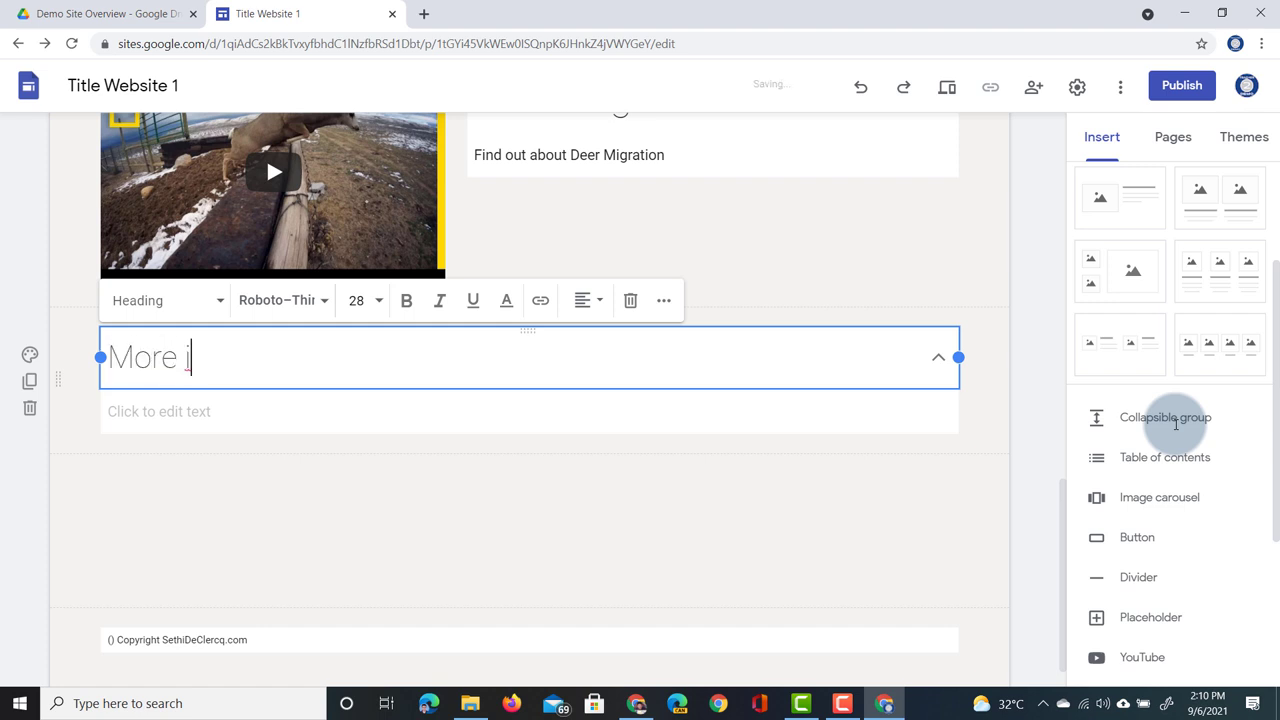
text(f)
key(BackSpace)
text(nfo)
key(Return)
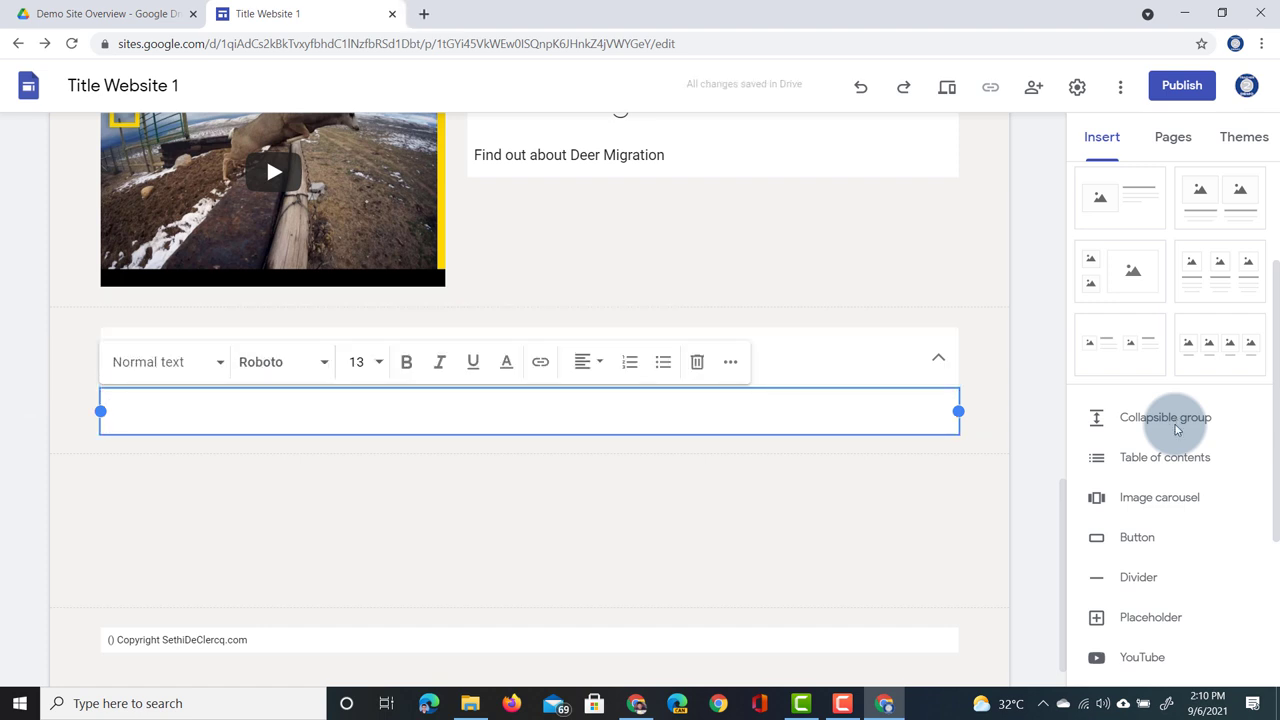
Fill the collapsible group's body with three paragraphs about deer, starting "Deer or true deer are hoofed ruminant mammals", and remove the blank lines between them
text(Deer or true deer are hoofed ruminant mammals forming the family Cervidae. The two main groups of deer are the Cervinae, including the muntjac, the elk (wapiti), the red deer, and the fallow deer; and the Capreolinae, including the reindeer (caribou), white-tailed deer, the roe deer, and the moose. Male deer of all species (except the Chinese water deer) as well as female reindeer, grow and shed new antlers each year. In this they differ from permanently horned antelope, which are part of a different family (Bovidae) within the same order of even-toed ungulates (Artiodactyla).  The musk deer (Moschidae) of Asia and chevrotains (Tragulidae) of tropical African and Asian forests are separate families that are also in the ruminant clade Ruminantia; they are not especially closely related to Cervidae.  Deer appear in art from Paleolithic cave paintings onwards, and they have played a role in mythology, religion, and literature throughout history, as well as in heraldry, such as red deer that appear in the coat of arms of Åland.[2] Their economic importance includes the use of their meat as venison, their skins as soft, strong buckskin, and their antlers as handles for knives. Deer hunting has been a popular activity since at least the Middle Ages and remains a resource for many families today.)
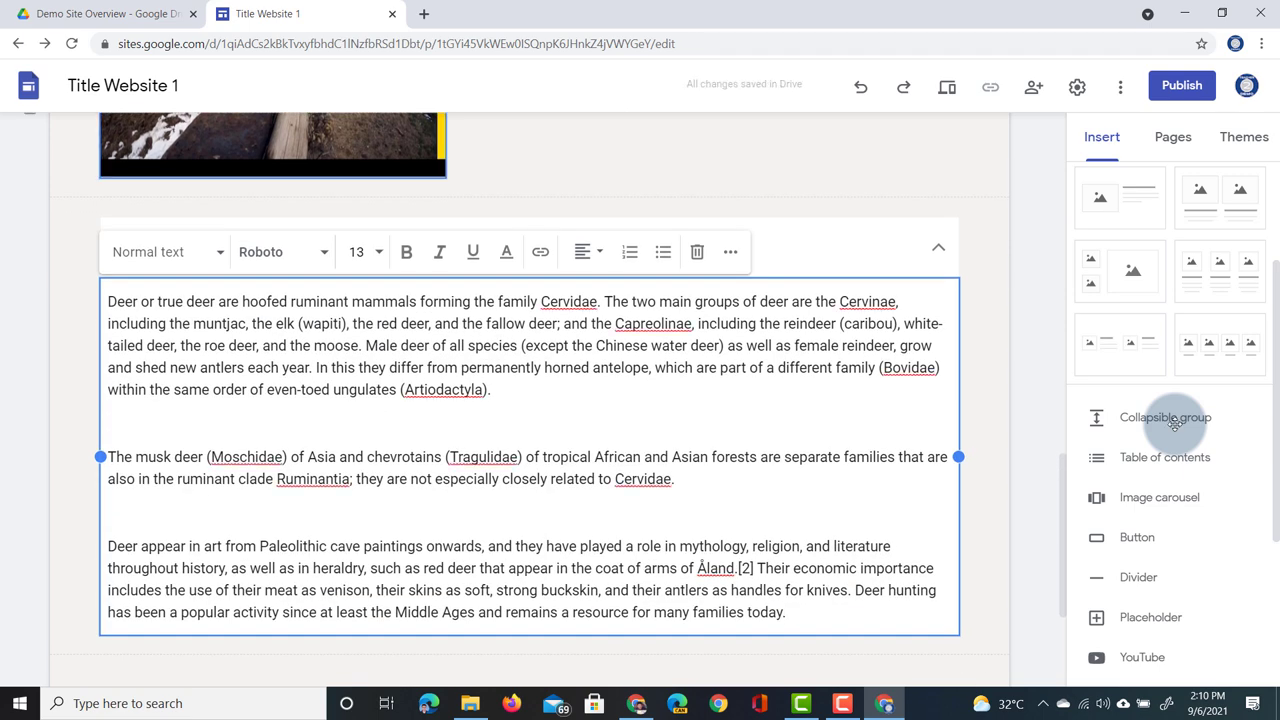
click(224, 422)
key(Delete)
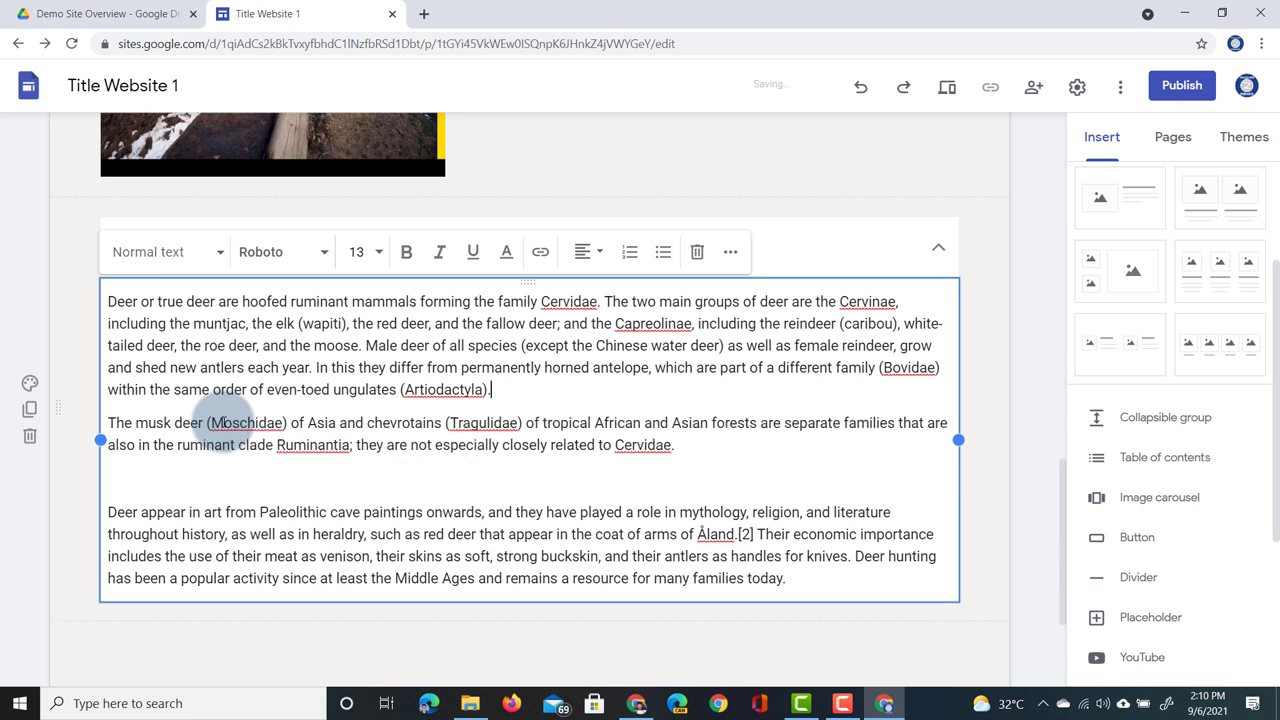
click(224, 478)
key(Delete)
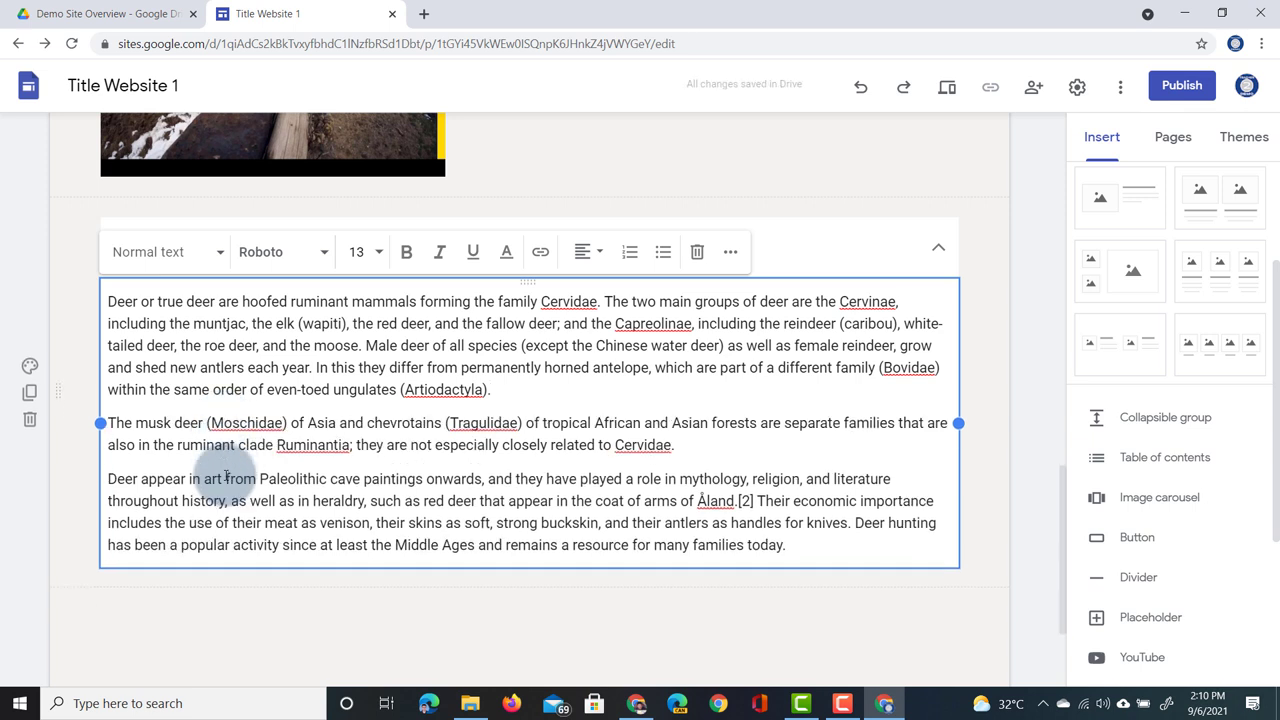
click(226, 478)
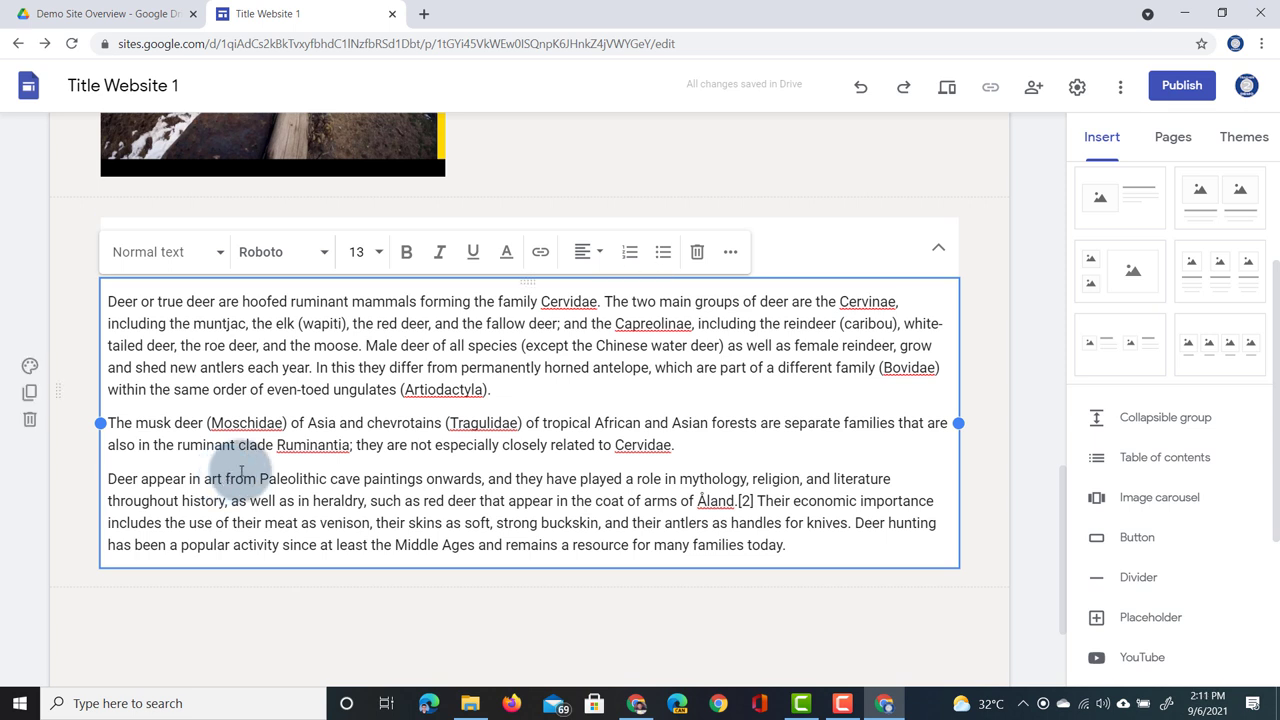
click(1001, 258)
key(Delete)
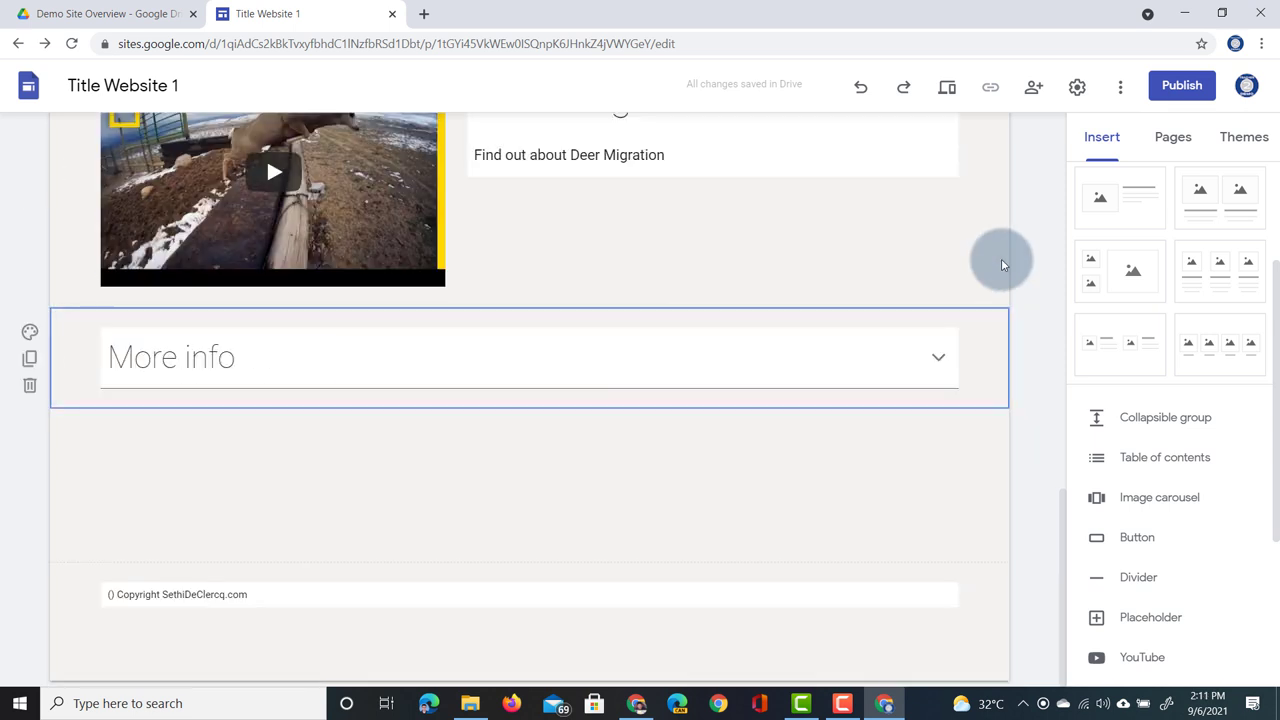
Expand the "More info" group to check its text, and collapse it again
click(938, 360)
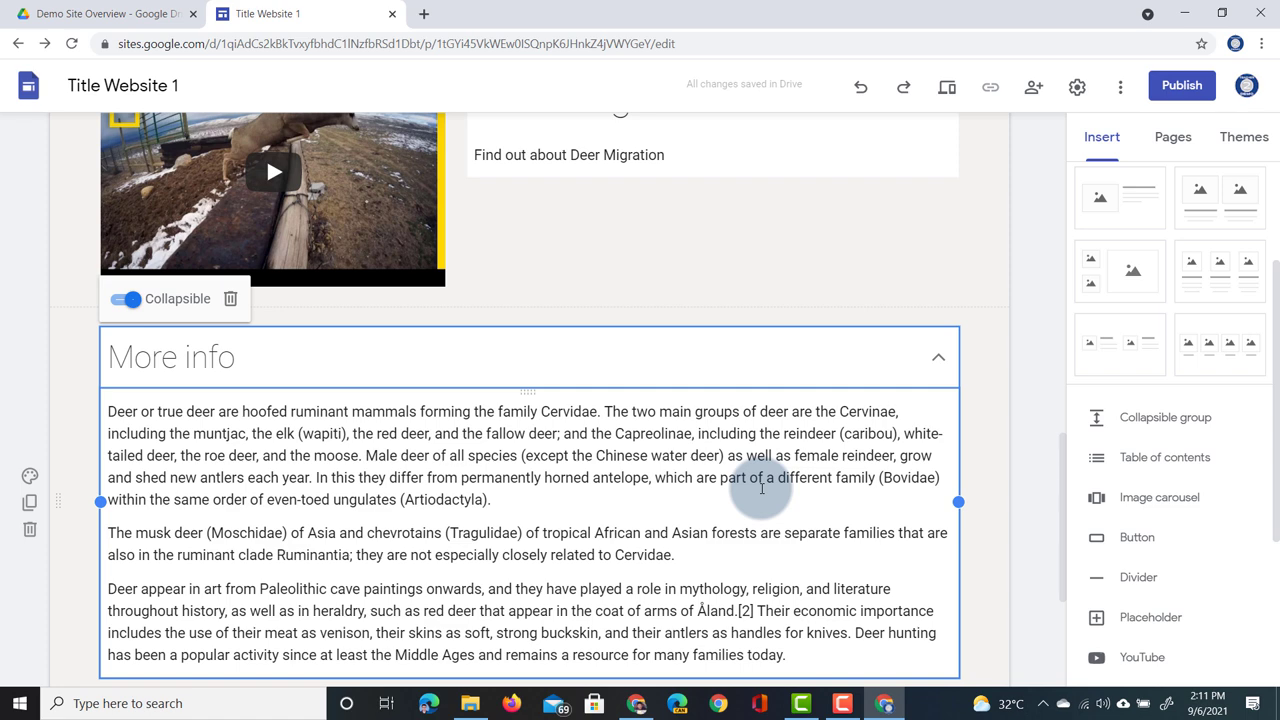
scroll(761, 488, down, 3)
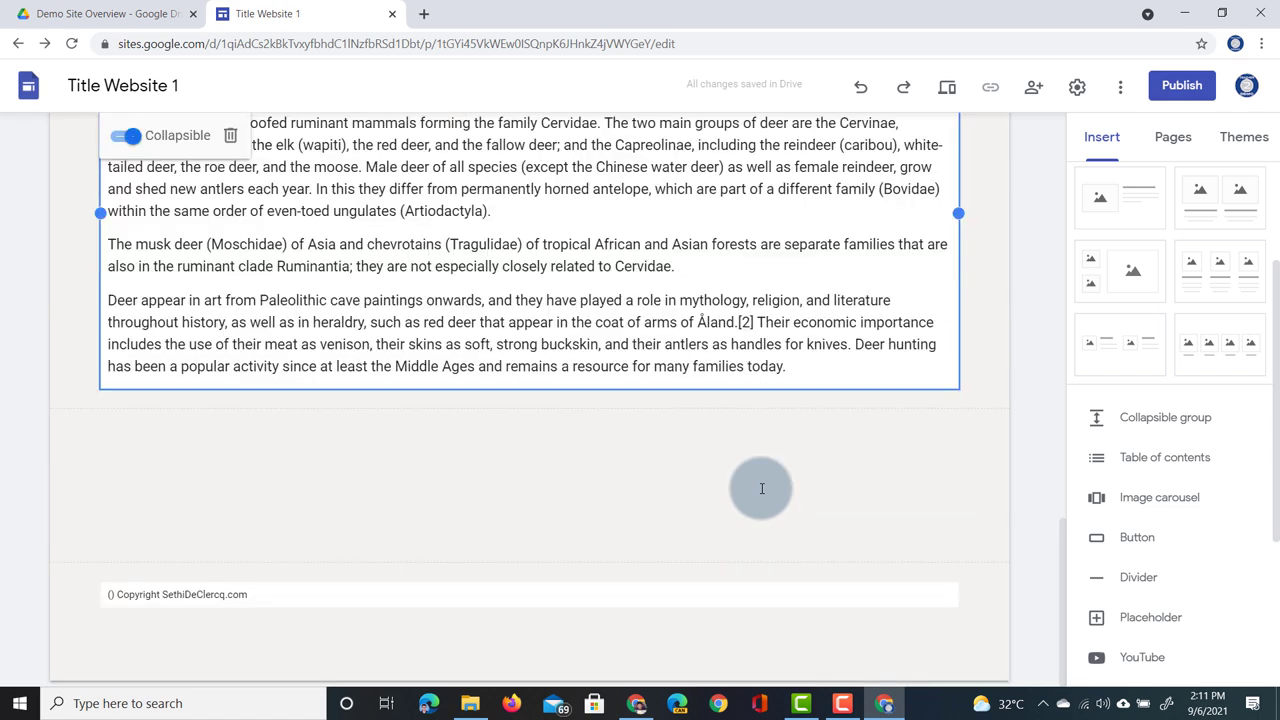
click(761, 493)
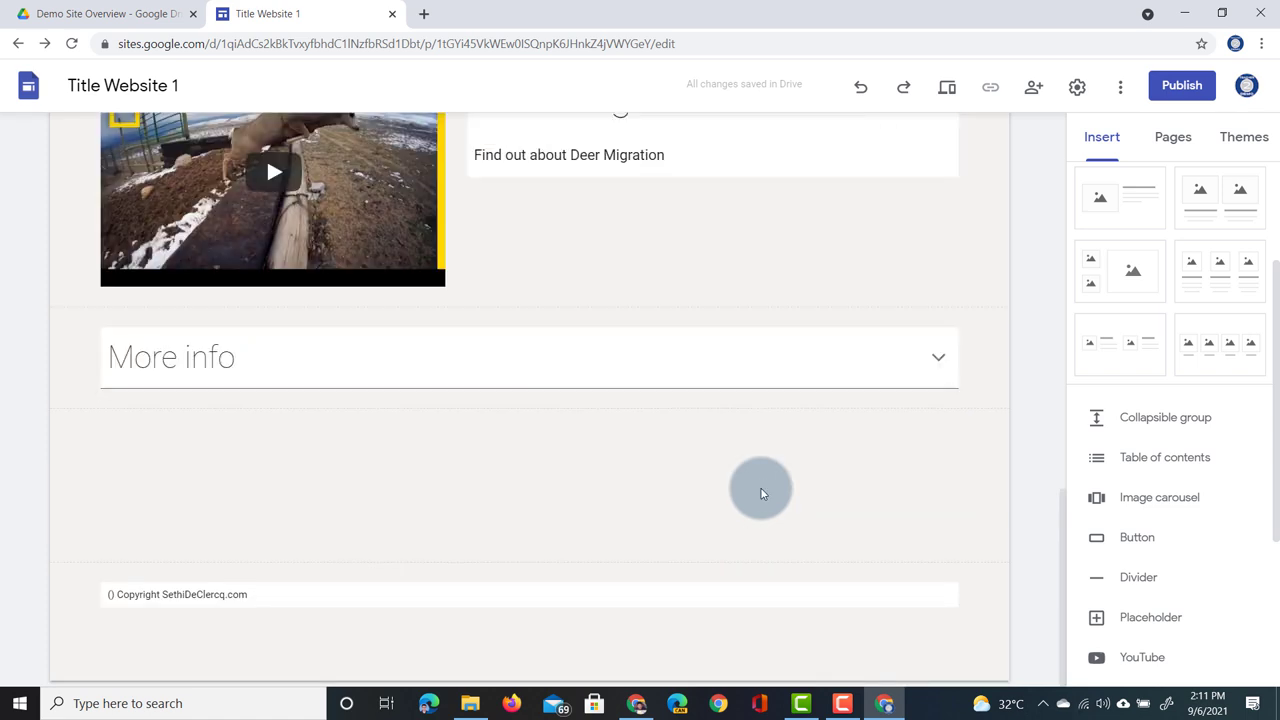
Insert a table of contents below the page banner and hide its "Deer Migration" entry, the second in the list
click(1198, 462)
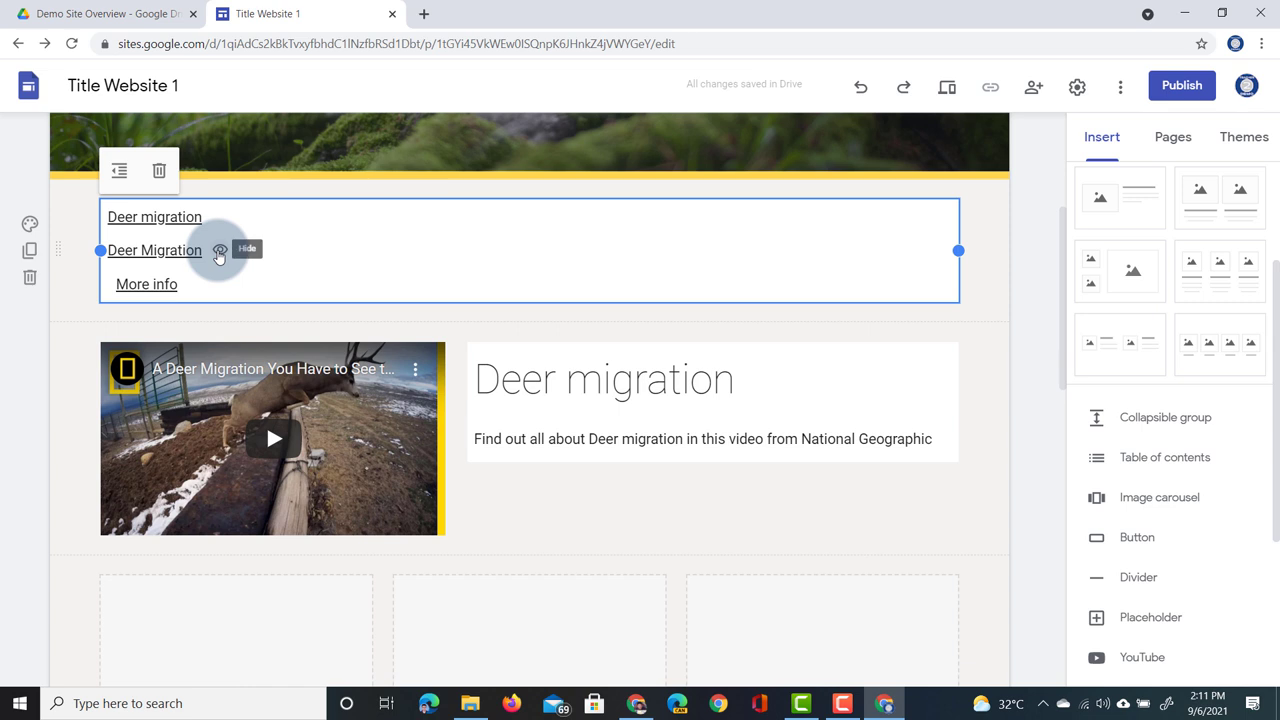
click(219, 251)
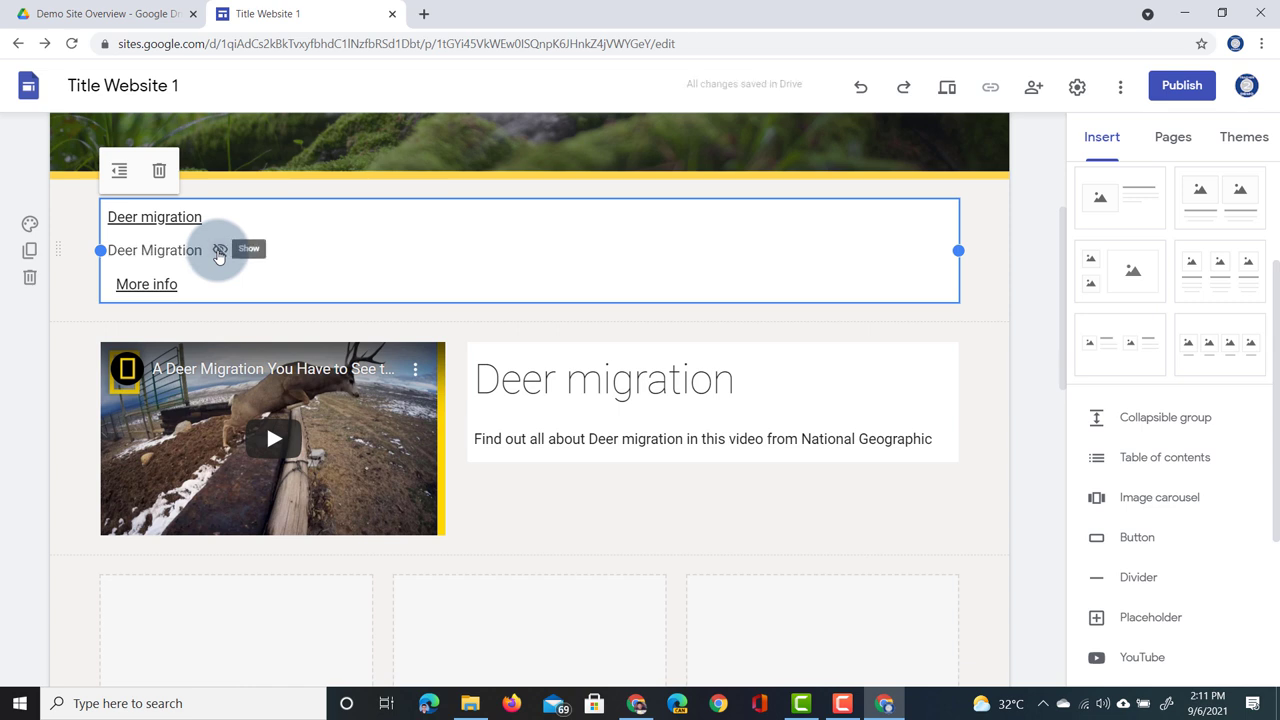
Start an image carousel at the end of the page and search Google Images for "deer"
scroll(219, 256, down, 5)
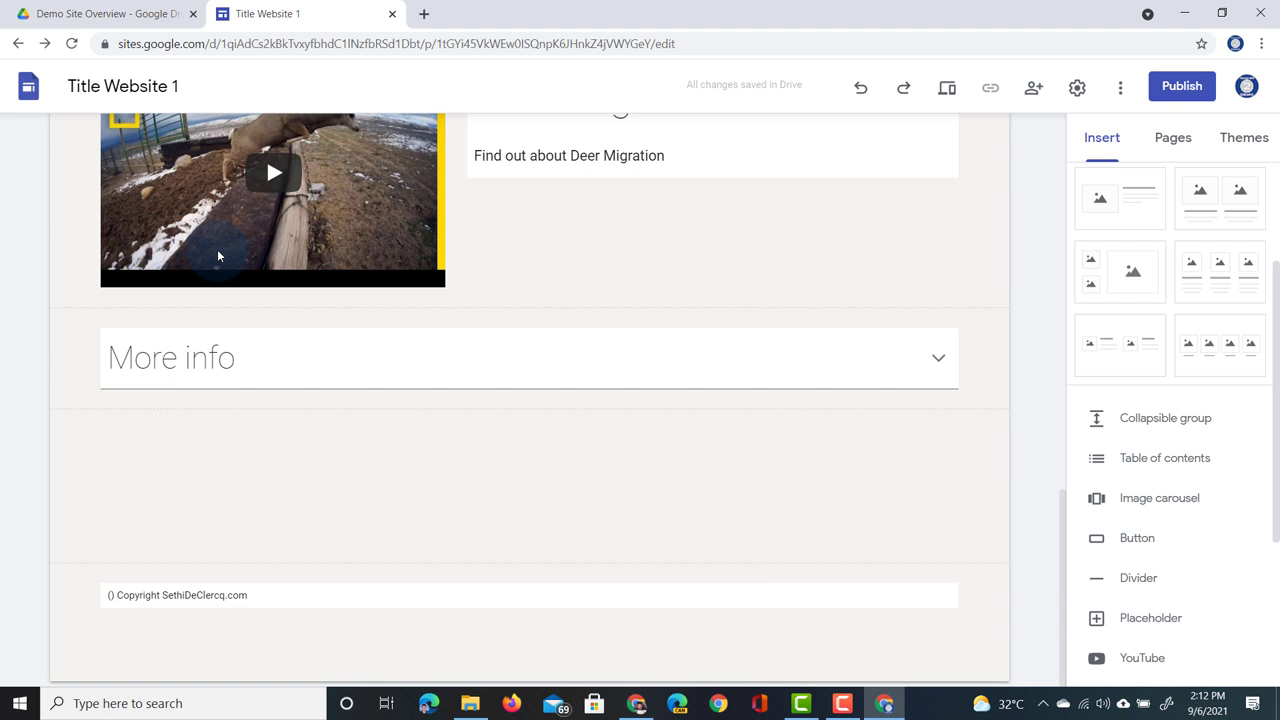
click(1156, 500)
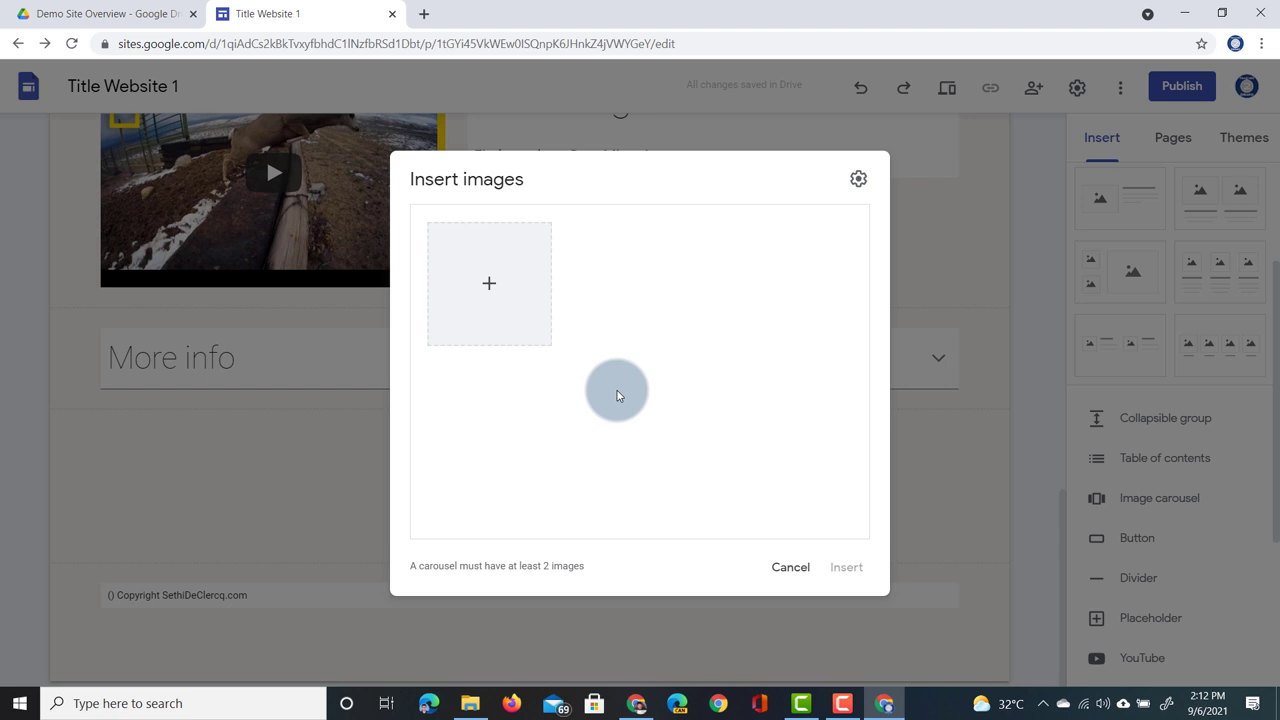
click(490, 284)
click(560, 366)
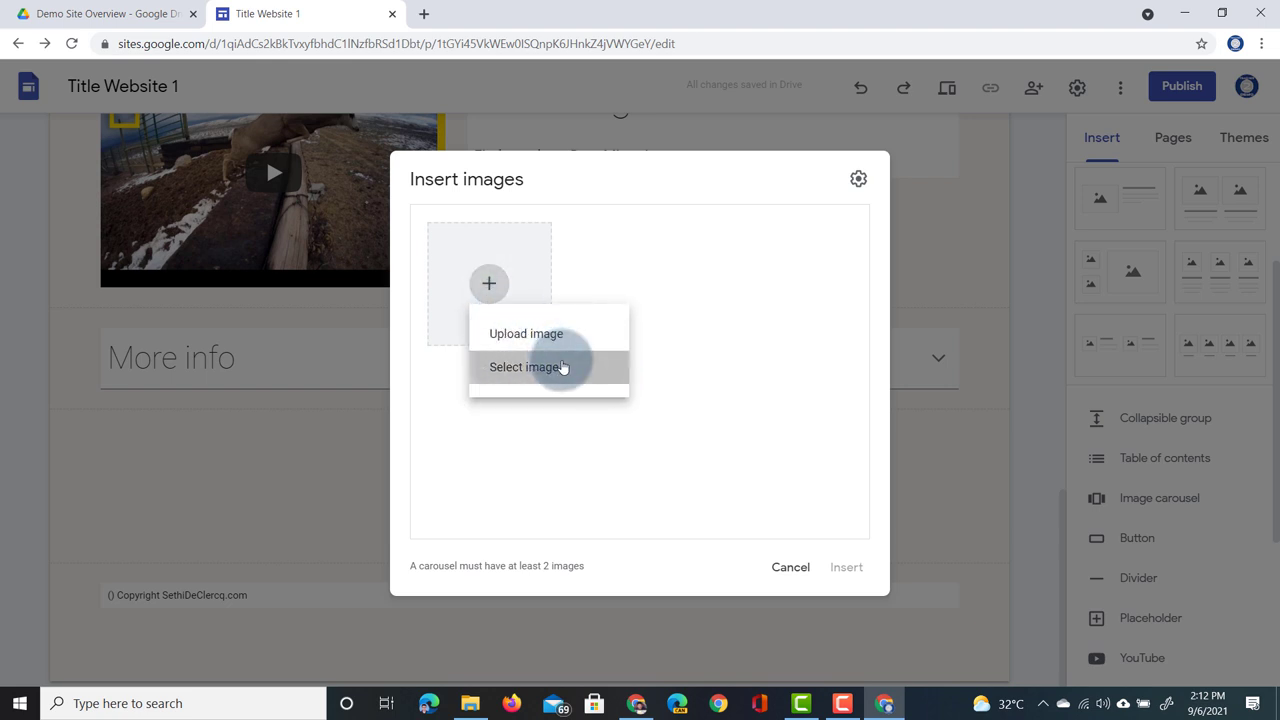
click(463, 180)
click(514, 124)
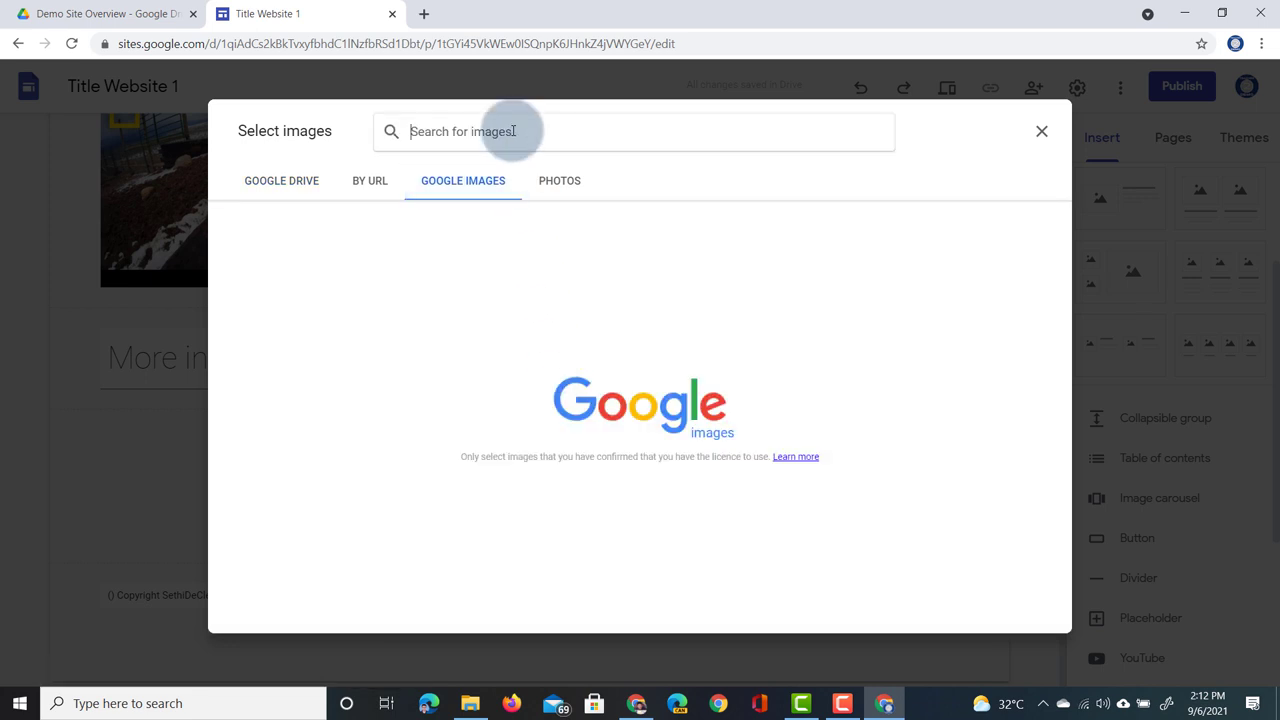
text(deer)
key(Return)
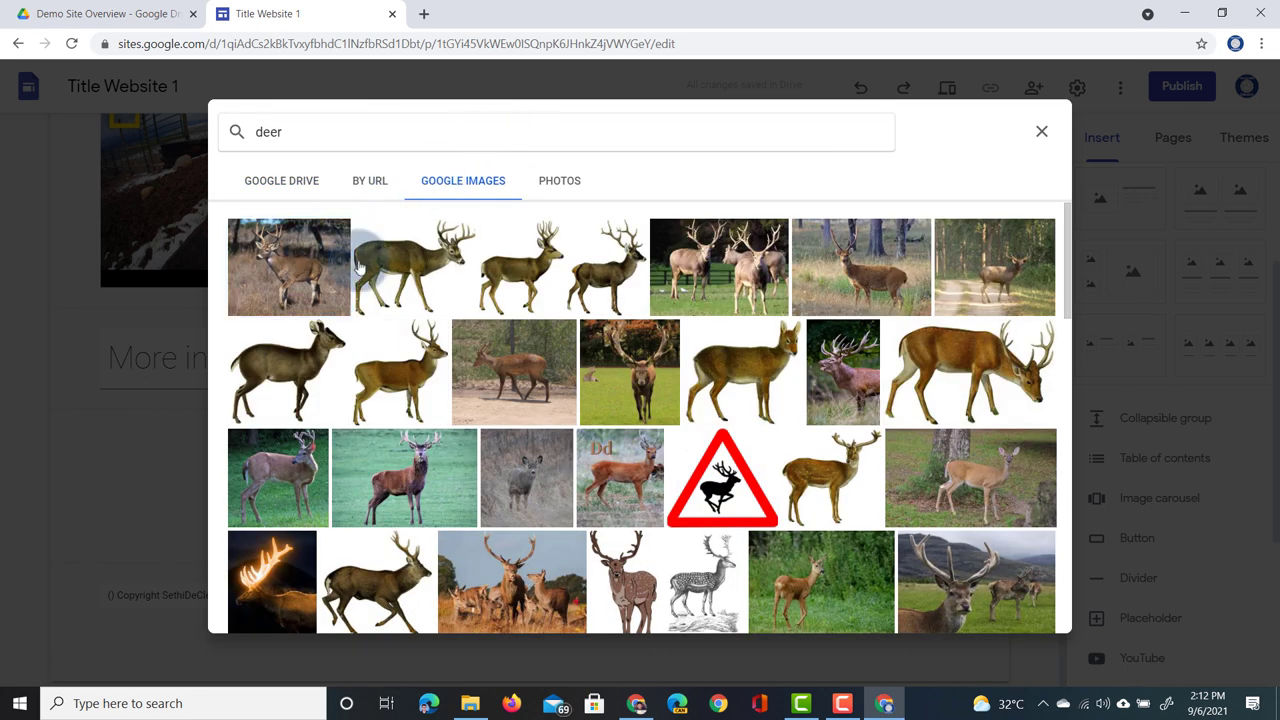
Select the four deer photos with natural backgrounds in the first result row and insert them as the carousel
click(290, 266)
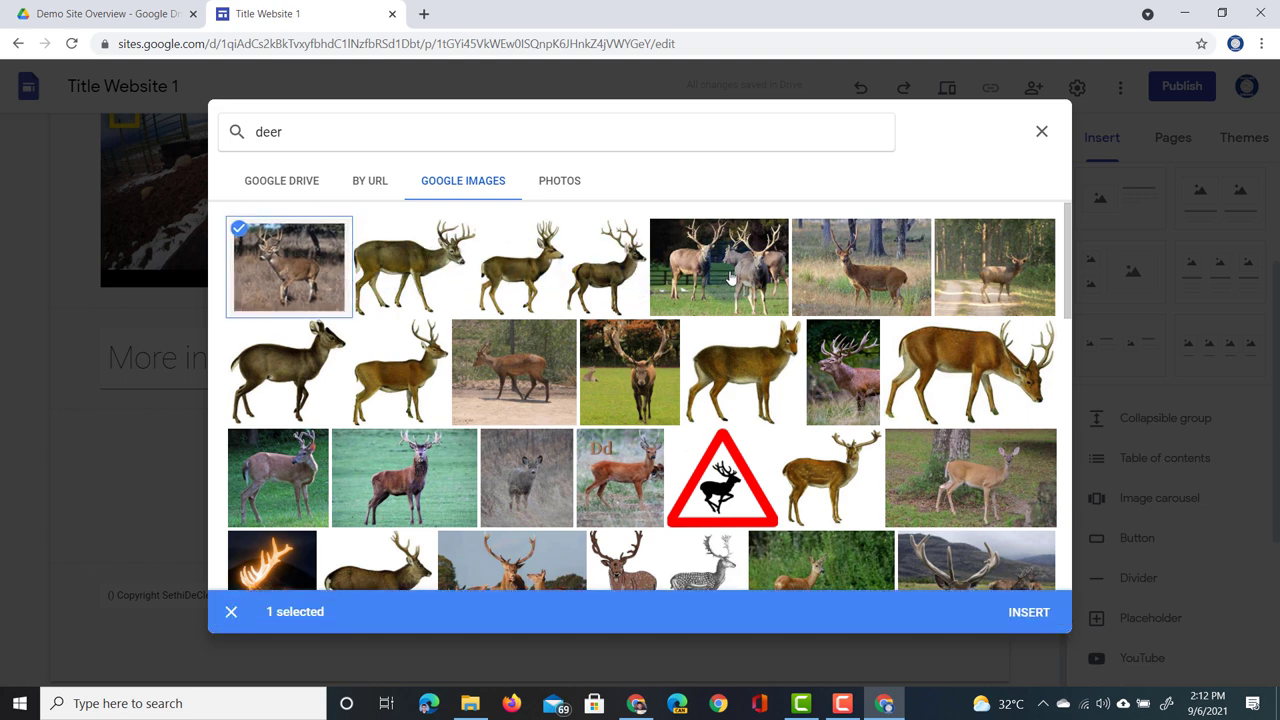
click(731, 279)
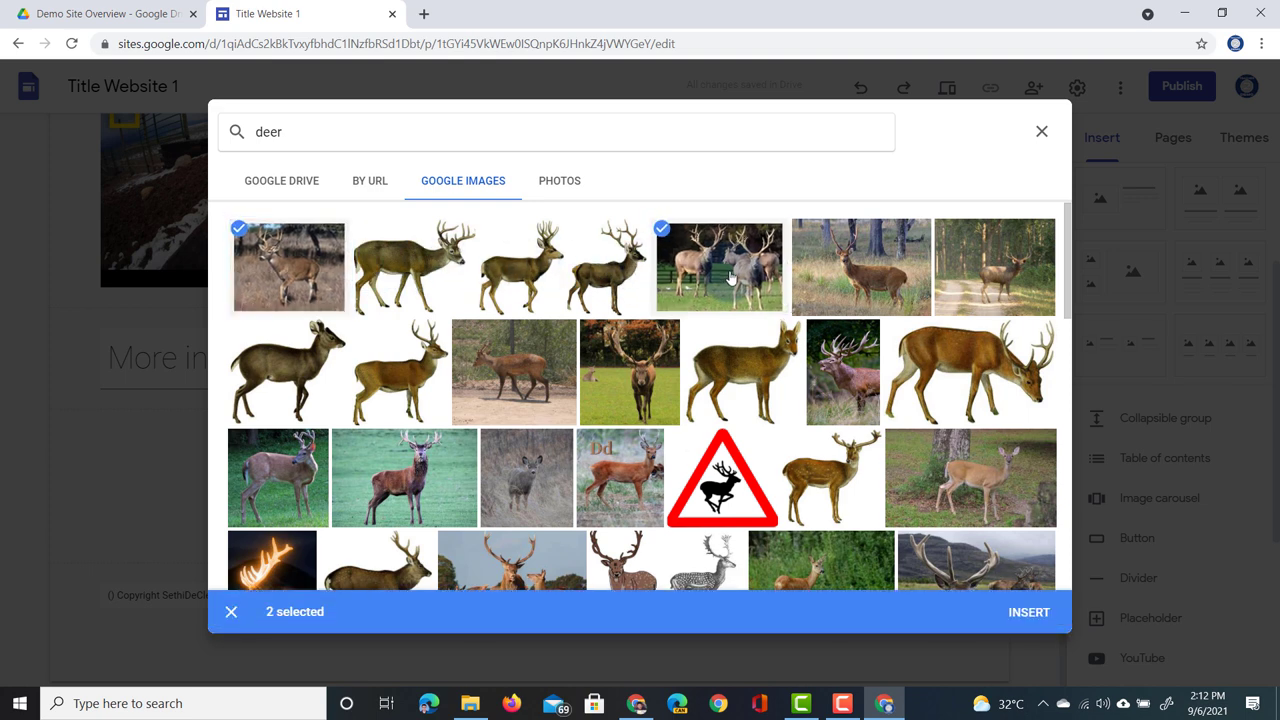
click(863, 264)
click(1016, 258)
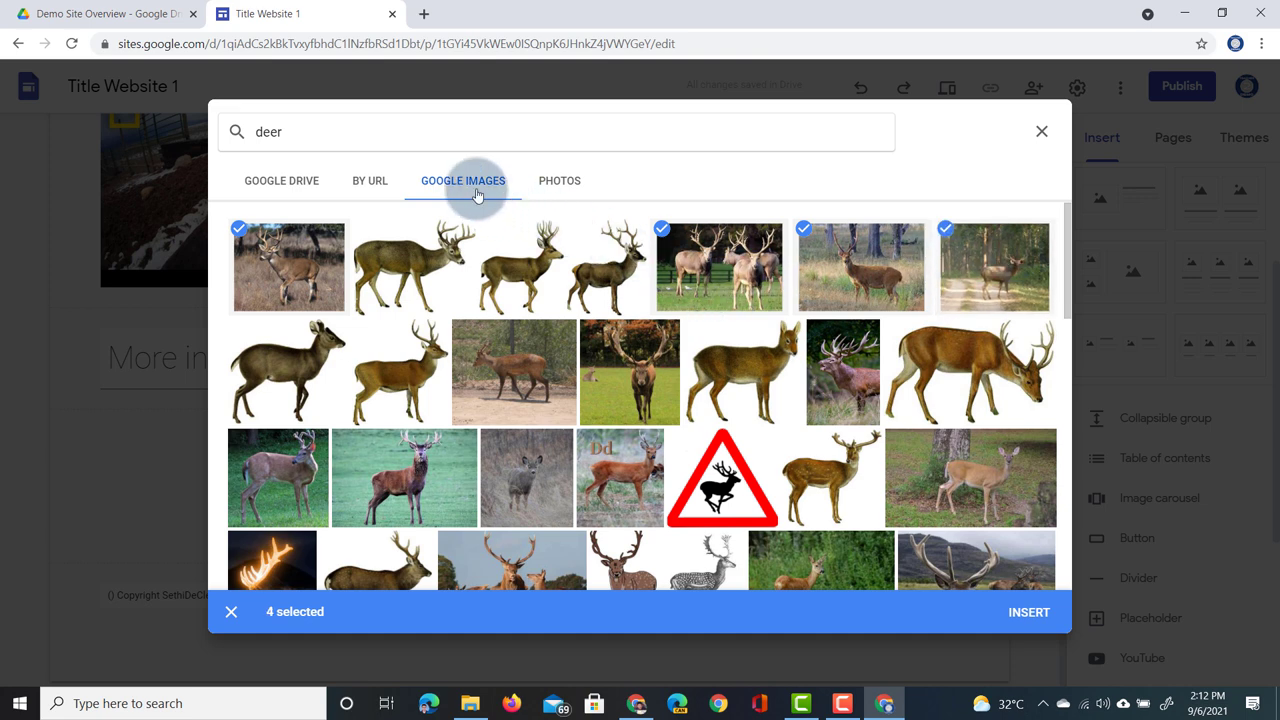
click(1030, 612)
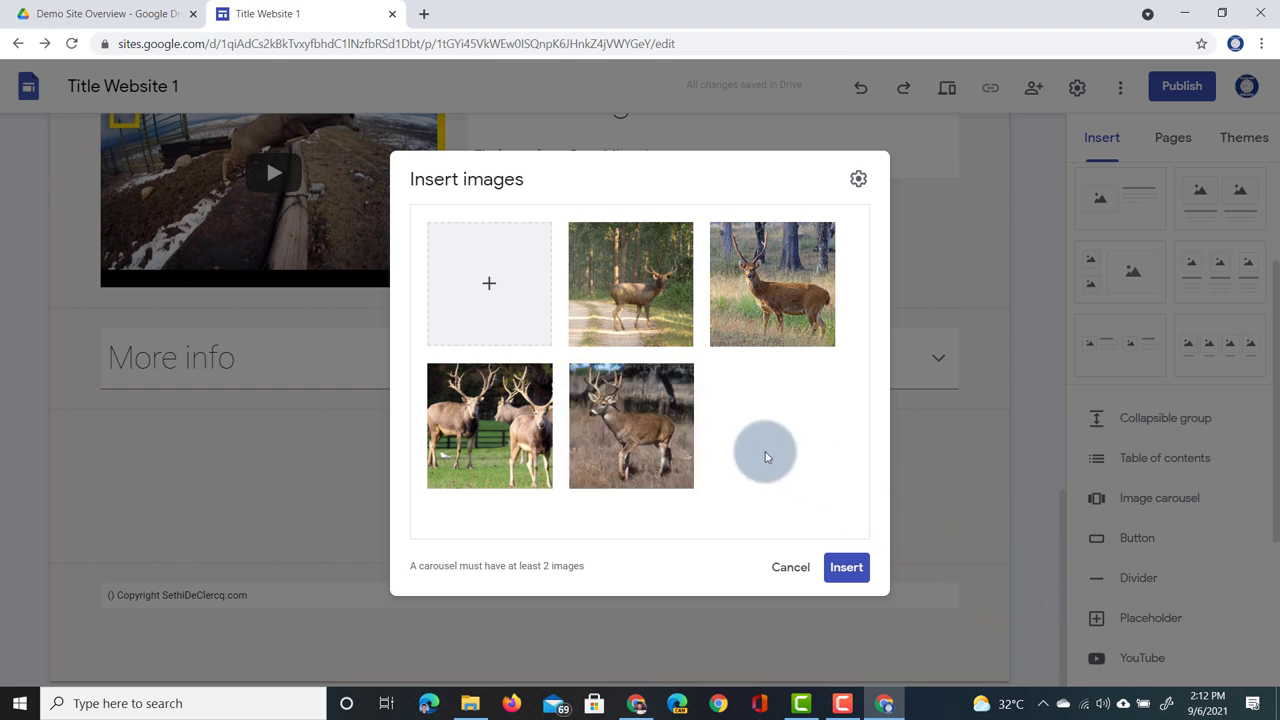
mouse_move(678, 437)
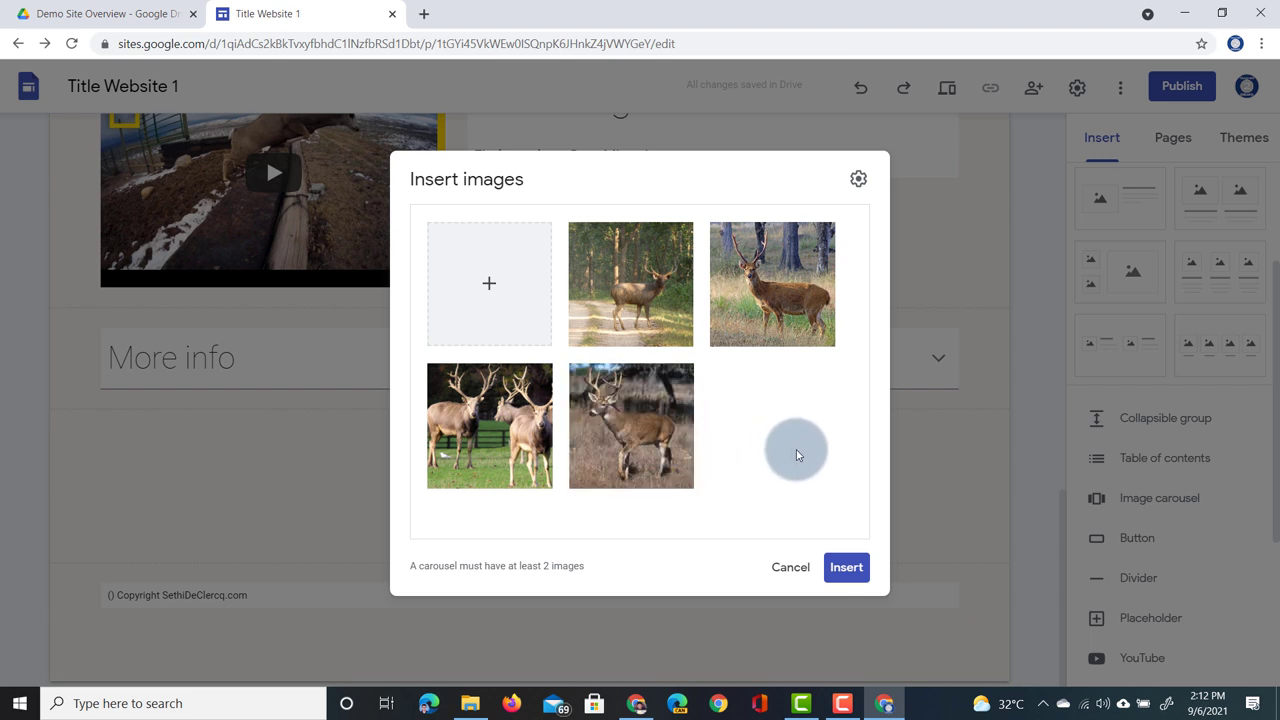
click(849, 574)
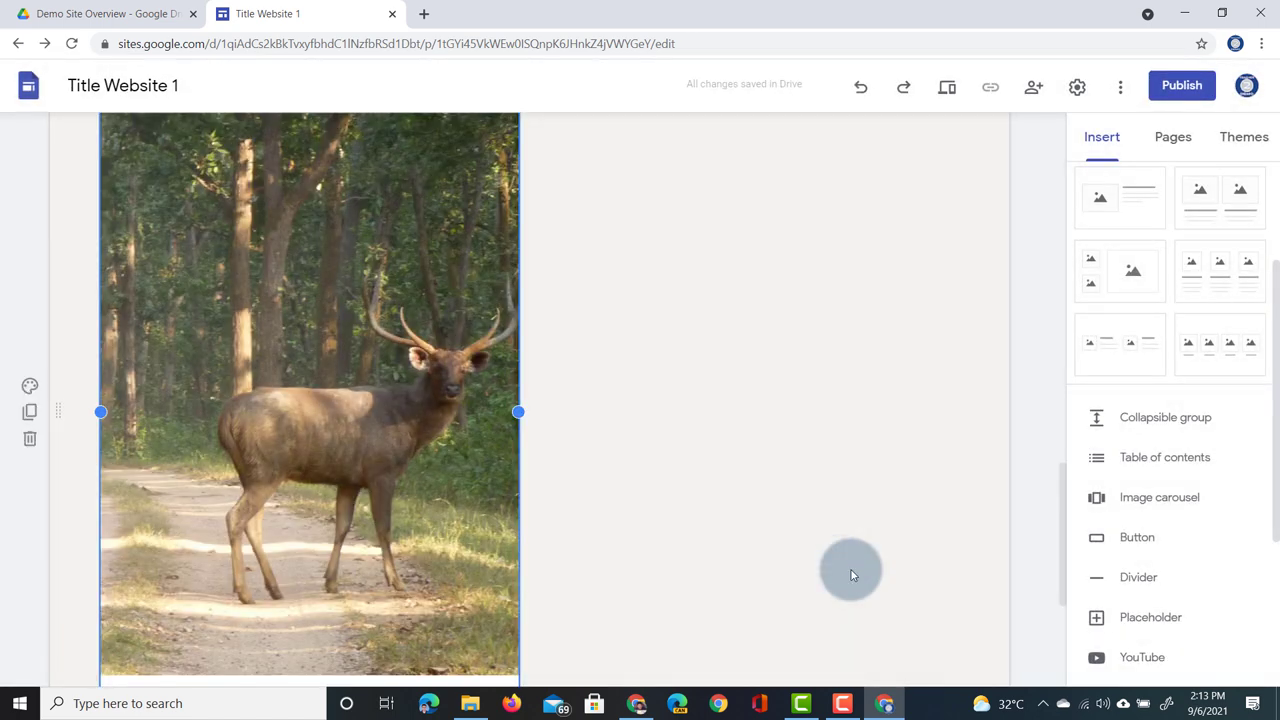
Widen the image carousel to the full content width and reduce its height from the lower edge
drag(518, 411, 966, 392)
scroll(966, 392, down, 3)
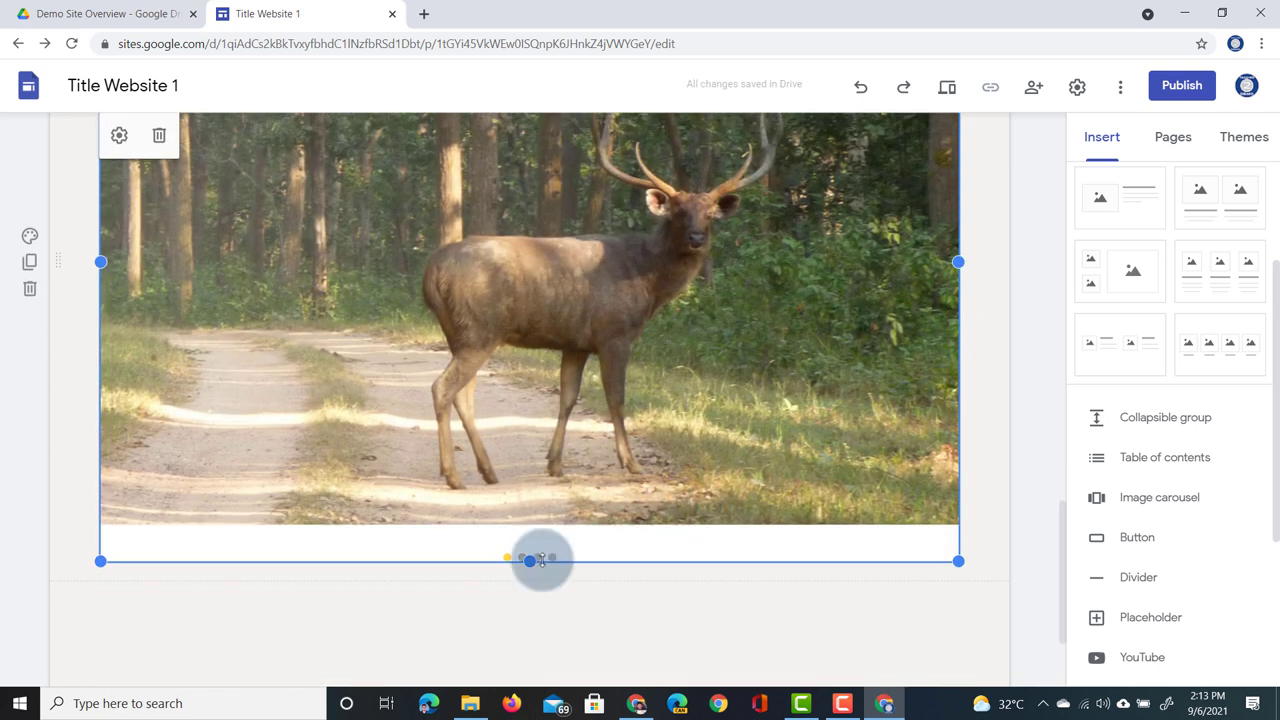
drag(541, 560, 545, 441)
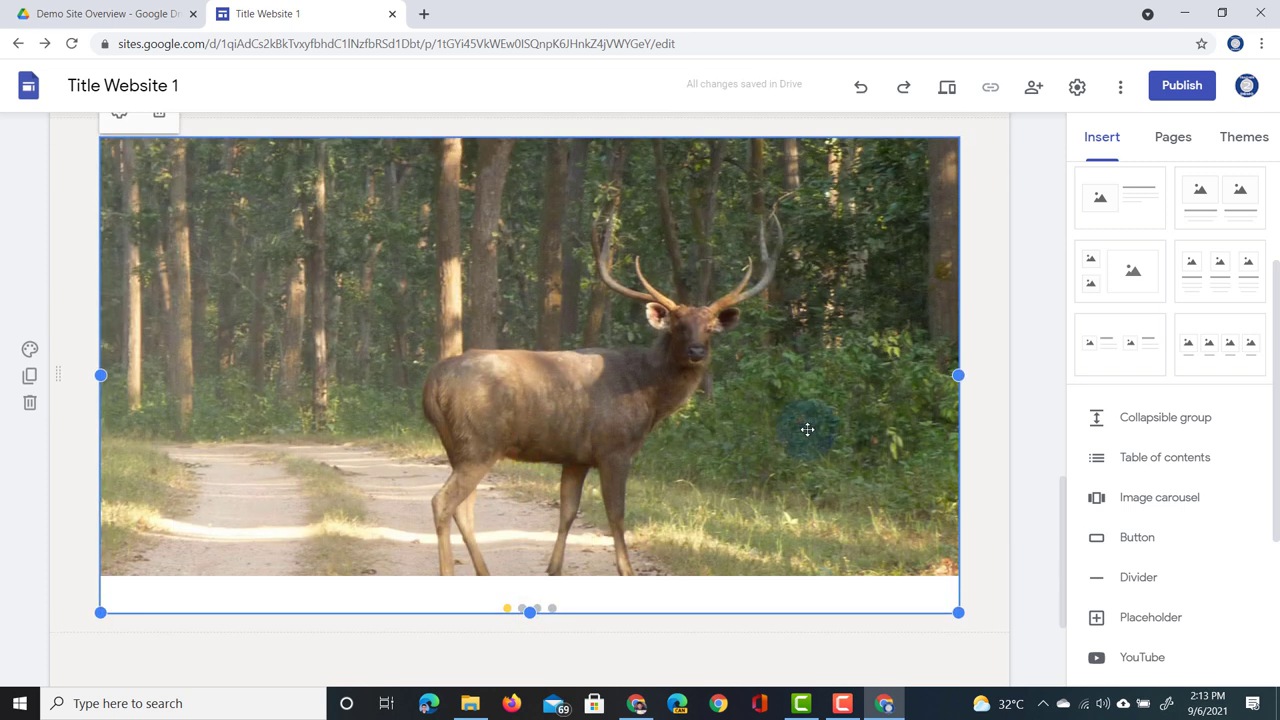
Preview the page, browse backwards through all the deer photos in the image carousel, and close the preview
click(947, 87)
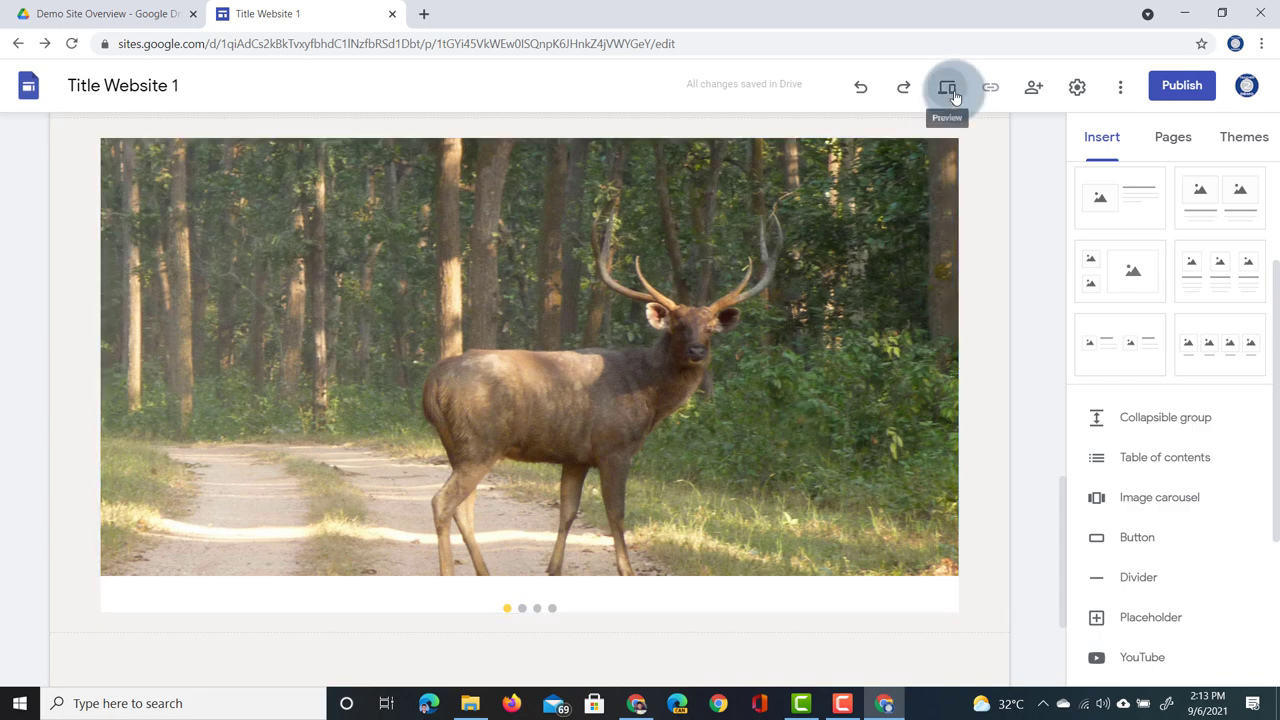
scroll(791, 423, down, 10)
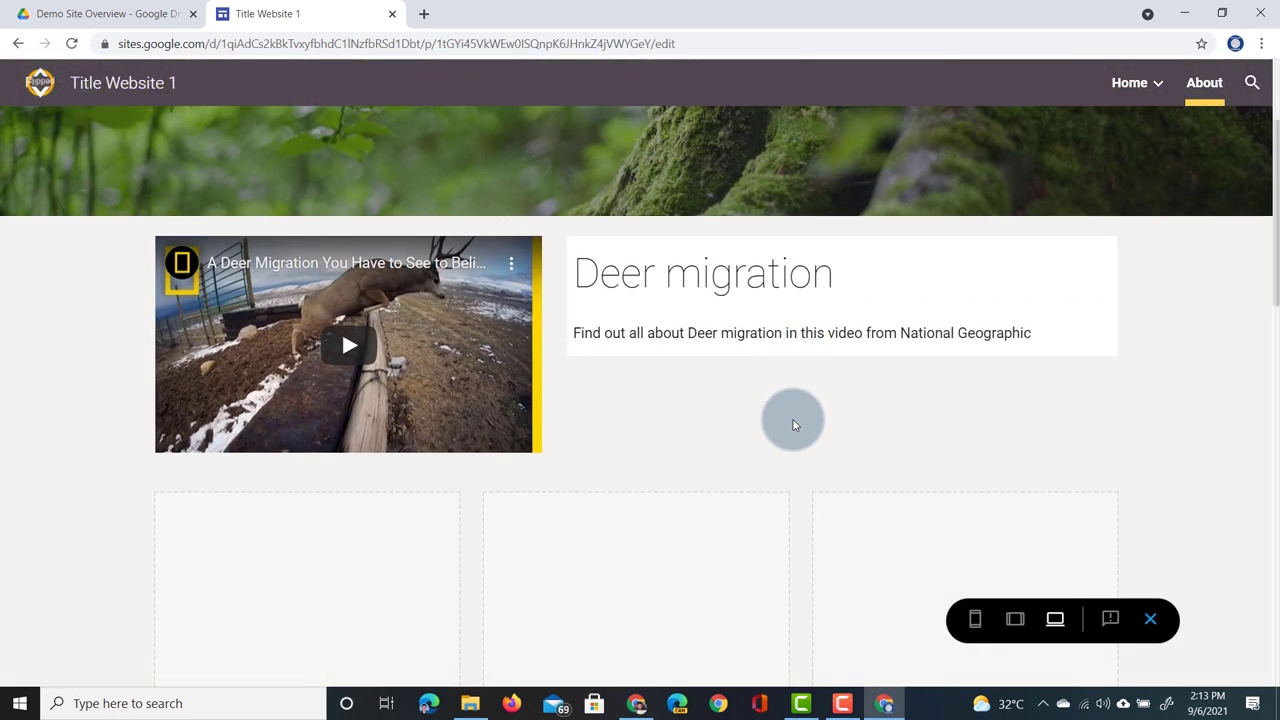
scroll(793, 425, down, 4)
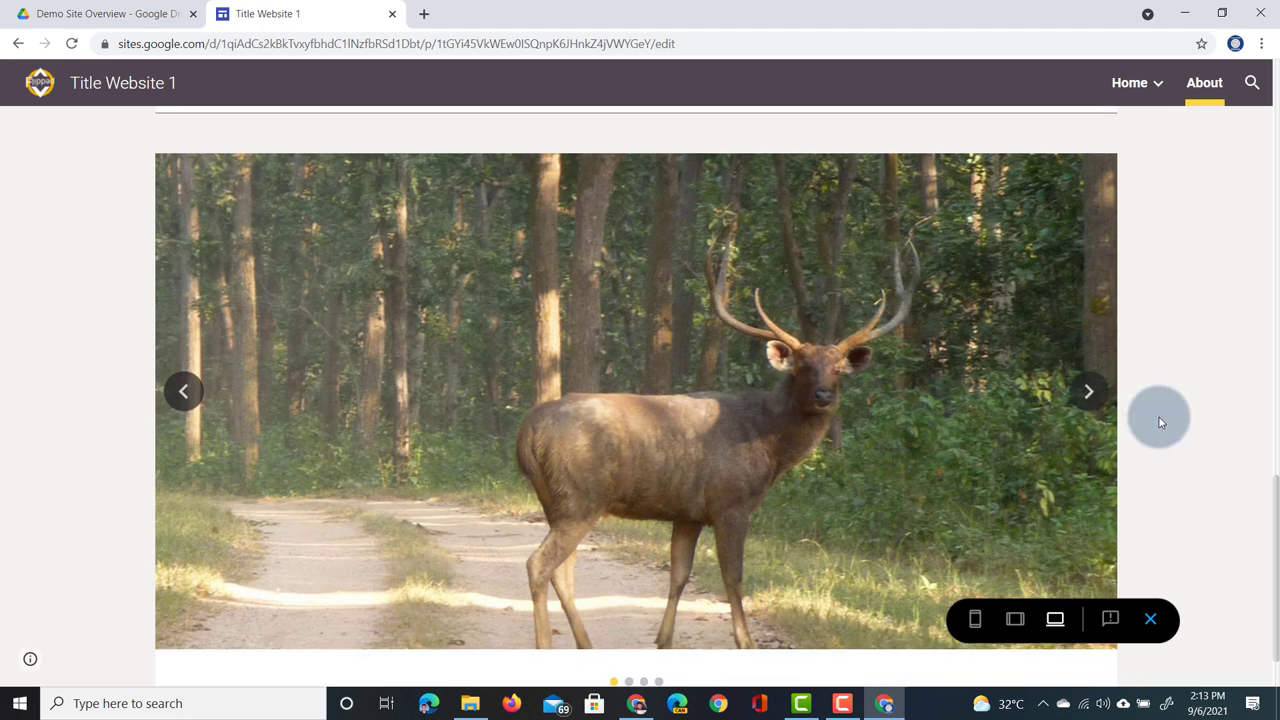
scroll(1159, 417, down, 1)
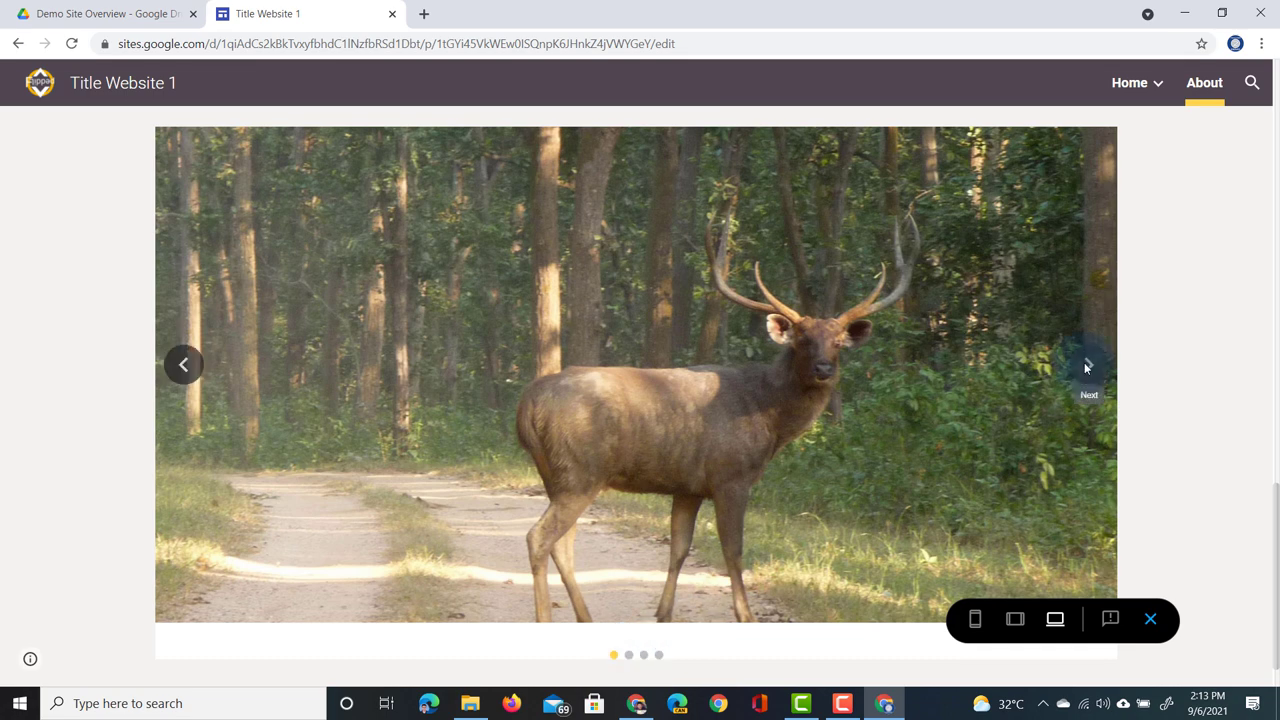
click(182, 368)
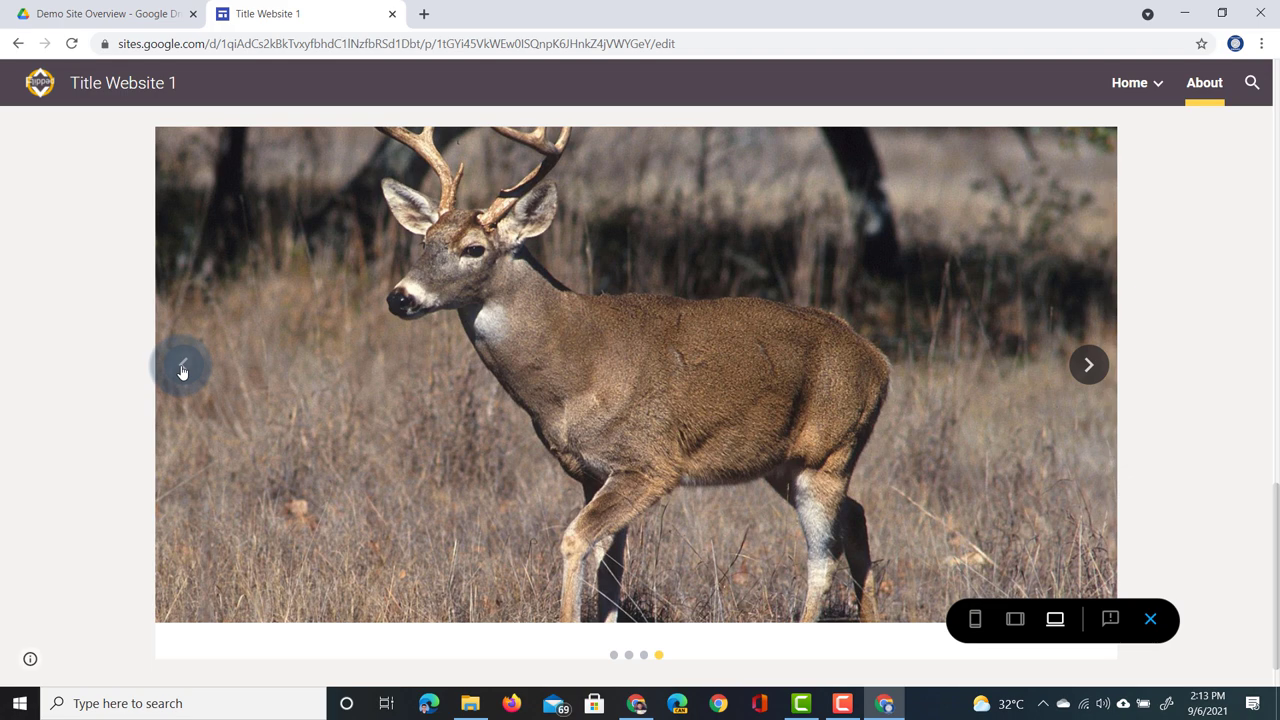
click(182, 368)
click(182, 368)
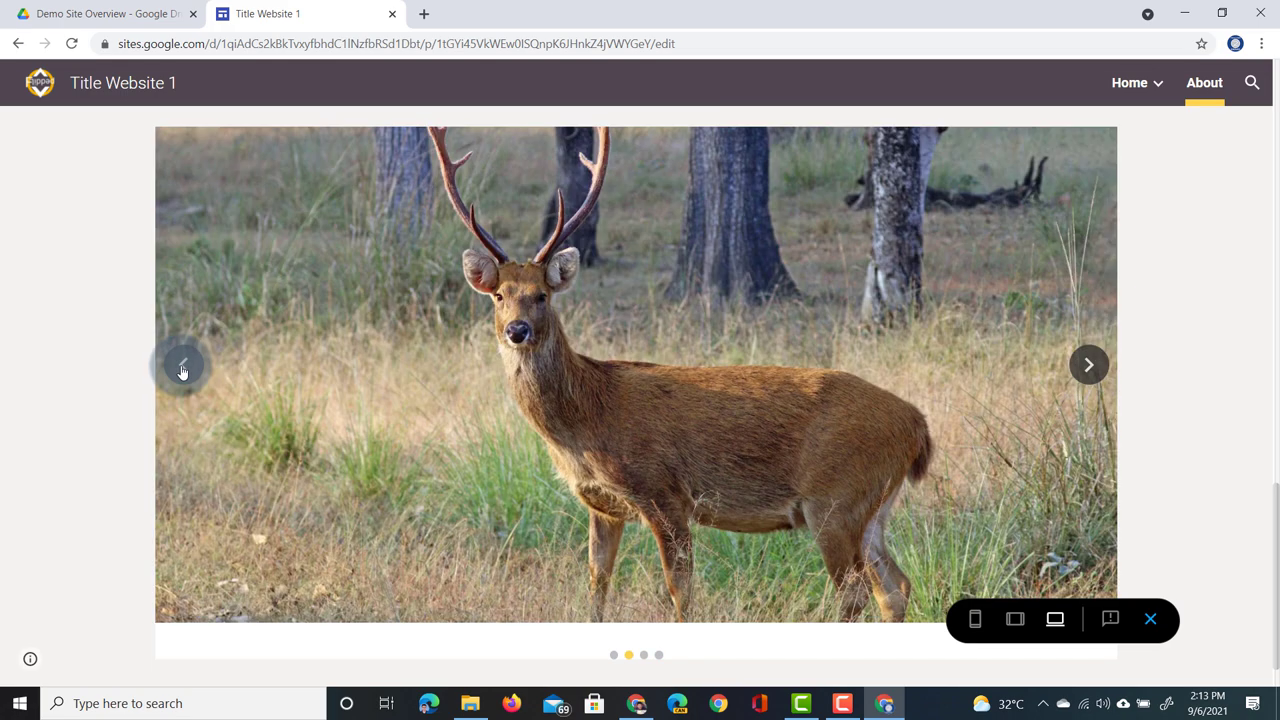
click(182, 368)
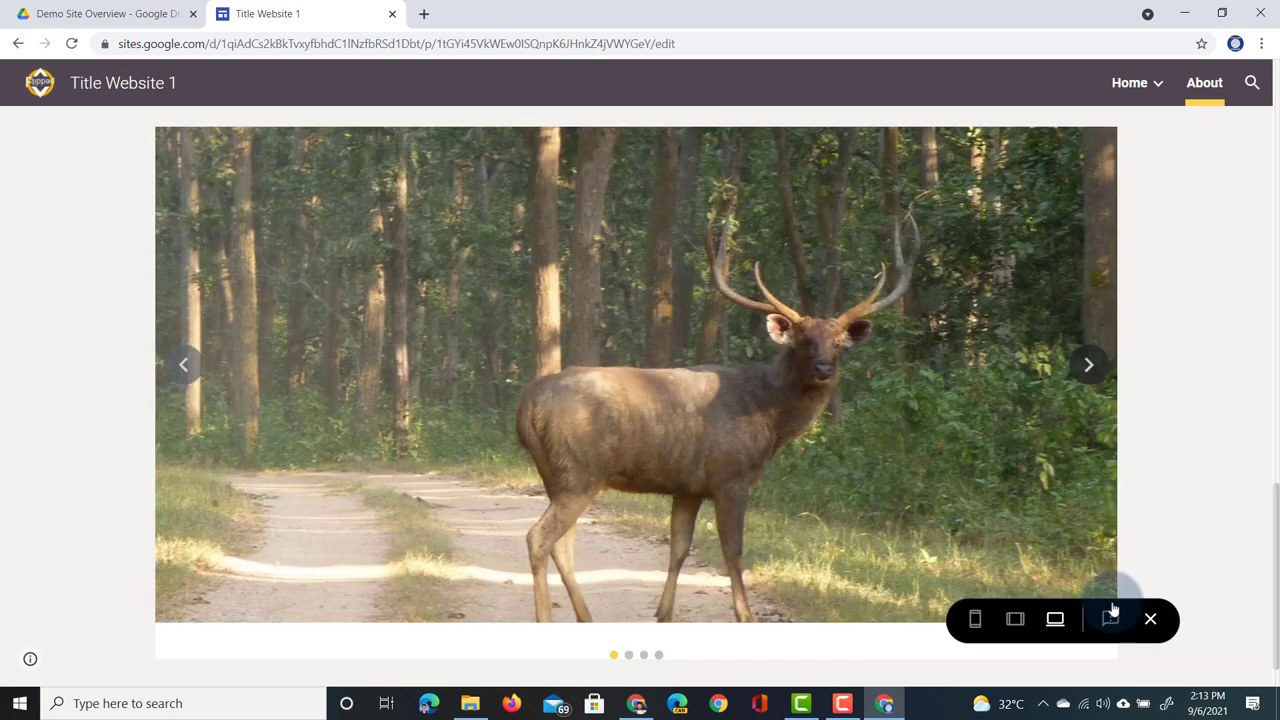
click(1150, 619)
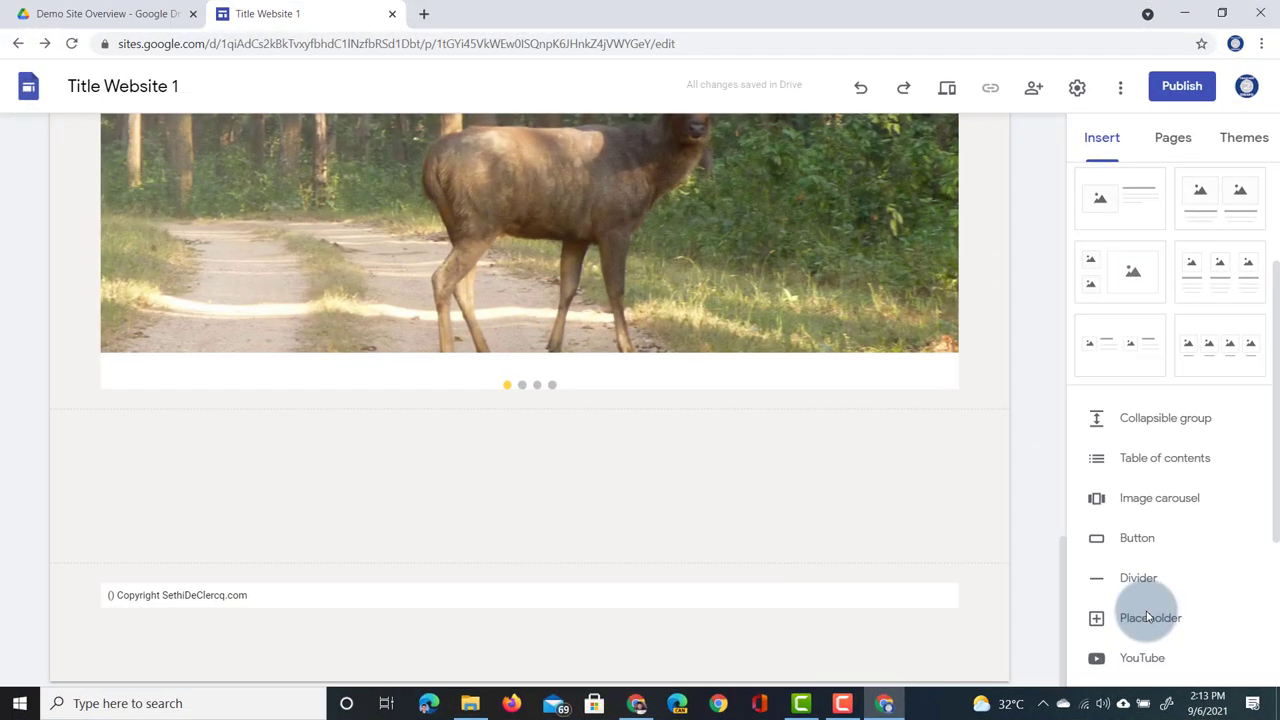
Insert a button named "Resources" below the image carousel that links to the site's Resources page
click(1140, 538)
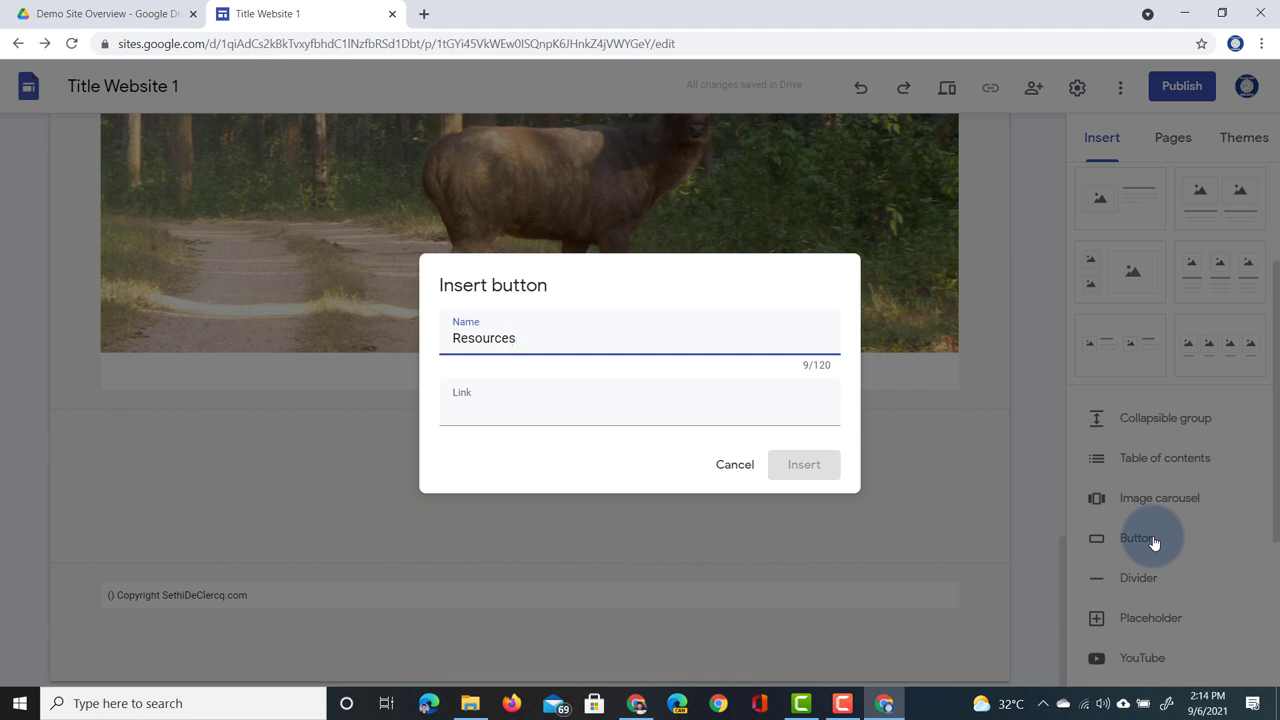
click(572, 407)
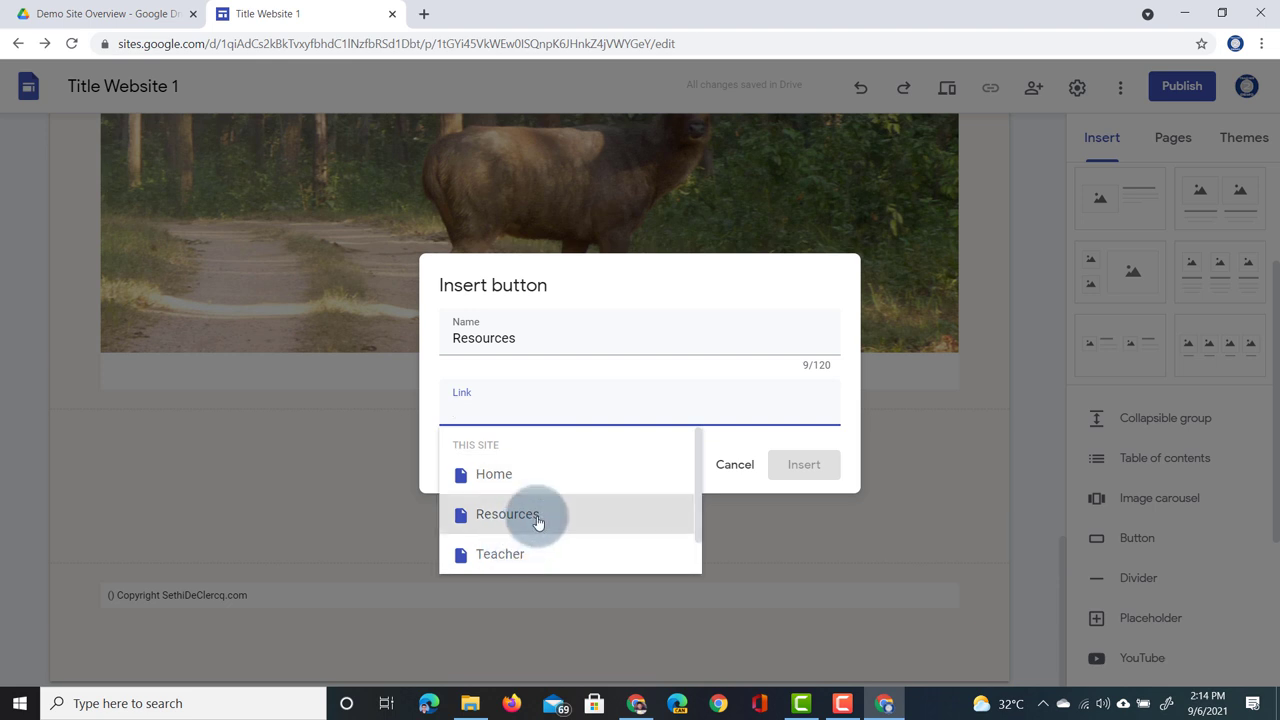
scroll(538, 522, down, 1)
scroll(538, 522, down, 1)
scroll(538, 522, up, 1)
scroll(538, 522, down, 1)
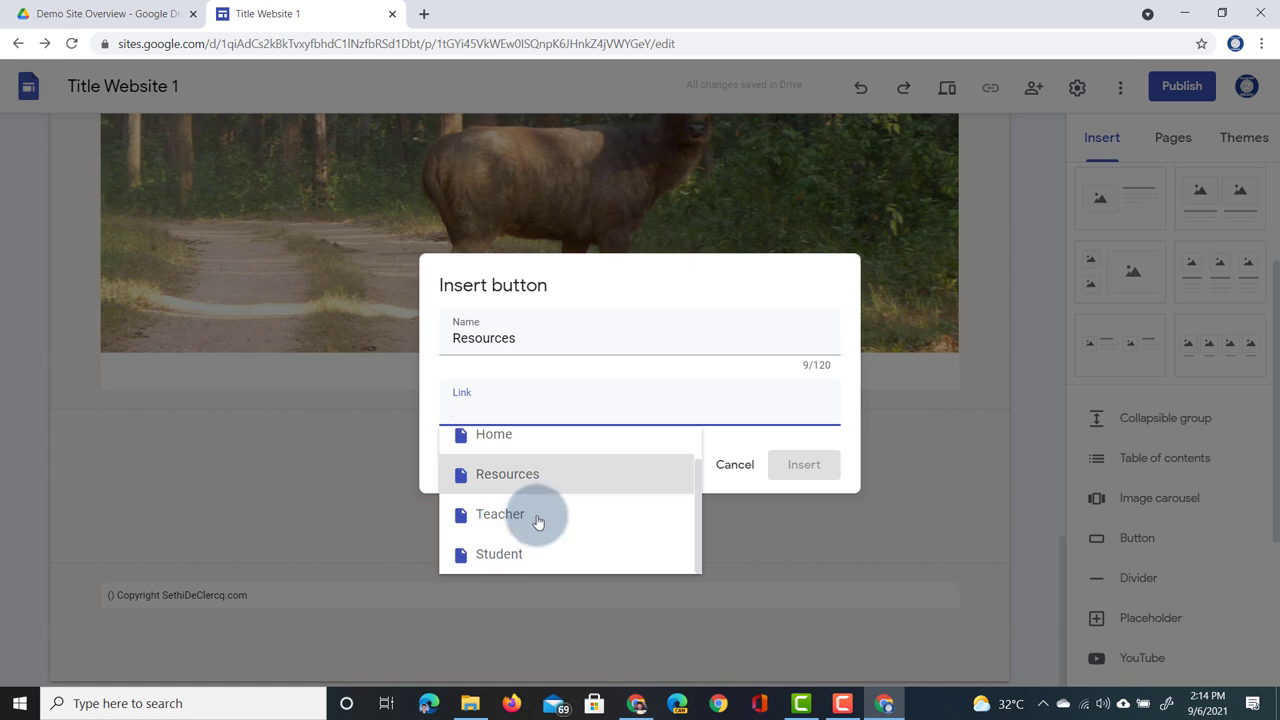
click(528, 476)
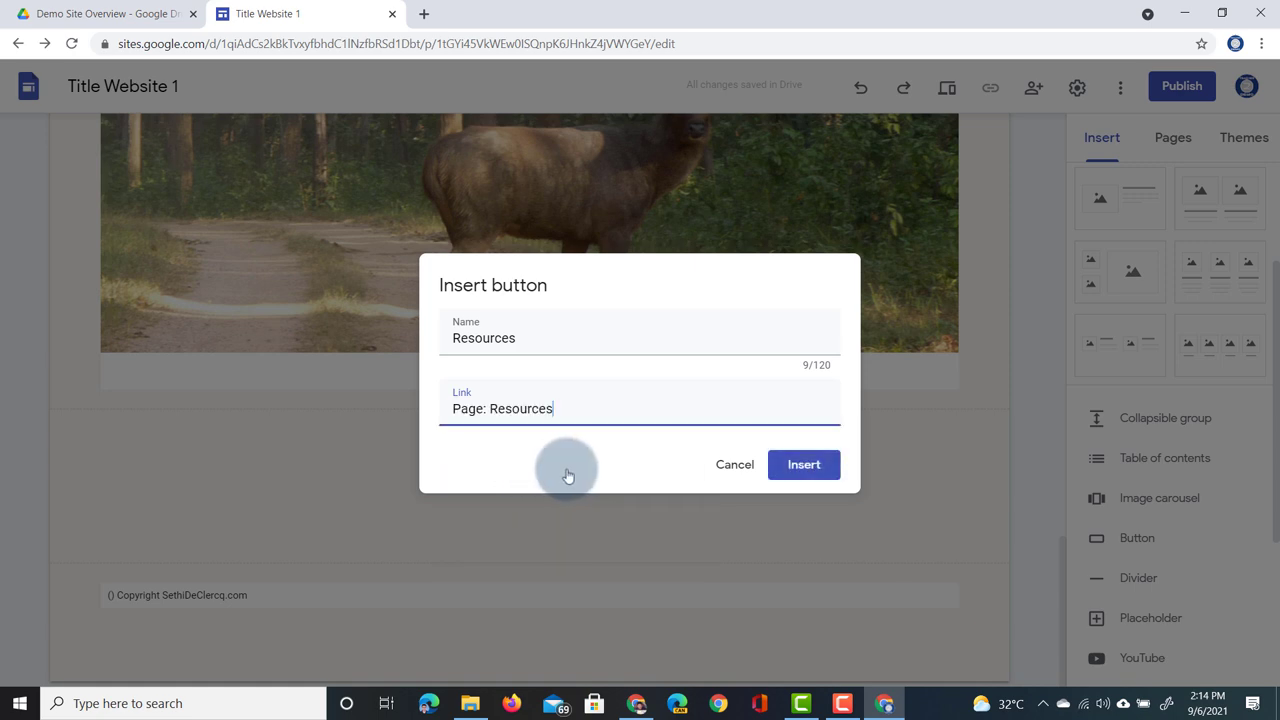
click(803, 464)
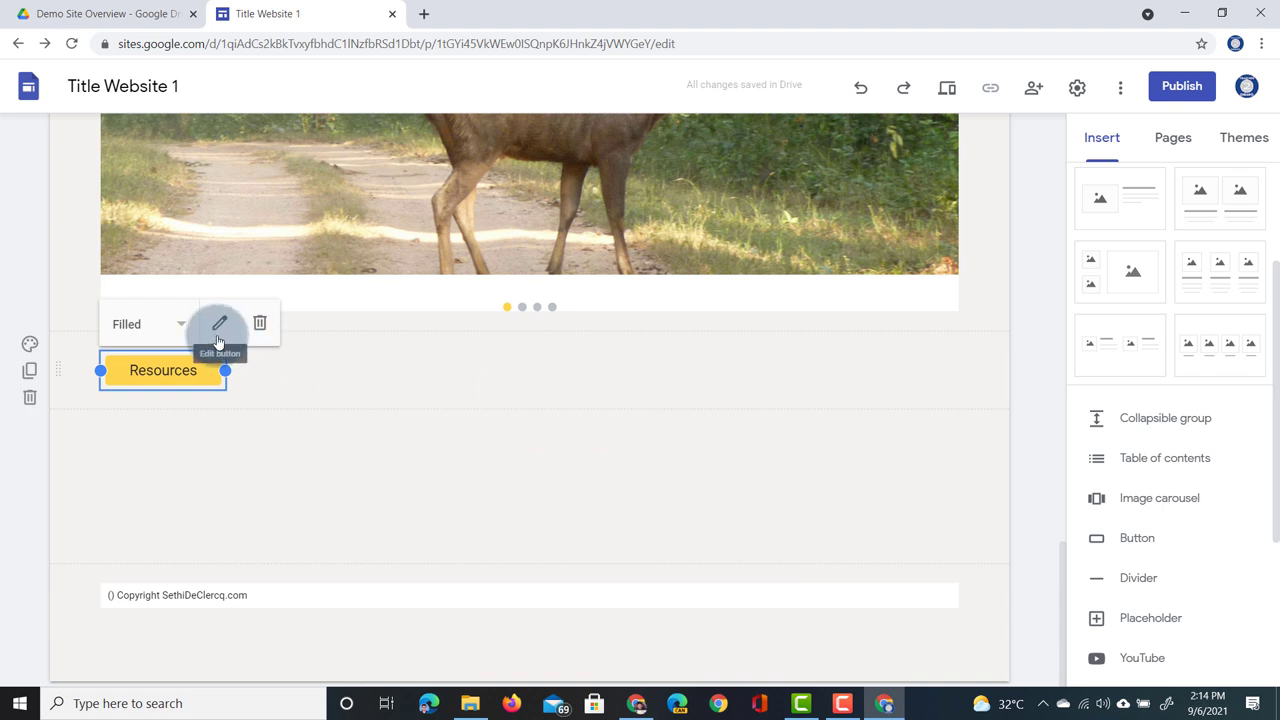
Preview the page, follow the new Resources button to its target page, and close the preview there
click(947, 88)
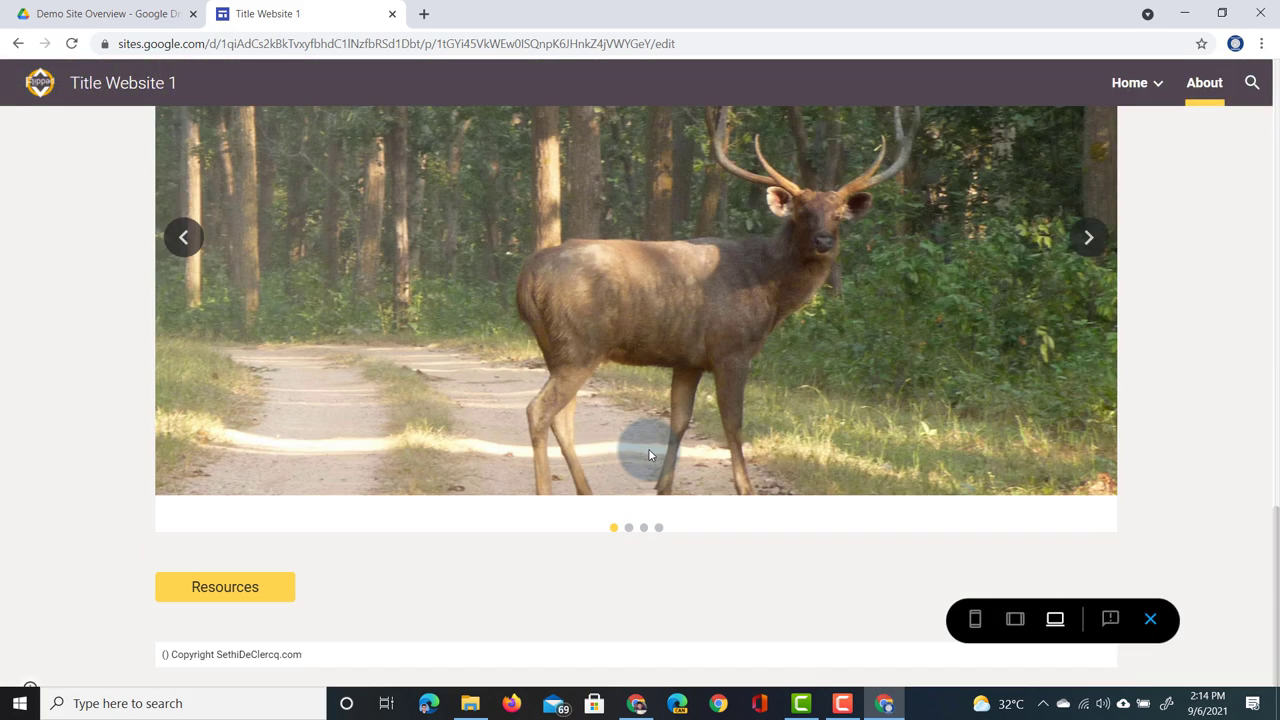
click(197, 587)
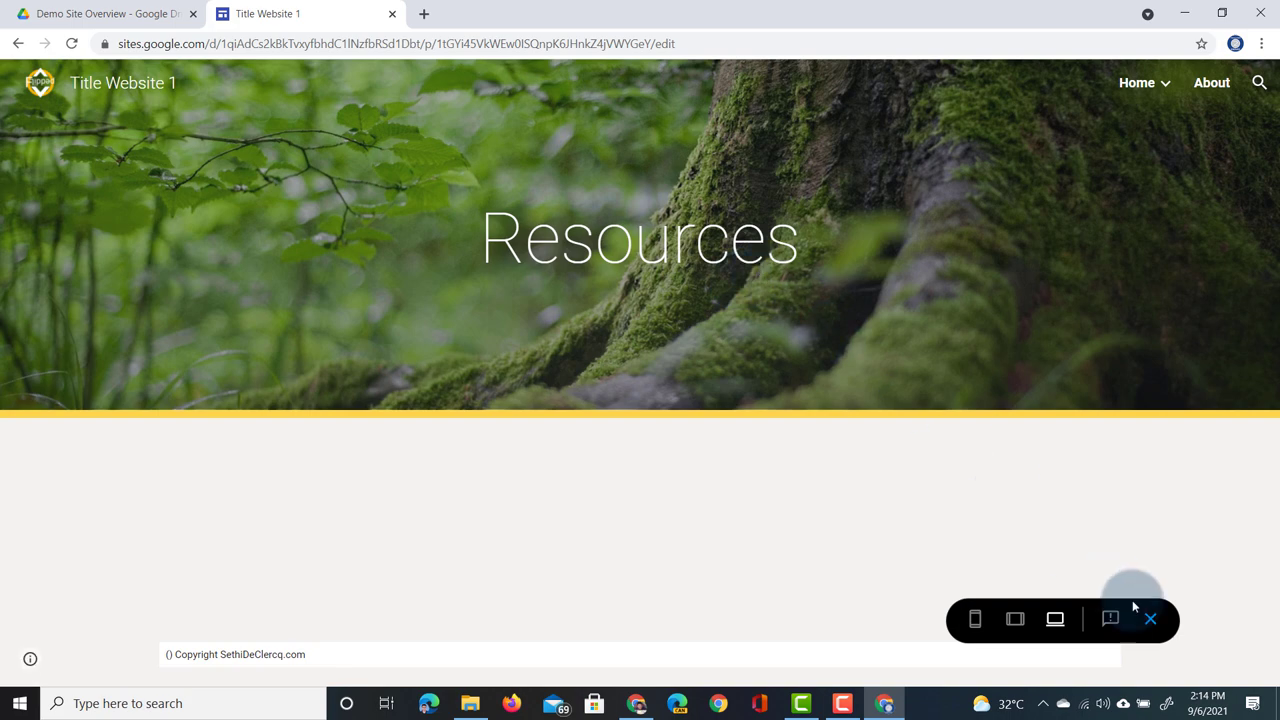
click(1150, 619)
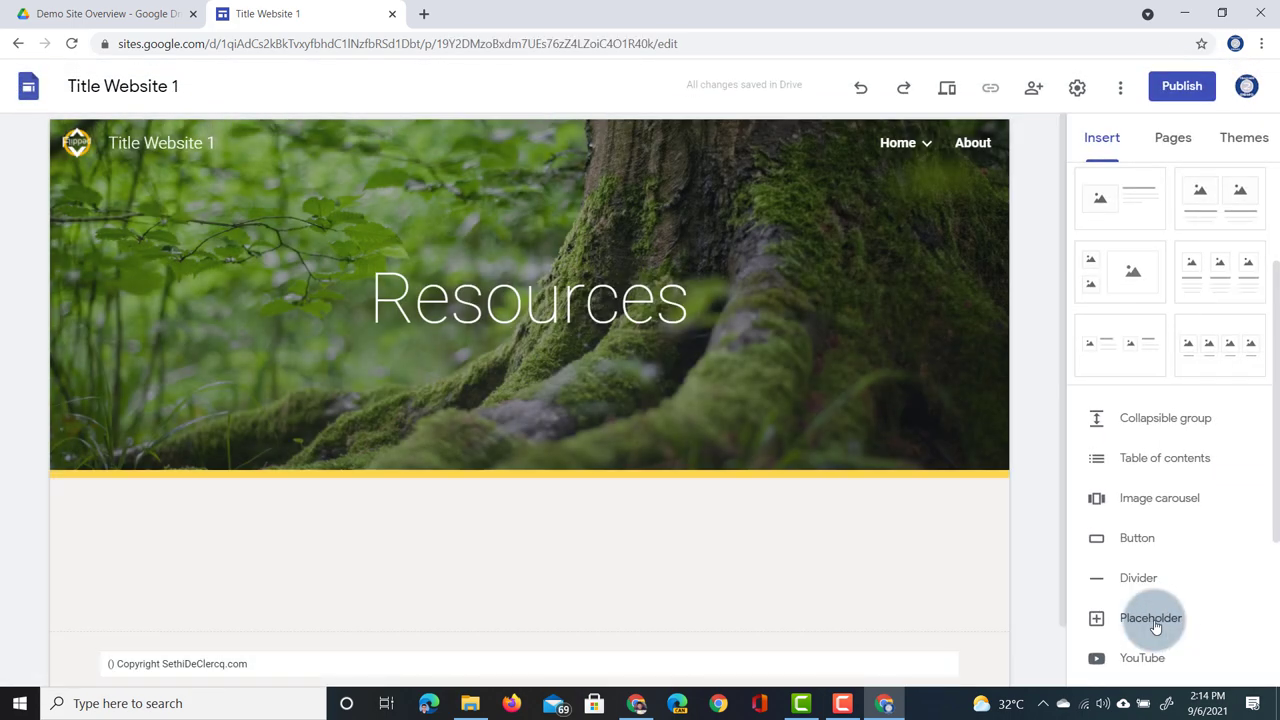
Hide the Resources page under Home from the site navigation
mouse_move(911, 150)
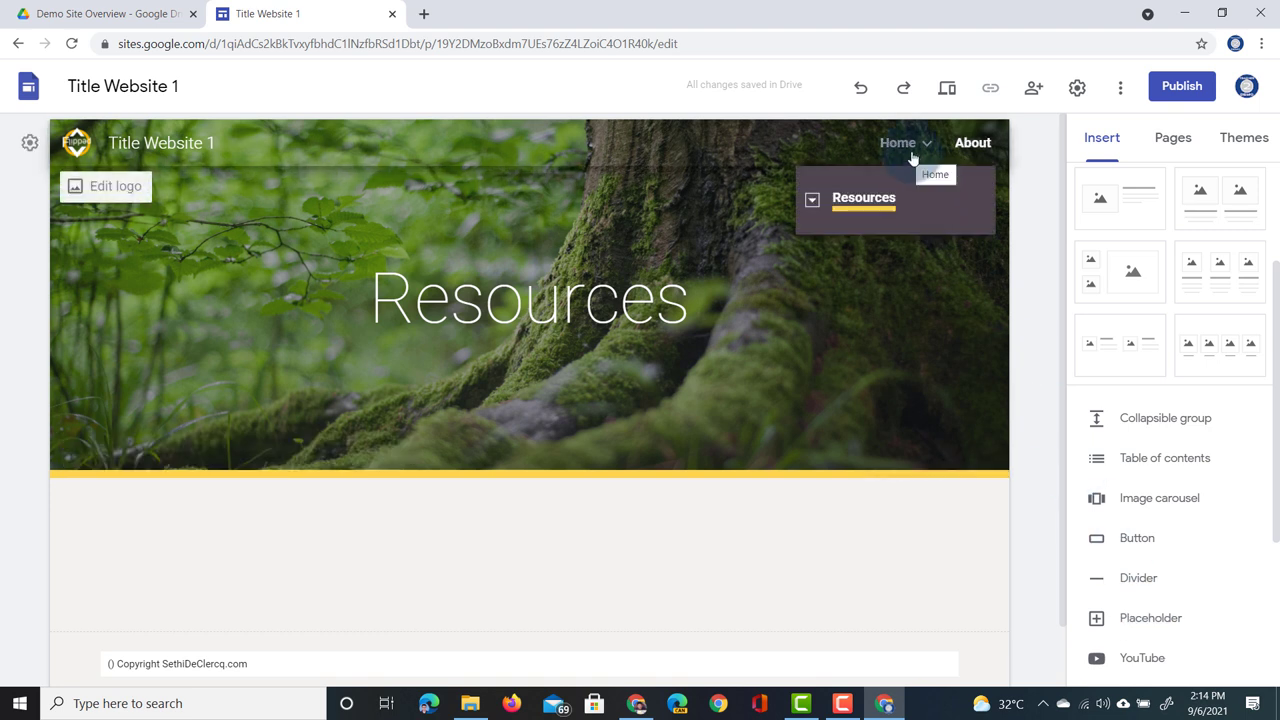
click(1163, 147)
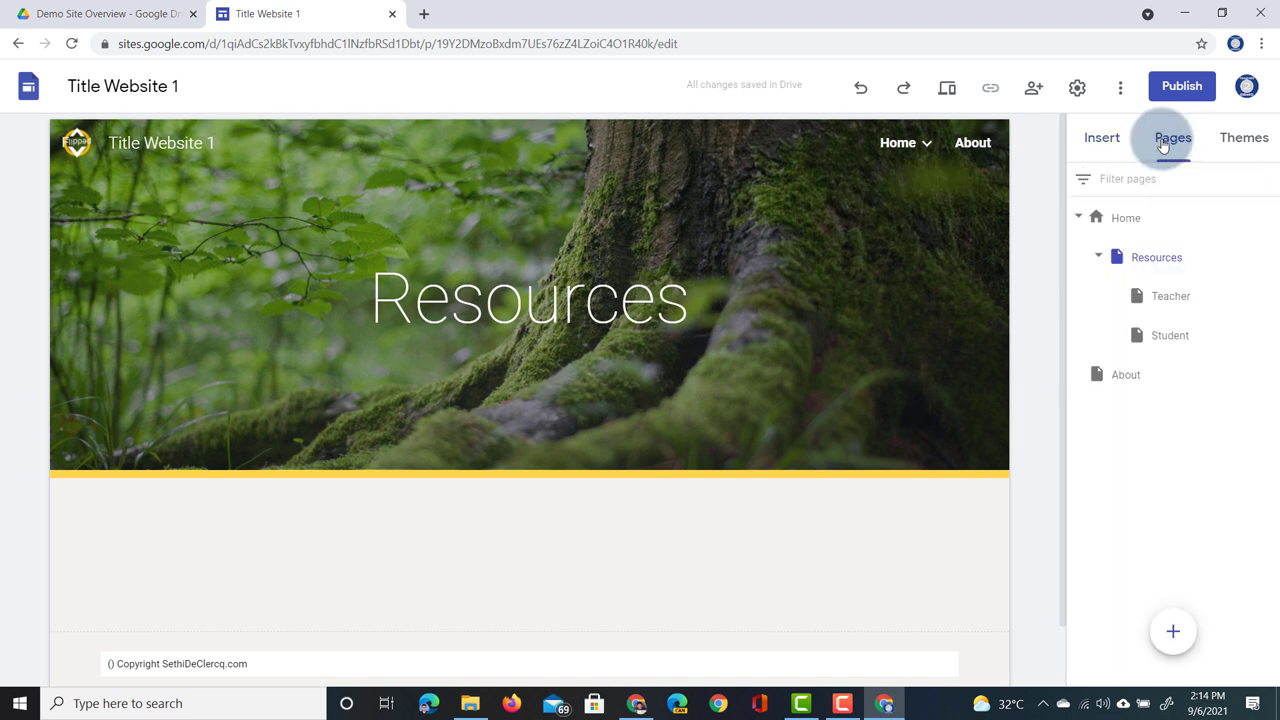
click(1268, 257)
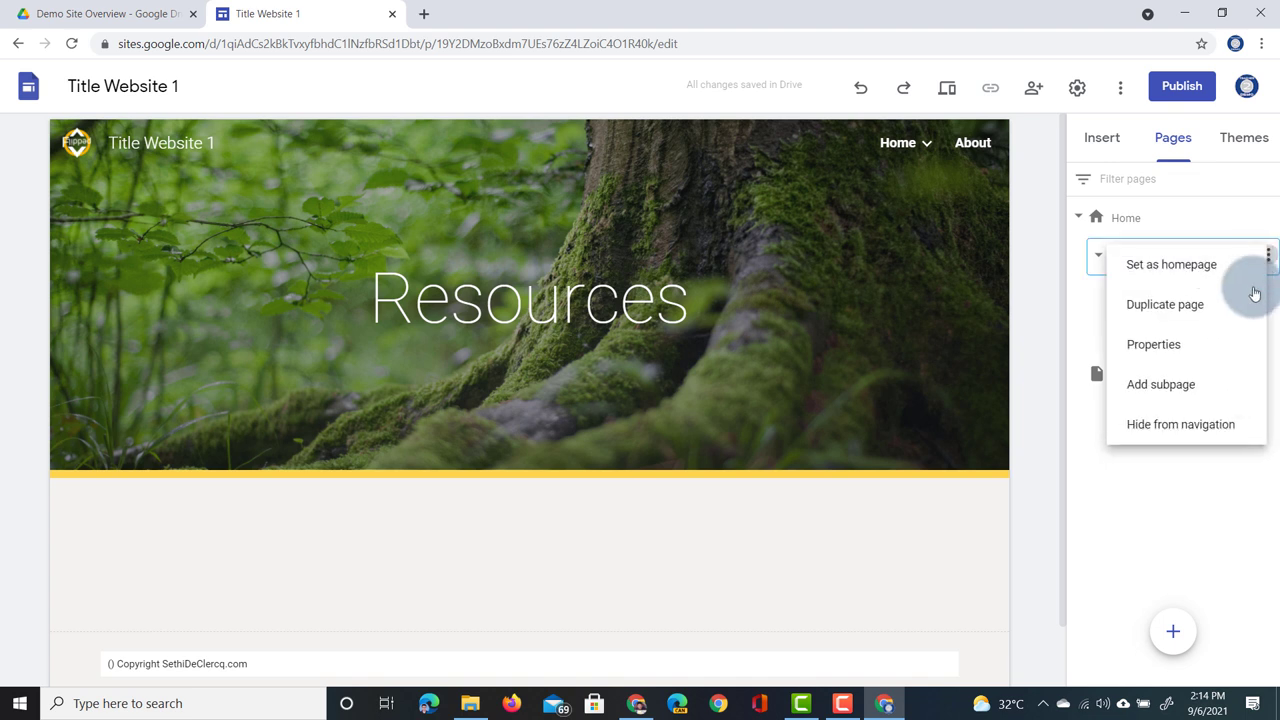
click(1180, 428)
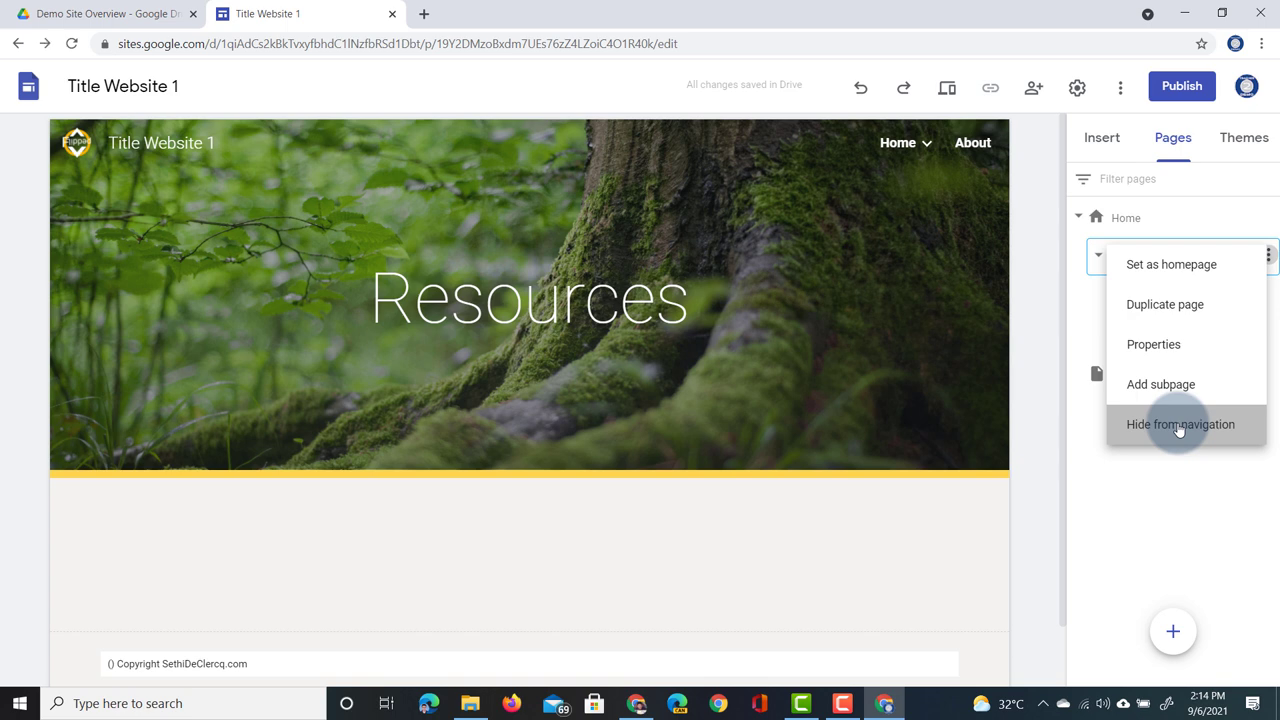
Preview the Home and About pages, test the Resources button at the end of About, and leave the preview
click(947, 87)
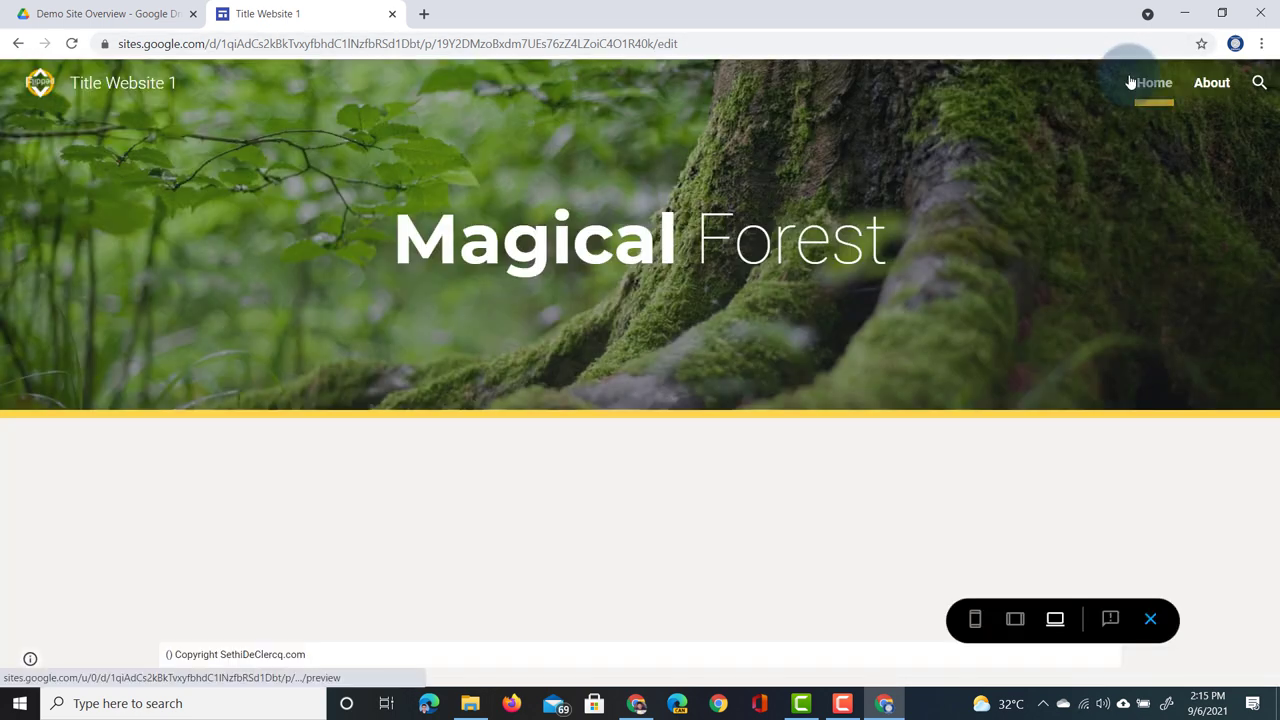
click(1204, 84)
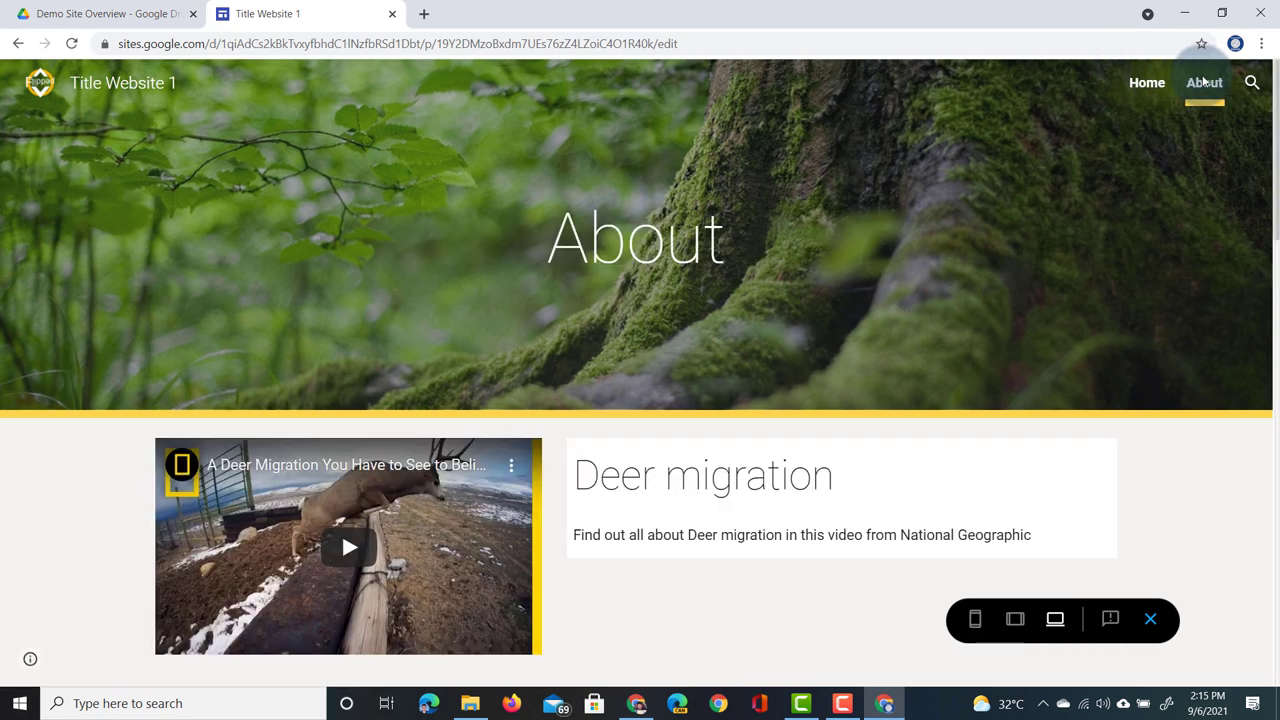
scroll(1204, 84, down, 15)
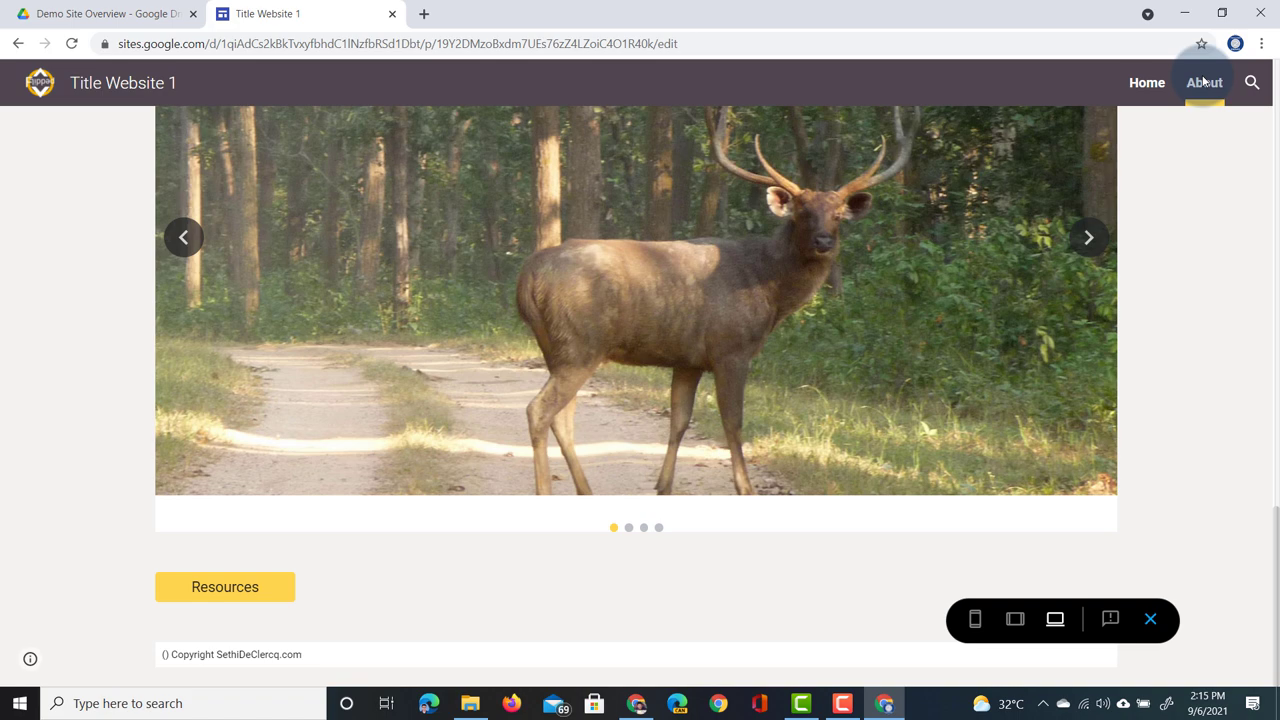
click(248, 589)
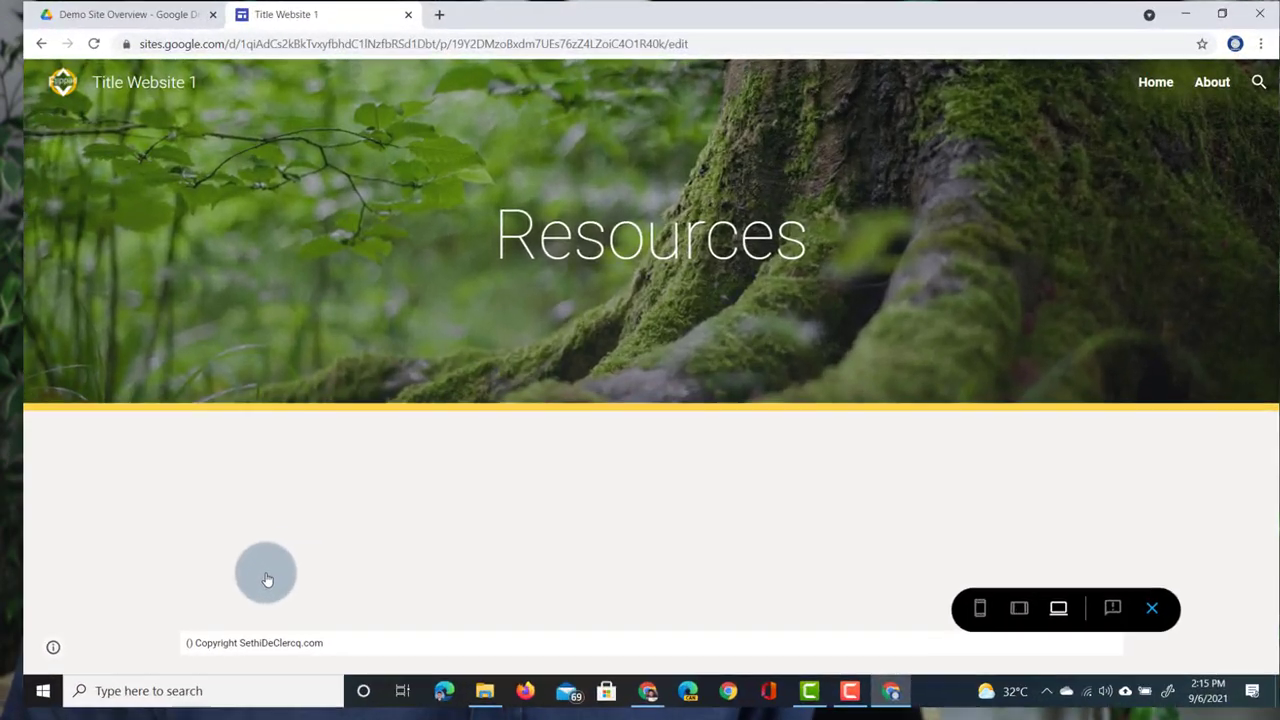
key(Escape)
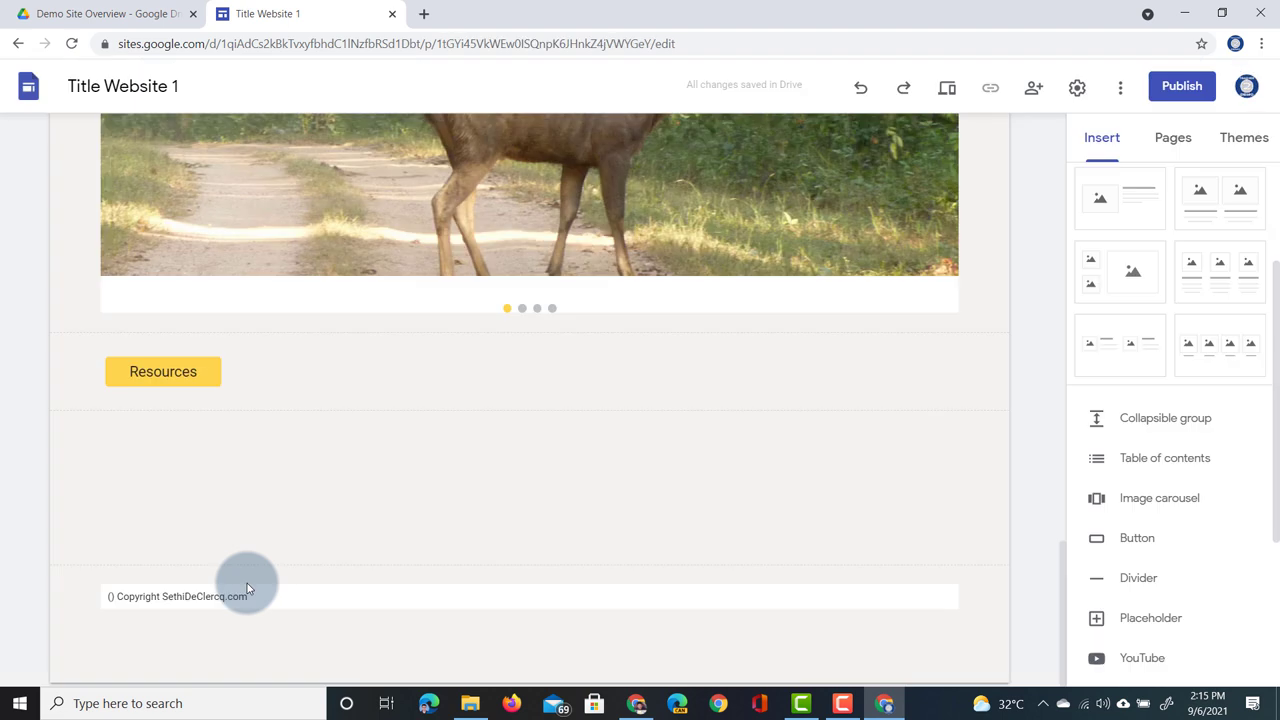
Insert a divider below the Resources button on the About page
click(1160, 588)
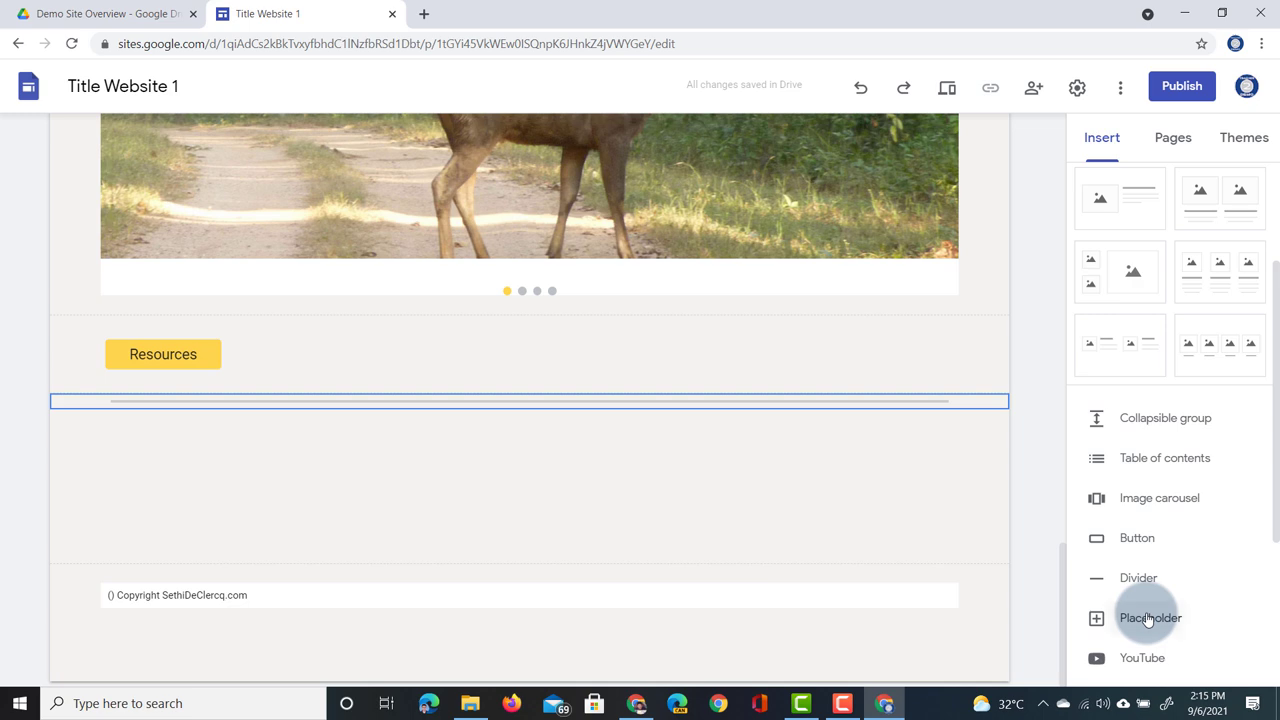
Insert an empty placeholder below the divider, compare it with the page's other content, and delete it again
click(1148, 618)
scroll(420, 343, up, 10)
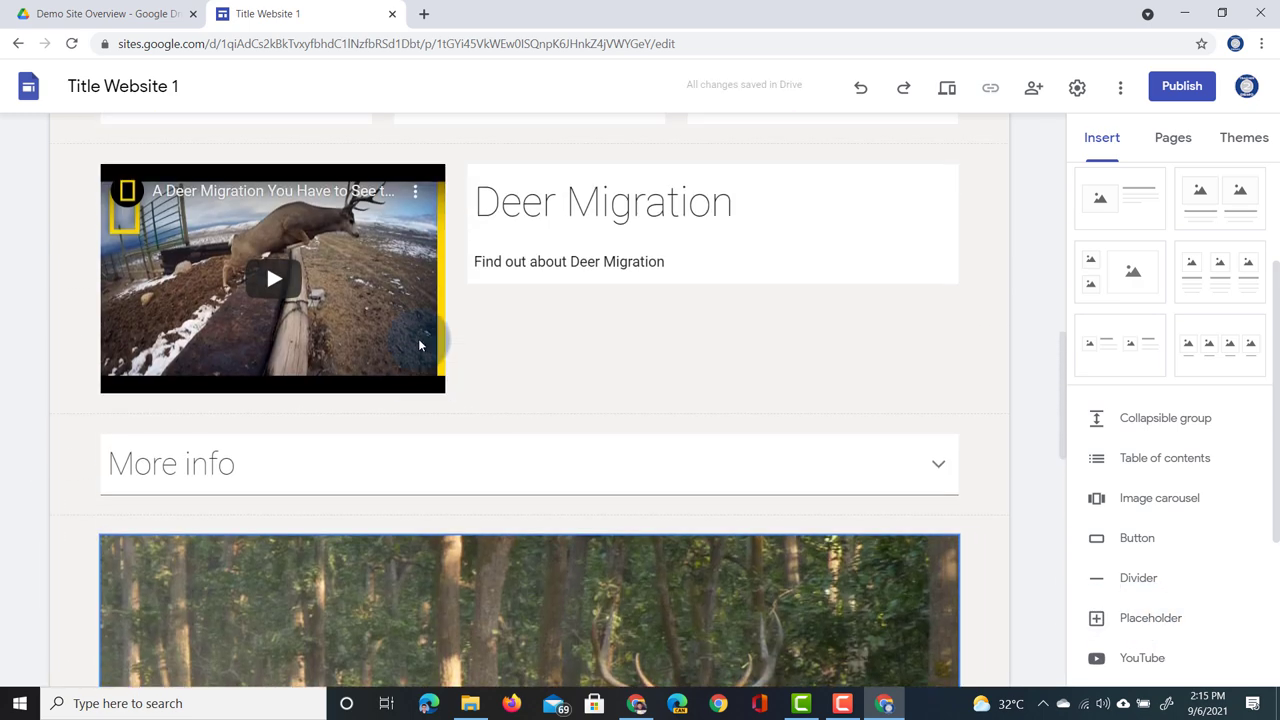
scroll(418, 338, up, 4)
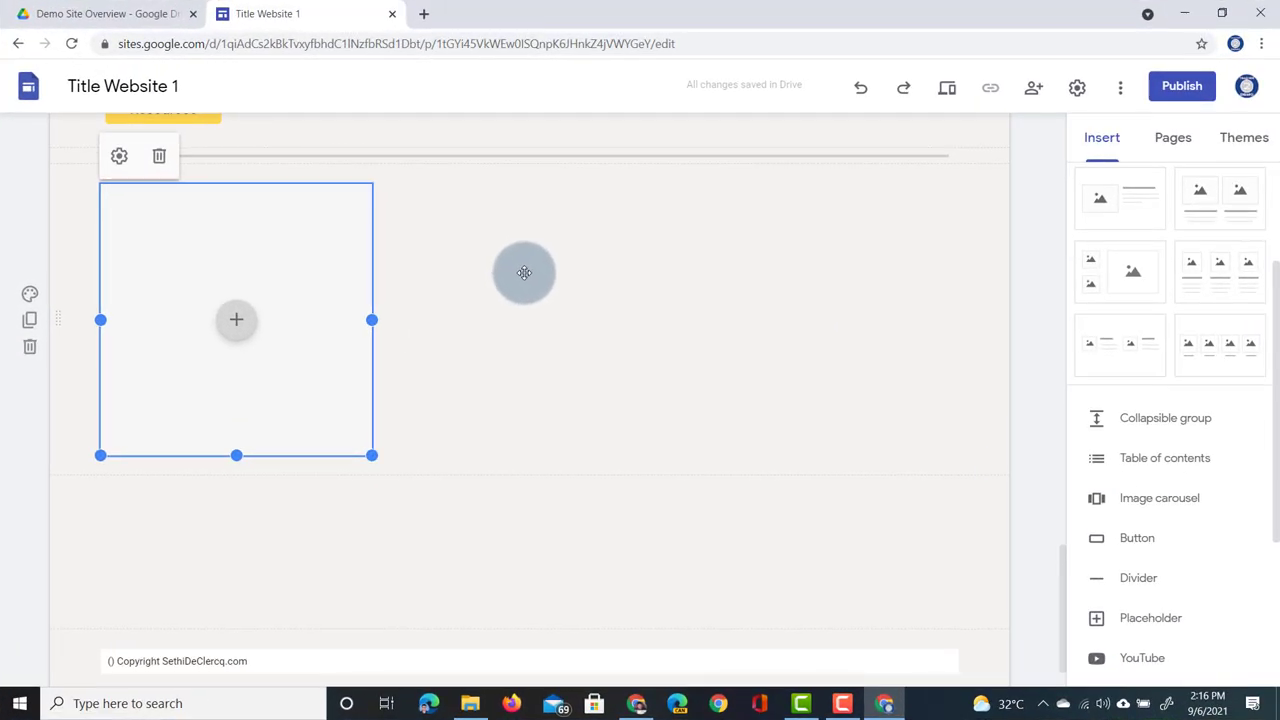
key(Delete)
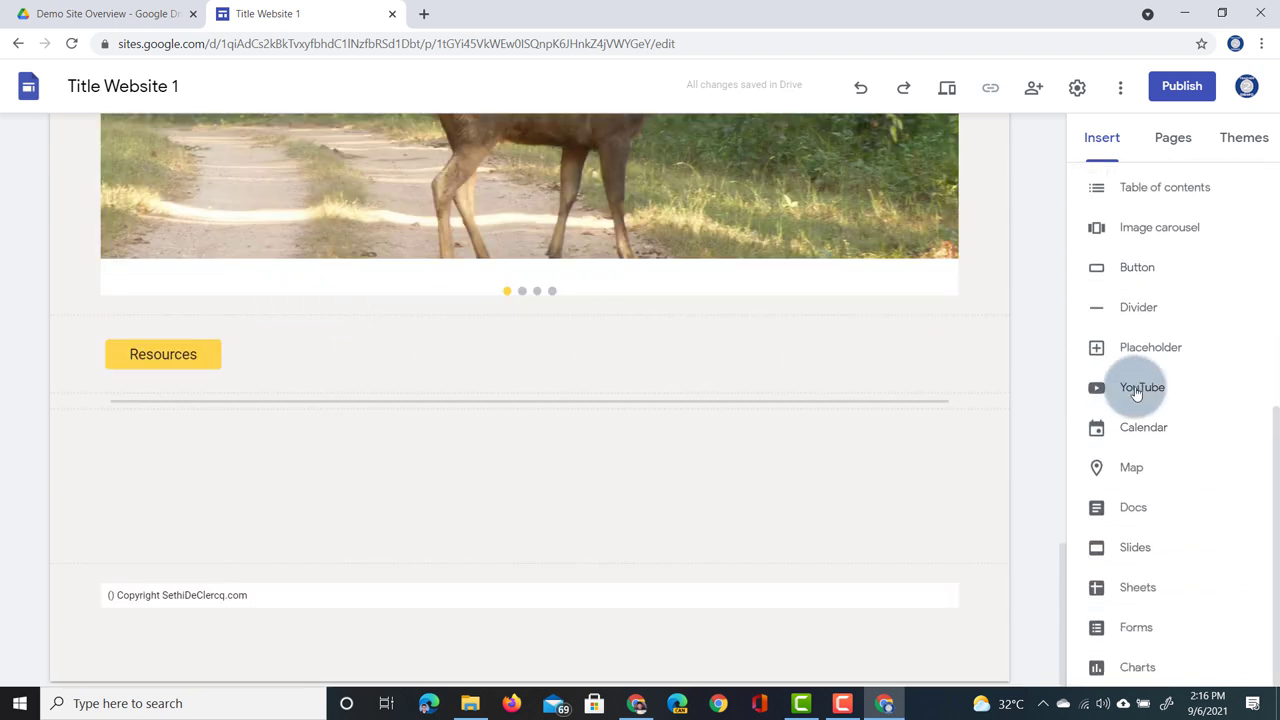
Embed the "Design thinking 102" calendar below the divider
click(1162, 432)
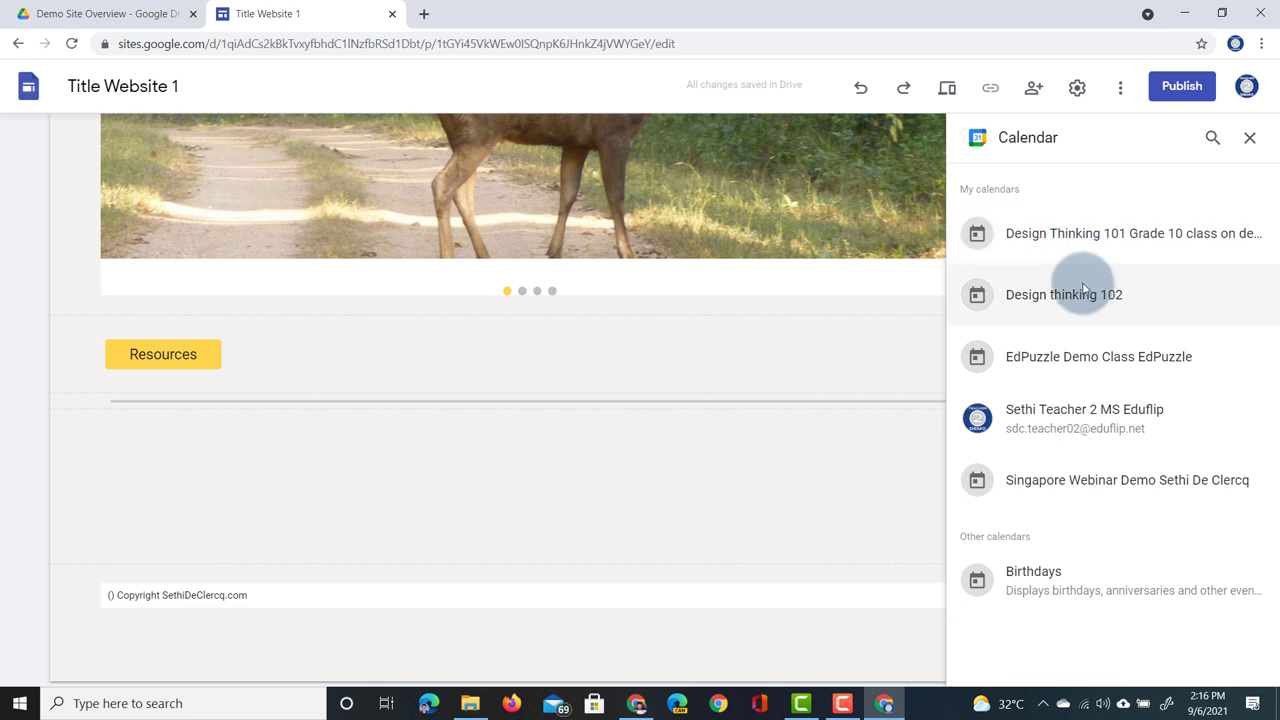
click(1095, 314)
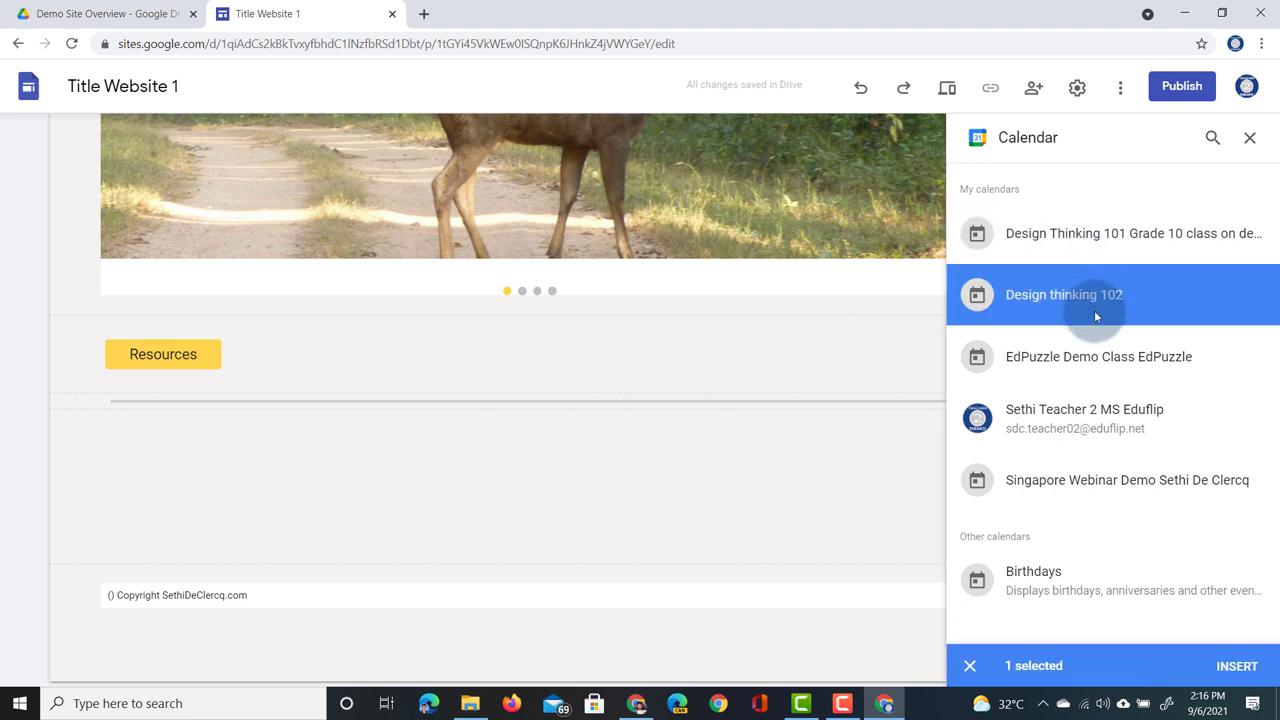
click(1236, 666)
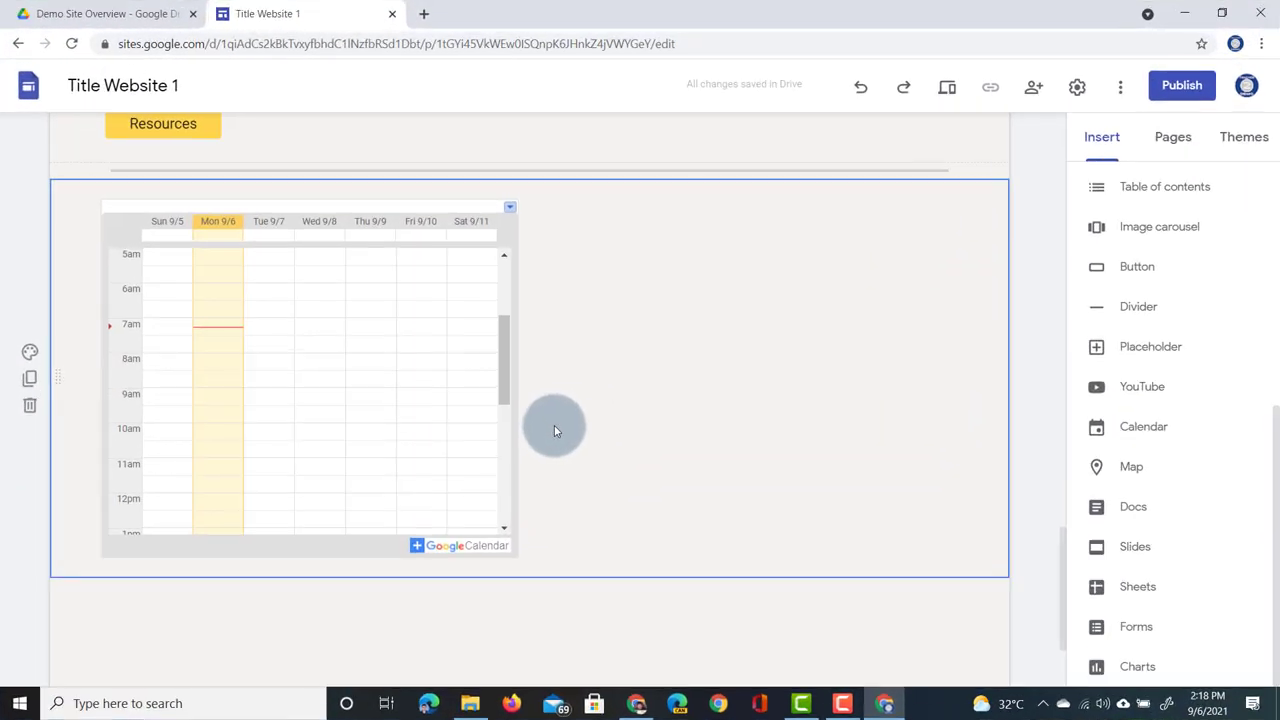
Embed the "Fun with Slides" presentation from Google Slides below the calendar
scroll(737, 328, down, 1)
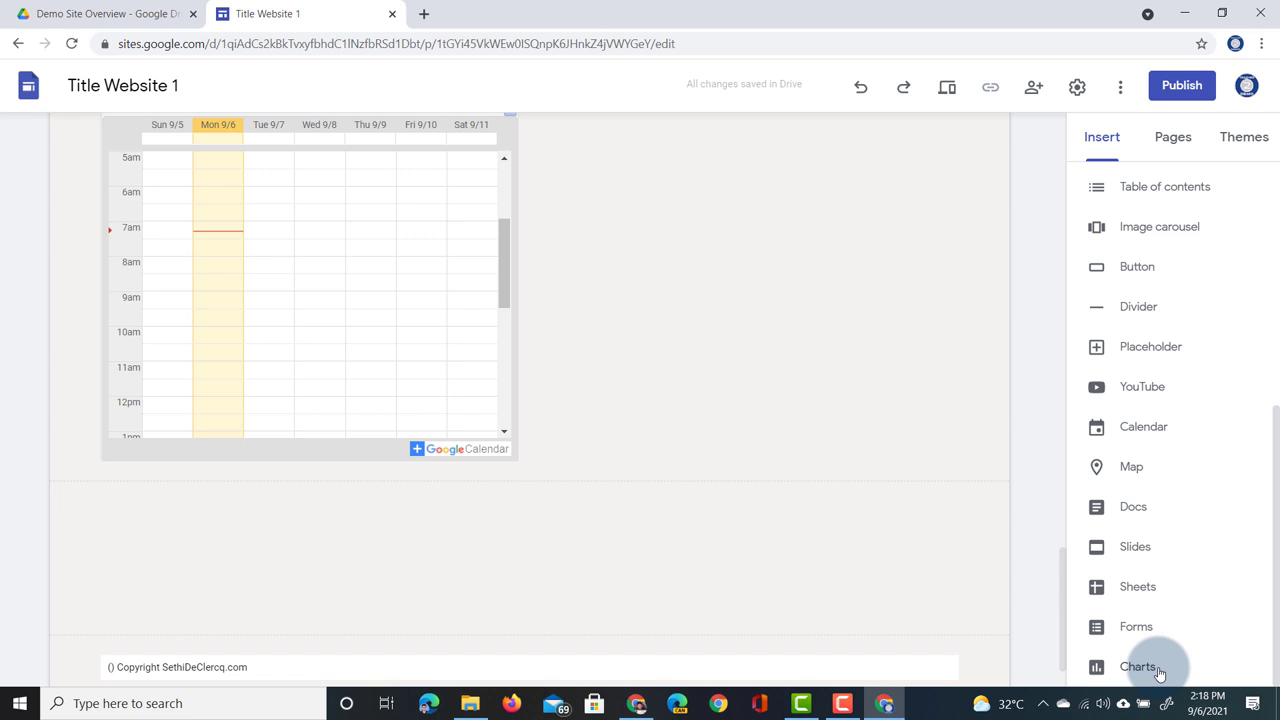
click(1136, 548)
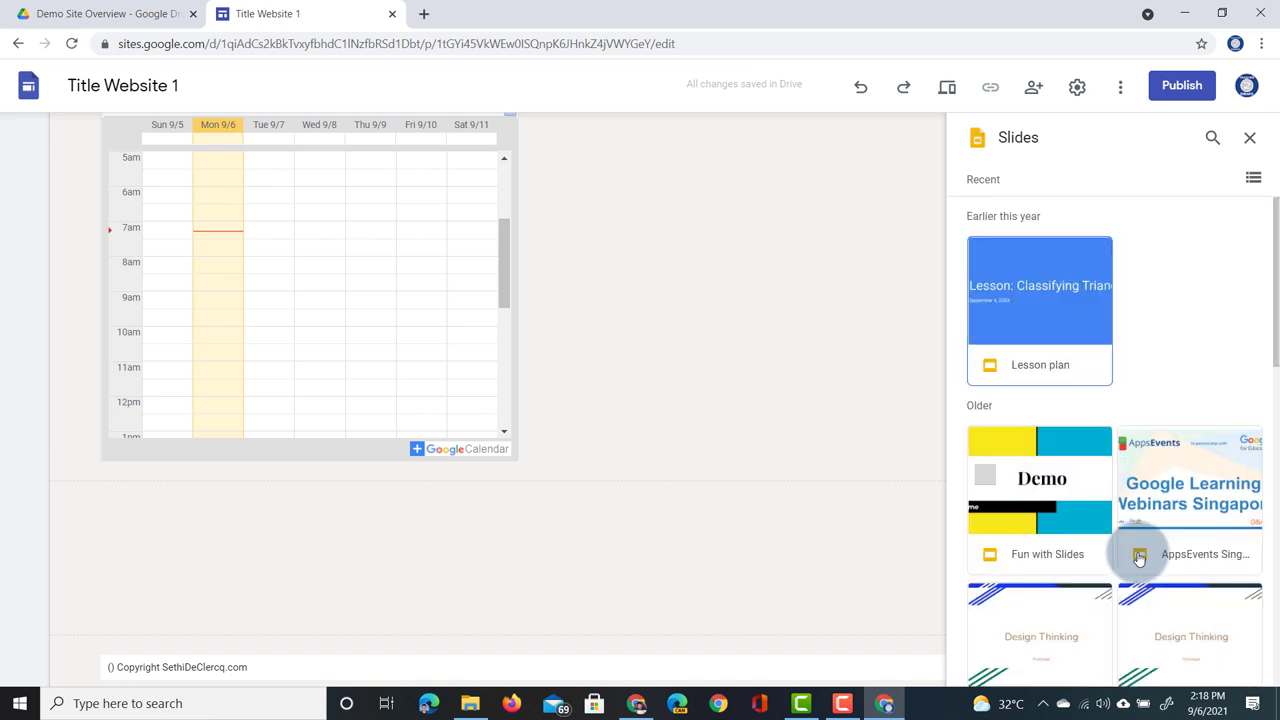
click(1048, 498)
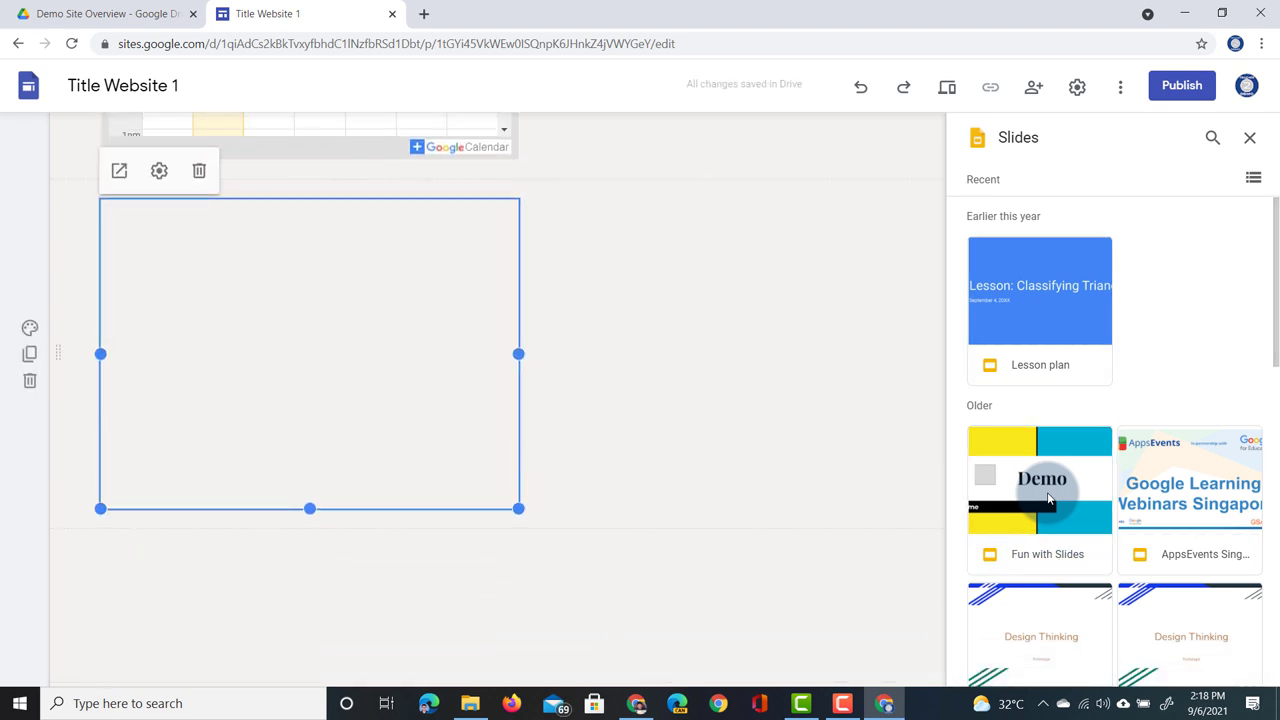
Widen the embedded "Fun with Slides" presentation to span the full content width of the page
click(1250, 138)
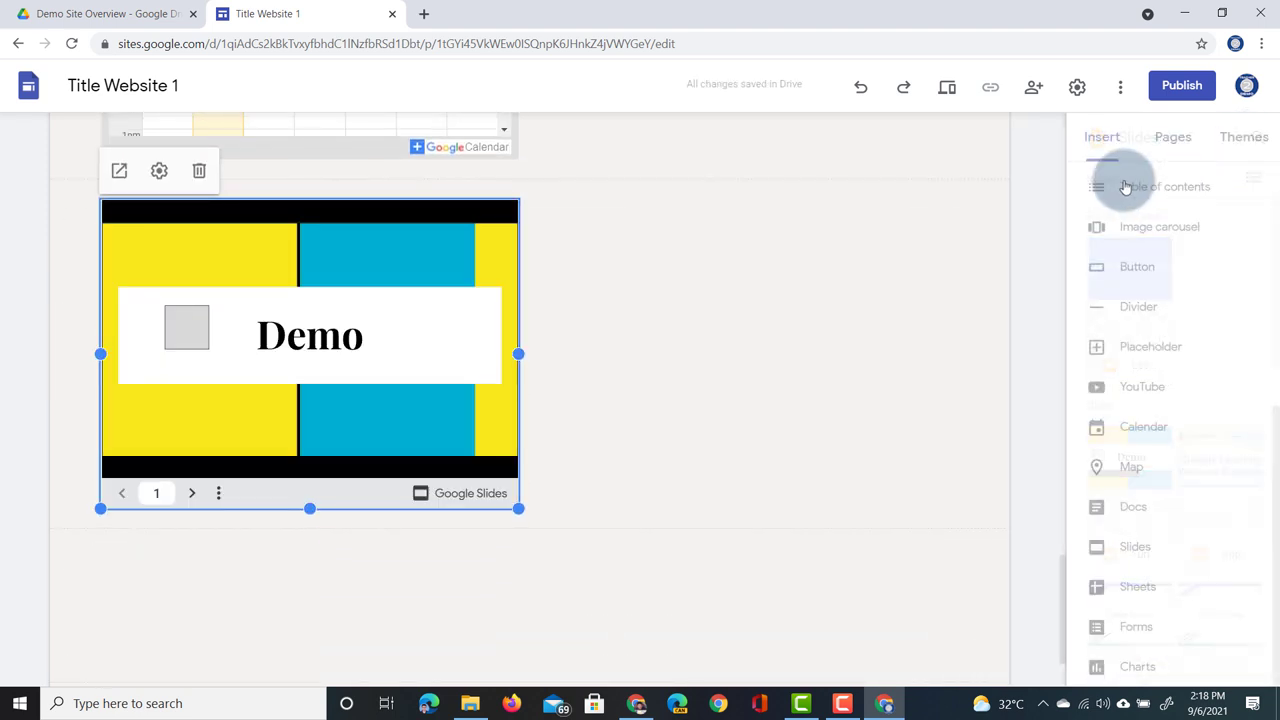
click(763, 294)
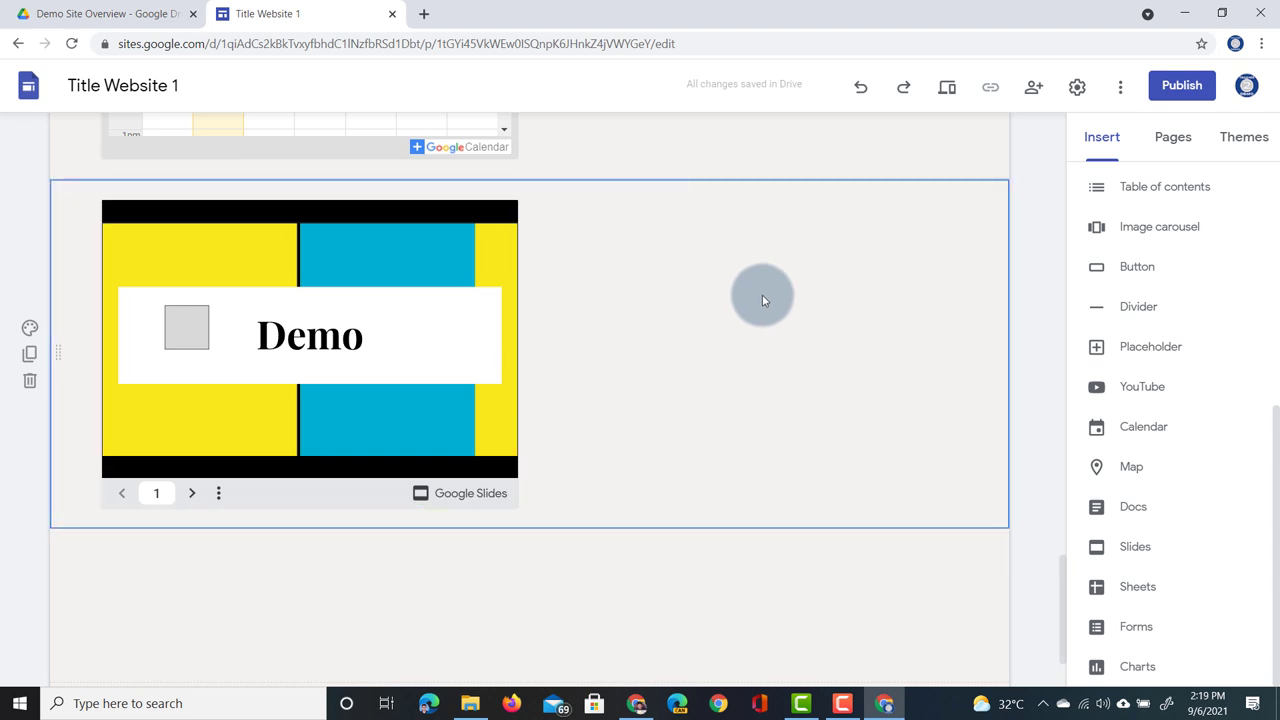
click(342, 390)
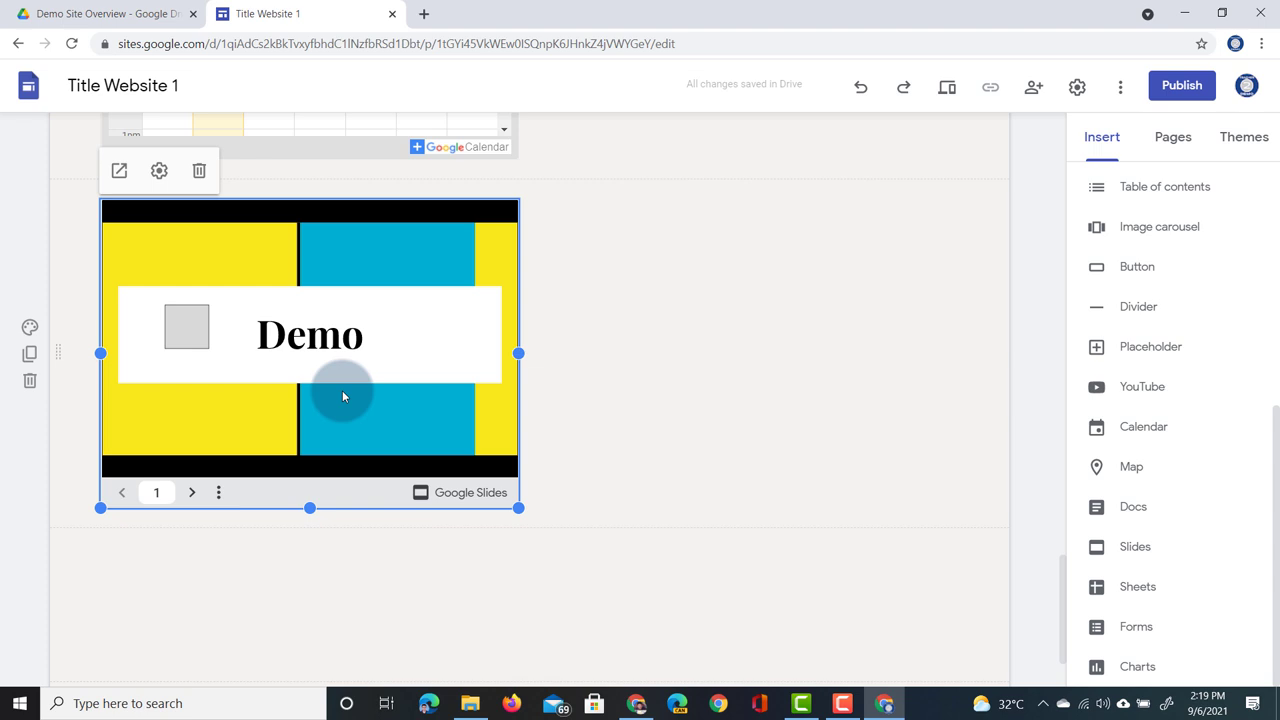
drag(518, 353, 992, 358)
Preview the About page down to the embedded presentation, flip its slides forward and back, and exit the preview
click(950, 92)
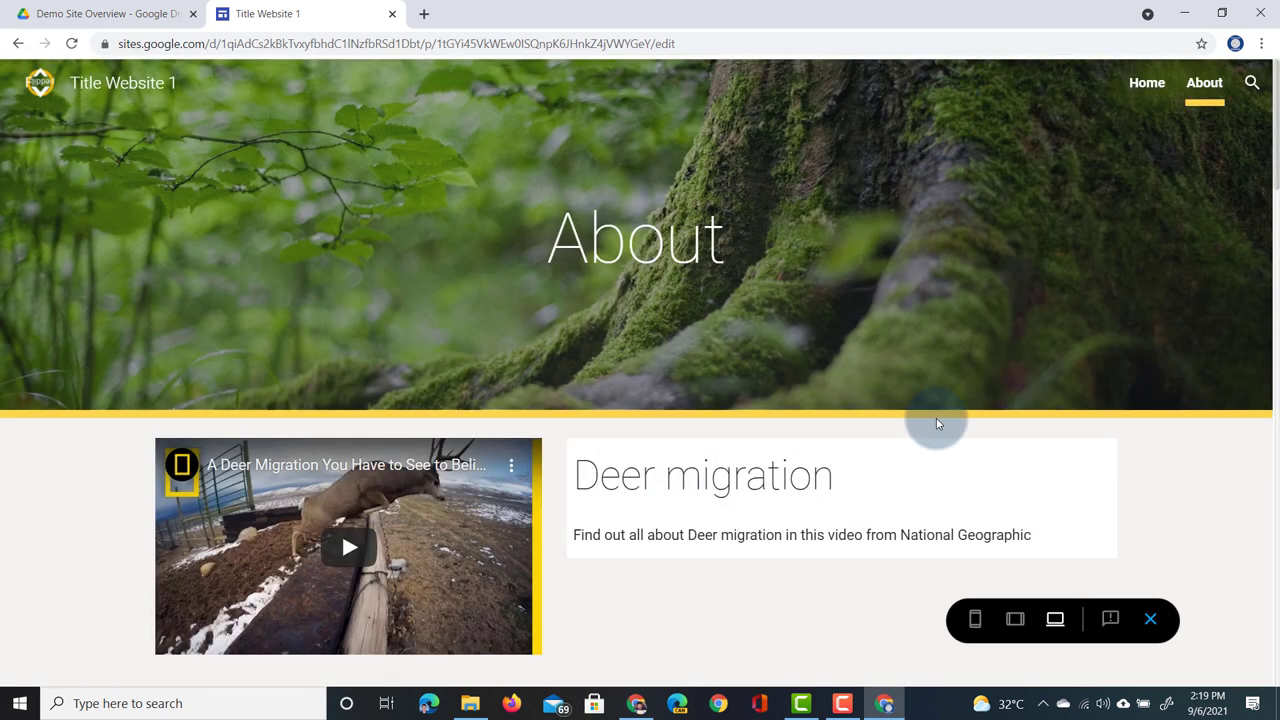
scroll(936, 418, down, 5)
scroll(936, 418, down, 15)
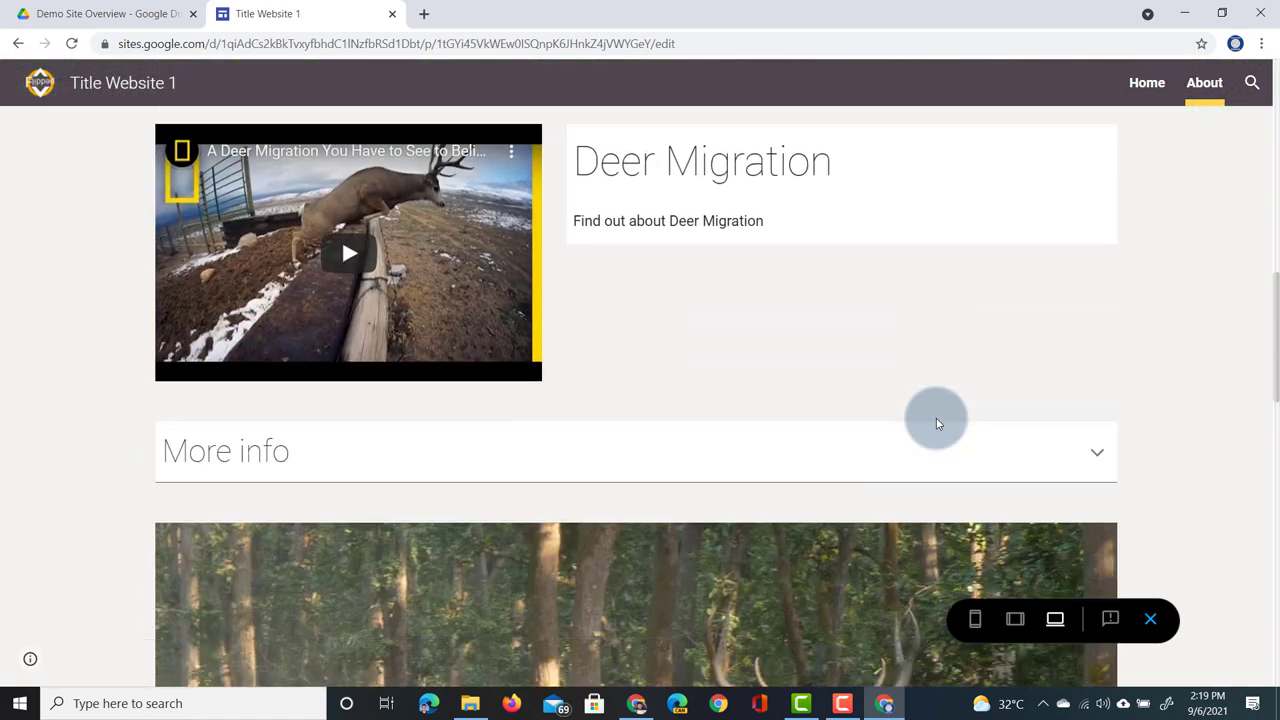
scroll(936, 423, down, 3)
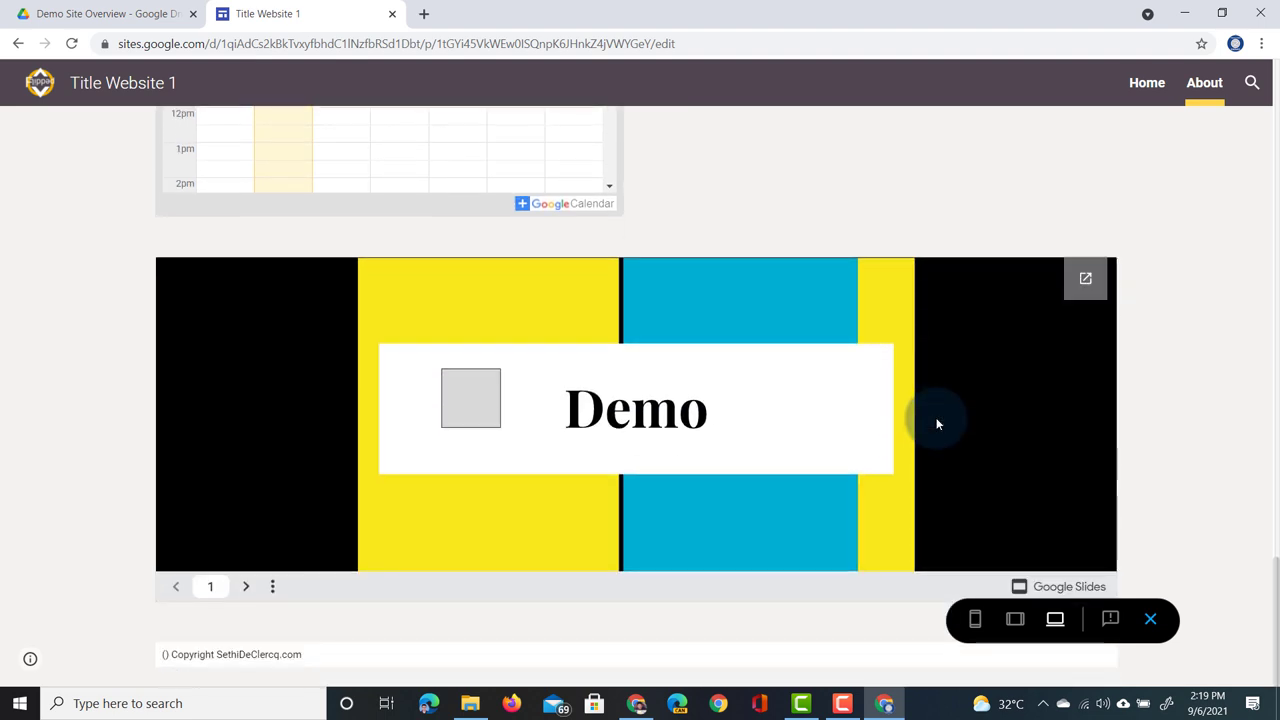
click(246, 587)
click(176, 587)
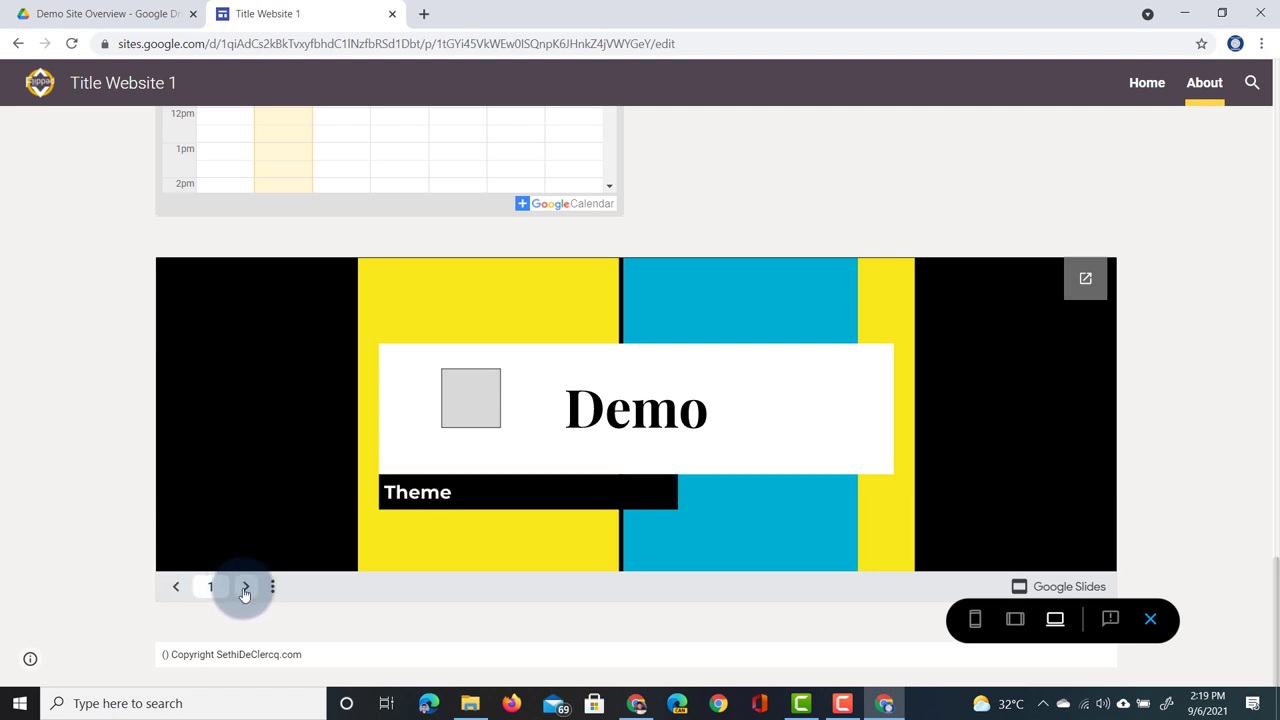
click(246, 589)
click(175, 588)
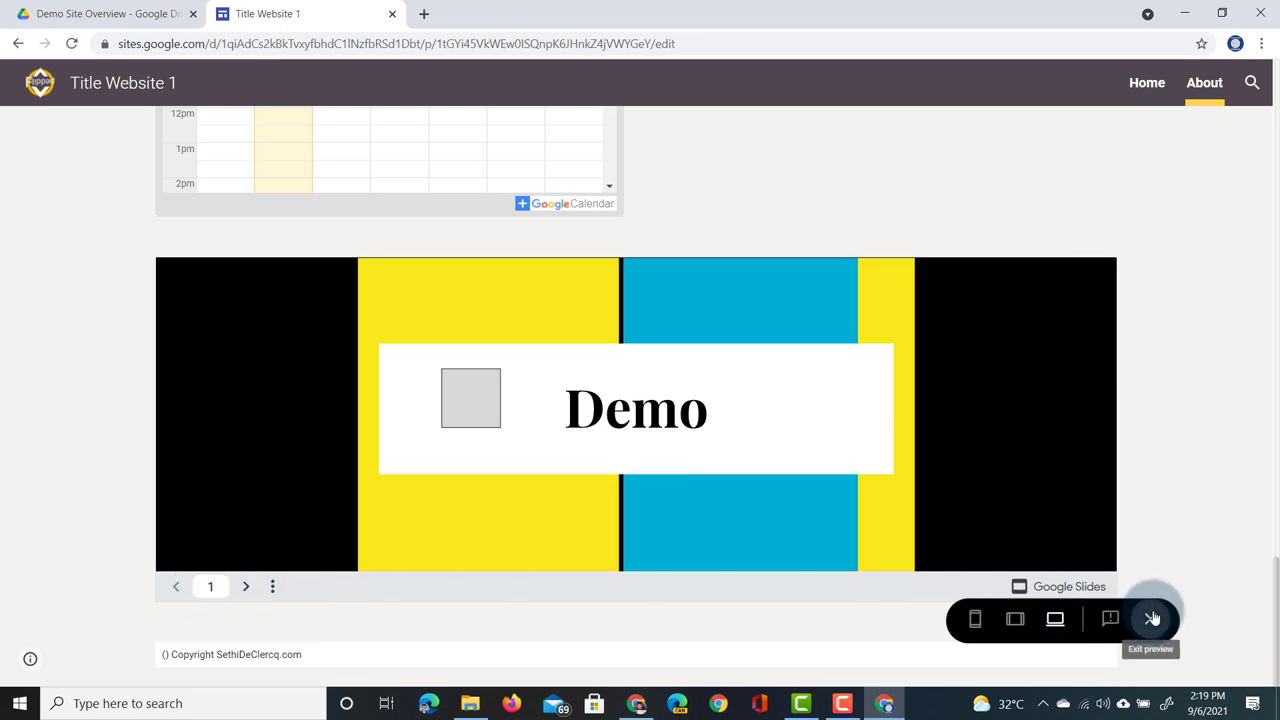
click(1150, 618)
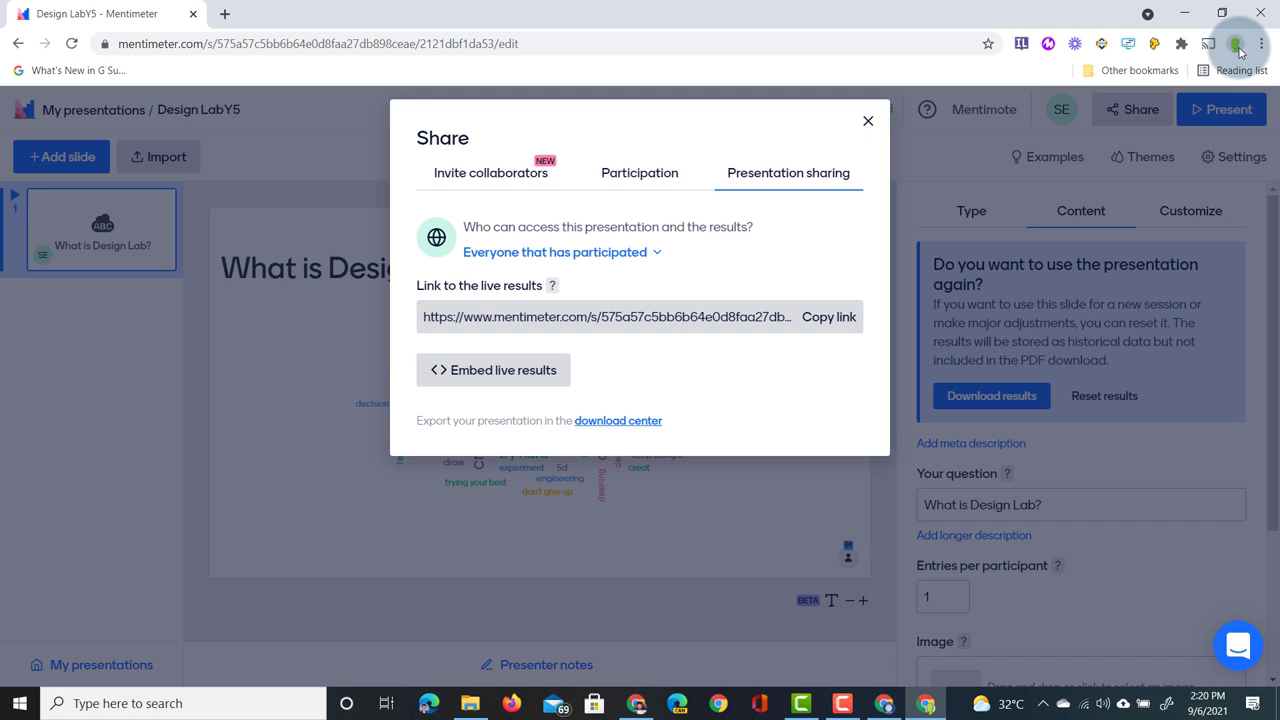
Copy the live-results embed code of the "Design LabY5" Mentimeter presentation and embed it beside the calendar on the Google Sites About page
click(521, 371)
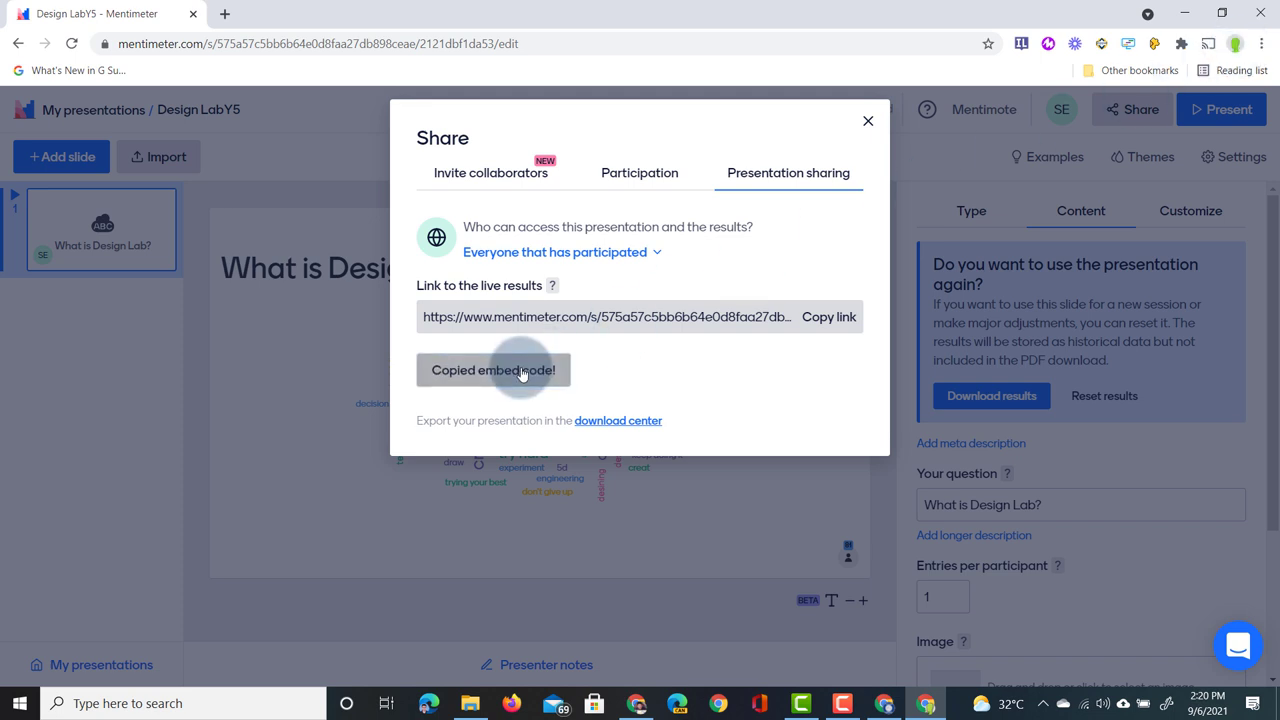
click(886, 705)
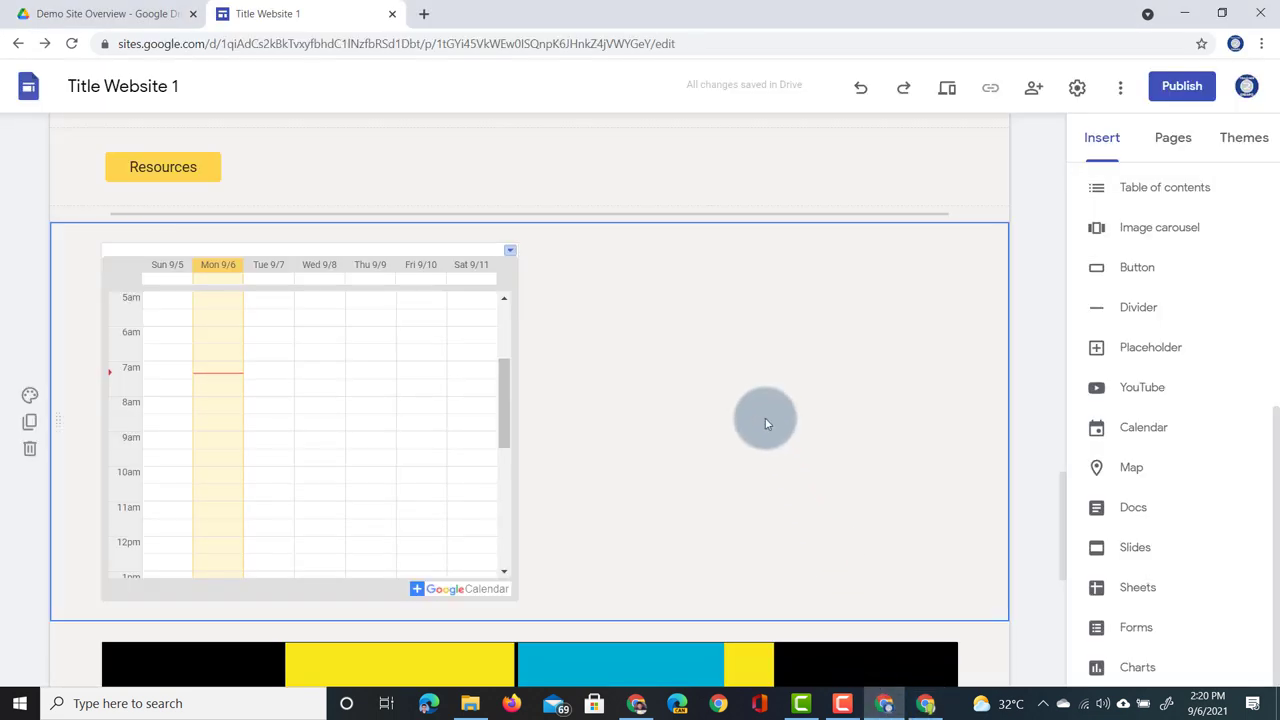
double_click(739, 360)
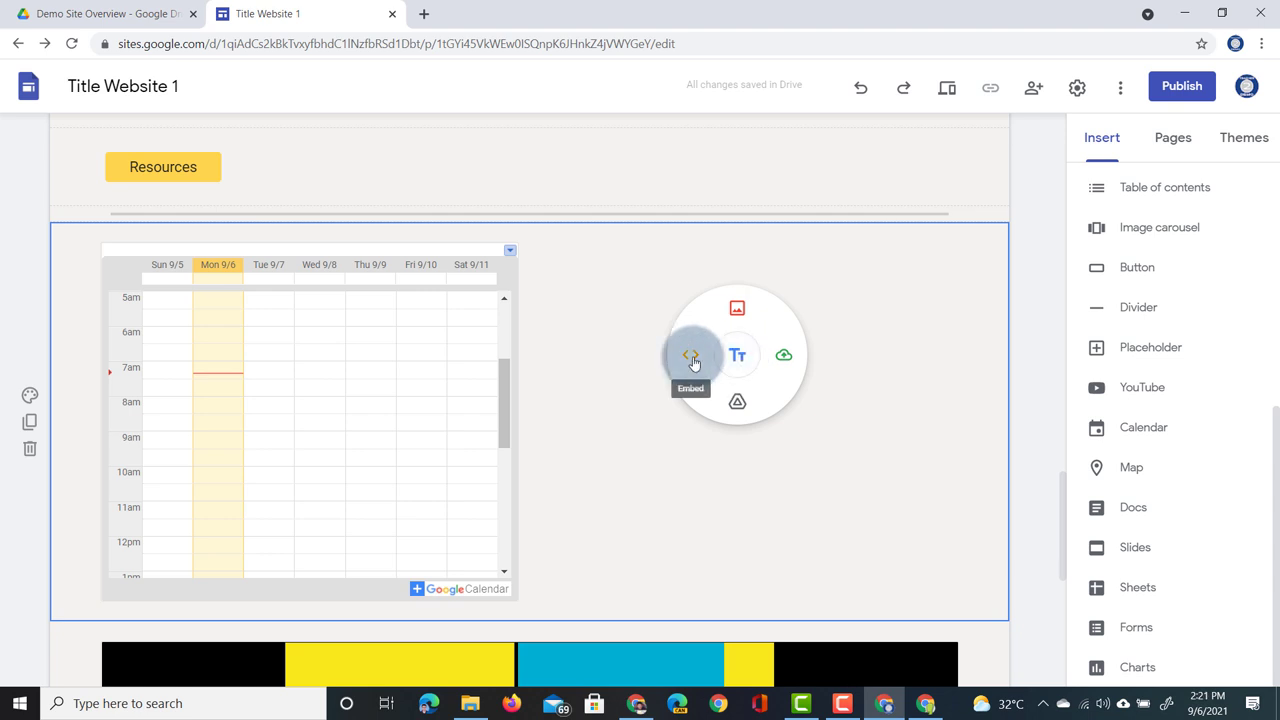
click(691, 357)
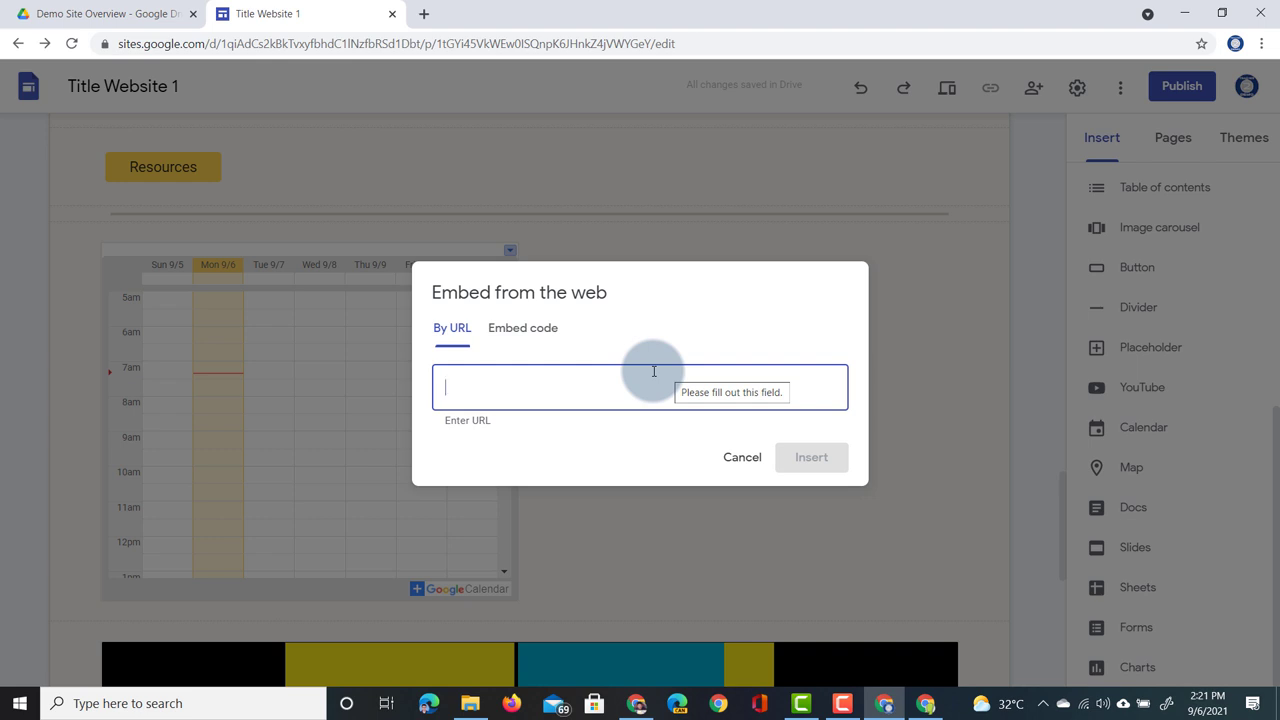
click(530, 335)
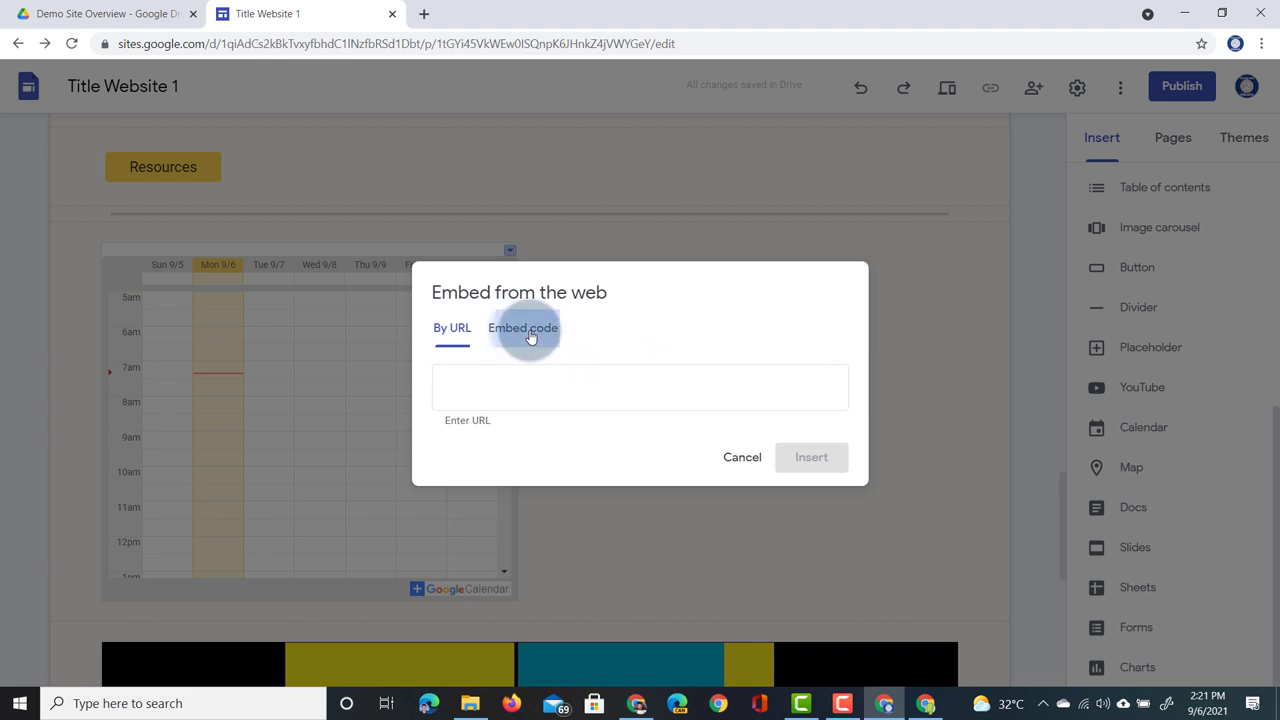
key(ctrl+v)
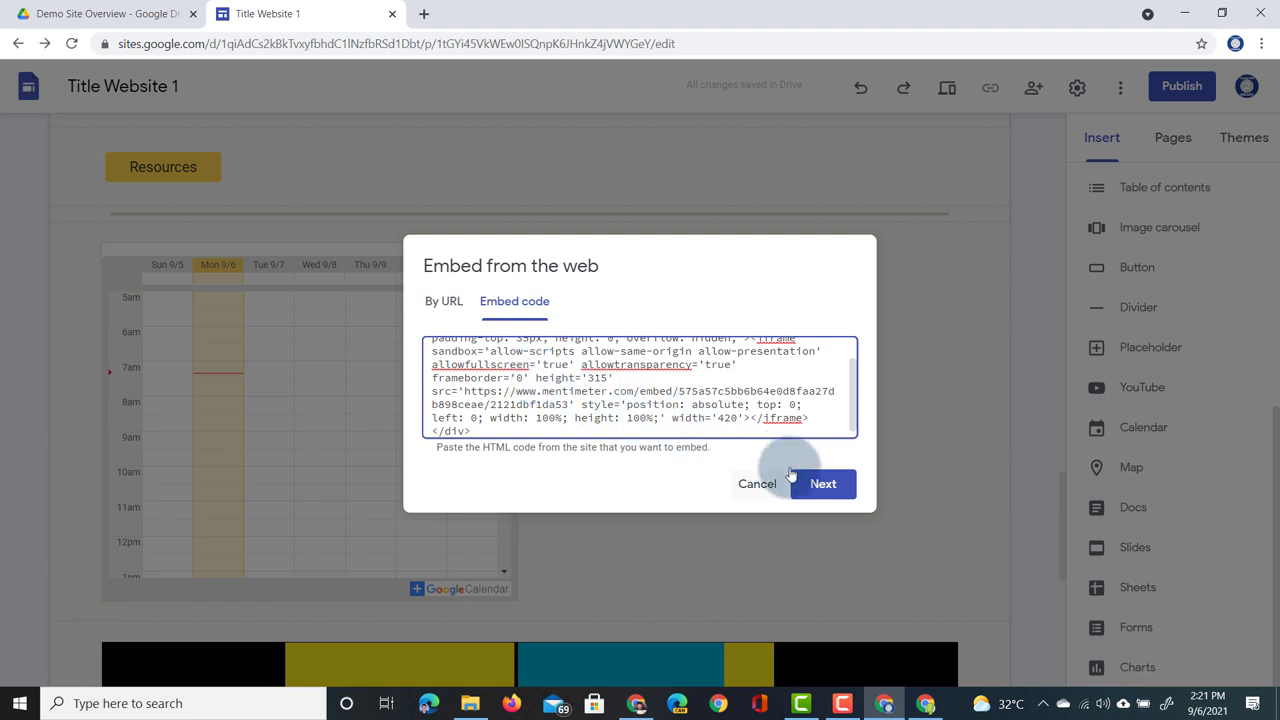
click(829, 486)
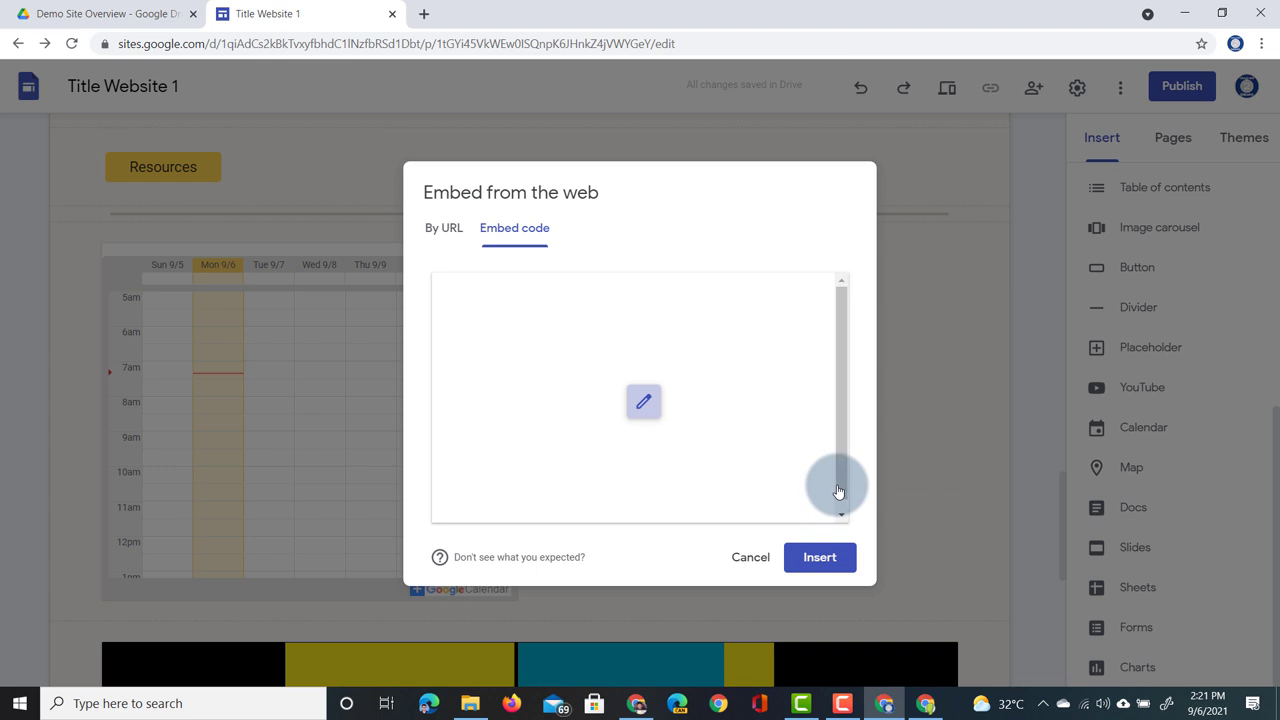
click(833, 558)
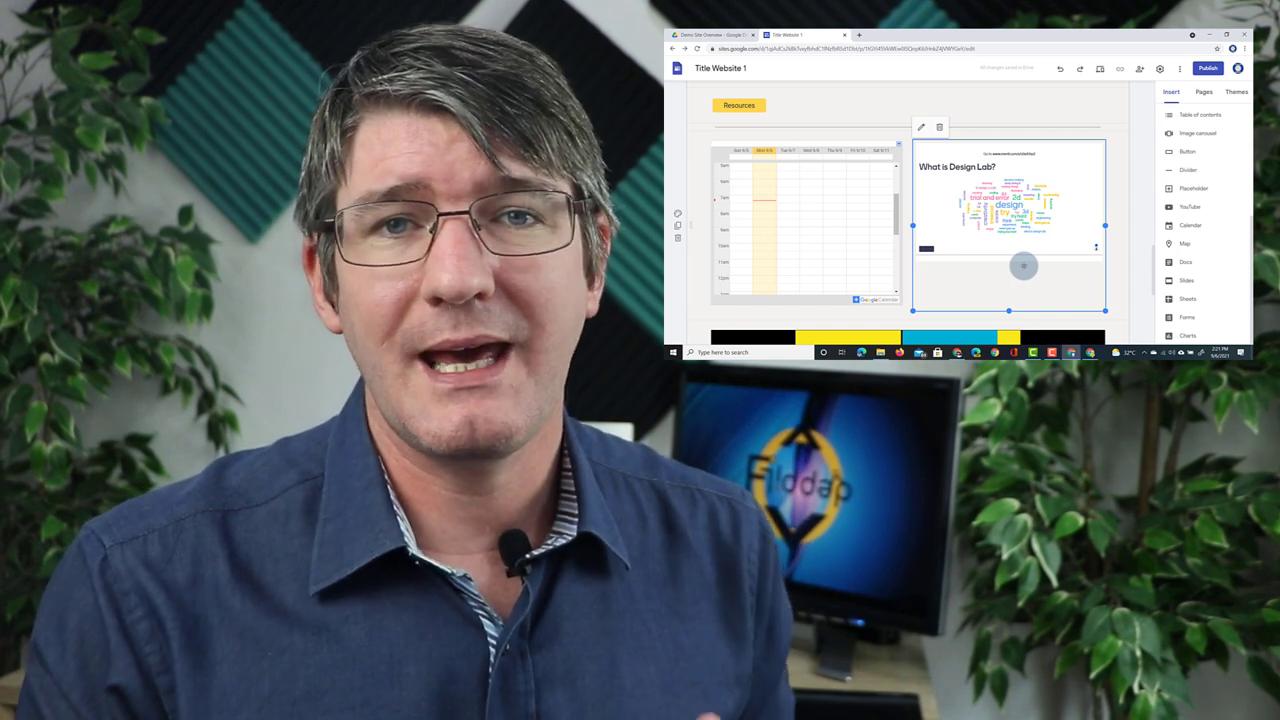
click(1074, 262)
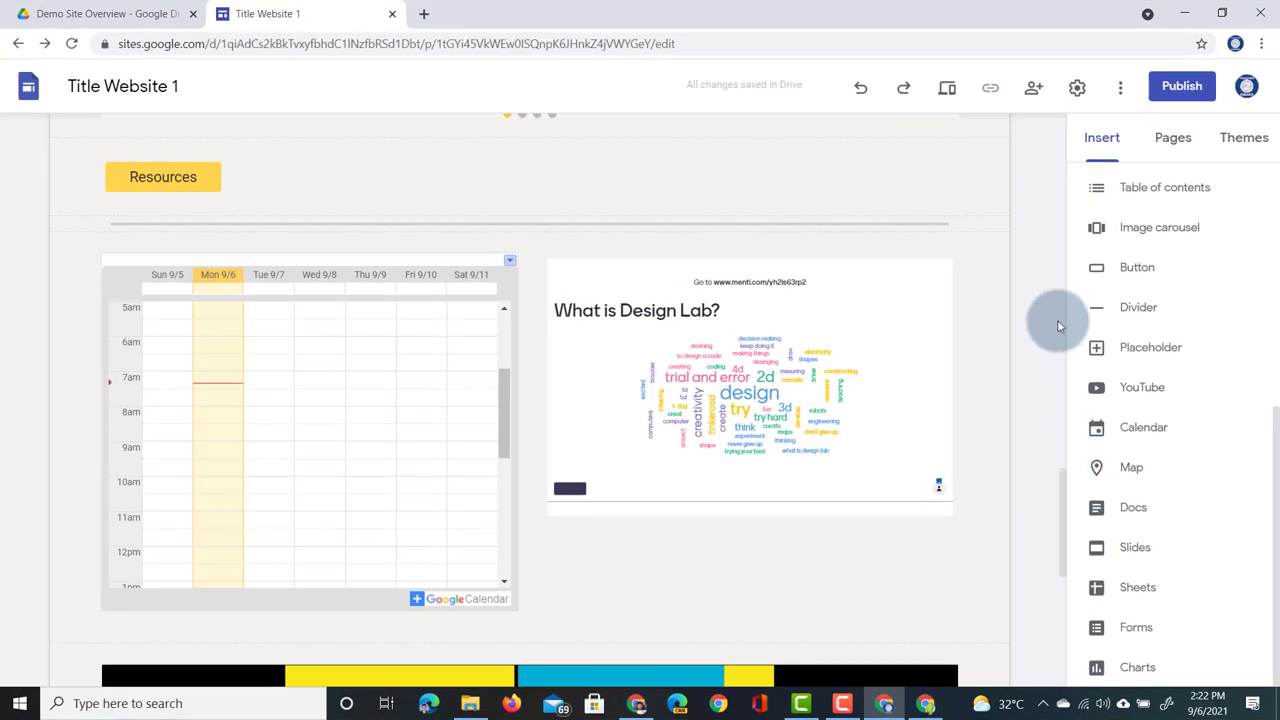
Share the site with another teacher's account as Editor with Notify people enabled, reviewing the editor permission settings before sending
click(1033, 94)
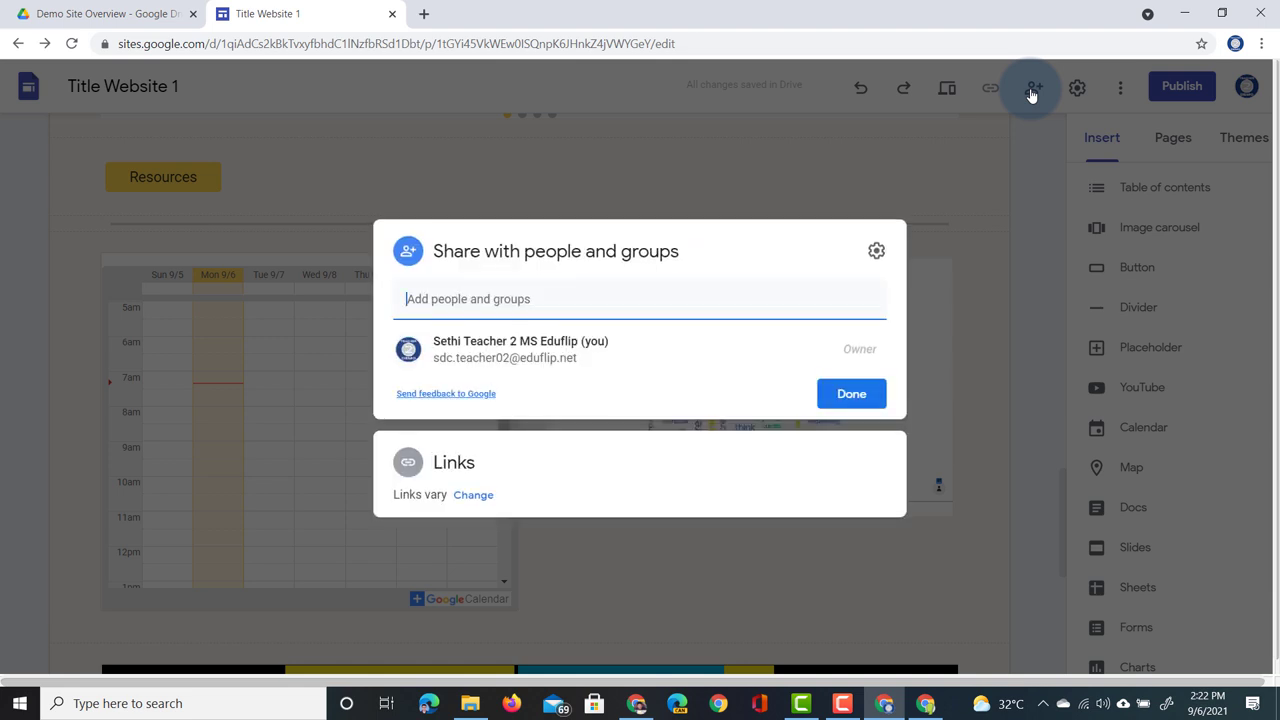
text(s)
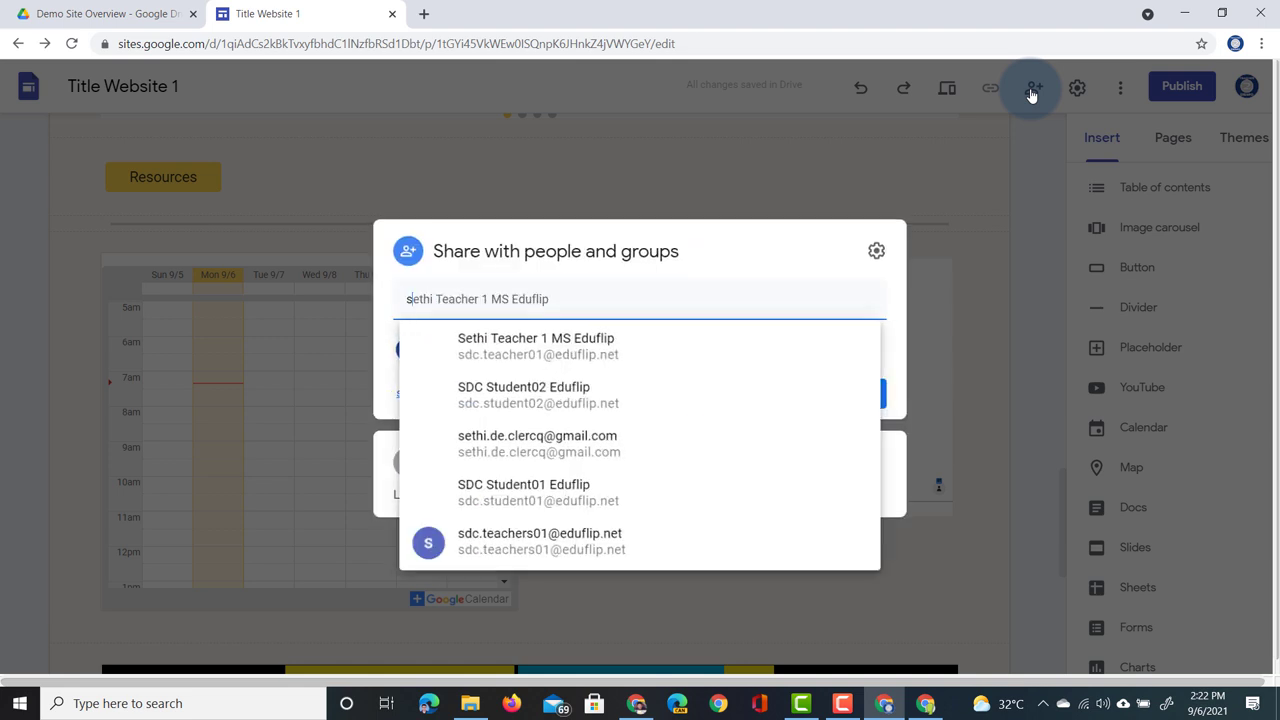
text(dc.te)
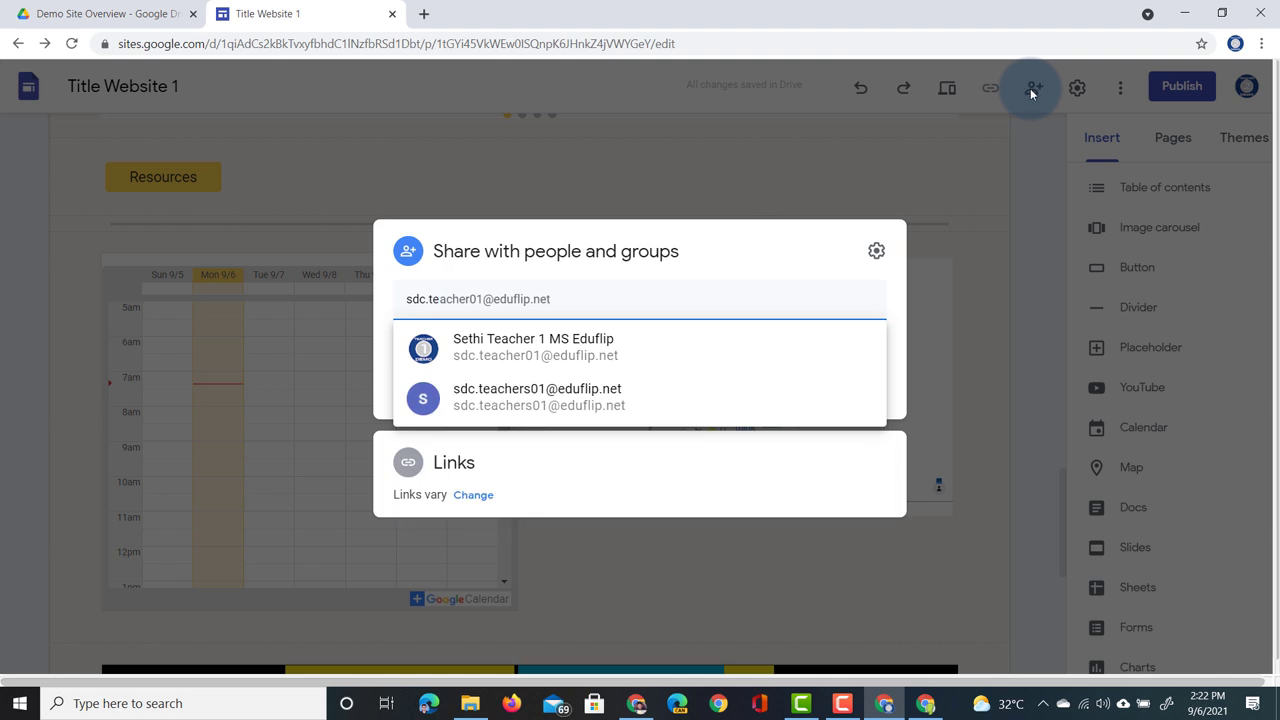
click(643, 347)
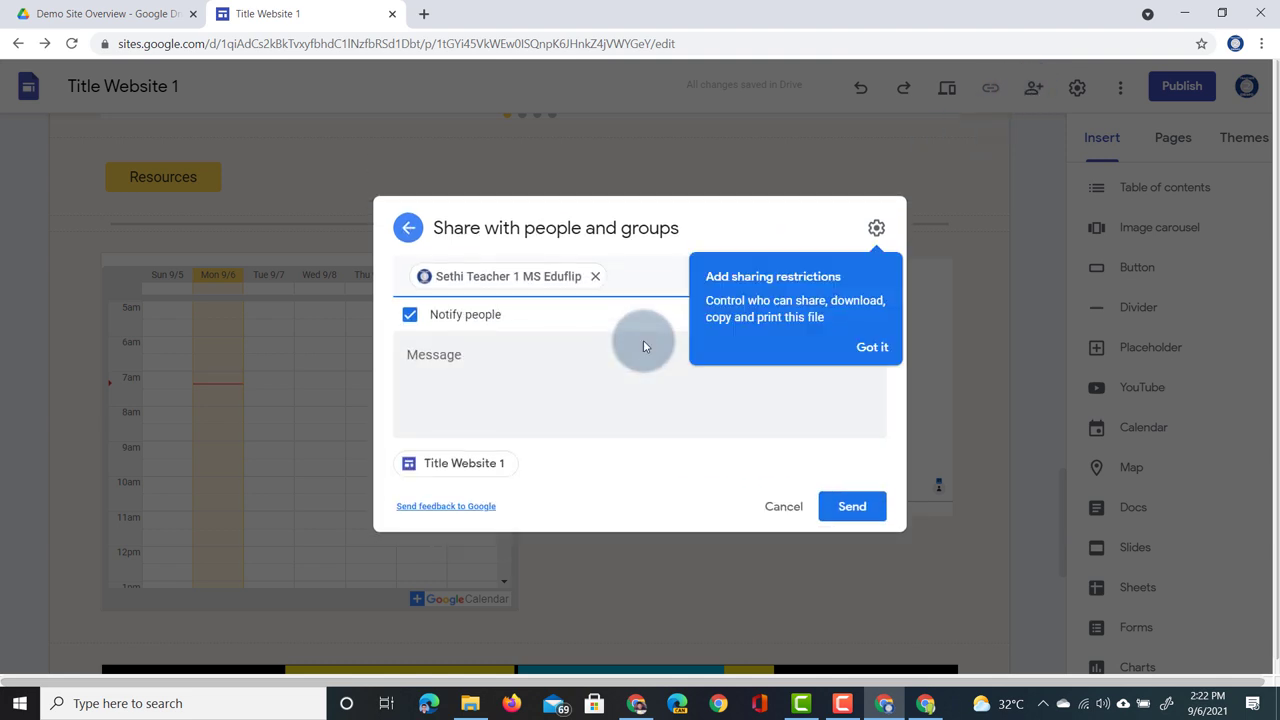
click(872, 347)
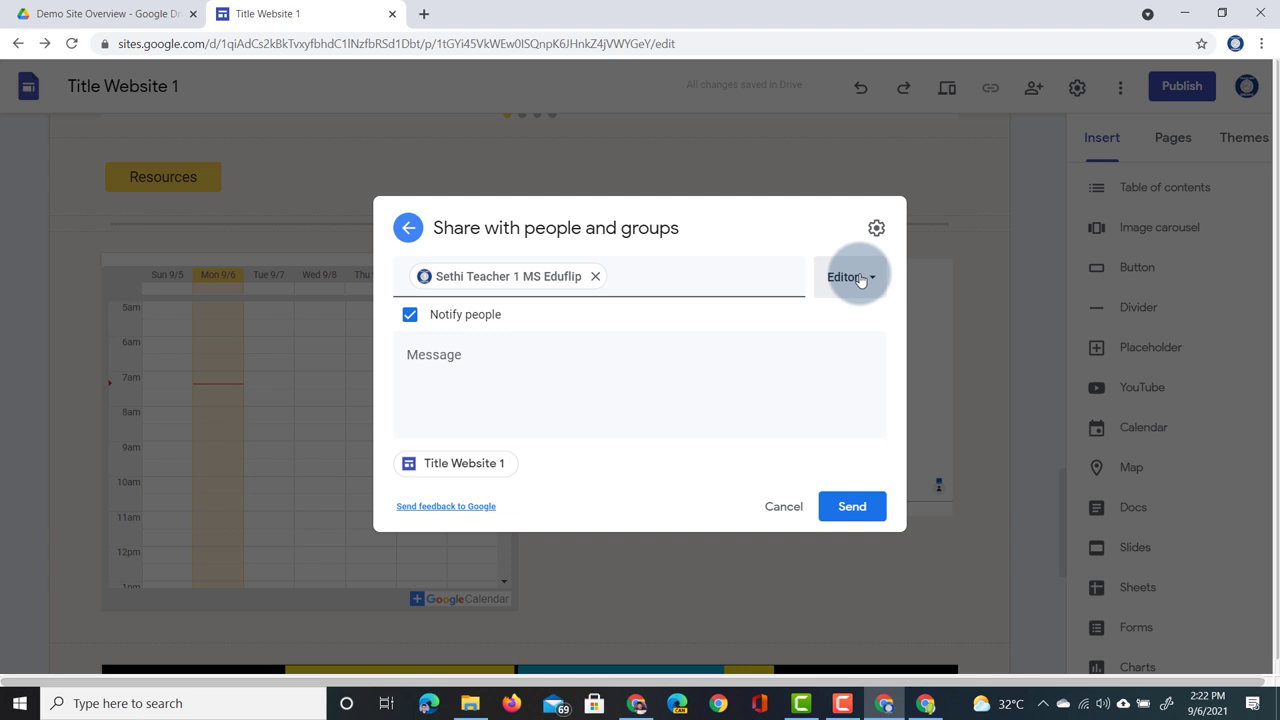
click(877, 228)
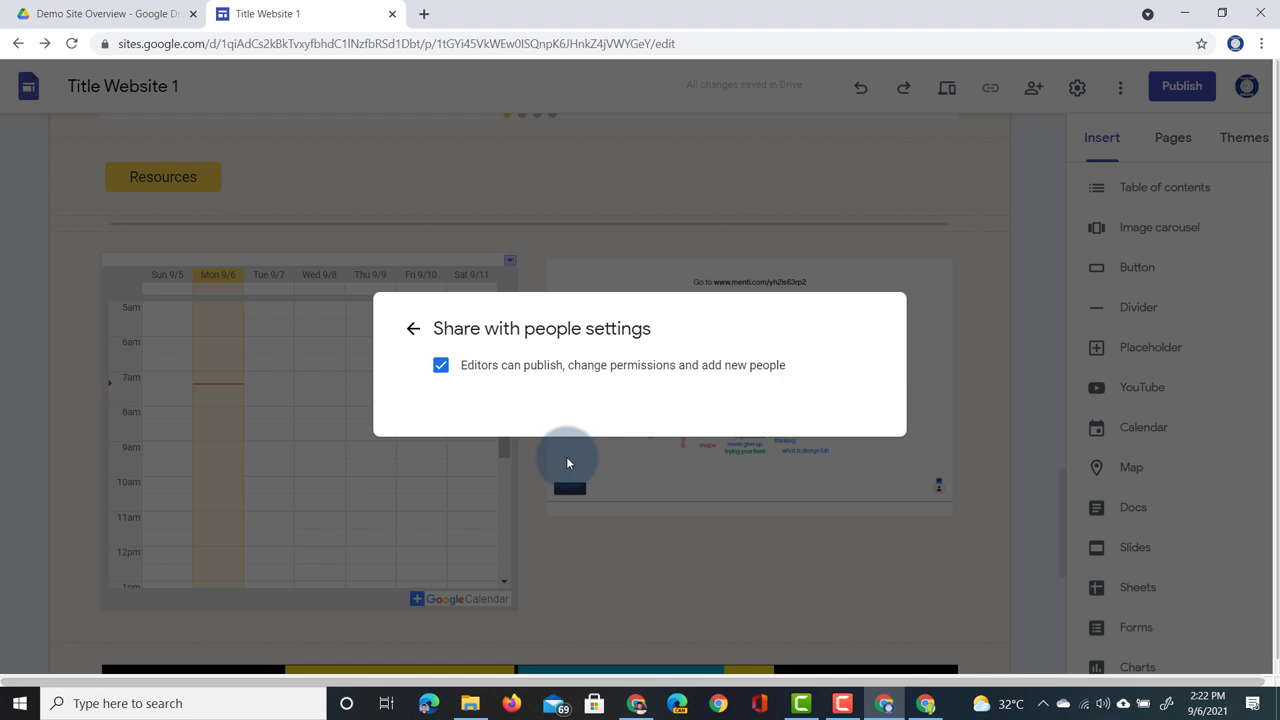
click(412, 332)
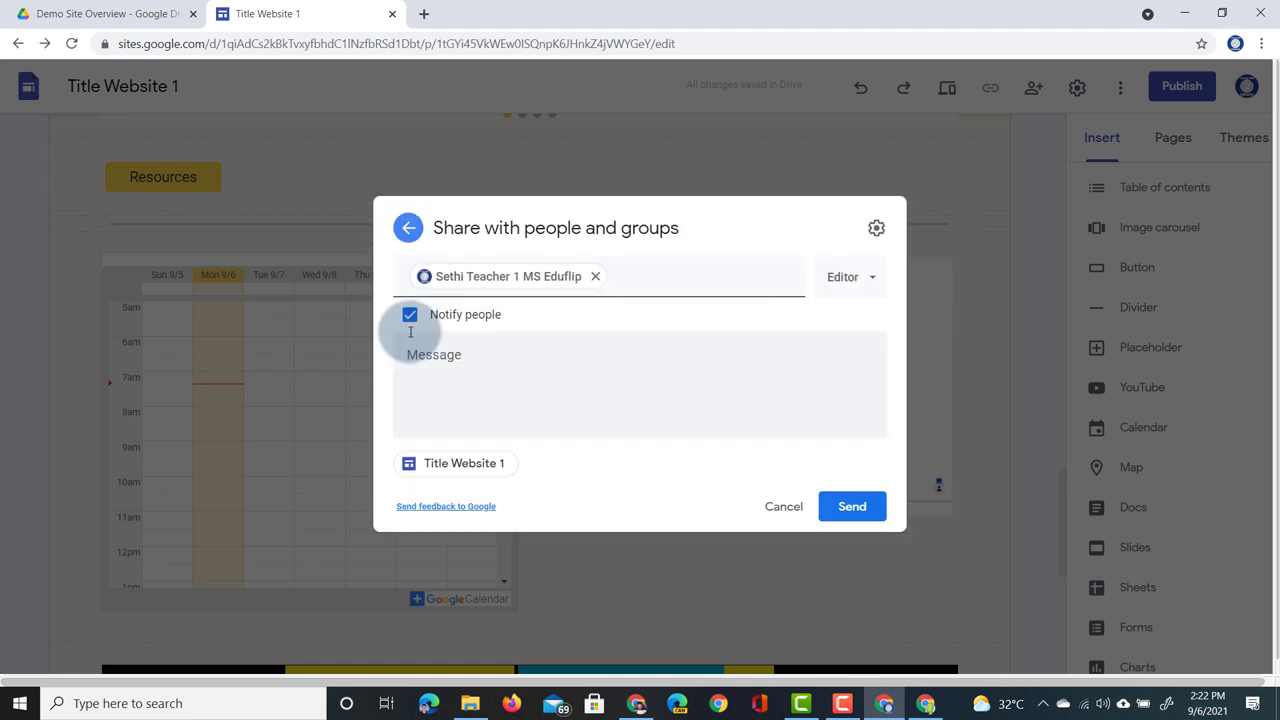
click(851, 507)
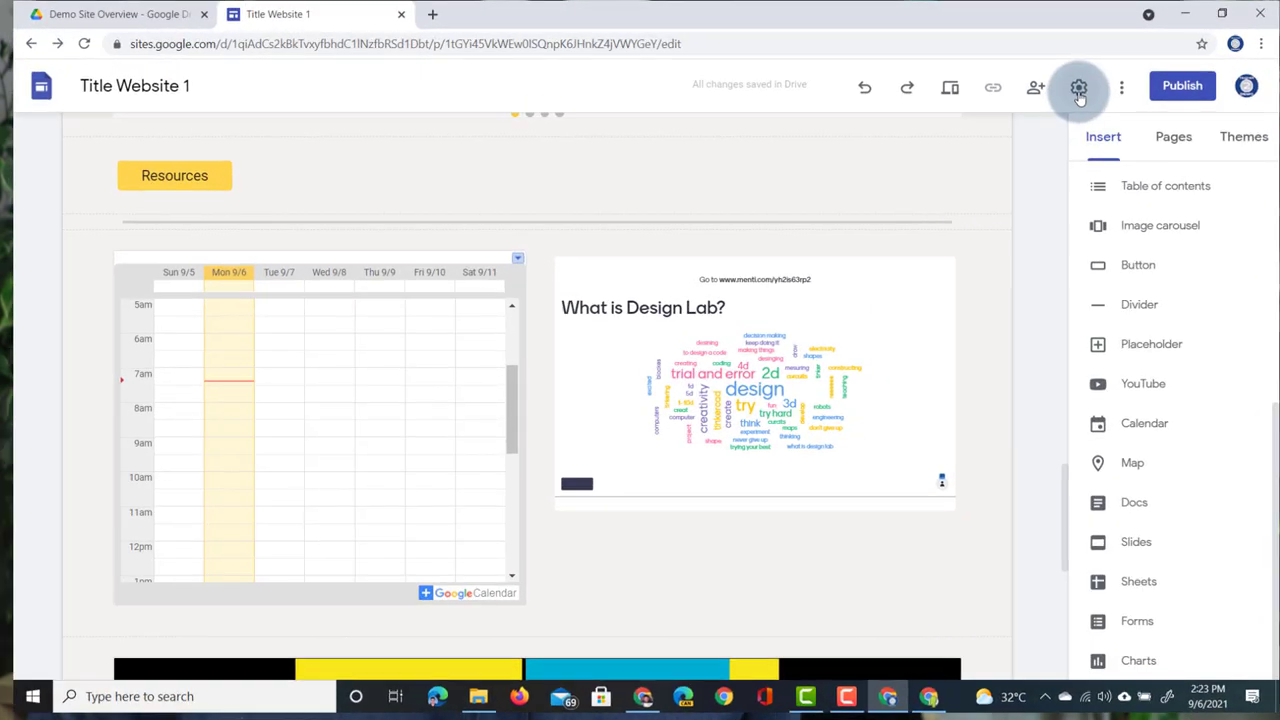
Review the site's navigation and viewer tools settings, including the info icon and anchor link options
click(1079, 92)
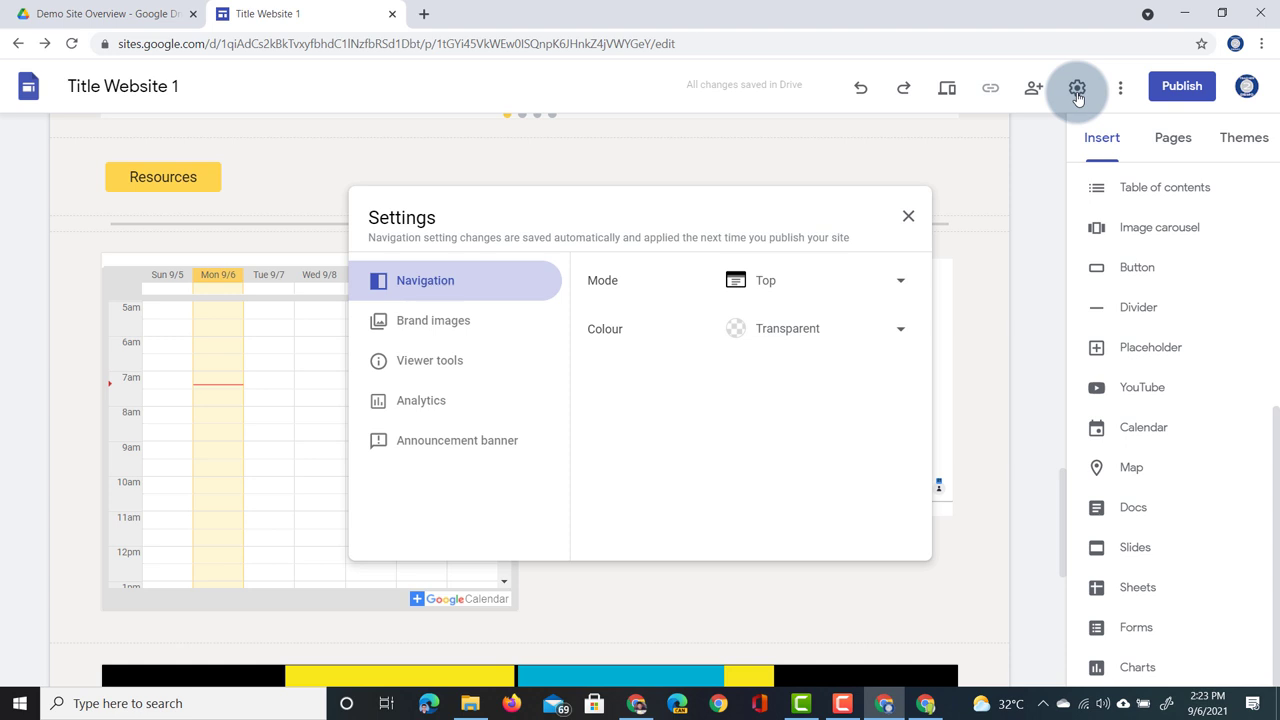
click(654, 365)
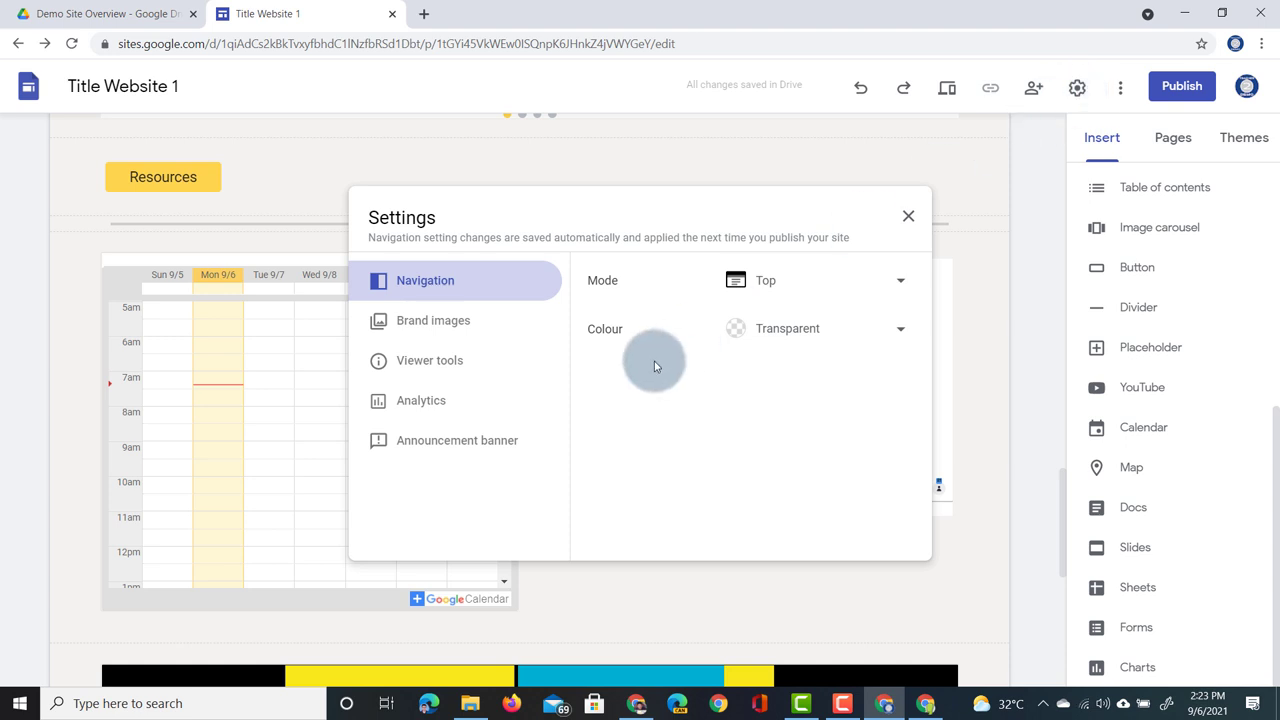
click(470, 369)
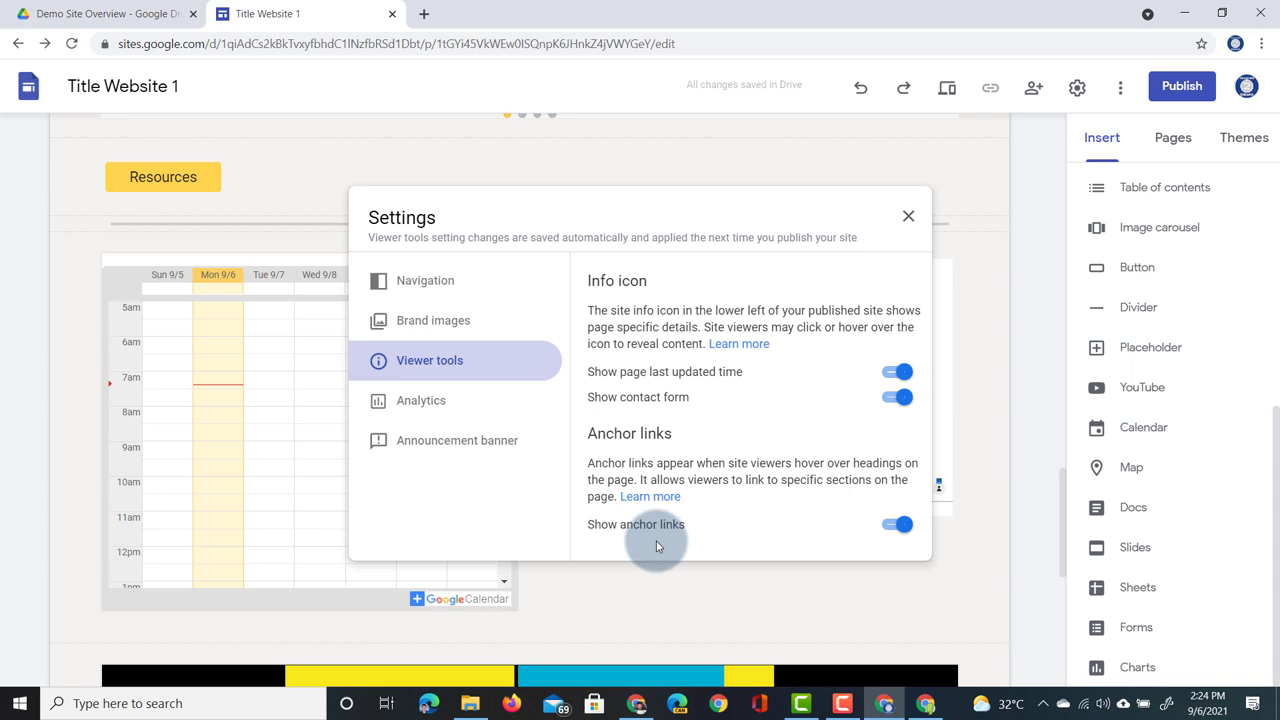
click(907, 216)
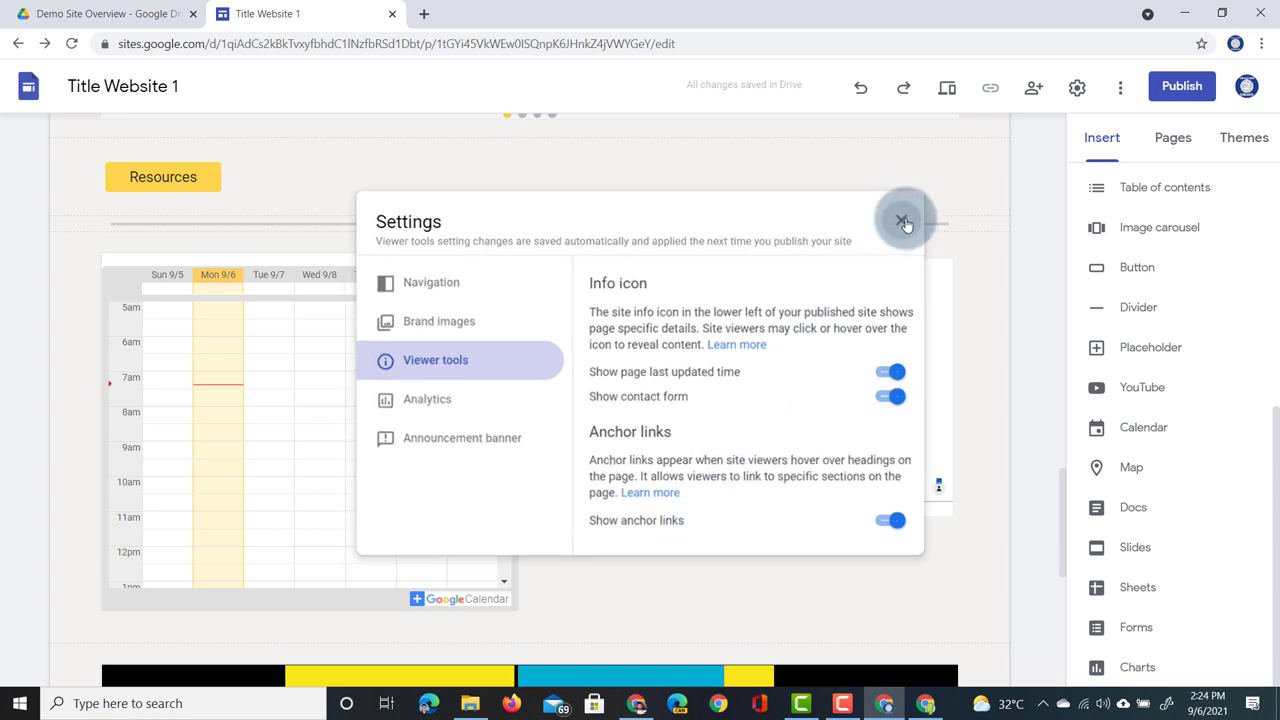
Preview the About page and check the site info icon's page update time and Contact link
click(947, 90)
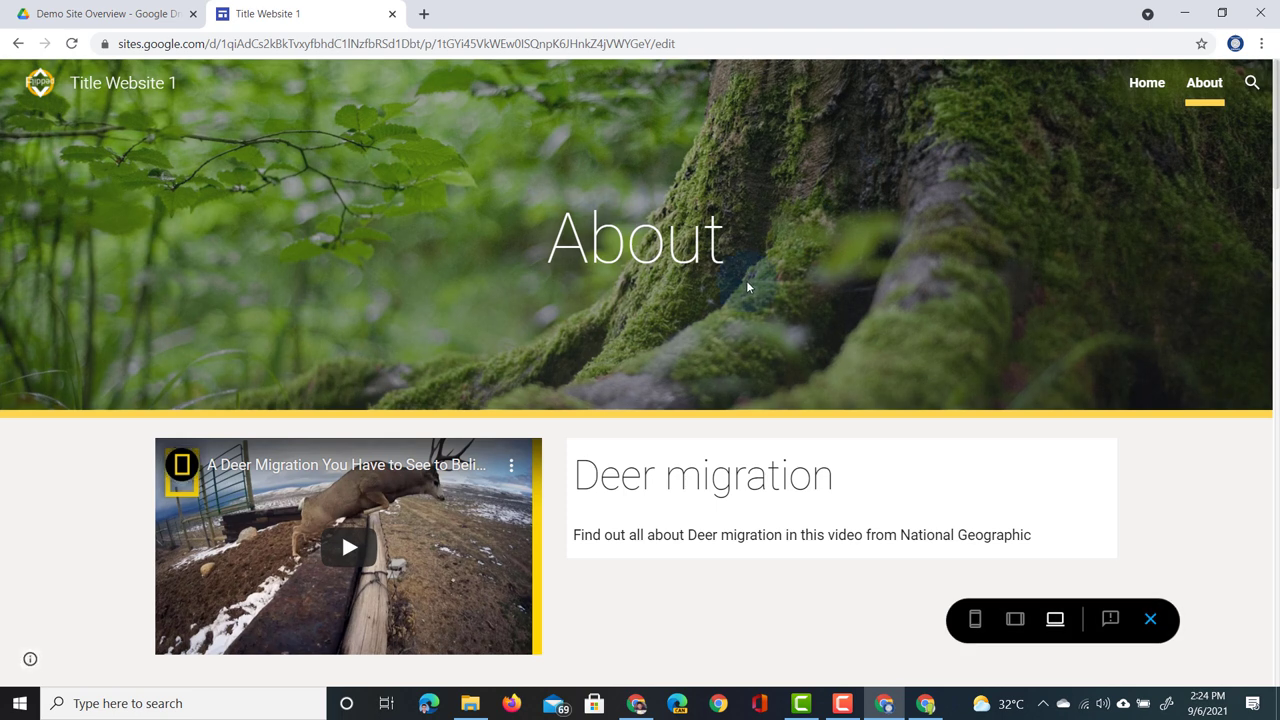
click(67, 655)
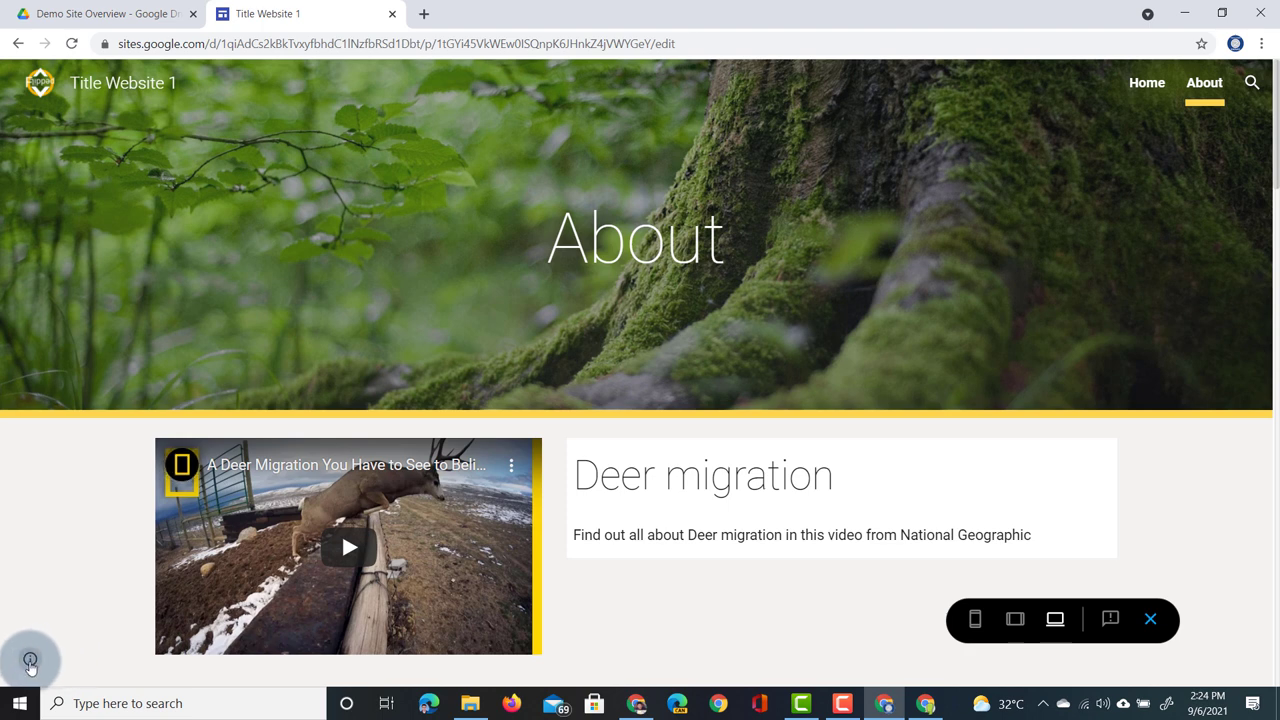
click(30, 662)
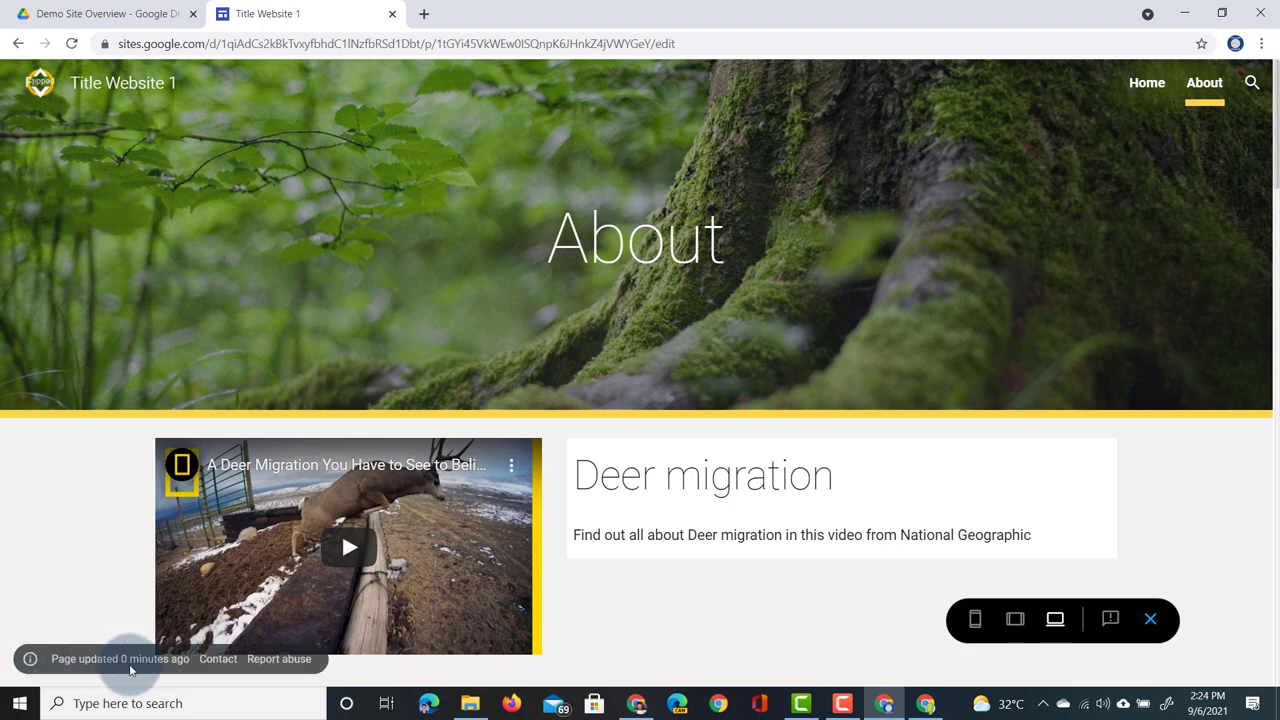
mouse_move(167, 671)
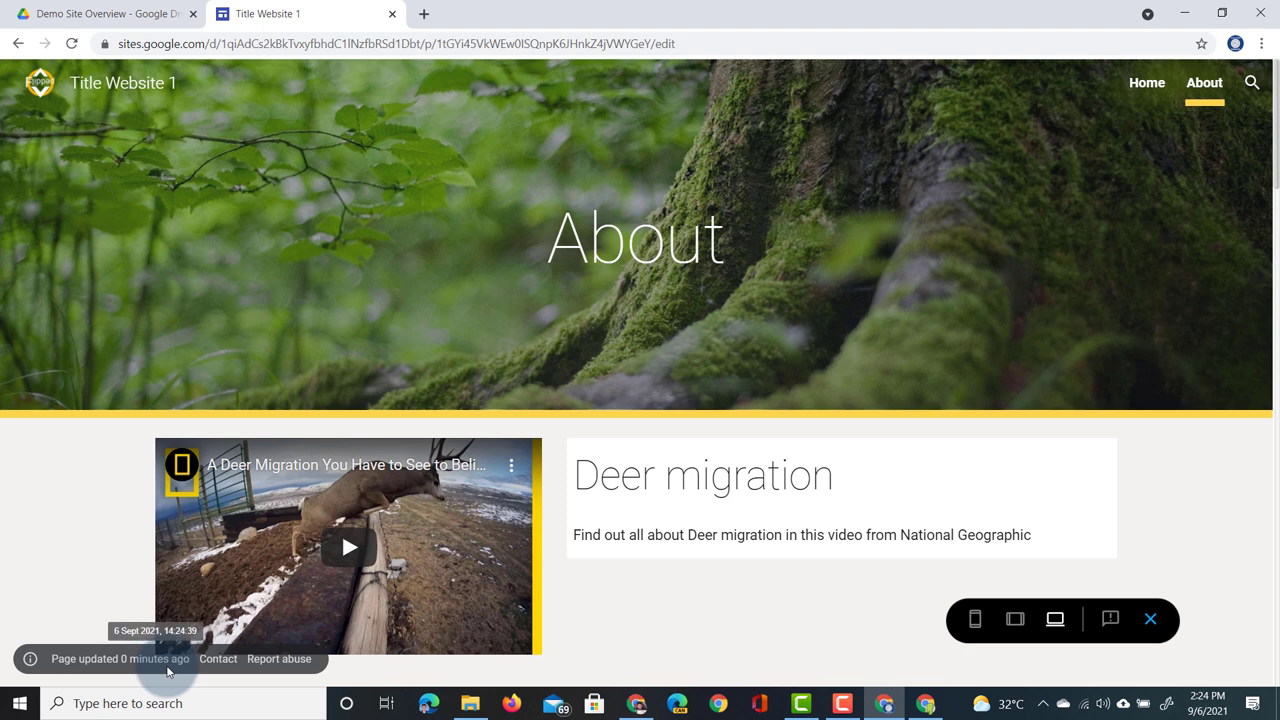
click(218, 659)
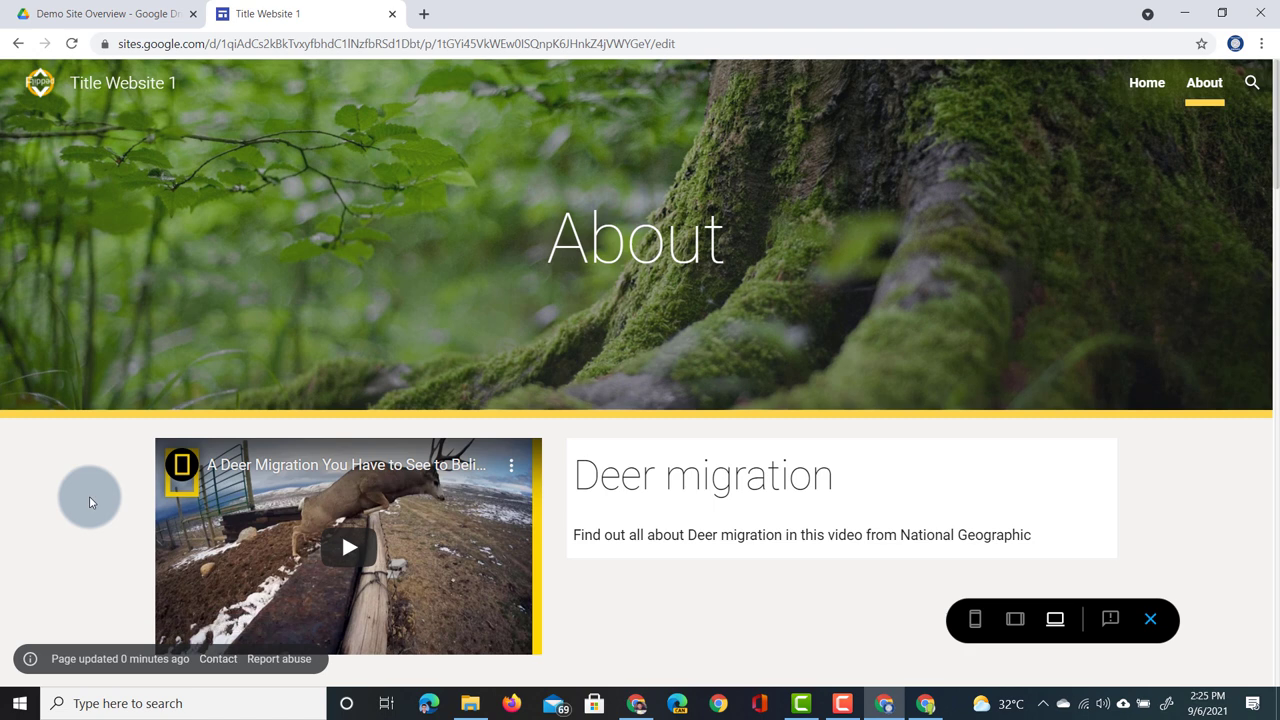
Exit the preview and review the site's version history before returning to the editor
click(1150, 619)
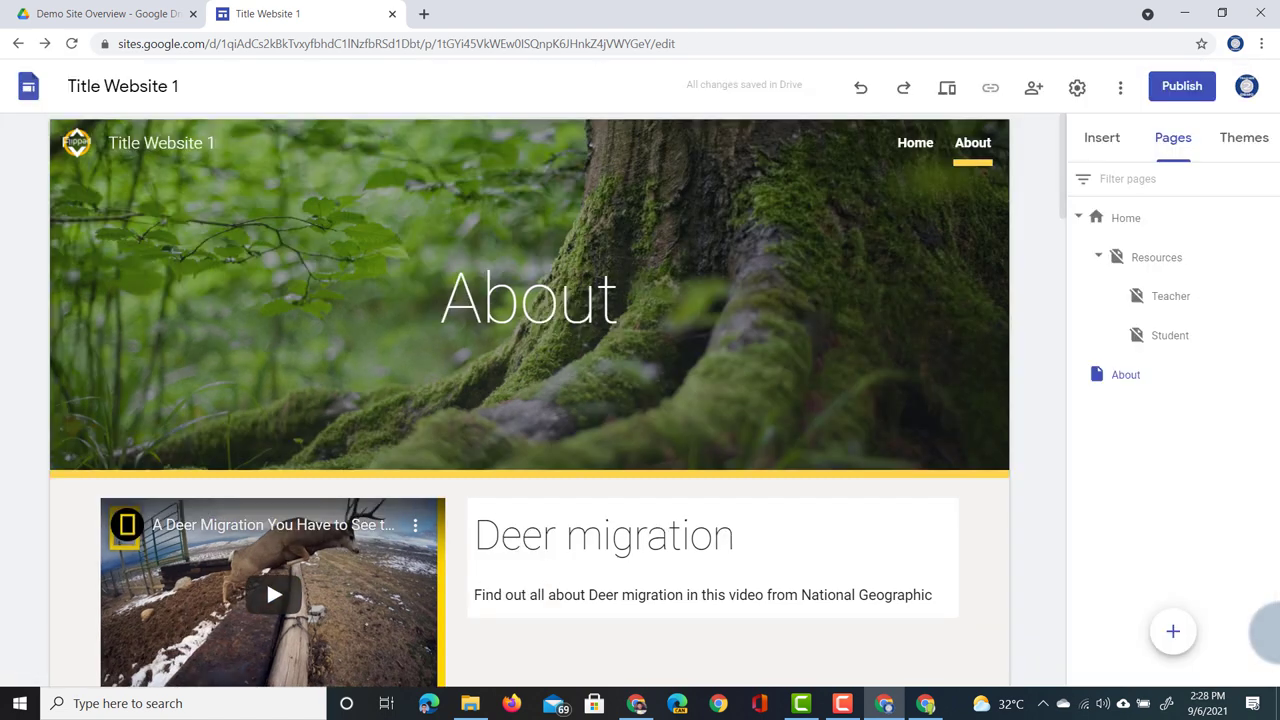
click(1120, 88)
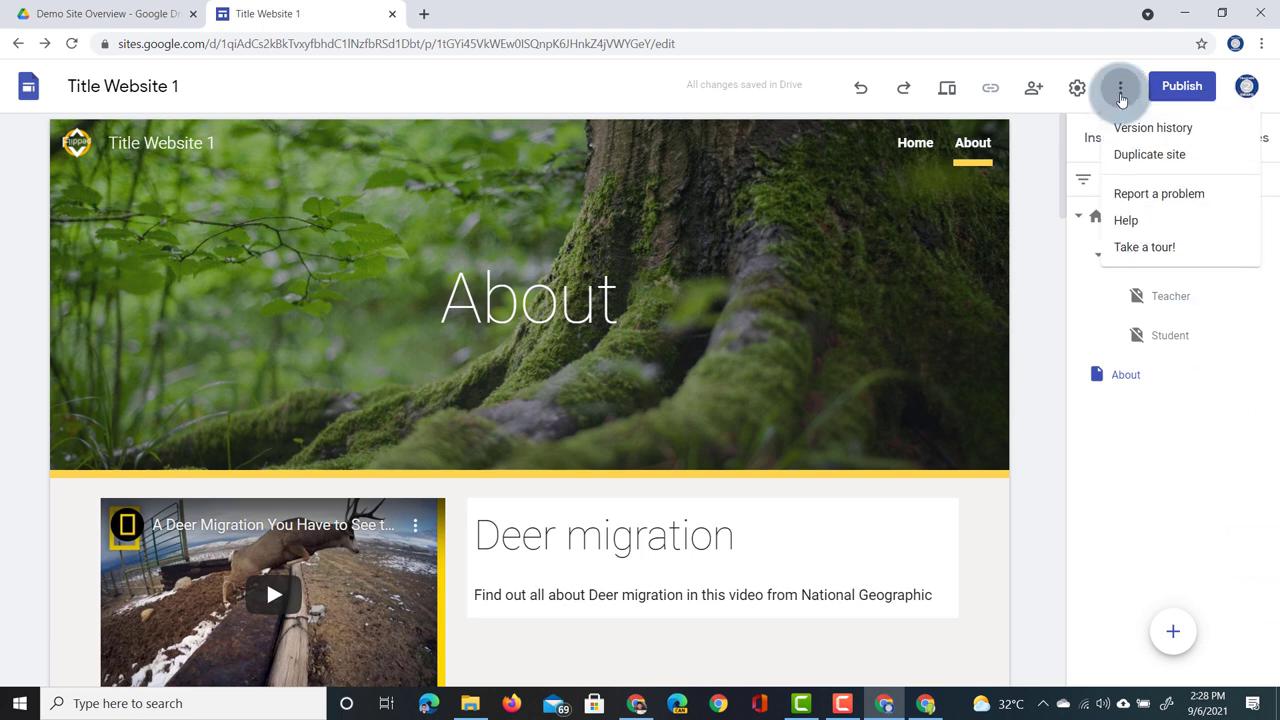
click(1148, 128)
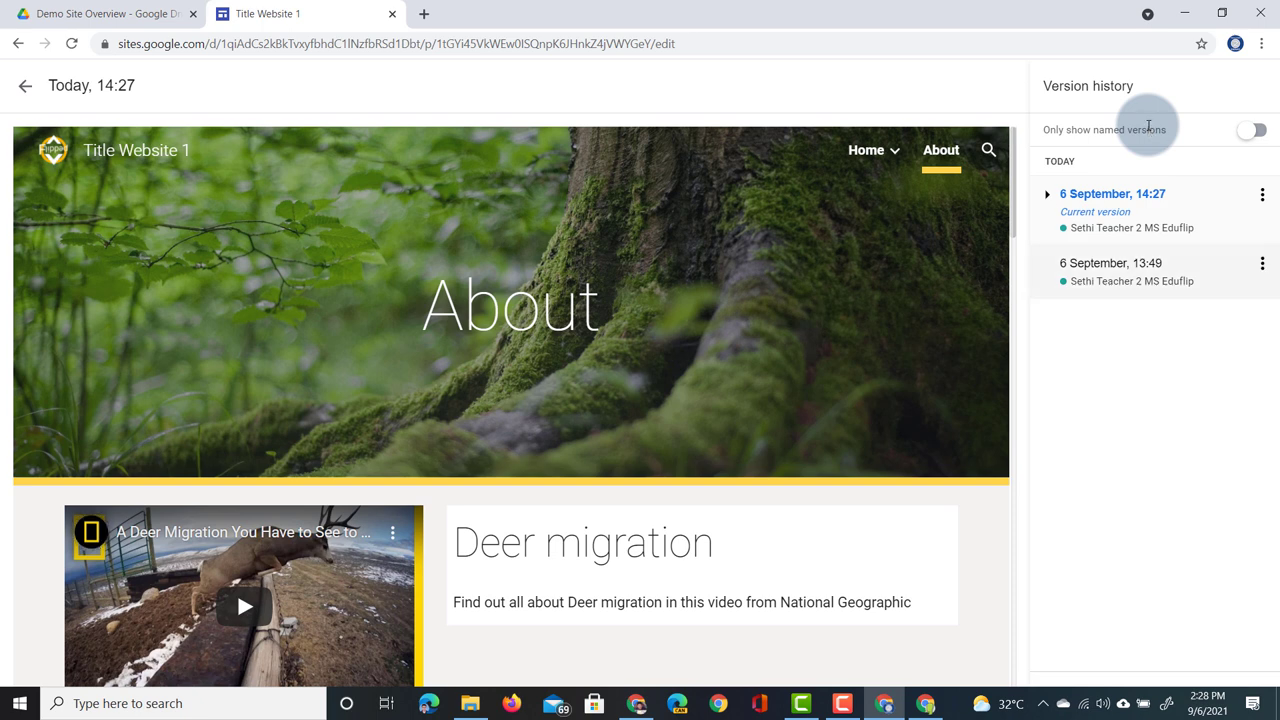
click(26, 90)
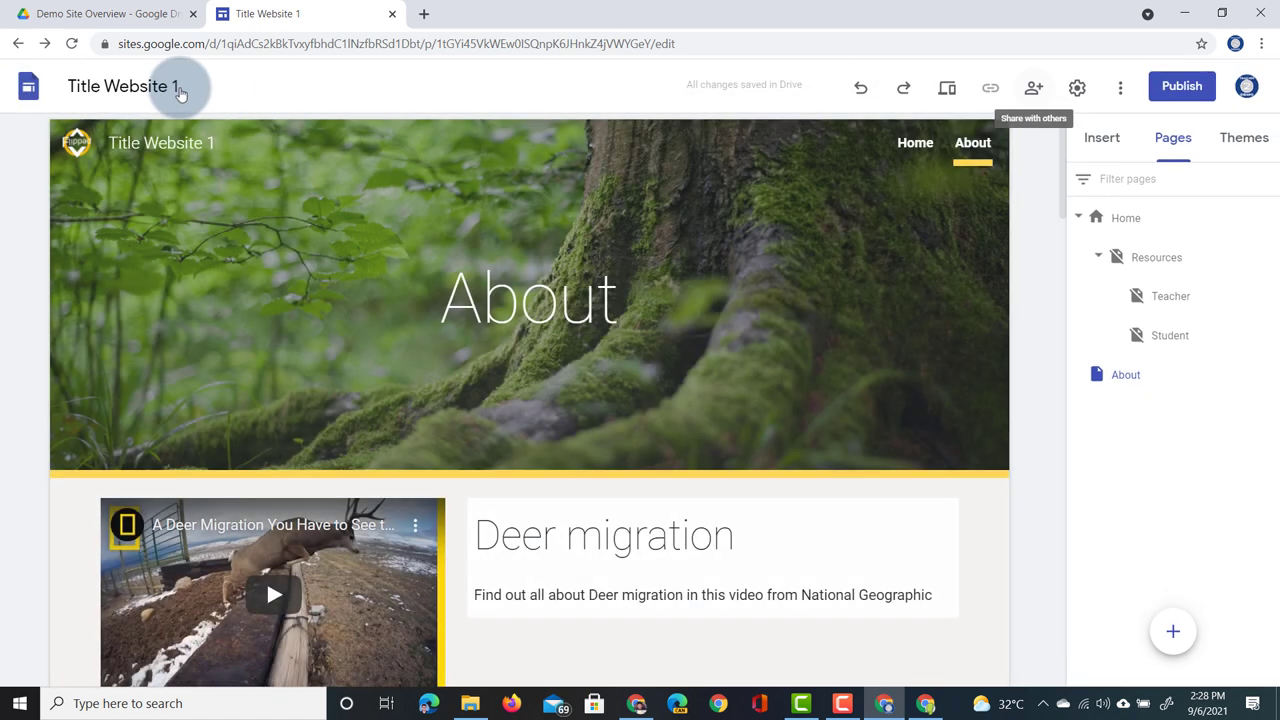
Check the site's additional options, including Duplicate site
click(1120, 88)
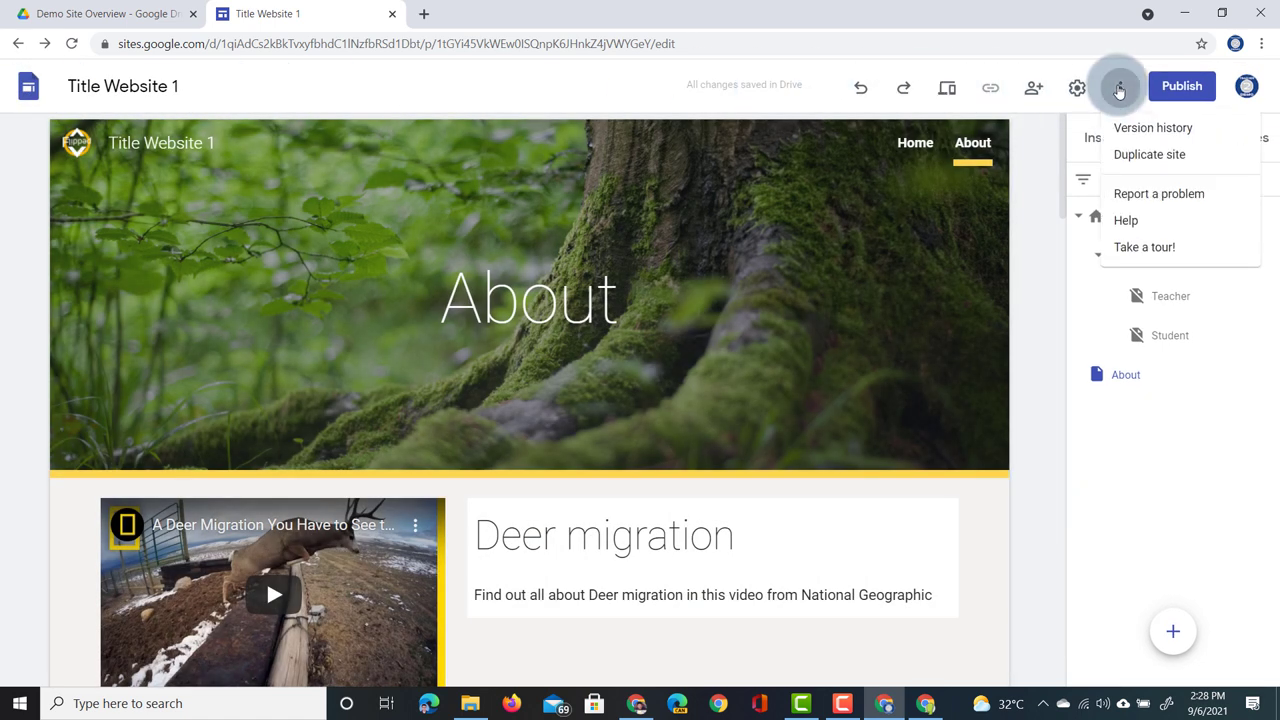
click(1192, 160)
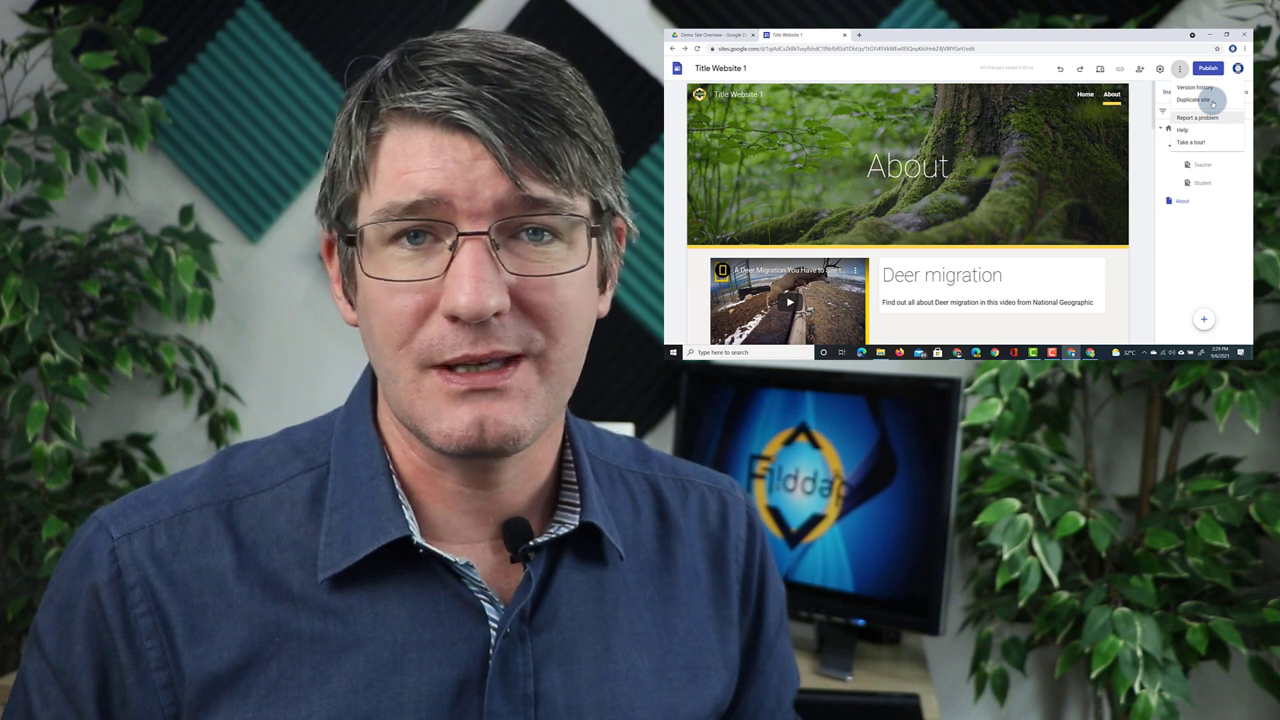
click(1211, 101)
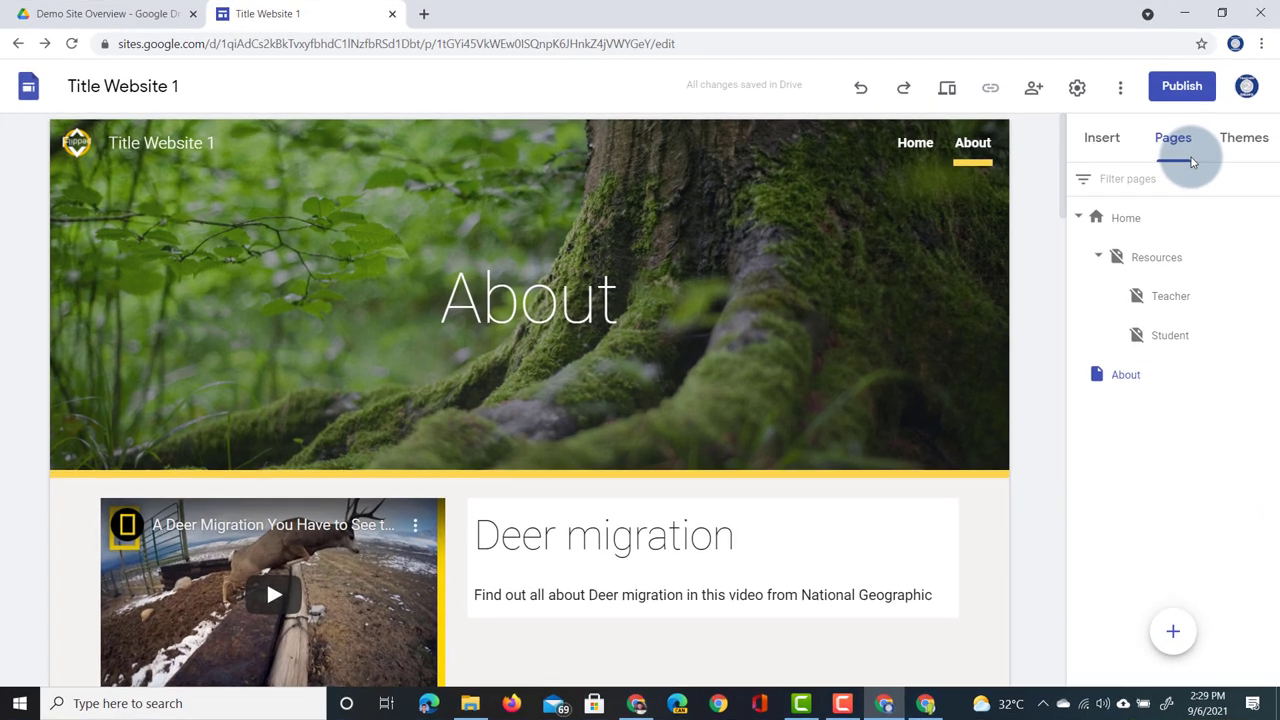
Begin publishing the site and set its web address to demo-deer-website
click(1182, 87)
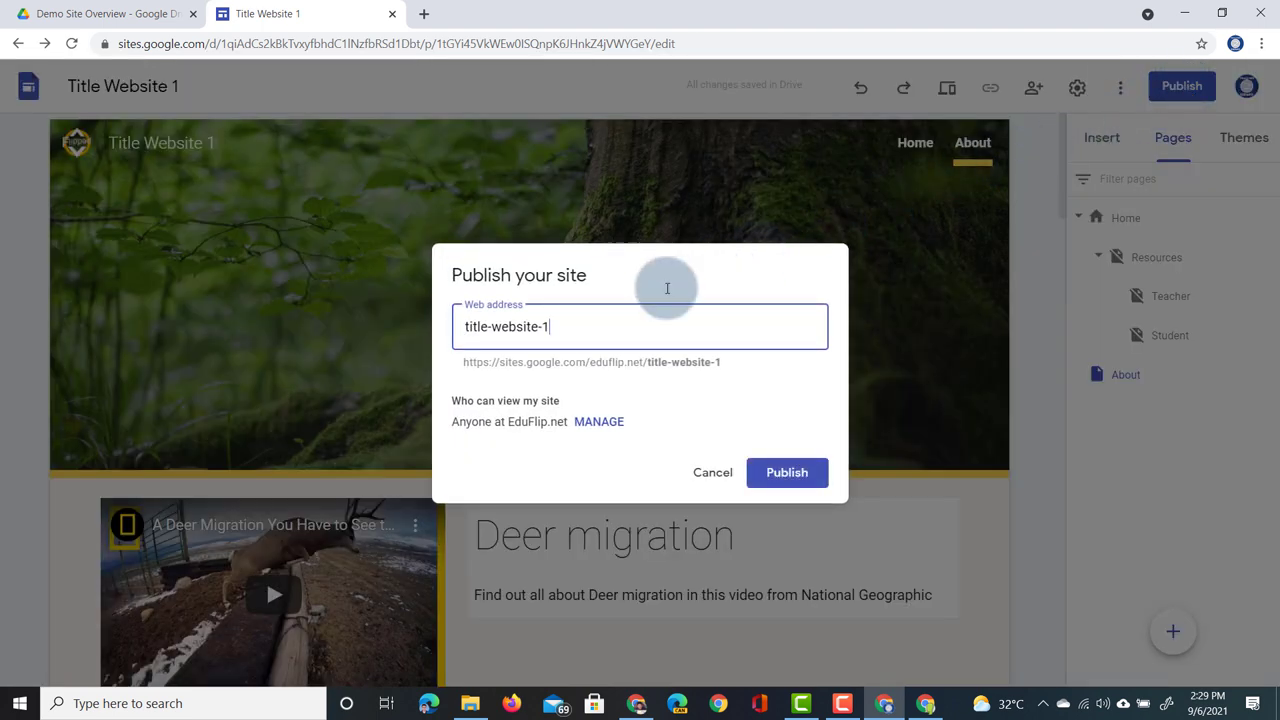
drag(580, 324, 341, 358)
text(demo-dee)
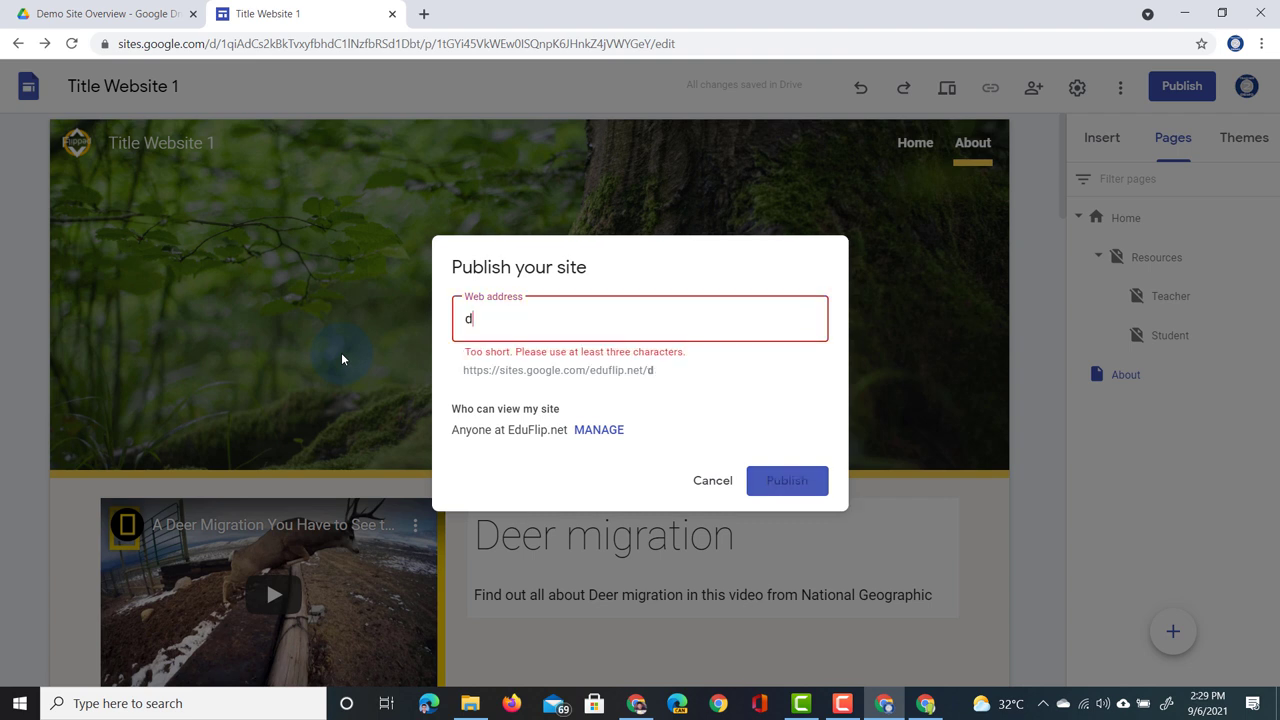
text(r-website)
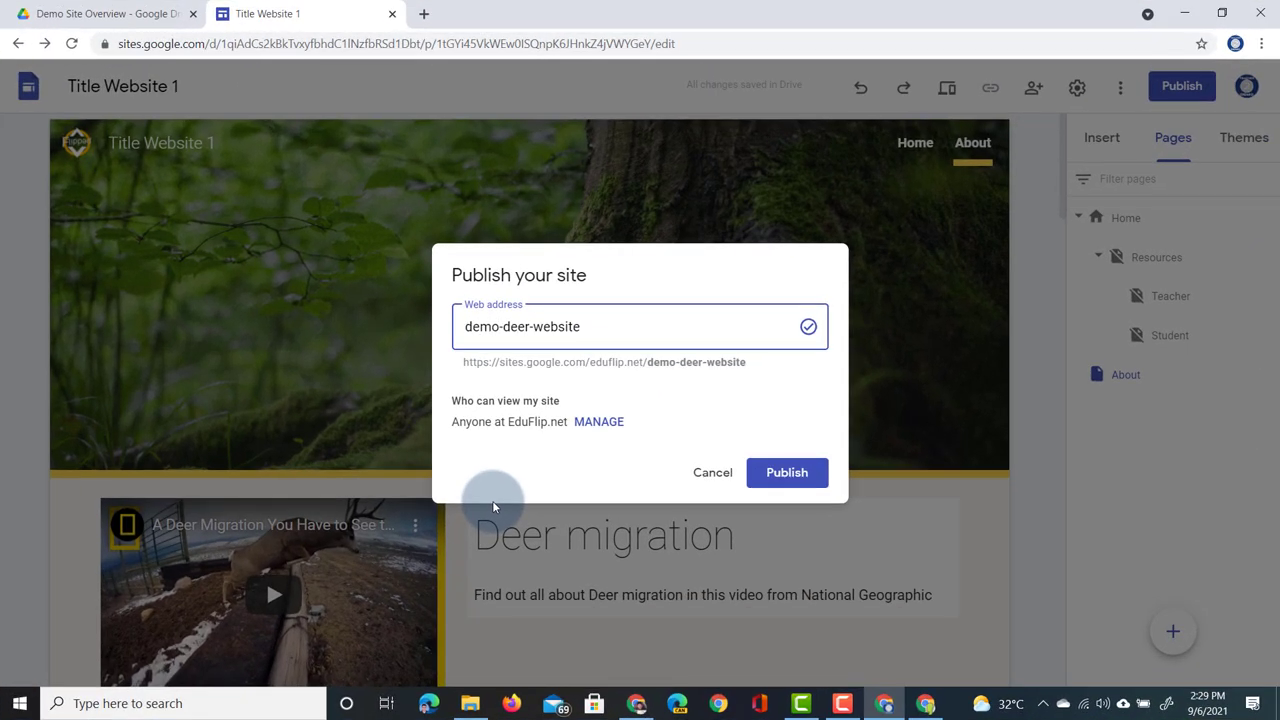
Switch the published site's link access to Public and back to EduFlip.net, leaving the draft link Restricted
click(597, 426)
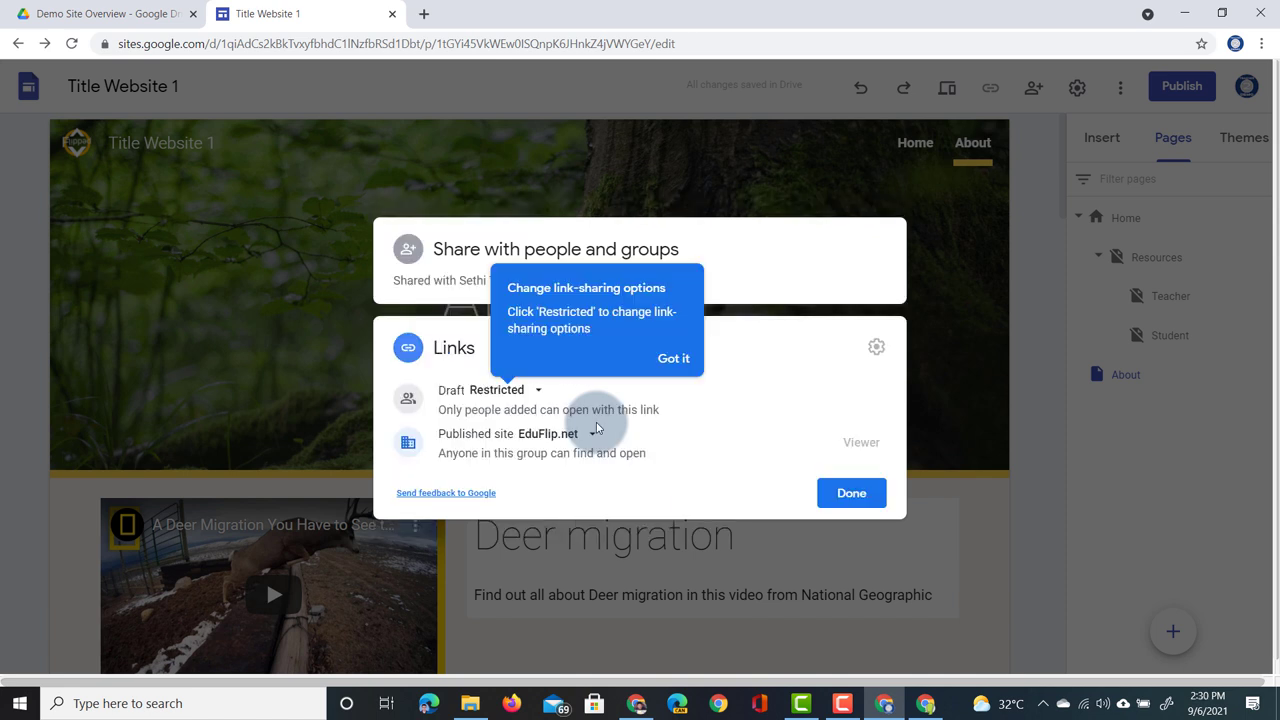
click(673, 359)
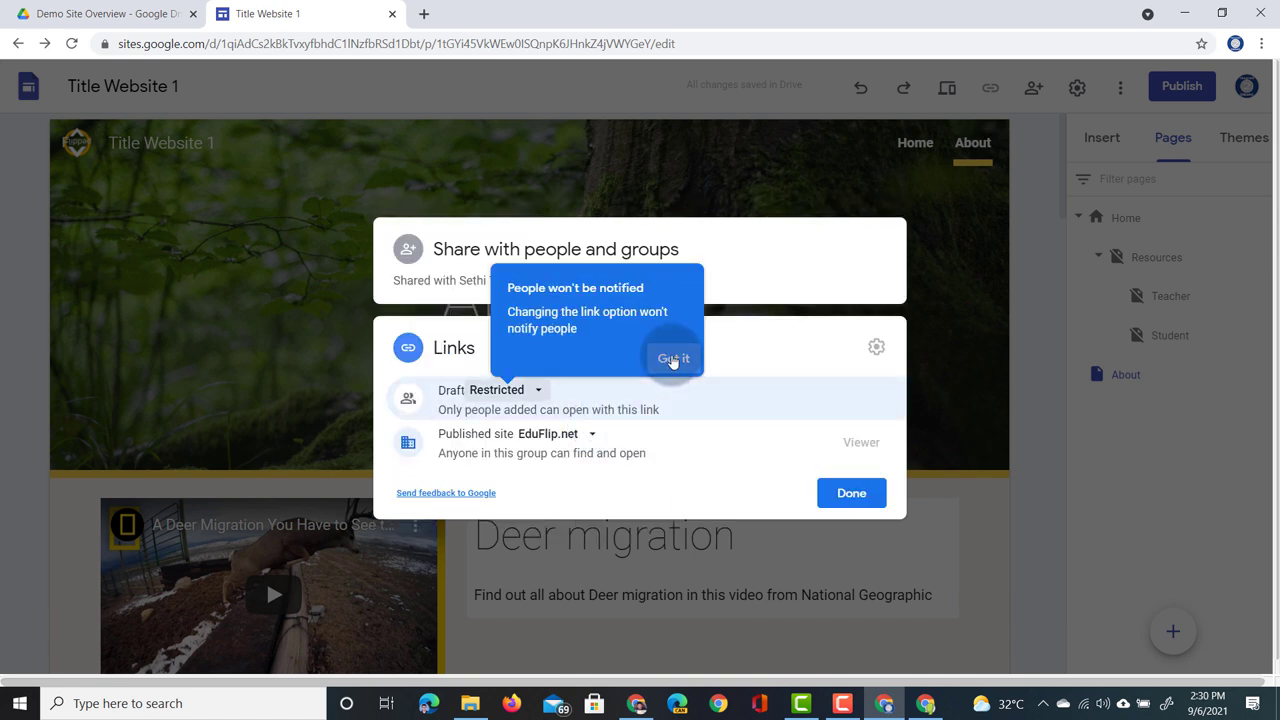
click(505, 395)
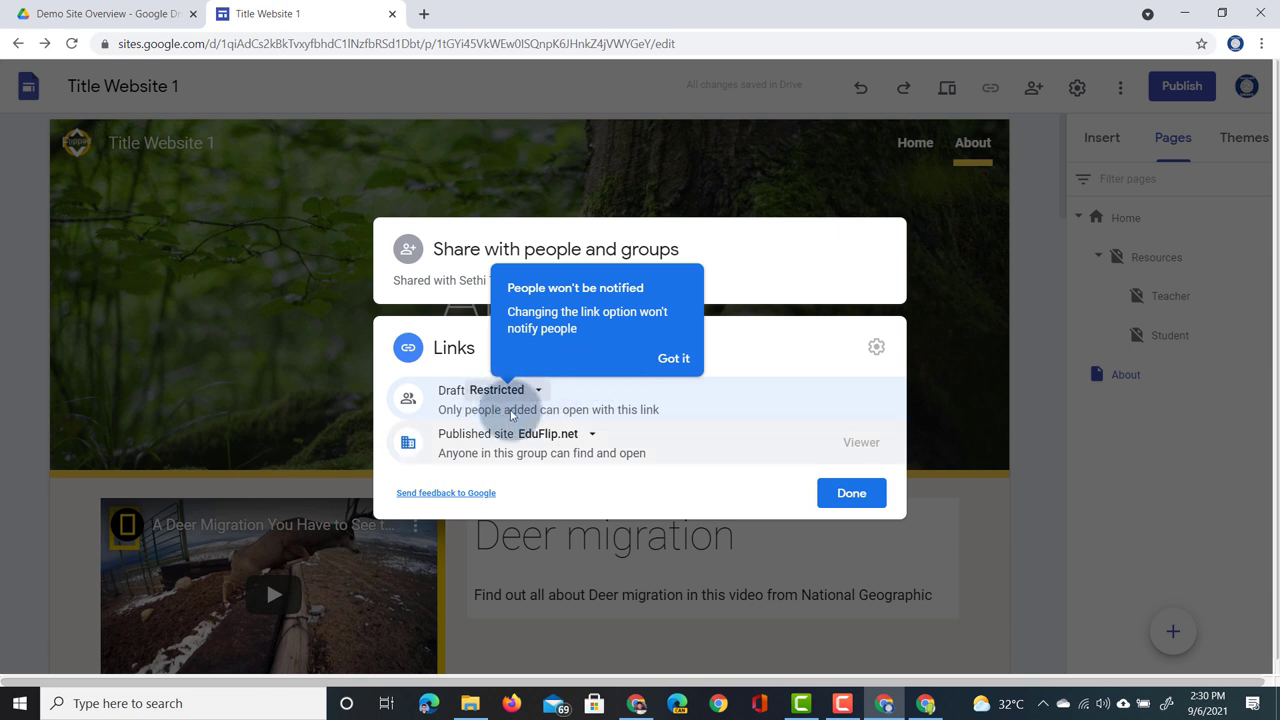
click(577, 436)
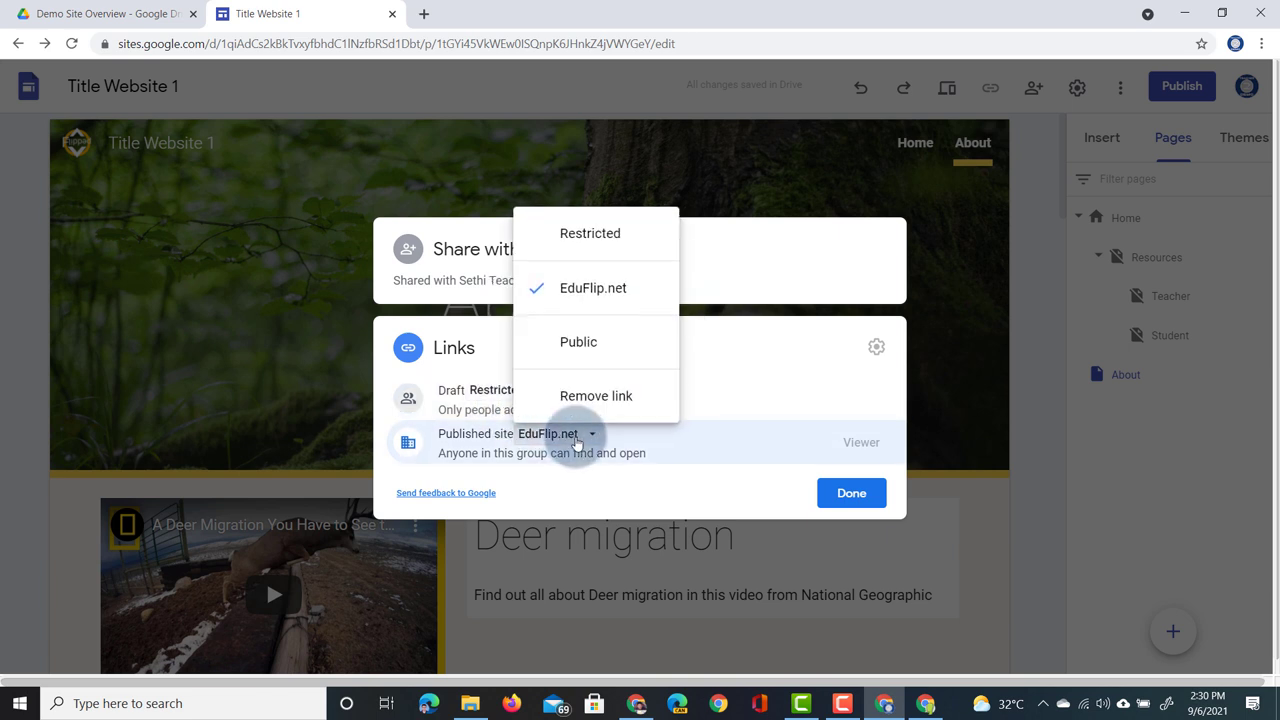
click(617, 348)
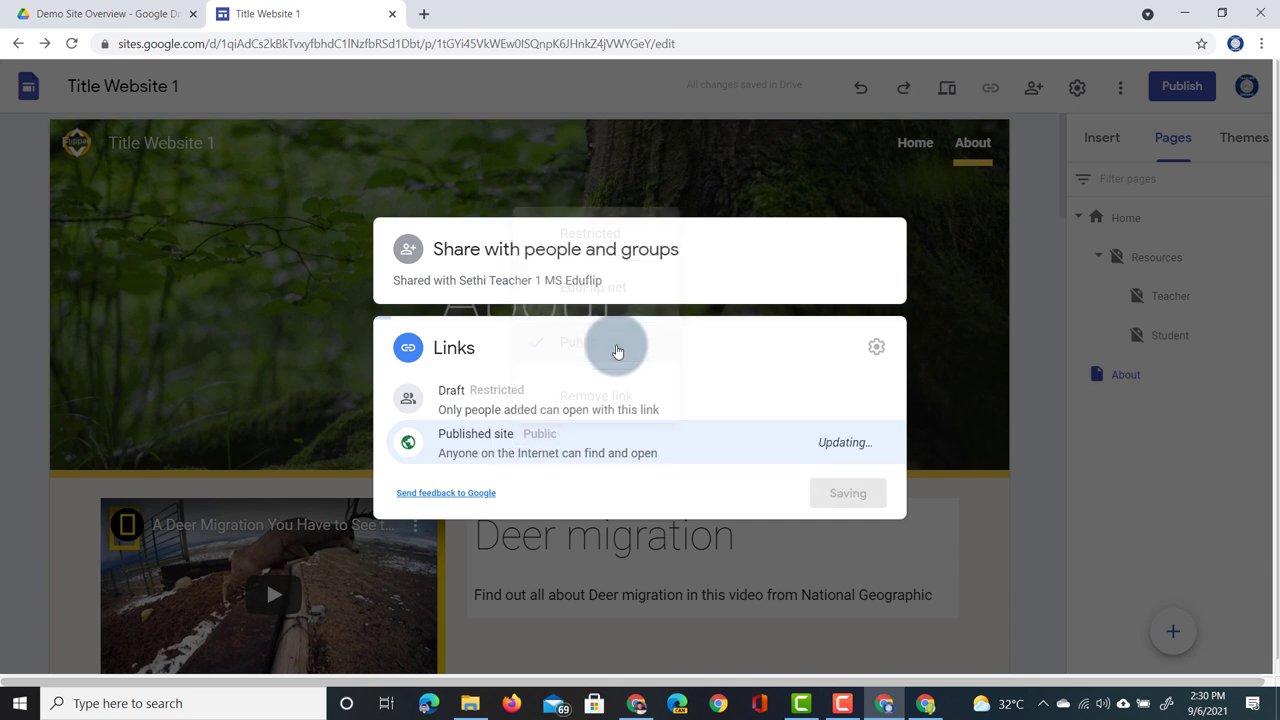
click(557, 438)
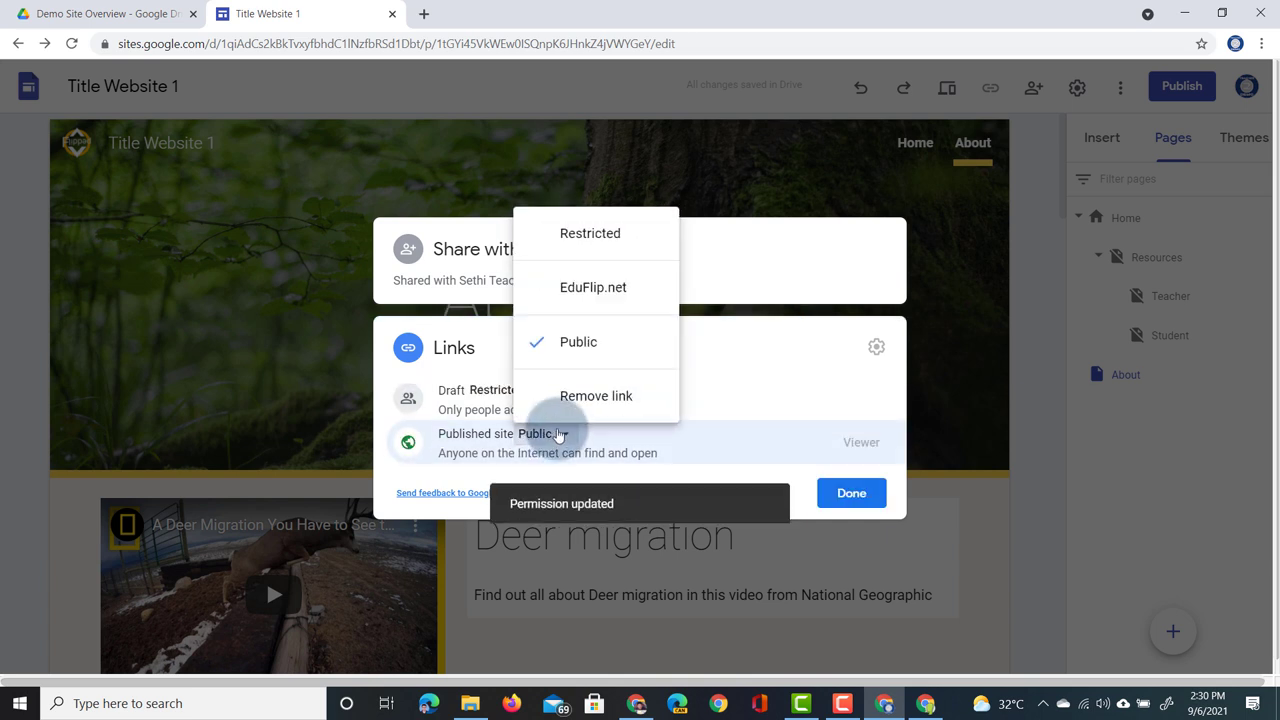
click(625, 289)
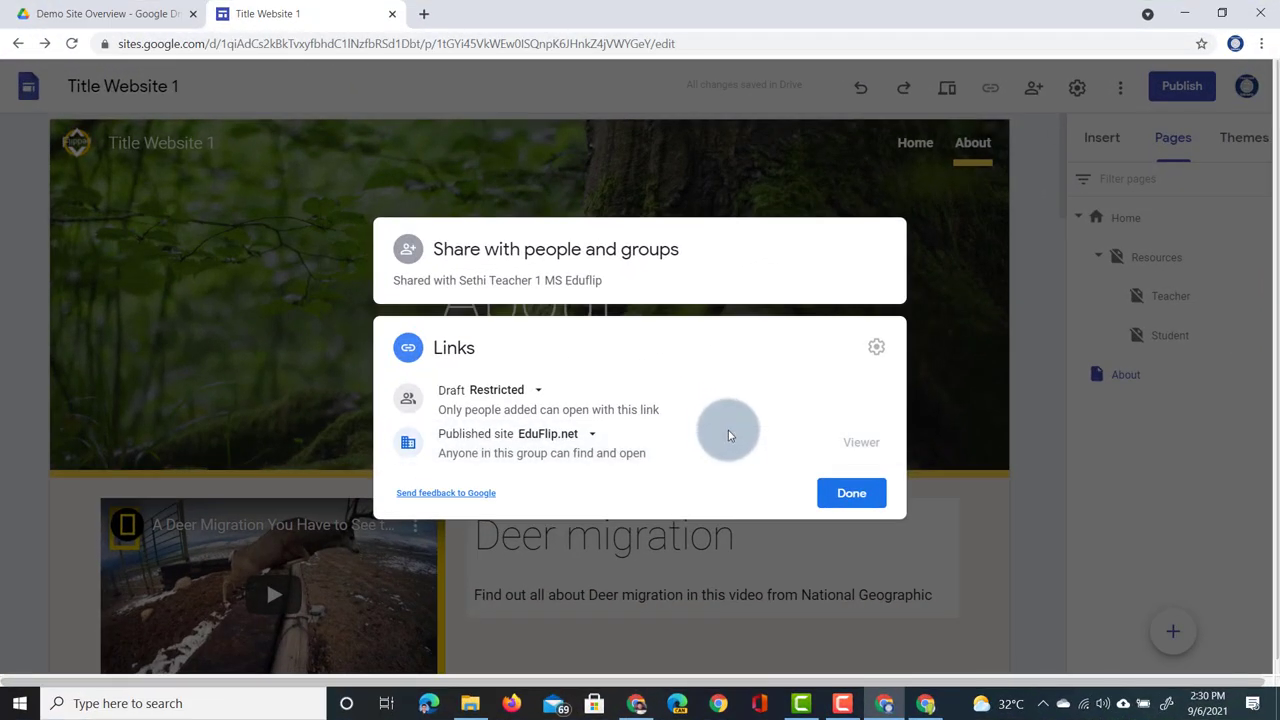
click(850, 492)
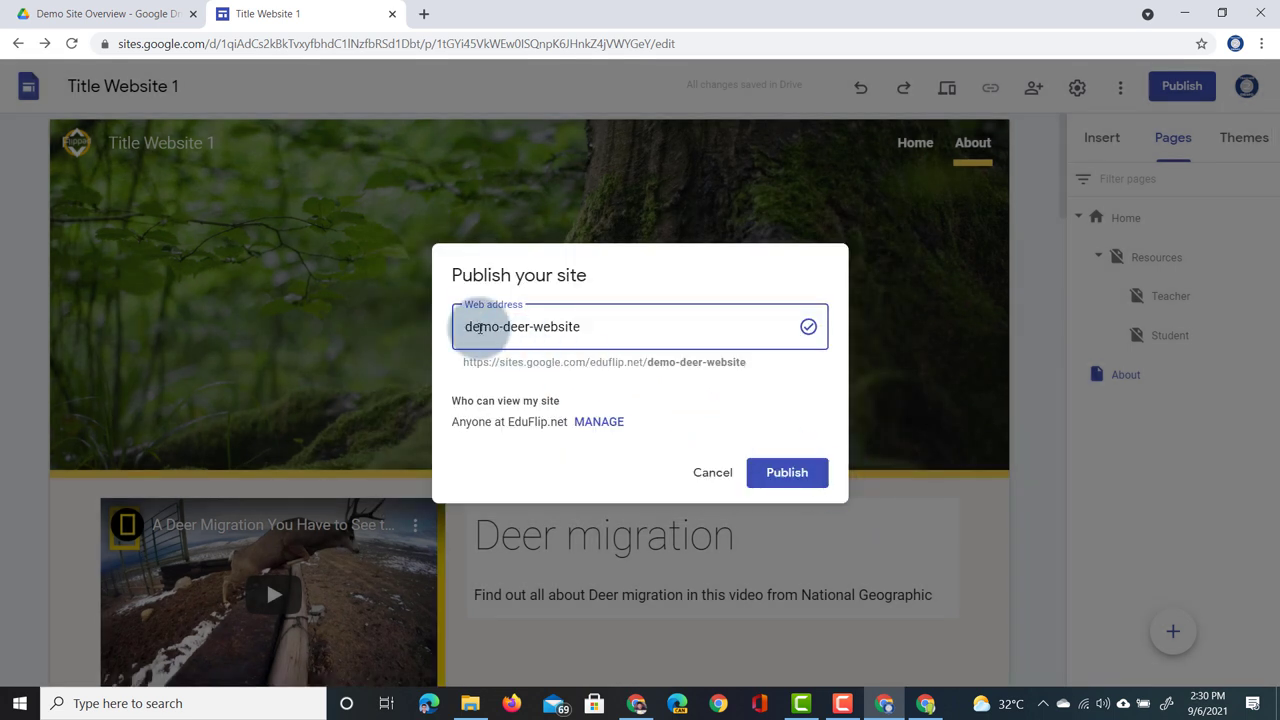
Publish the site, view it, and copy the web address of the published About page
click(790, 473)
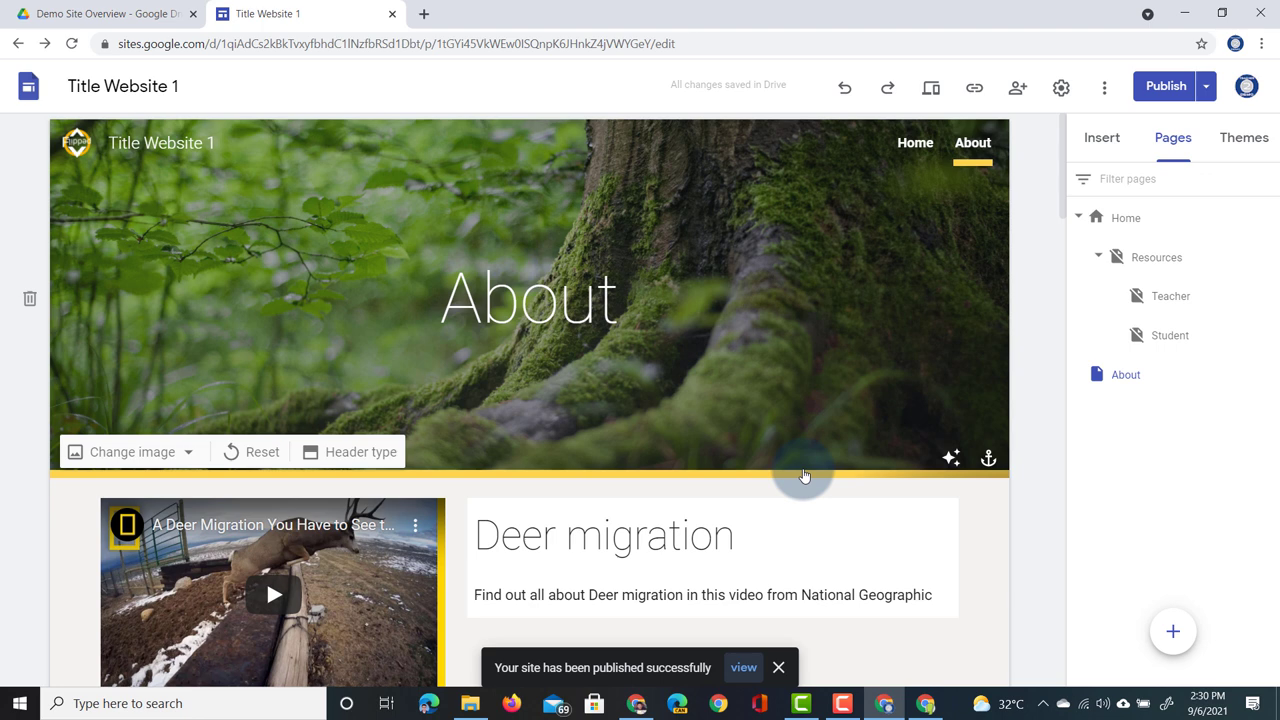
click(743, 668)
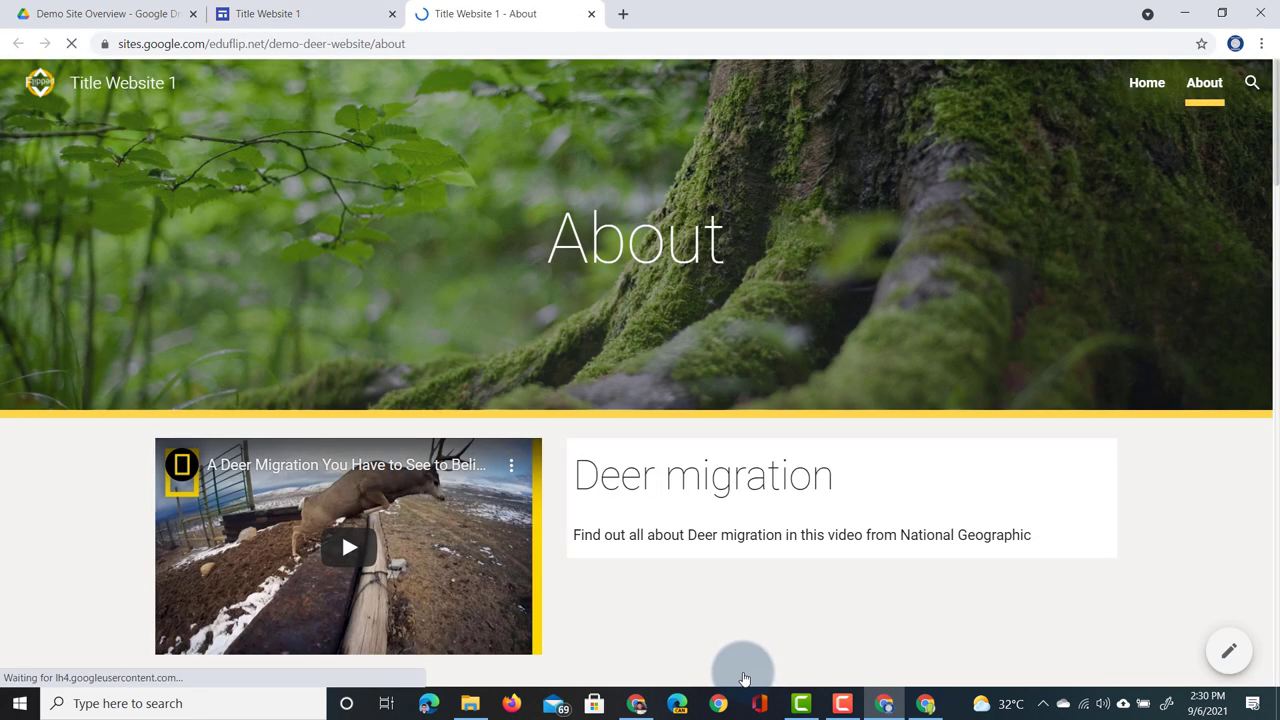
click(181, 50)
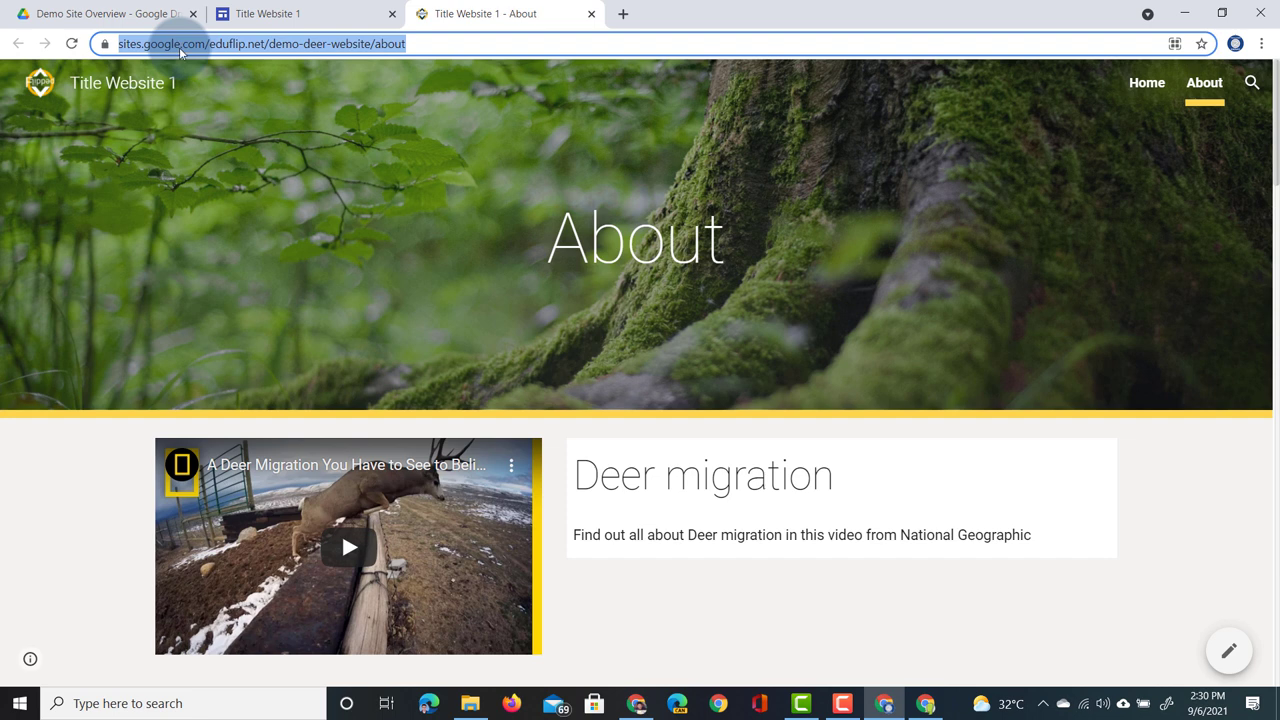
right_click(181, 50)
click(300, 143)
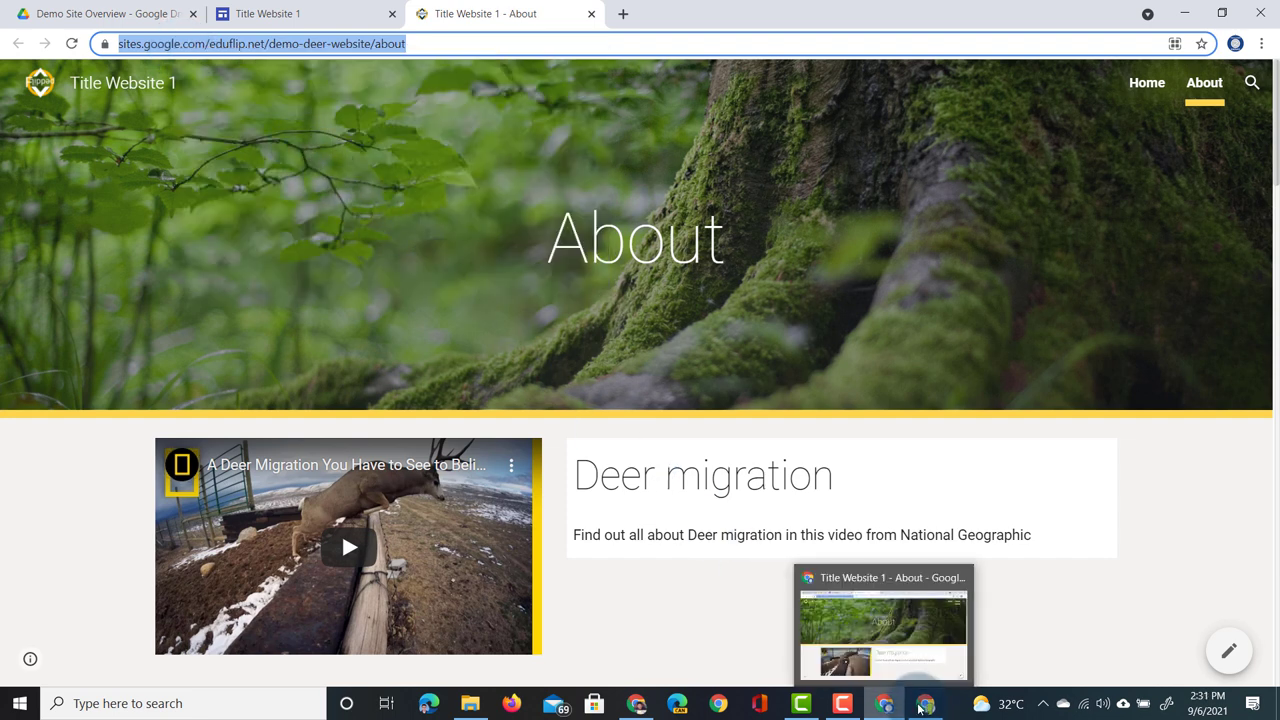
Switch to the Chrome window with the Mentimeter page and load the copied address of the published site there
click(884, 703)
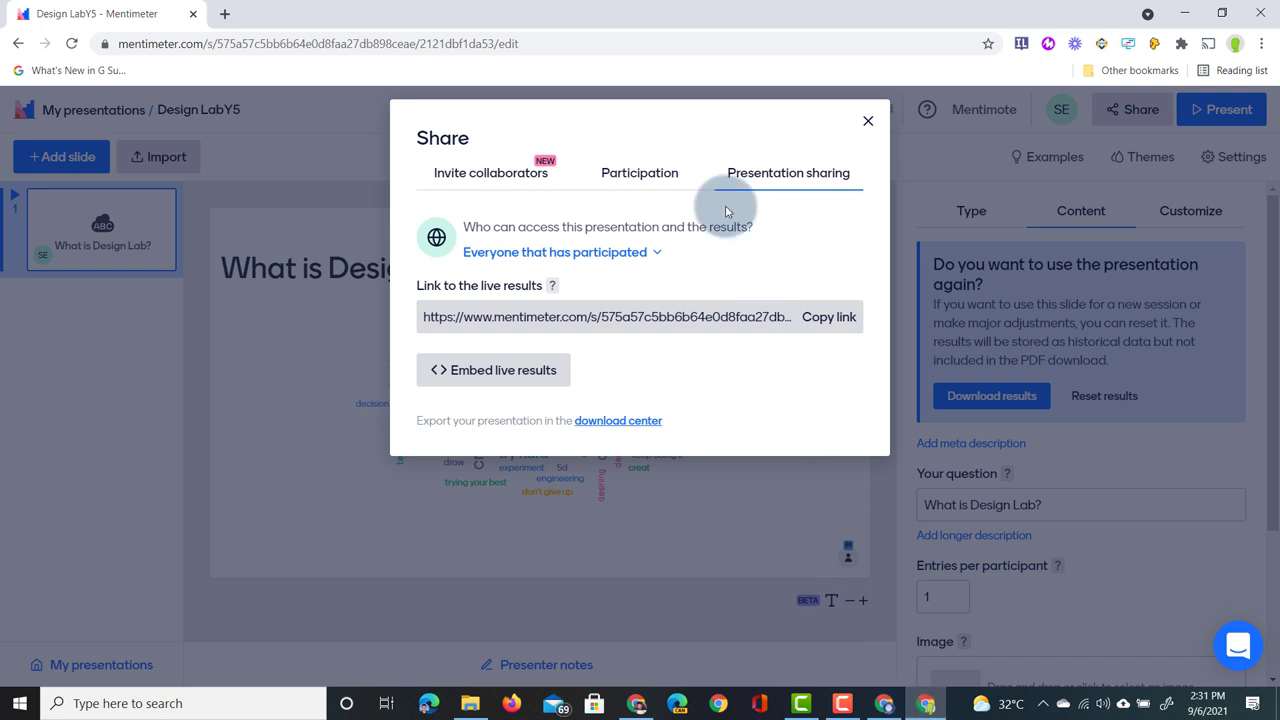
click(400, 42)
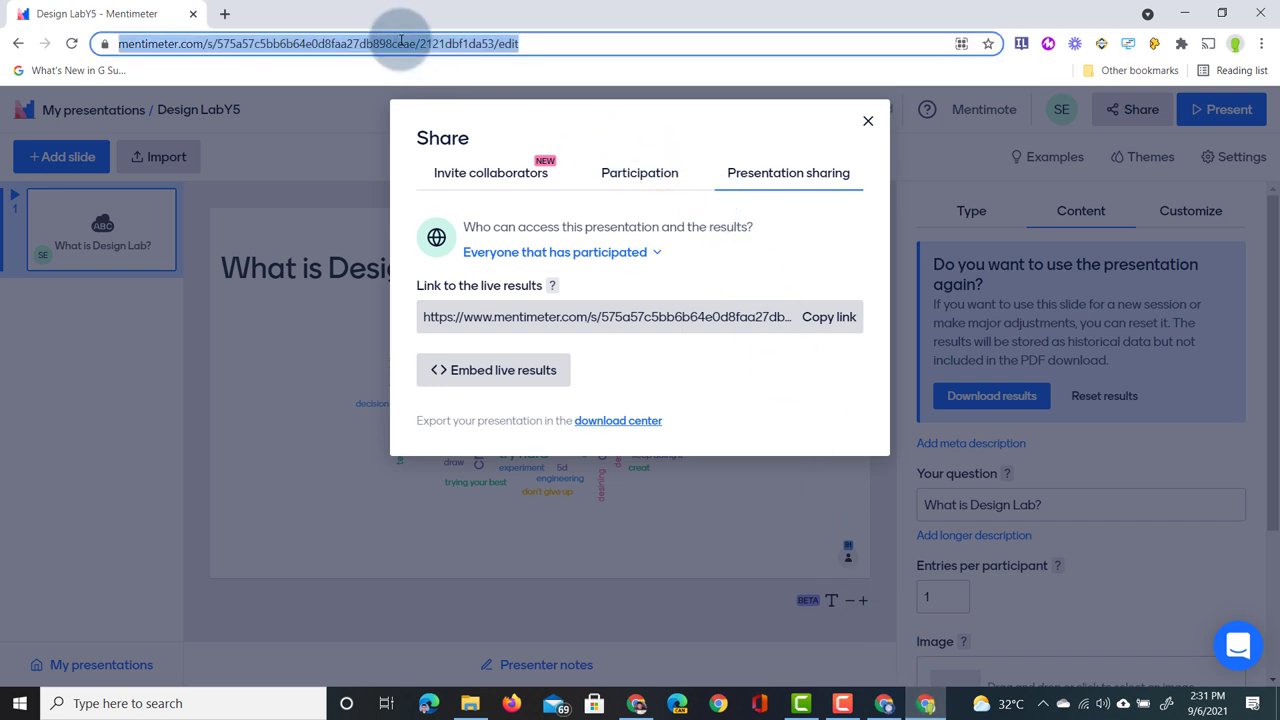
key(ctrl+v)
key(Return)
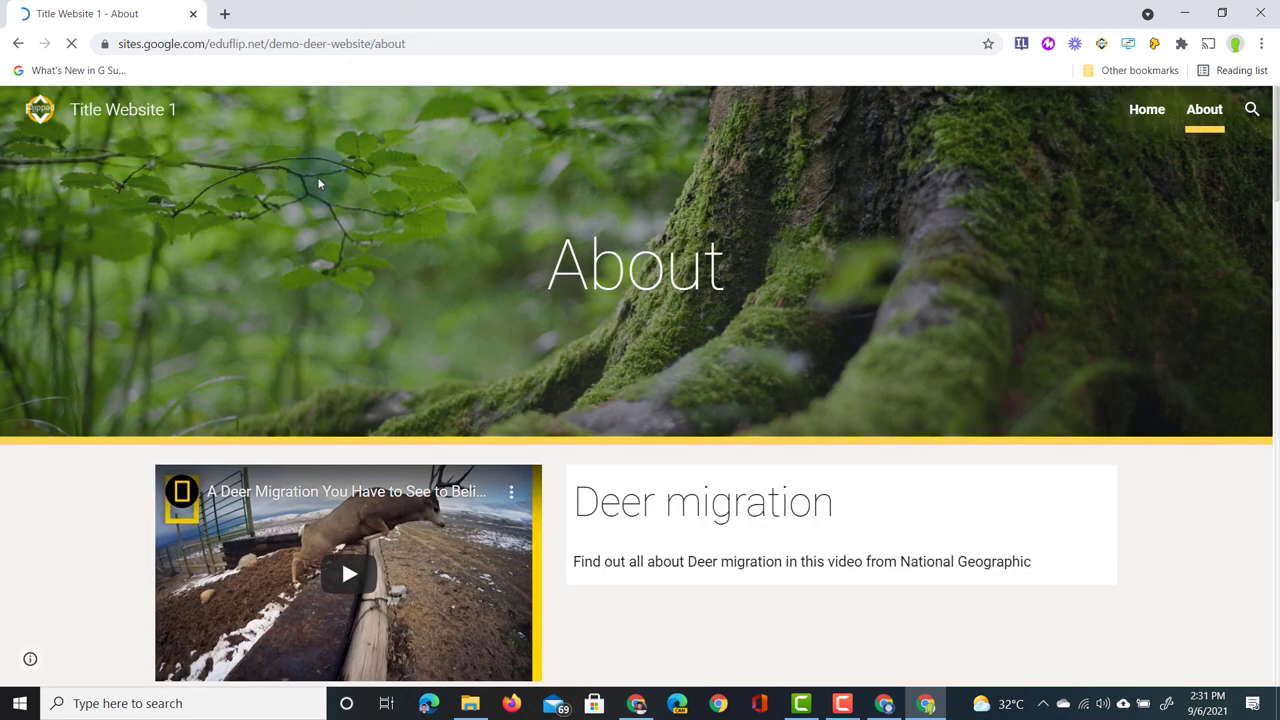
Check the published page's site info details and Contact form without sending a message, and close the page
mouse_move(30, 658)
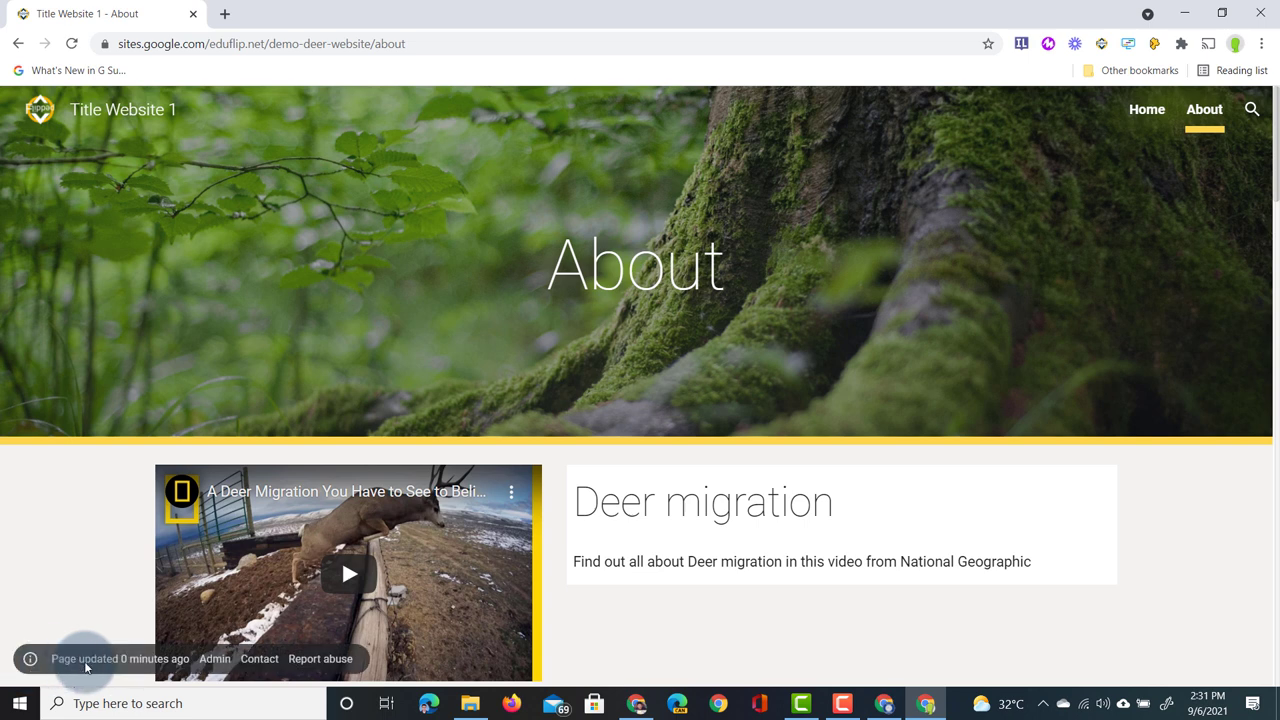
click(259, 660)
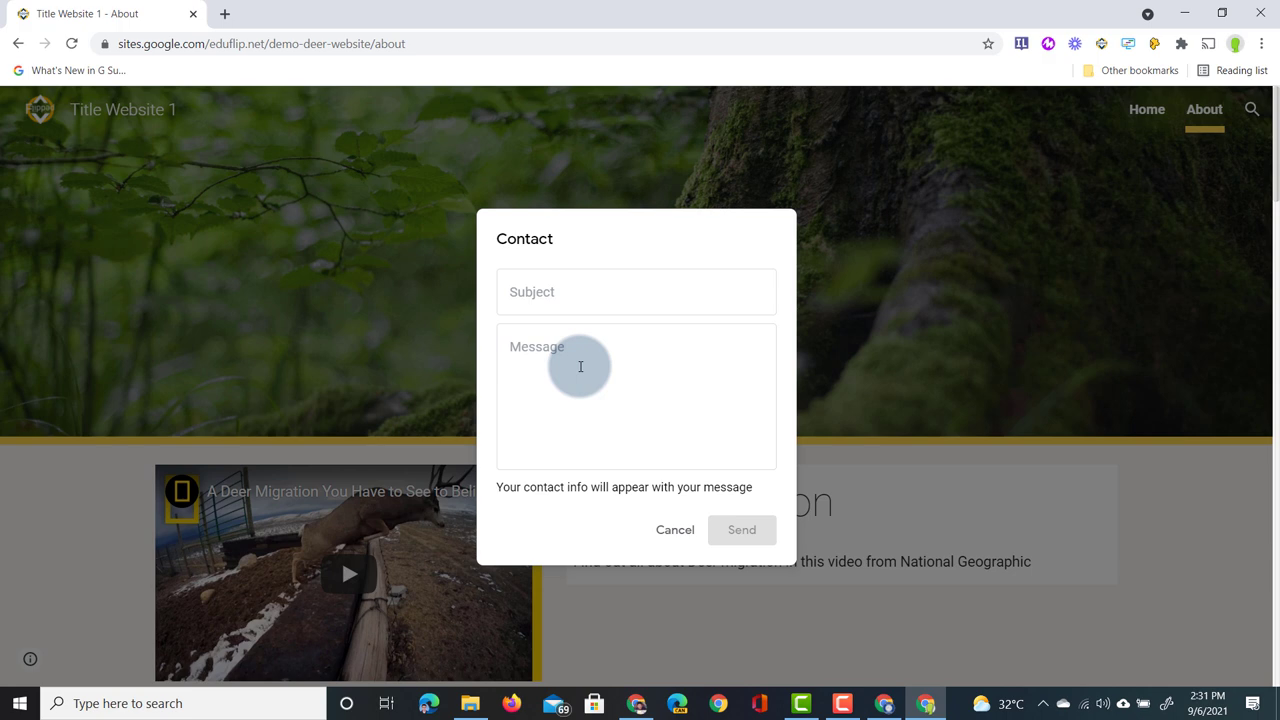
click(670, 529)
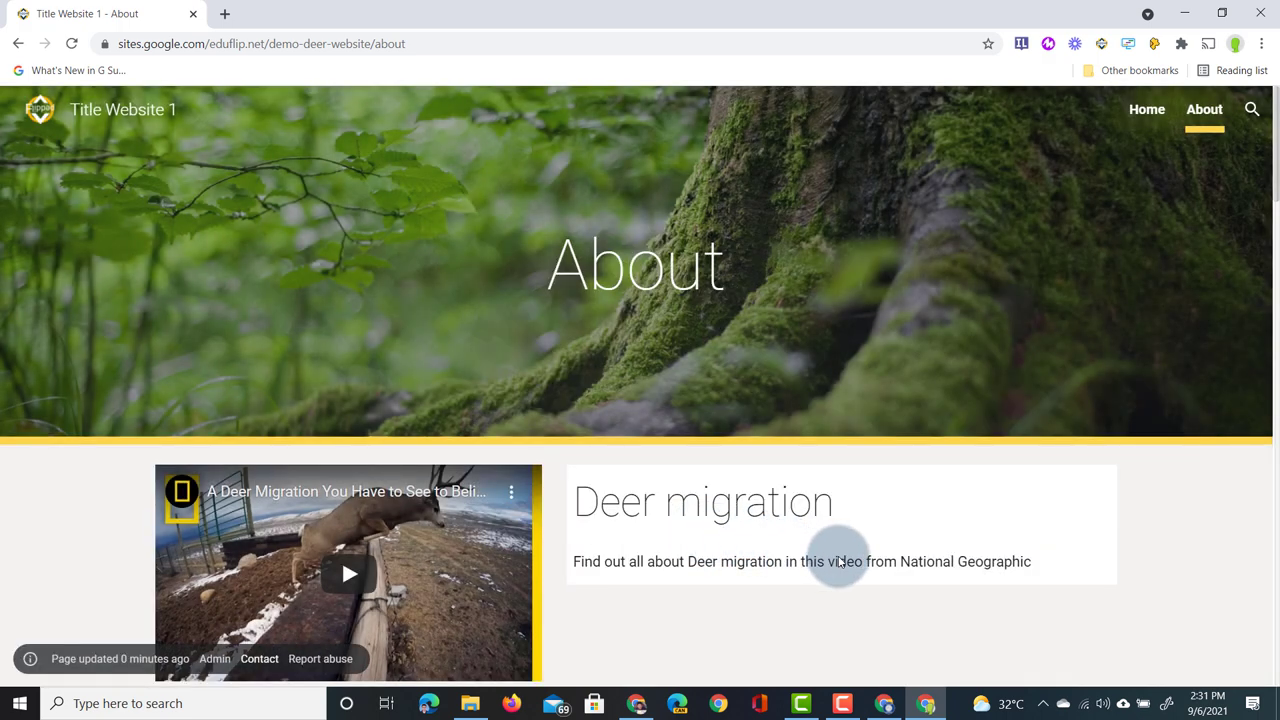
key(ctrl+w)
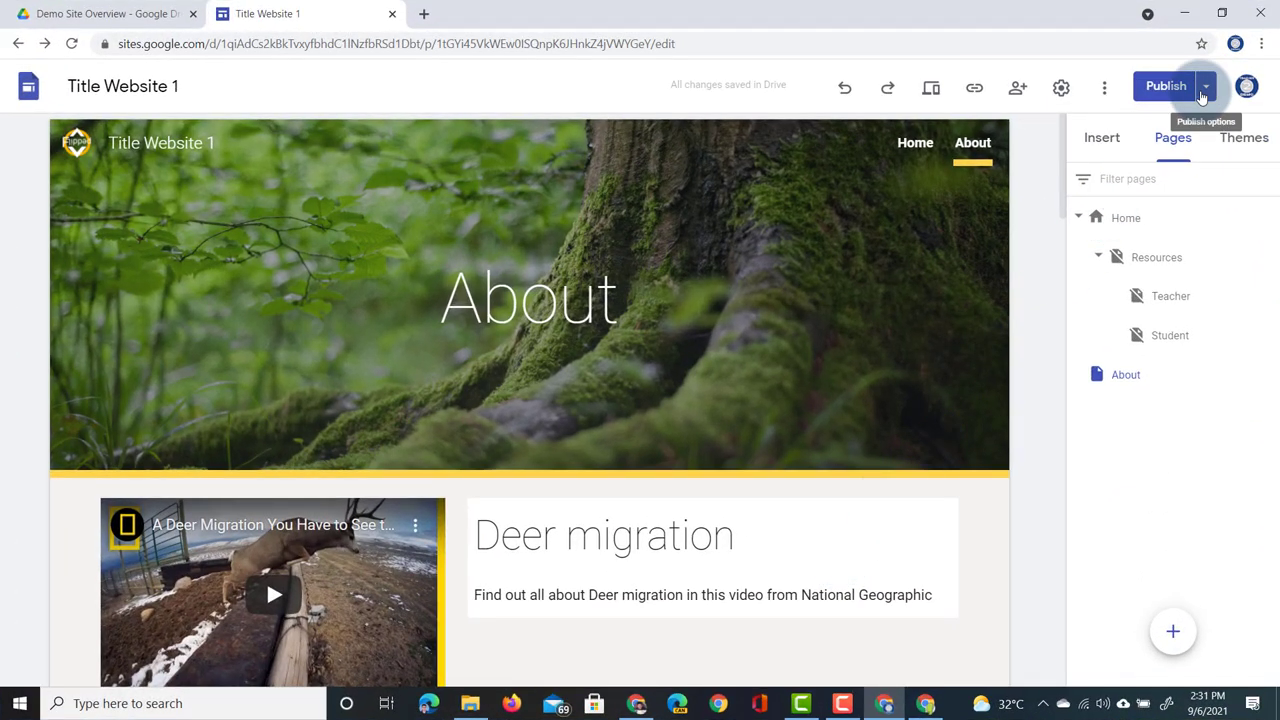
Back in the site editor, review the publish options and the Publish settings without changing them
click(1205, 88)
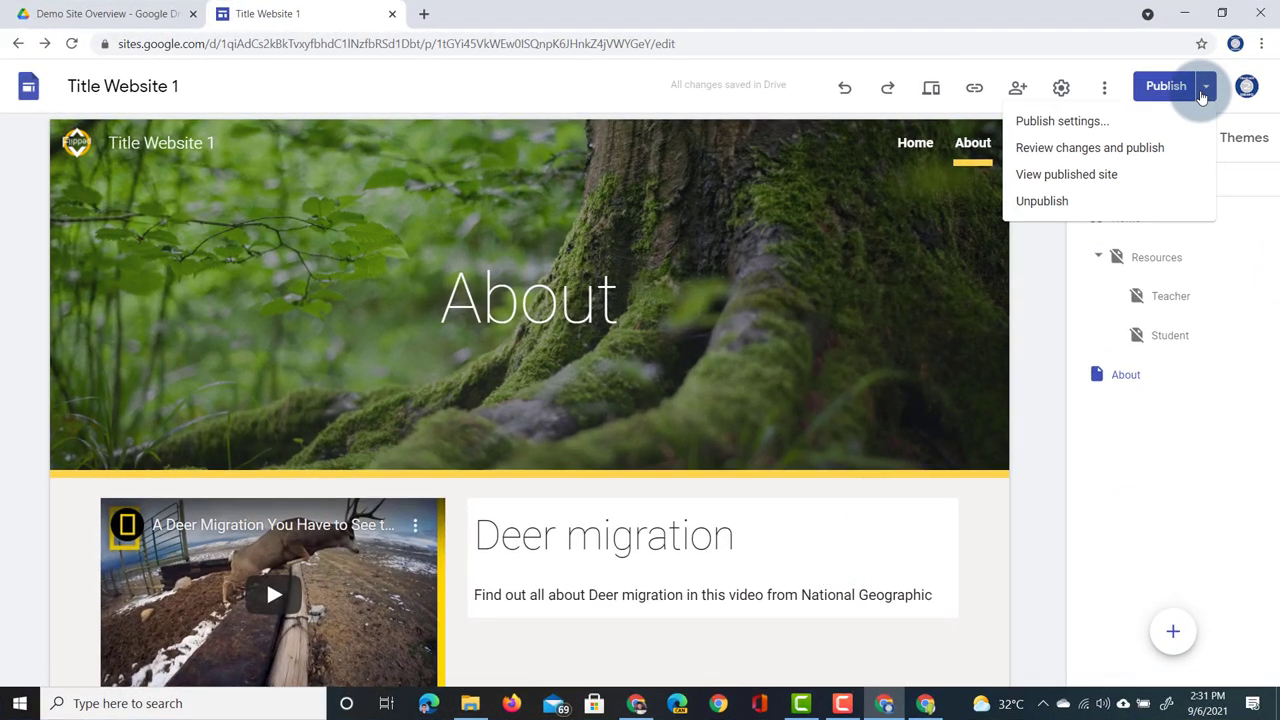
click(1066, 202)
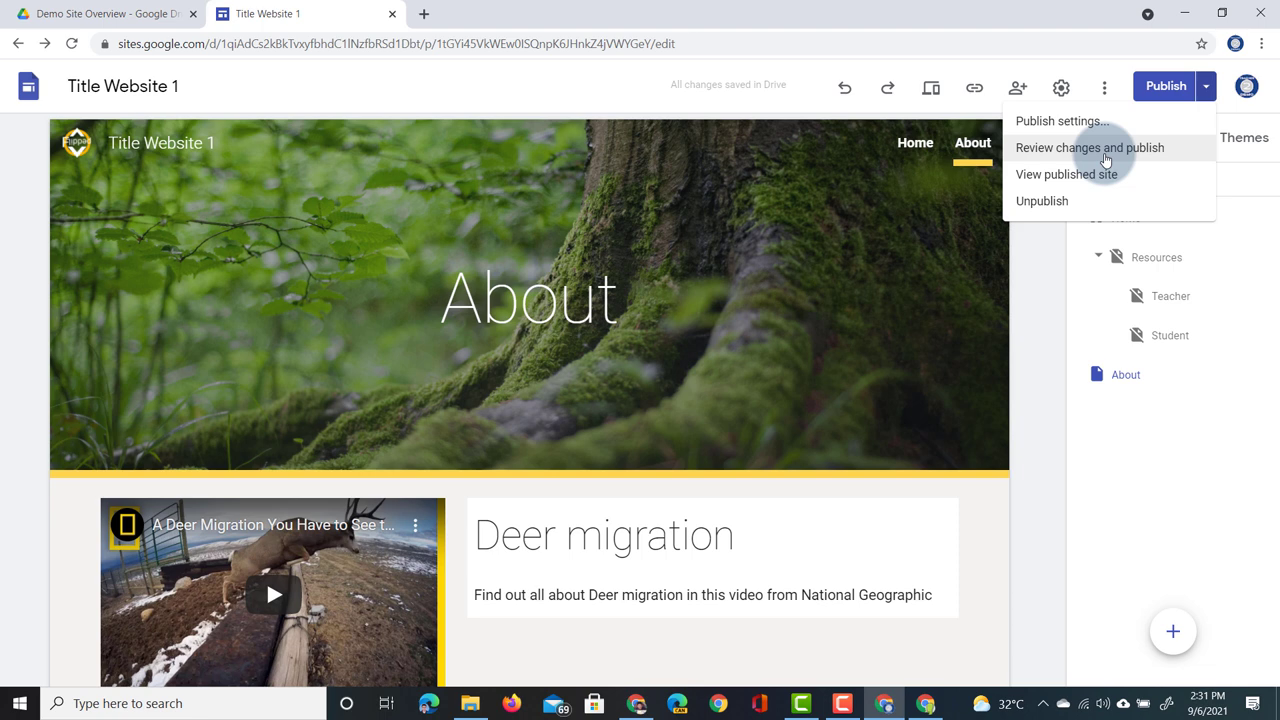
click(1104, 122)
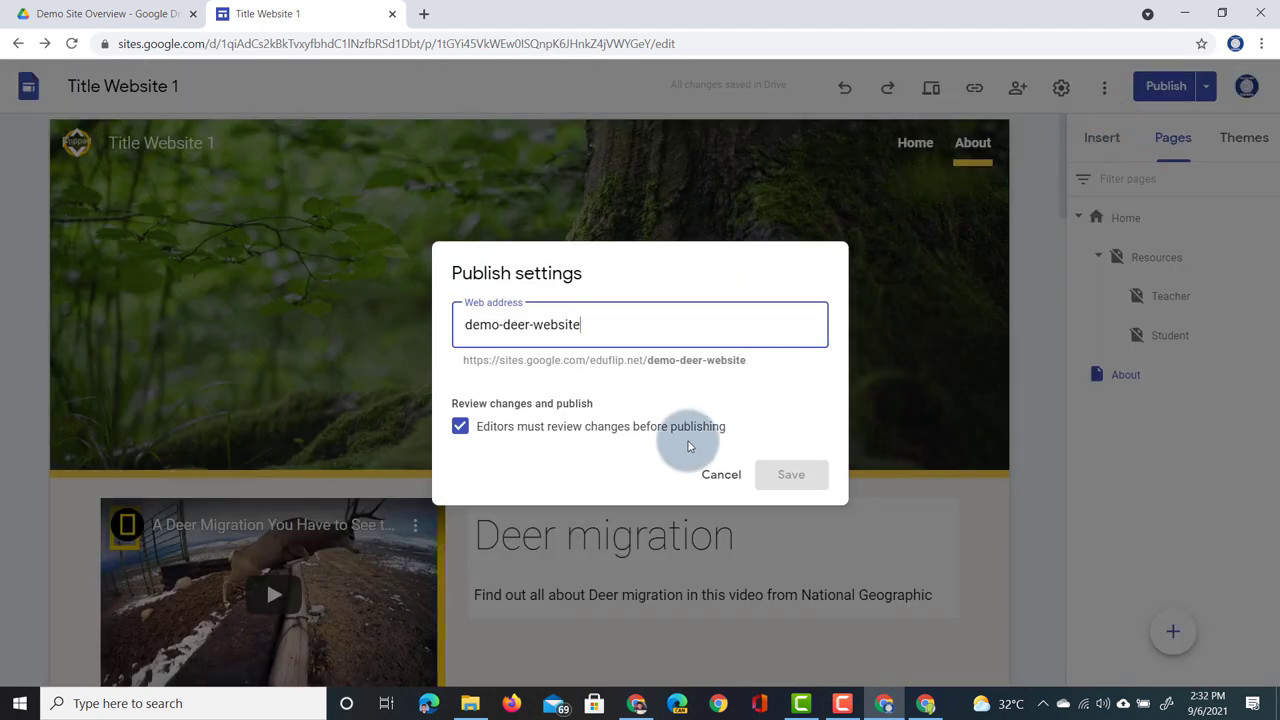
click(712, 476)
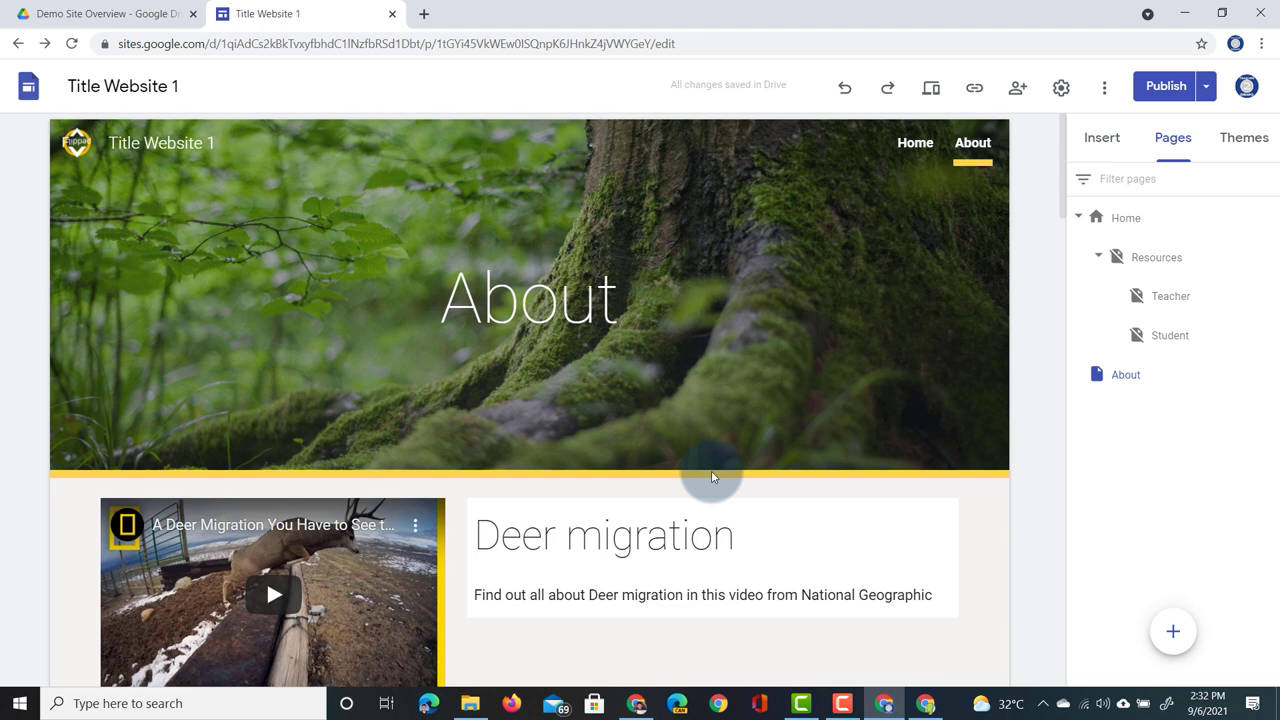
Change the About page's header title to "About me", and publish the change after comparing draft and published versions
double_click(540, 287)
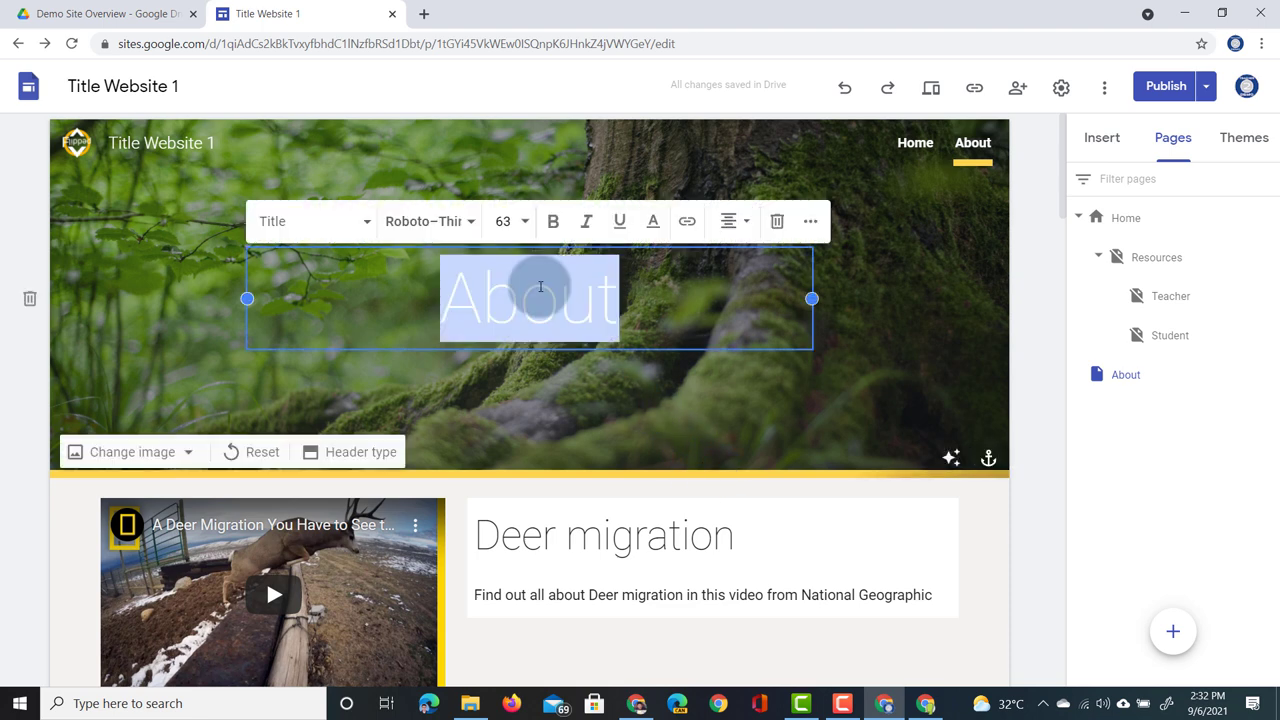
text(About me)
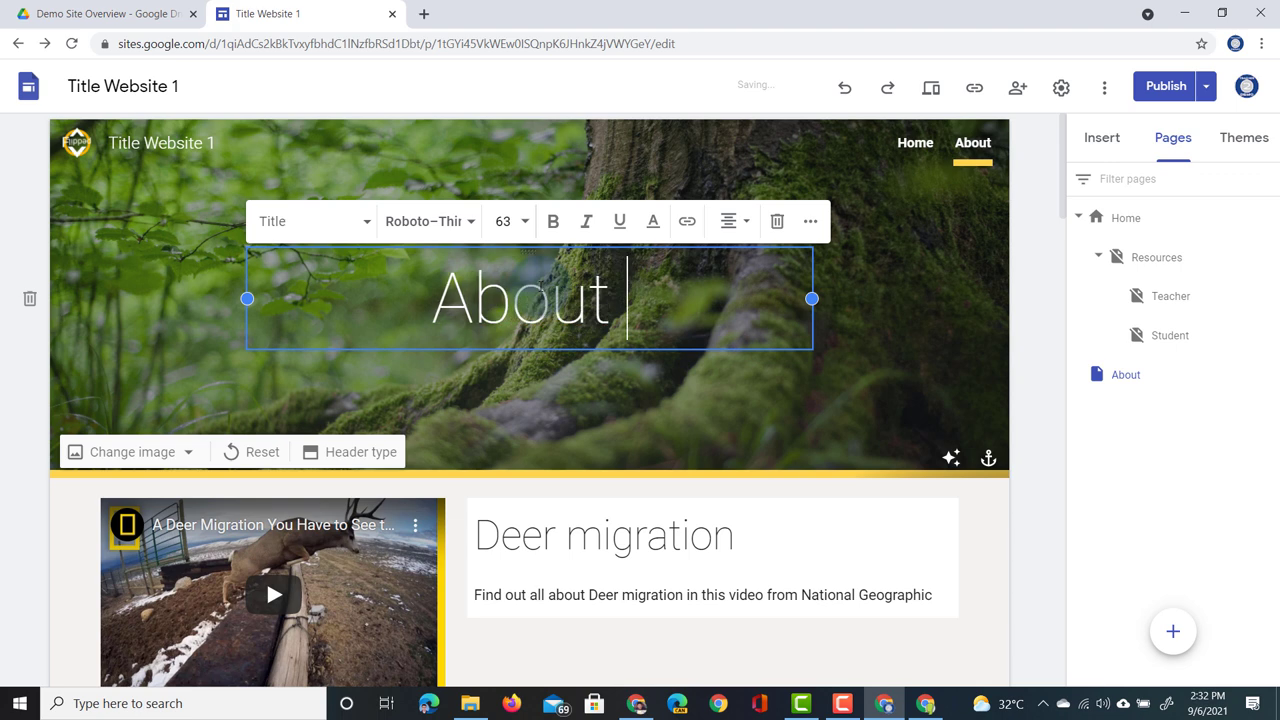
click(1019, 388)
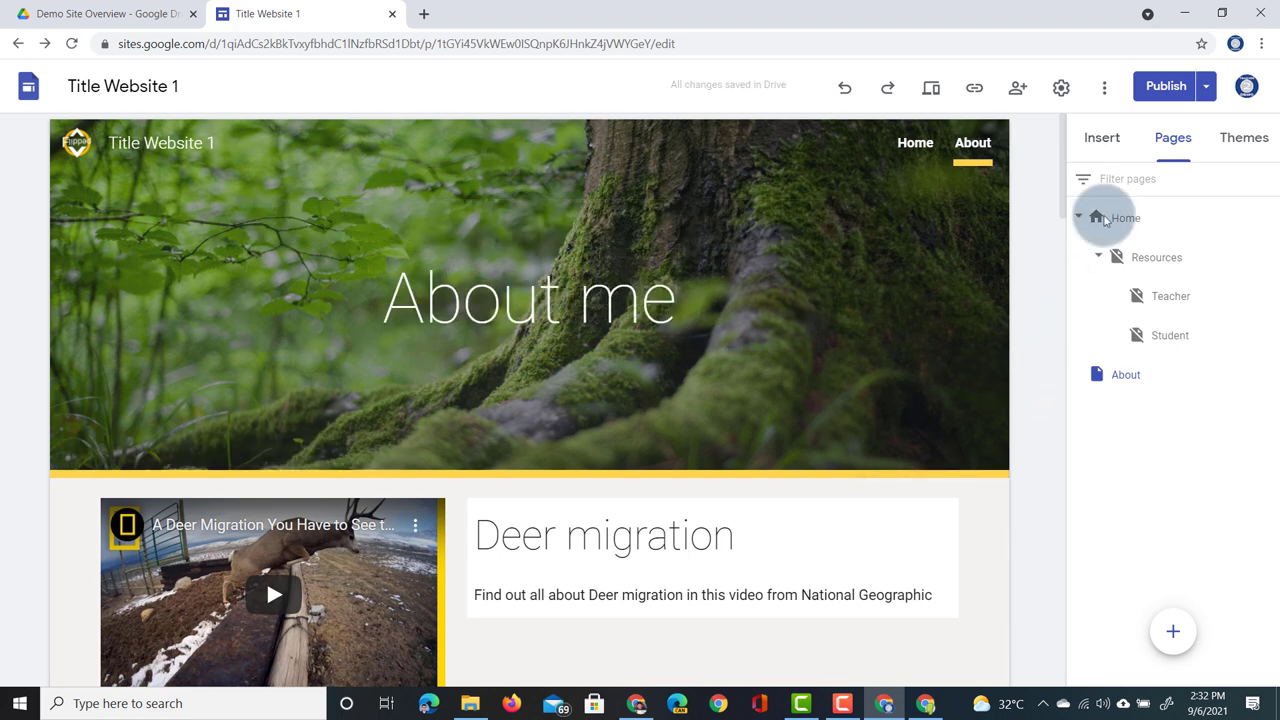
click(1162, 86)
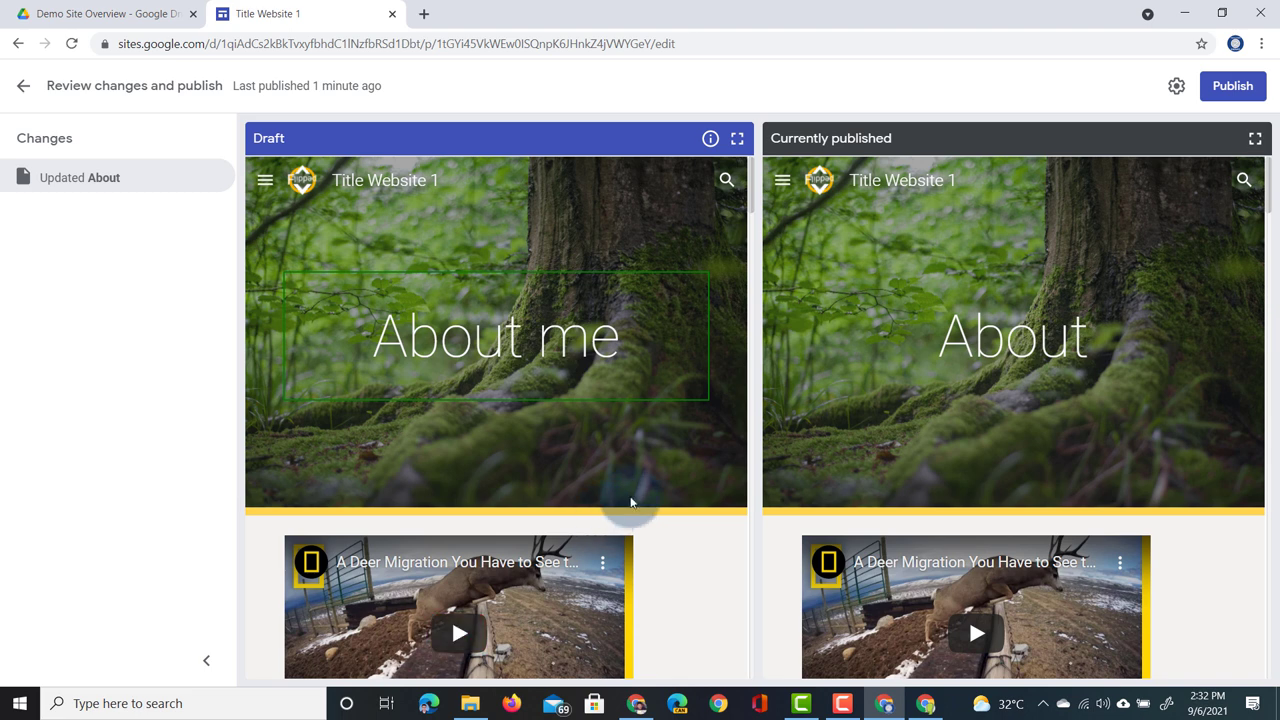
click(1231, 87)
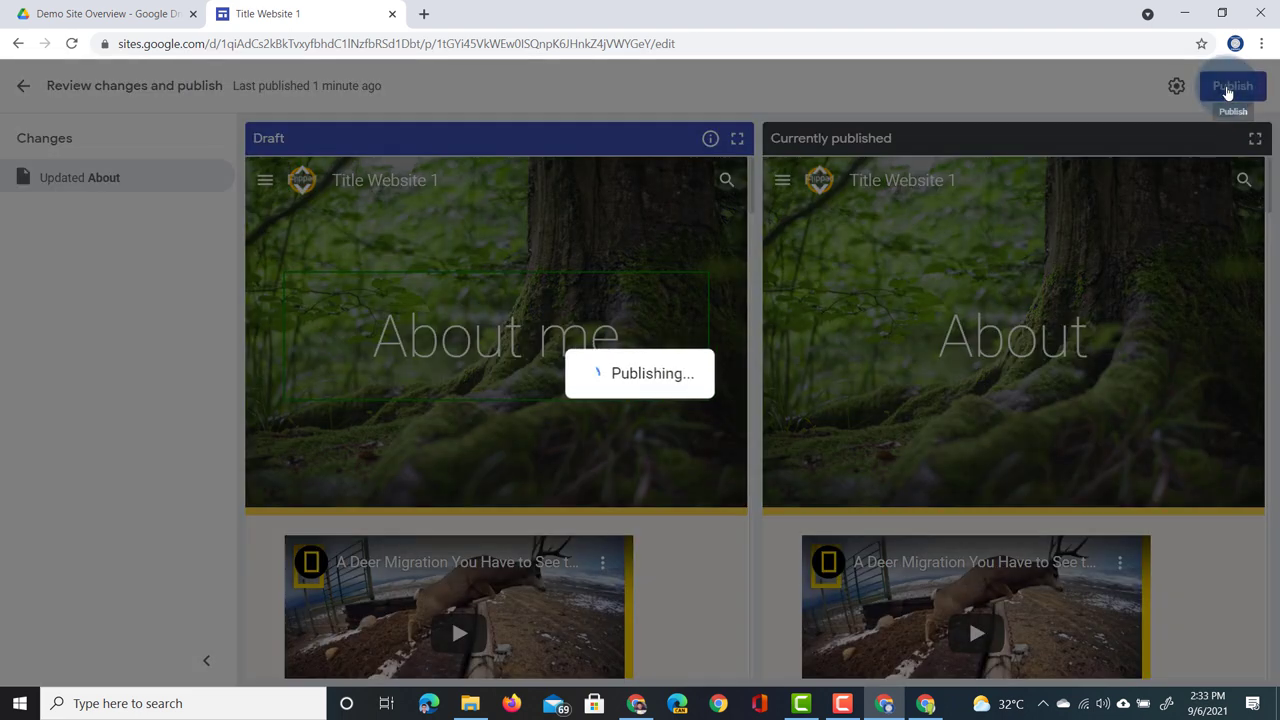